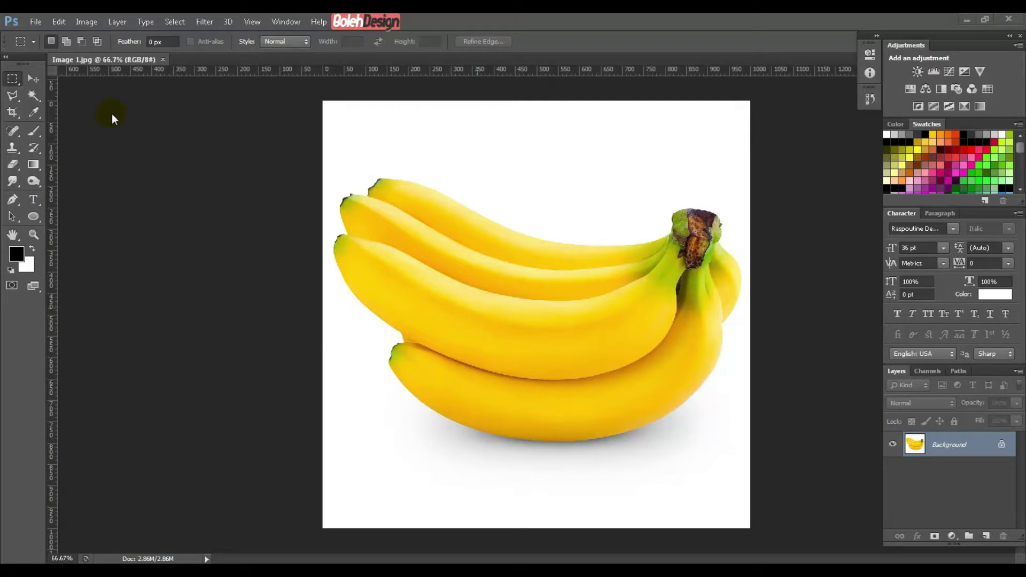
Step: Choose the Magic Wand tool and duplicate the locked Background layer
{"action": "left_click", "coordinate": [37, 99]}
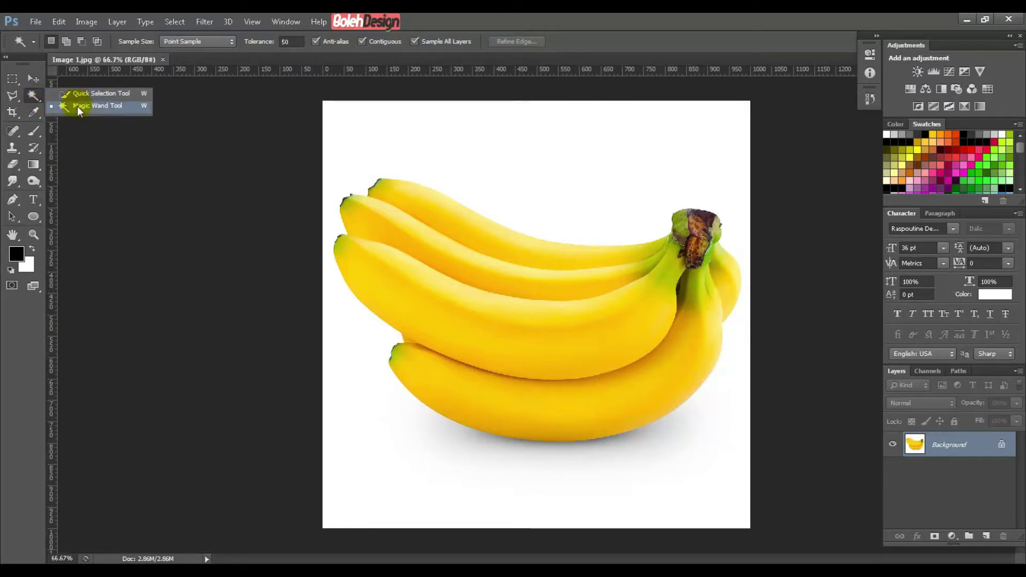
{"action": "left_click", "coordinate": [106, 105]}
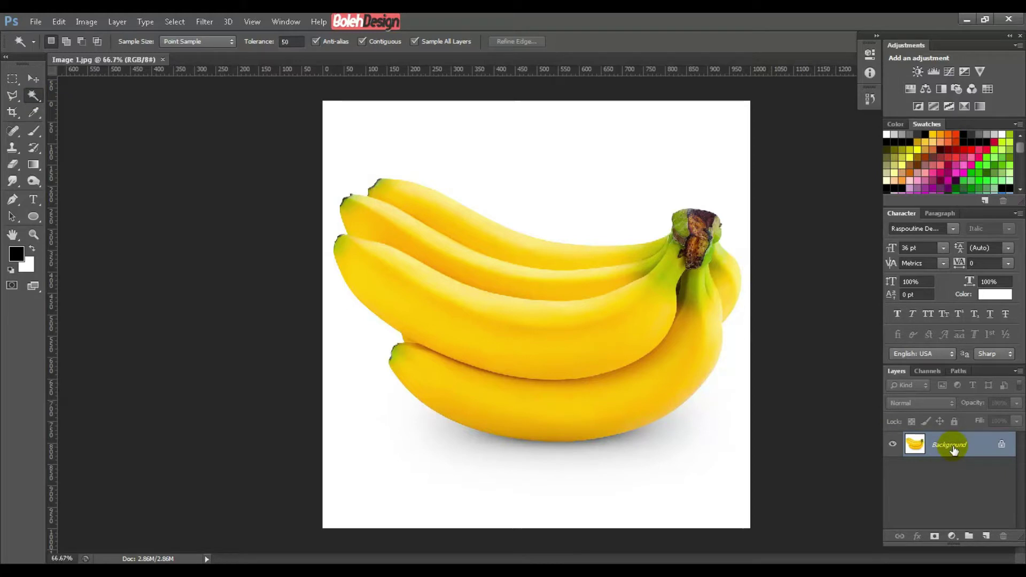
{"action": "right_click", "coordinate": [986, 445]}
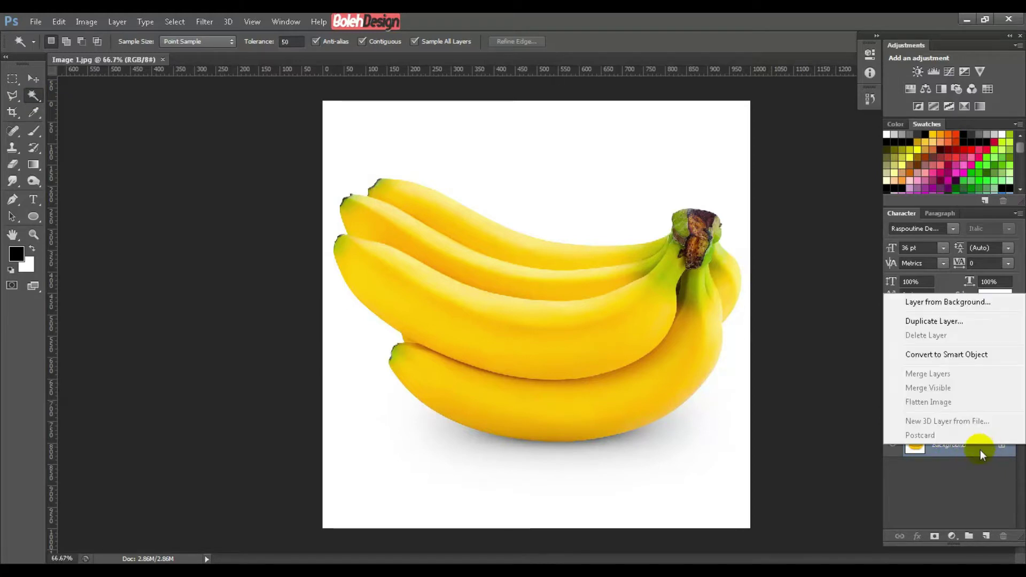
{"action": "left_click", "coordinate": [960, 321]}
{"action": "left_click", "coordinate": [608, 186]}
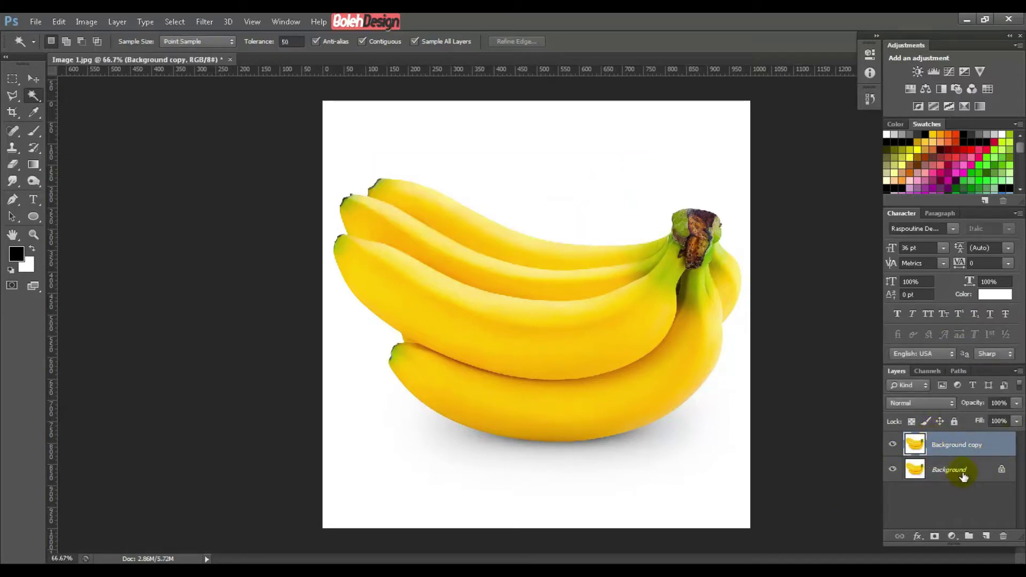
Step: Make a second duplicate of the Background layer, delete it, and reselect the Background copy layer
{"action": "left_click", "coordinate": [963, 476]}
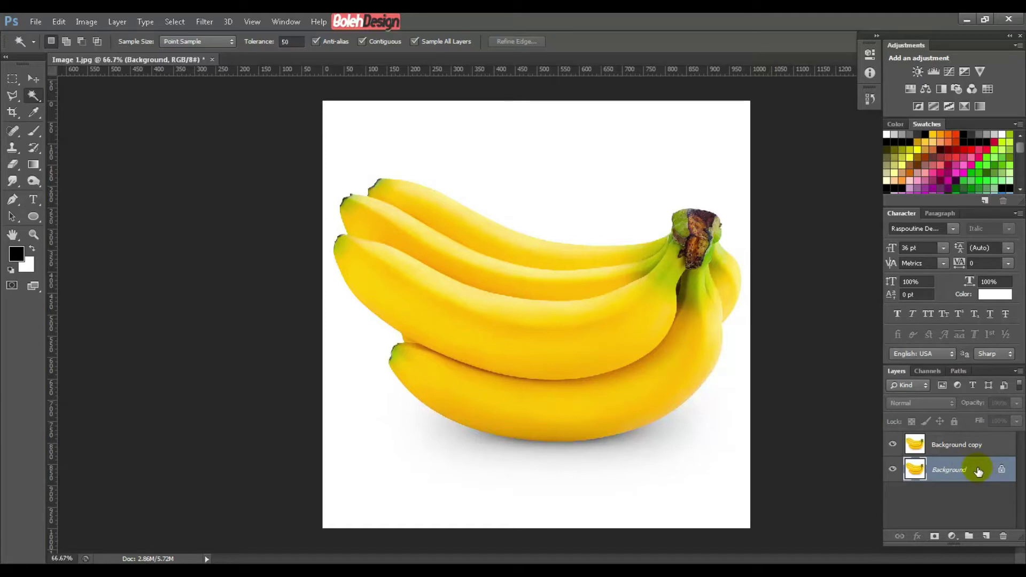
{"action": "key", "text": "ctrl+j"}
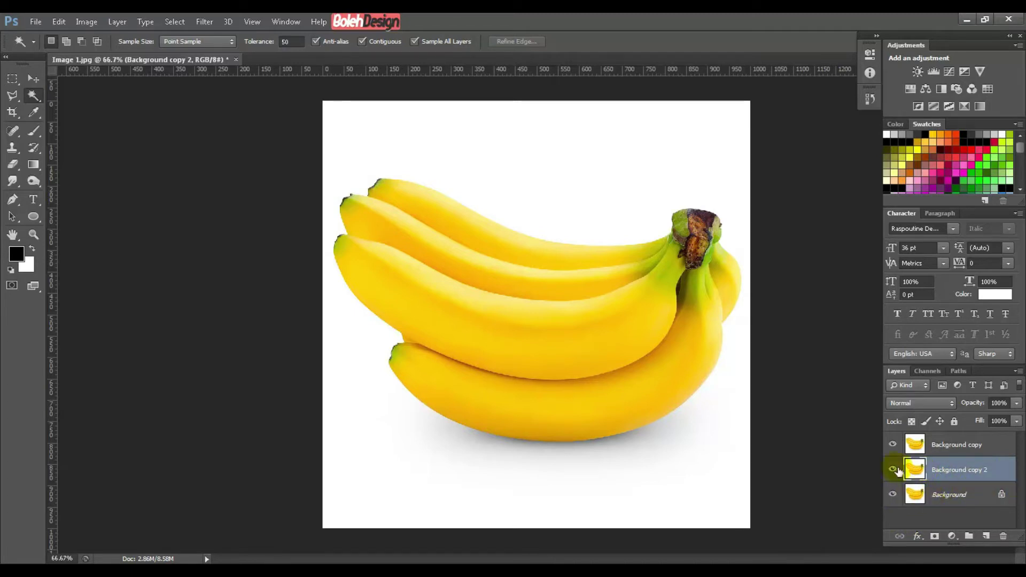
{"action": "left_click_drag", "start_coordinate": [1005, 473], "coordinate": [1003, 536]}
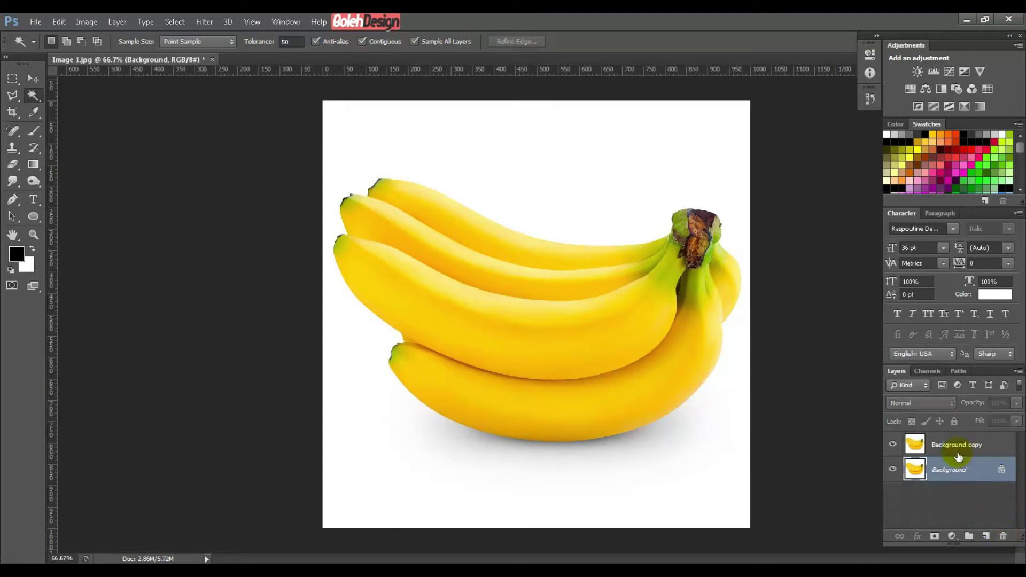
{"action": "left_click", "coordinate": [997, 445]}
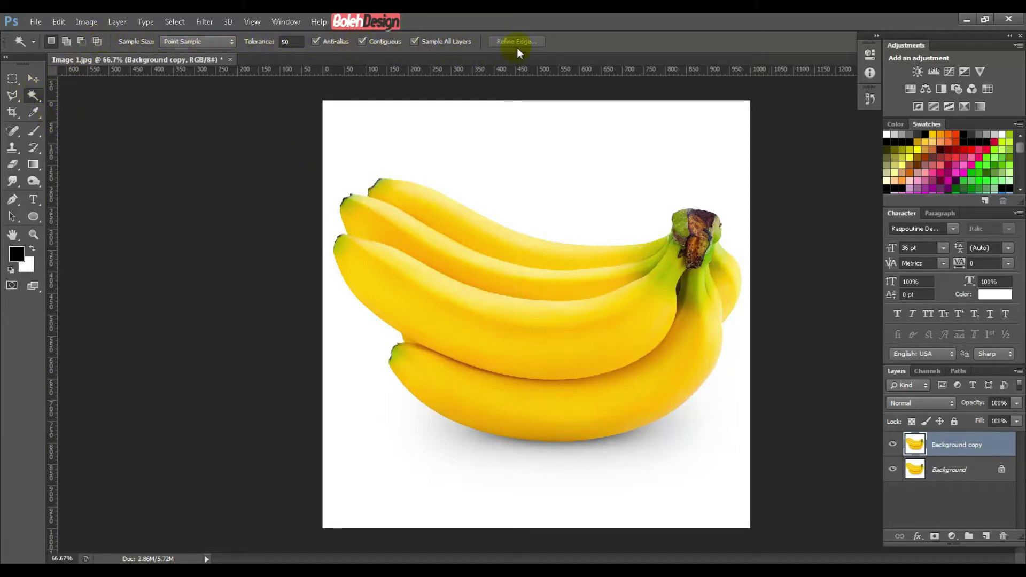
{"action": "left_click", "coordinate": [37, 77]}
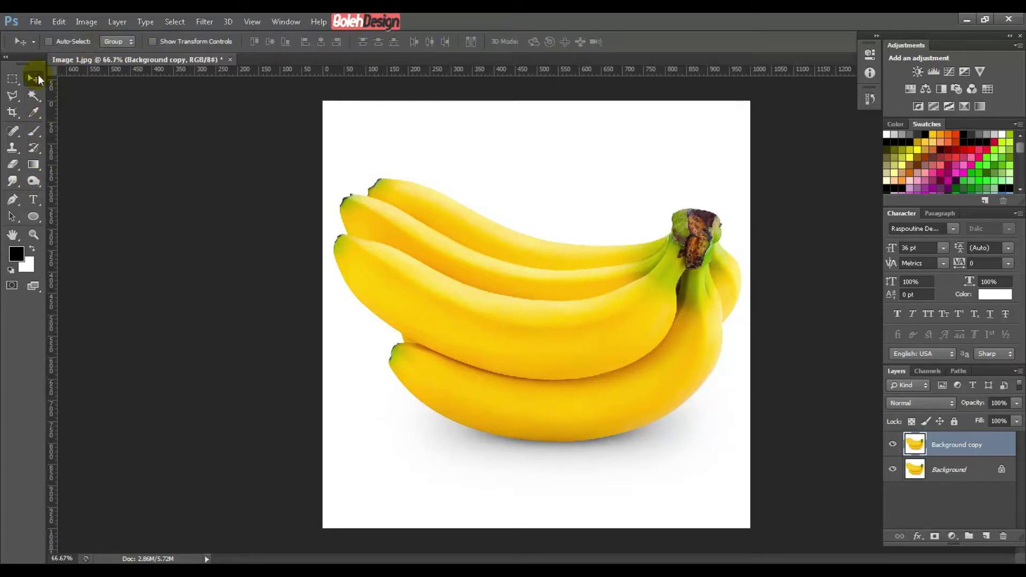
{"action": "left_click", "coordinate": [34, 94]}
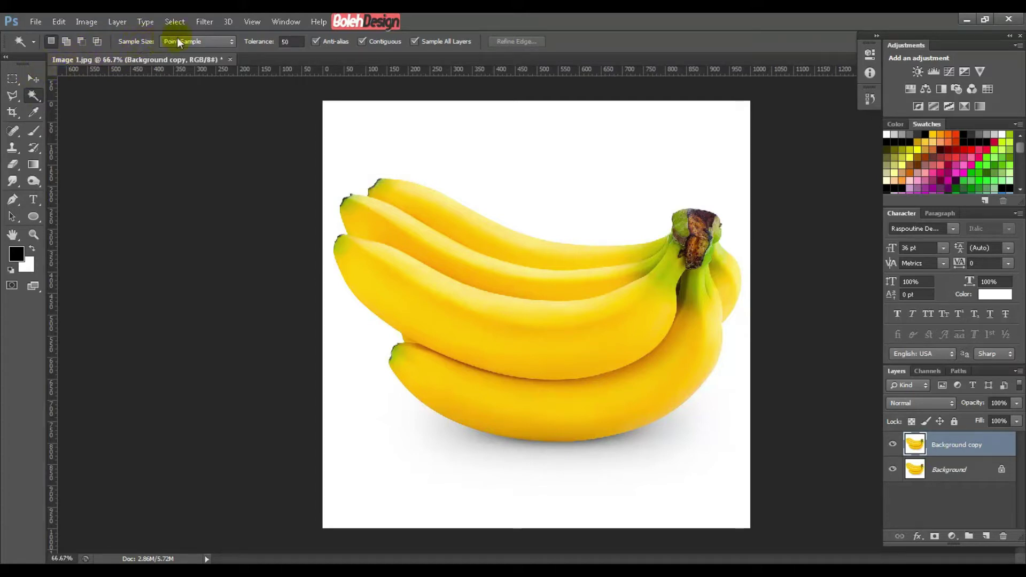
{"action": "left_click", "coordinate": [192, 41]}
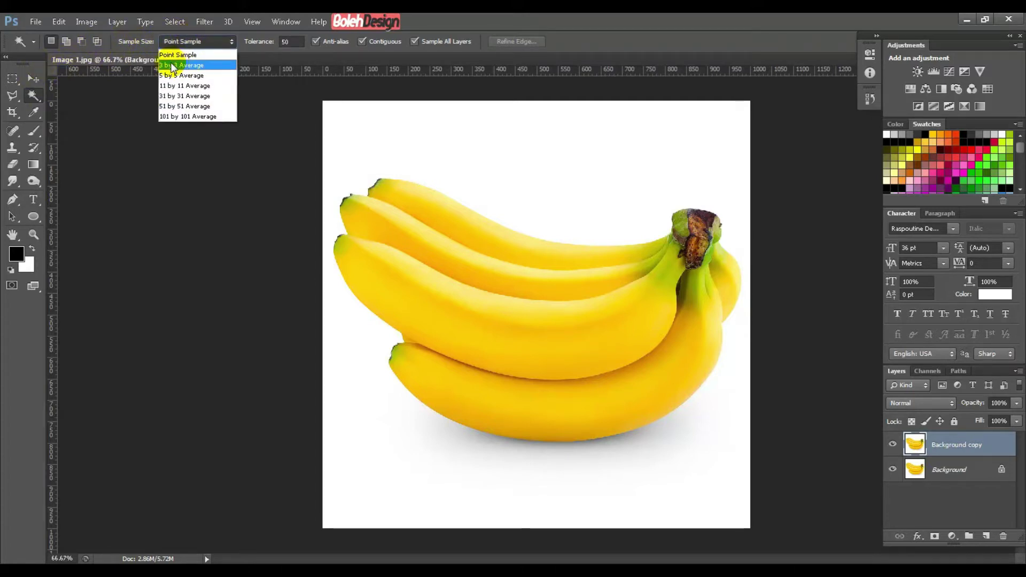
{"action": "left_click", "coordinate": [257, 48]}
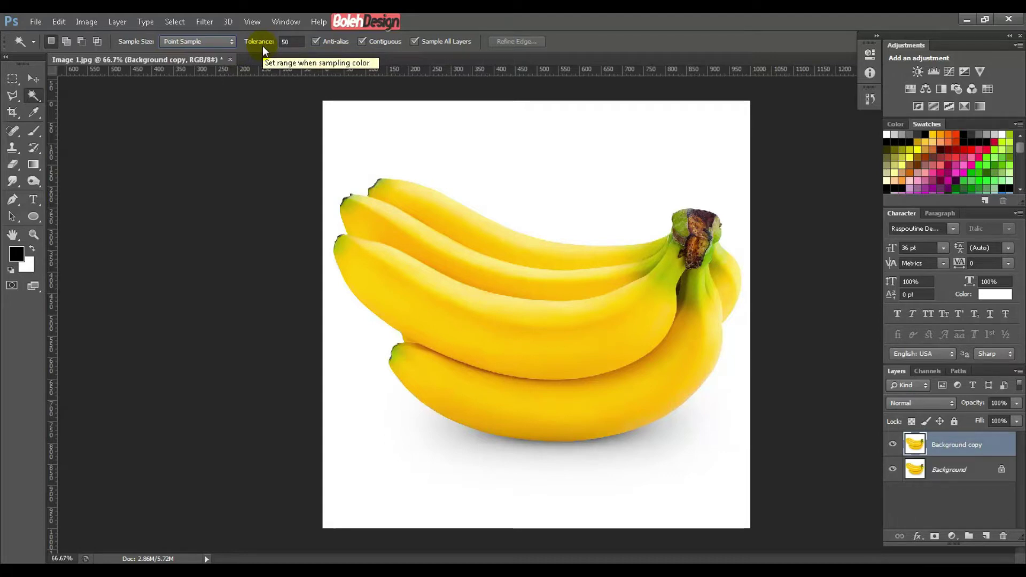
Step: Set the Magic Wand tolerance to 10 and select the white area around the bananas
{"action": "left_click", "coordinate": [298, 41]}
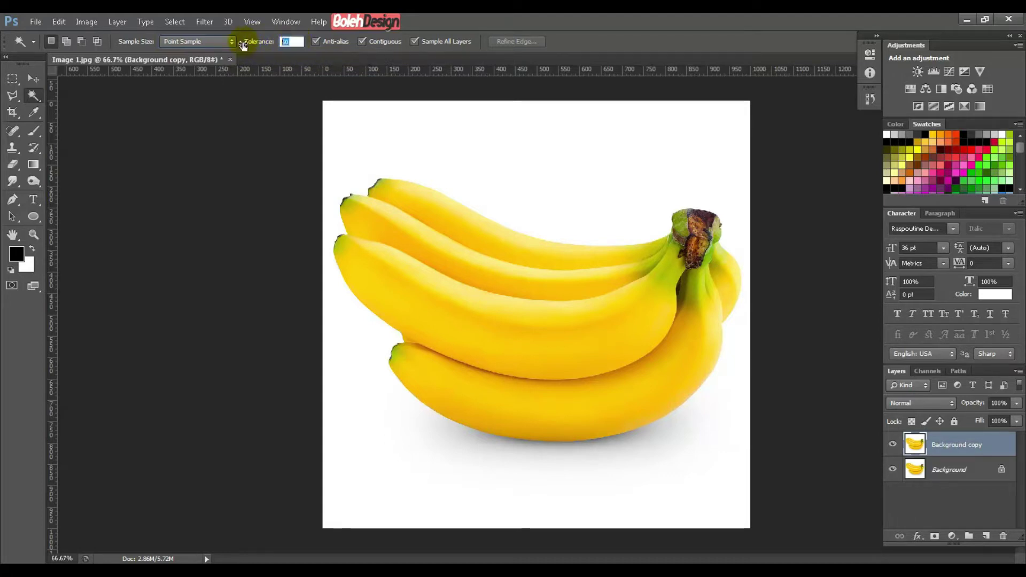
{"action": "type", "text": "10"}
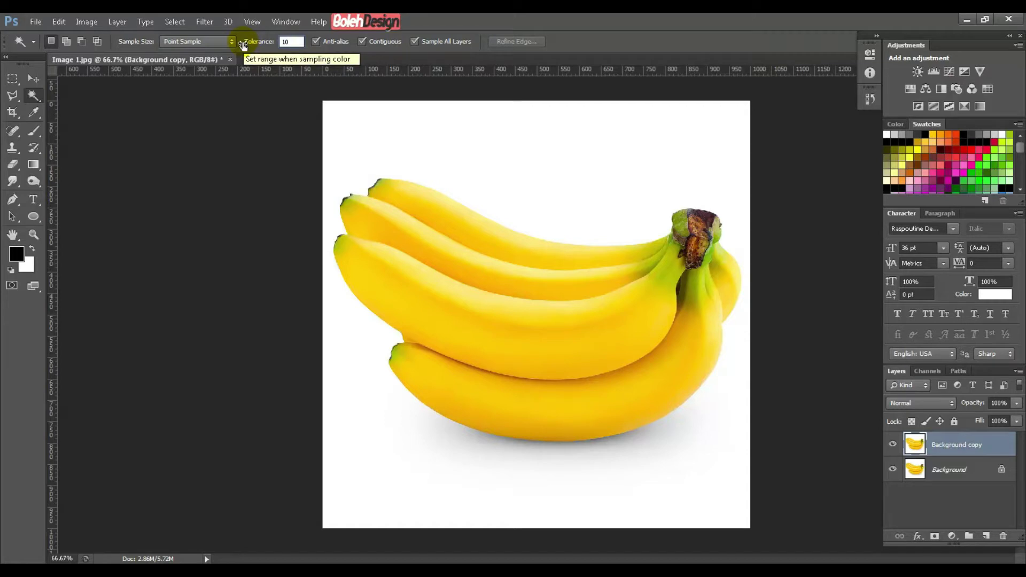
{"action": "left_click", "coordinate": [446, 140]}
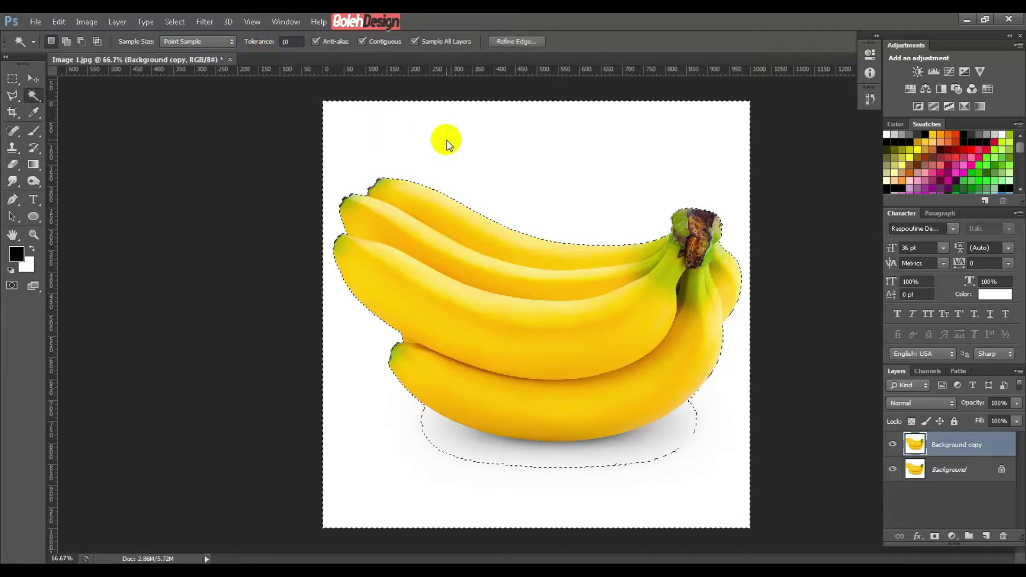
{"action": "left_click", "coordinate": [573, 454]}
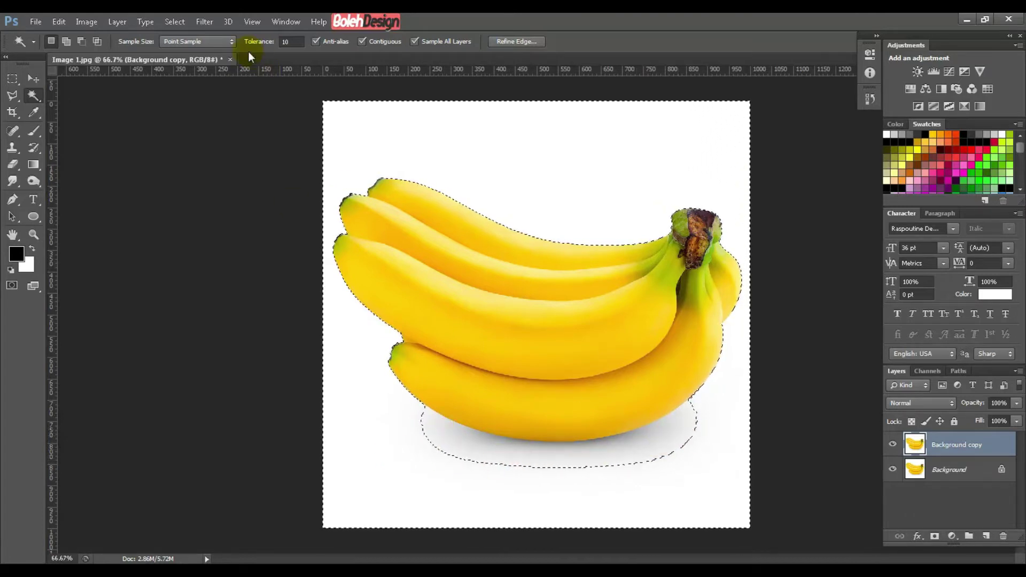
Step: Change the tolerance to 30, clear the old selection, and reselect the white area around the bananas
{"action": "left_click", "coordinate": [289, 41]}
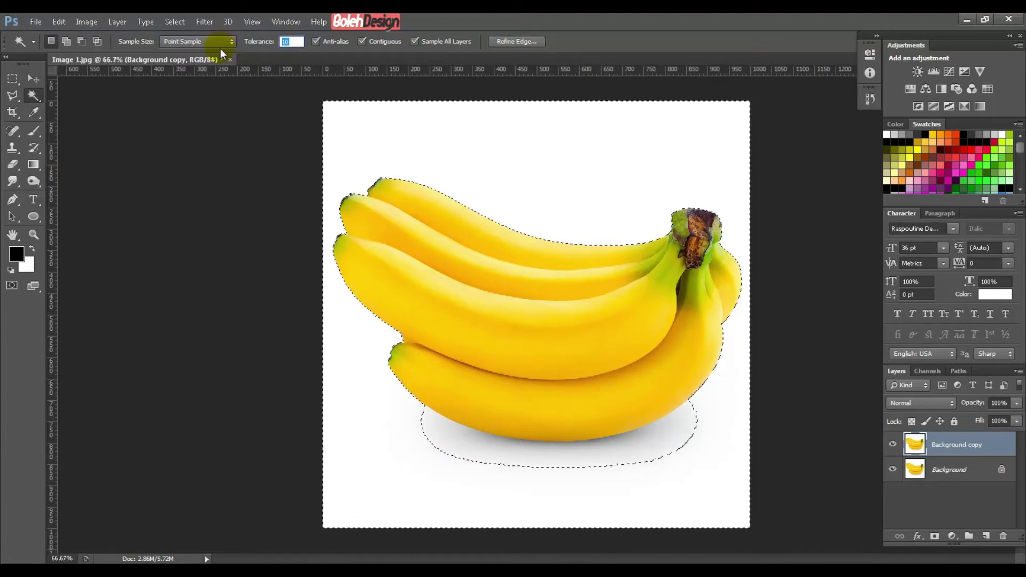
{"action": "type", "text": "30"}
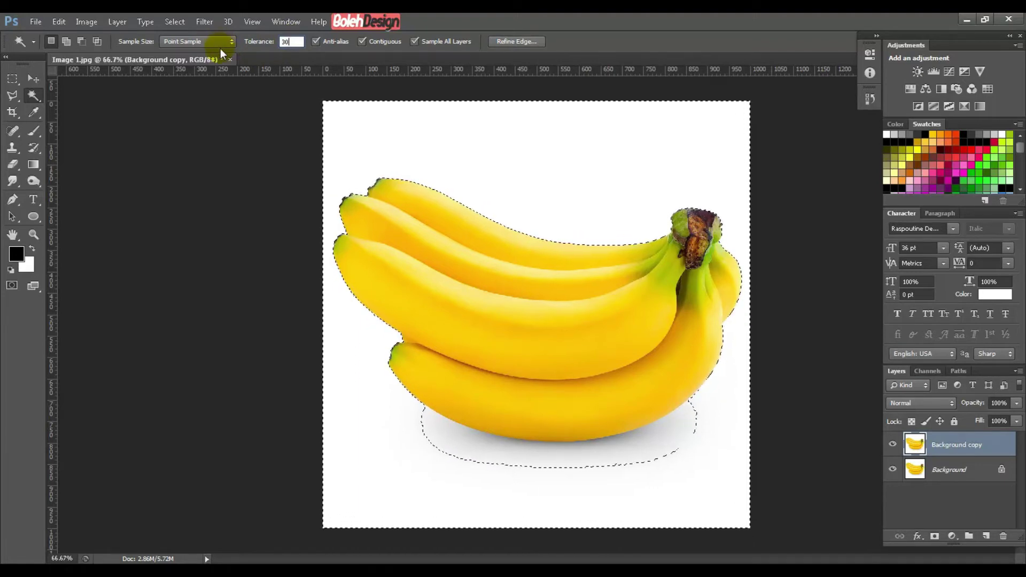
{"action": "key", "text": "ctrl+d"}
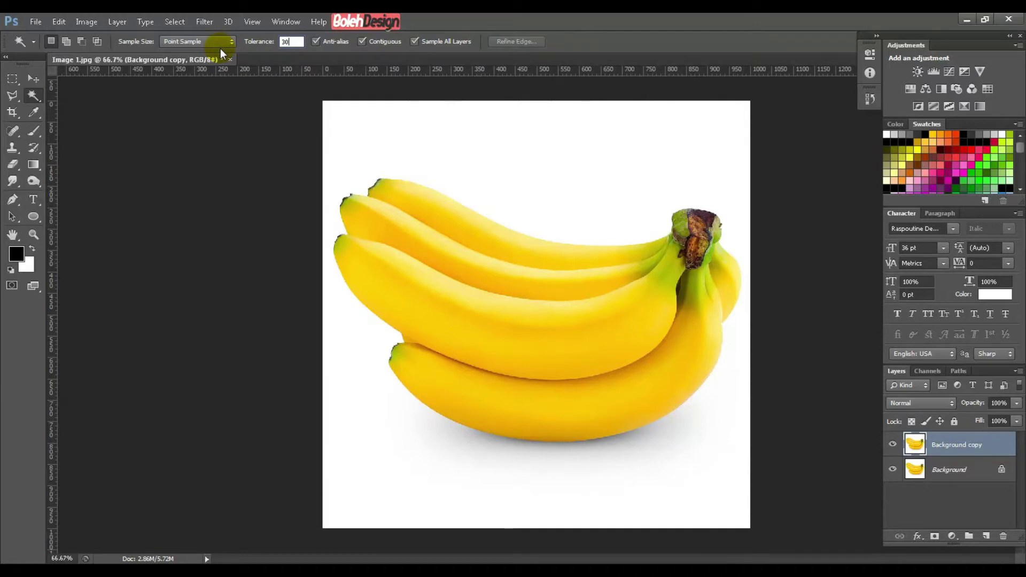
{"action": "left_click", "coordinate": [532, 142]}
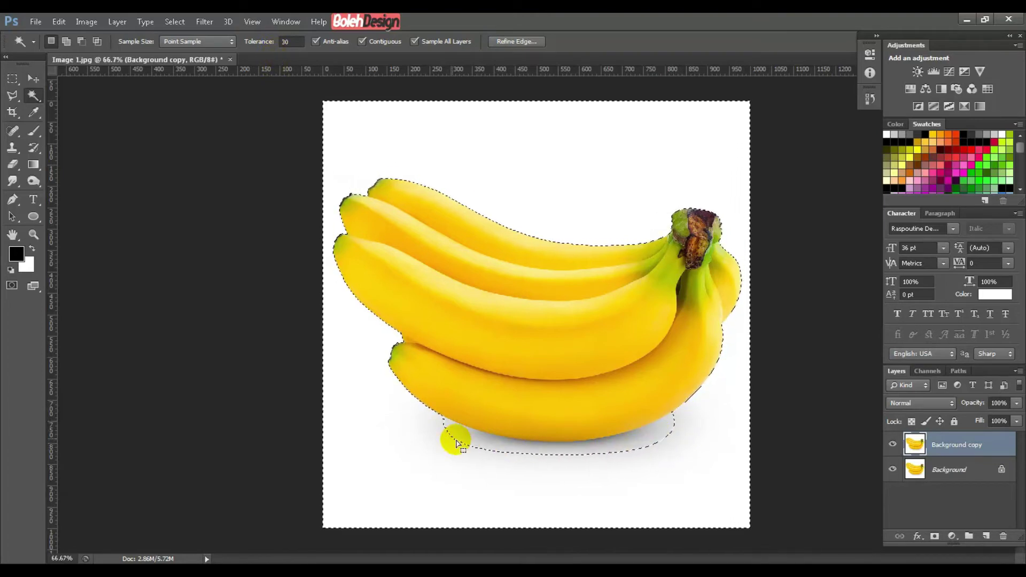
{"action": "right_click", "coordinate": [621, 458]}
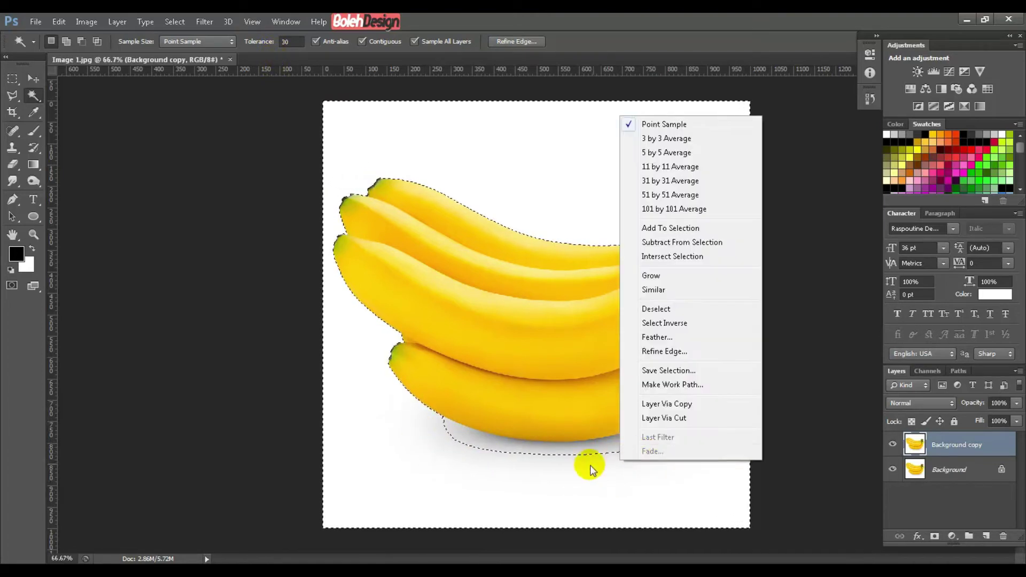
{"action": "left_click", "coordinate": [803, 457]}
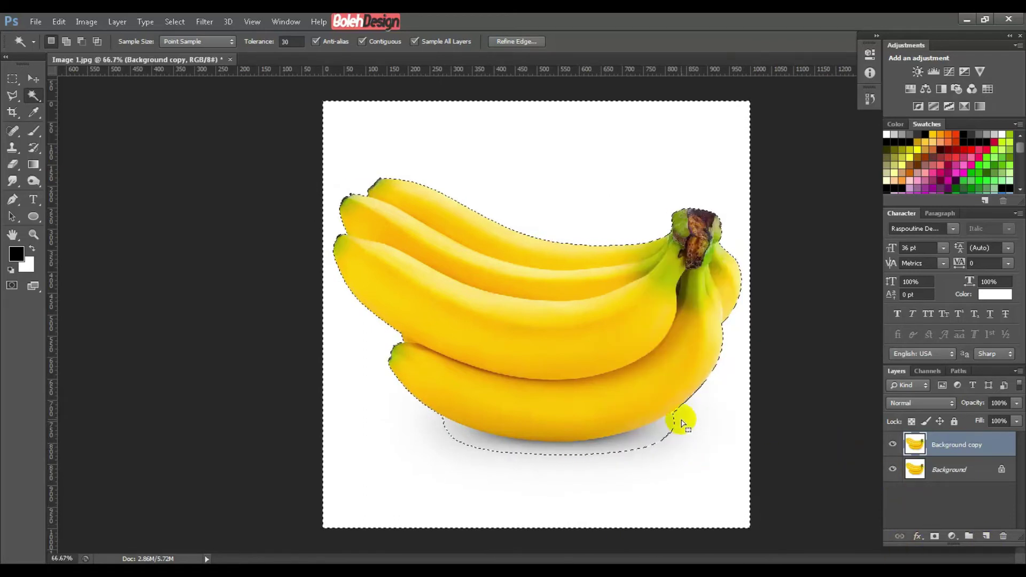
{"action": "left_click", "coordinate": [530, 474]}
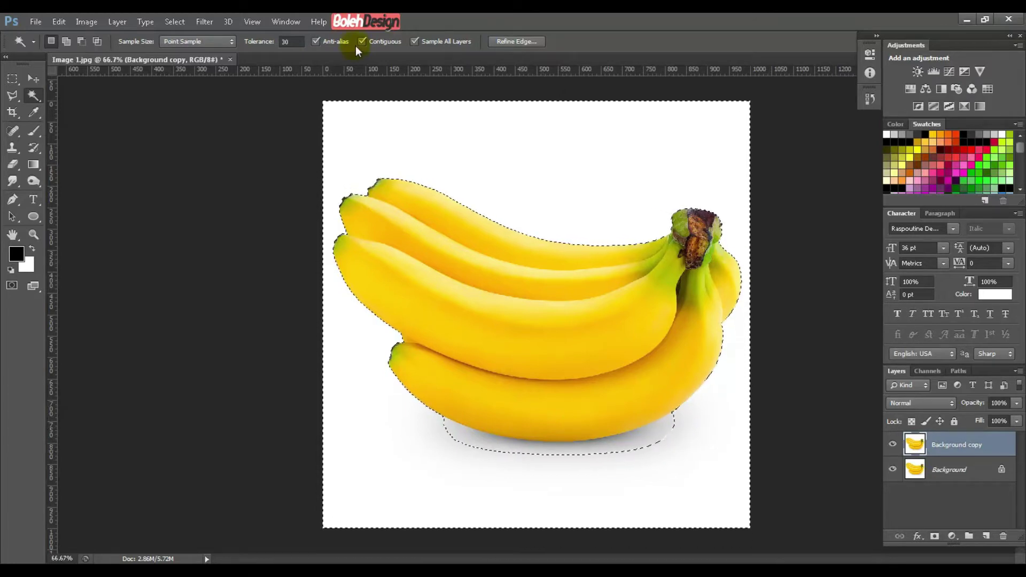
Step: Raise the tolerance to 50, deselect, and sample the white area above the bananas again
{"action": "left_click", "coordinate": [288, 41]}
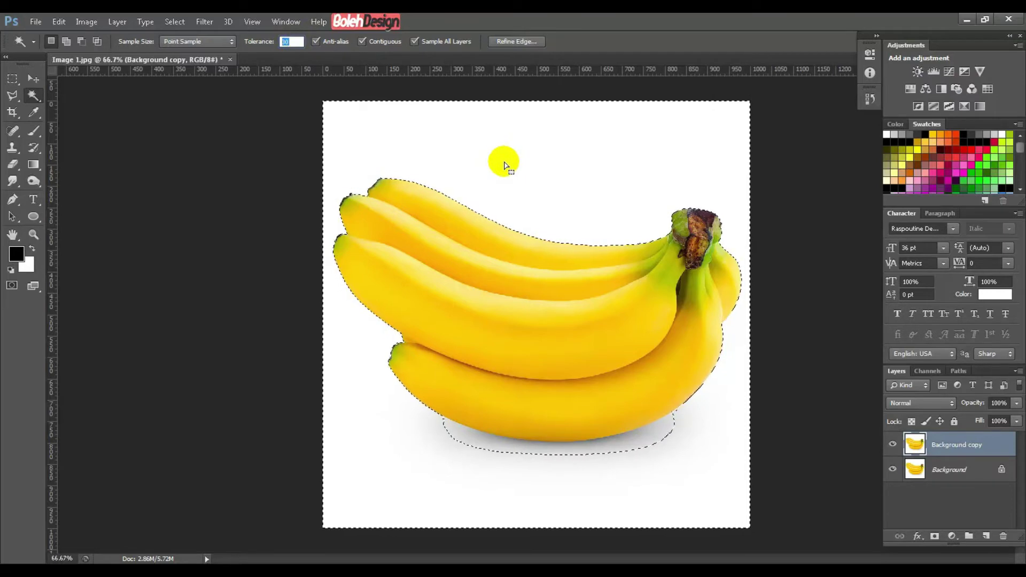
{"action": "type", "text": "50"}
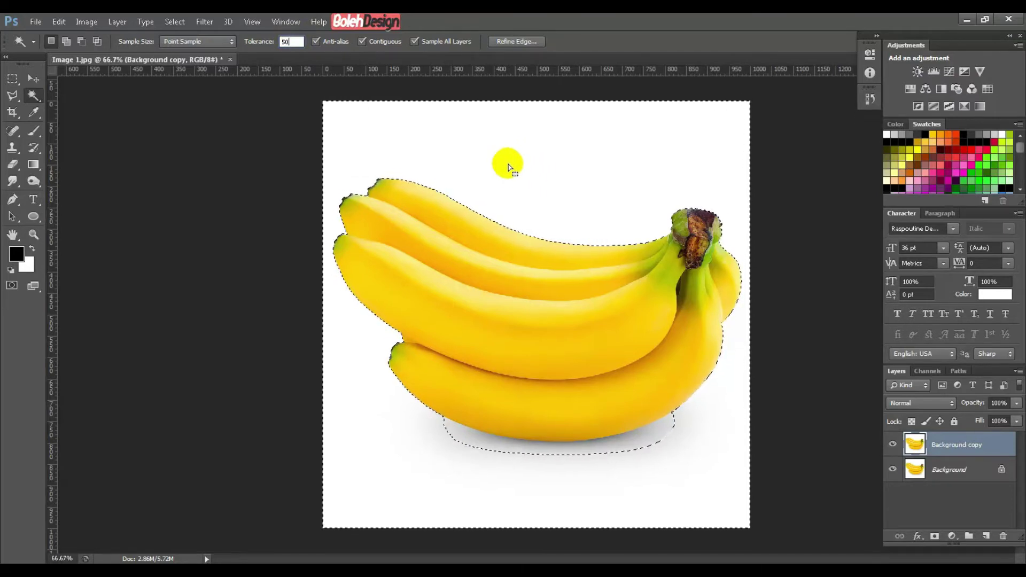
{"action": "key", "text": "ctrl+d"}
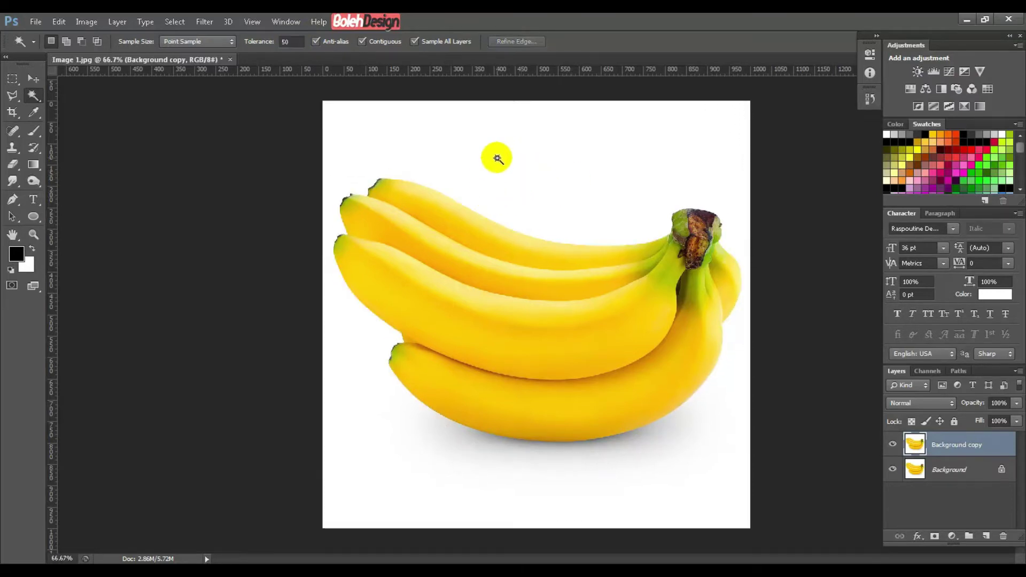
{"action": "left_click", "coordinate": [497, 158]}
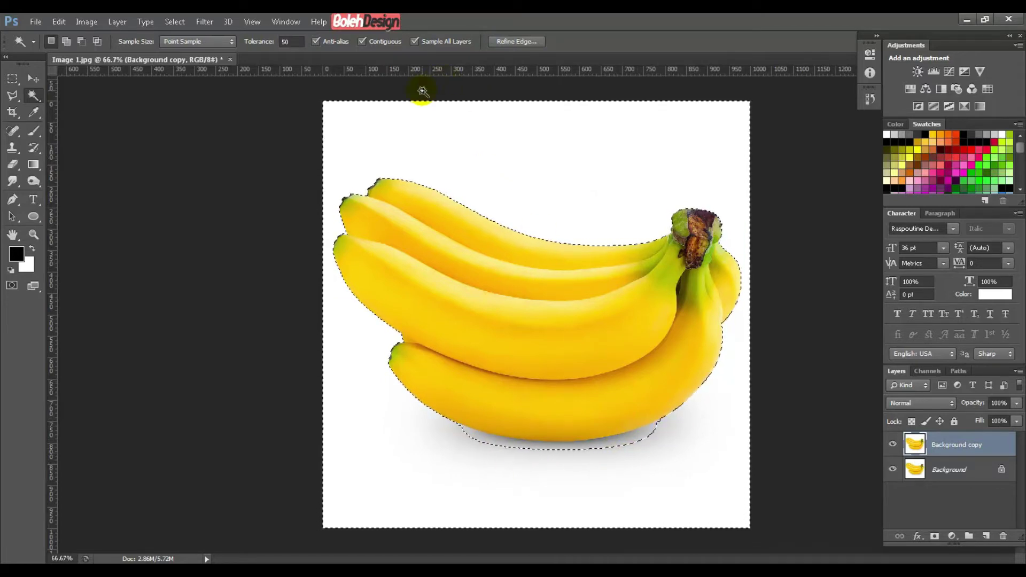
Step: Set the tolerance to 70 and reselect the white background by sampling beside the lowest banana
{"action": "left_click", "coordinate": [241, 43]}
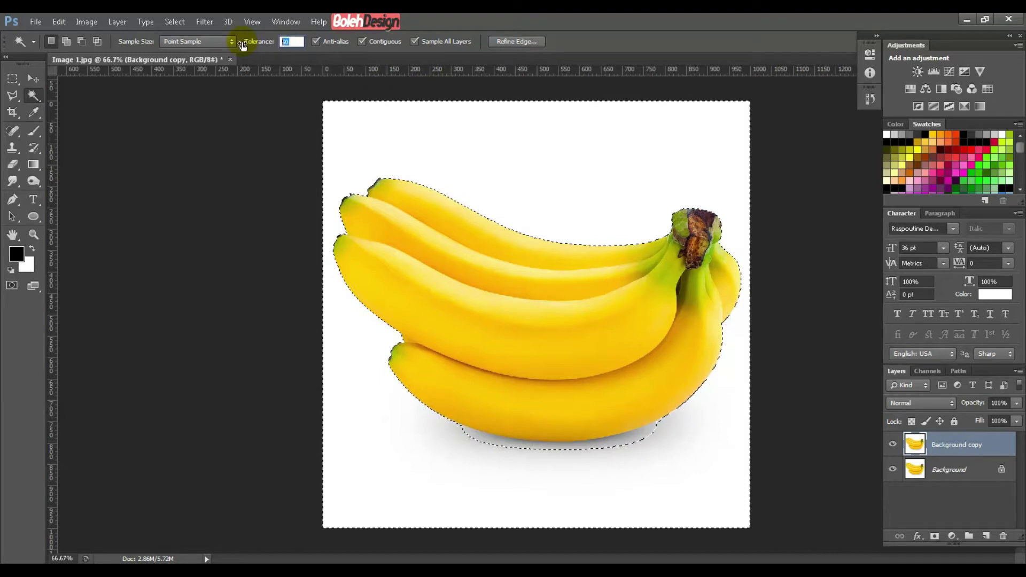
{"action": "type", "text": "70"}
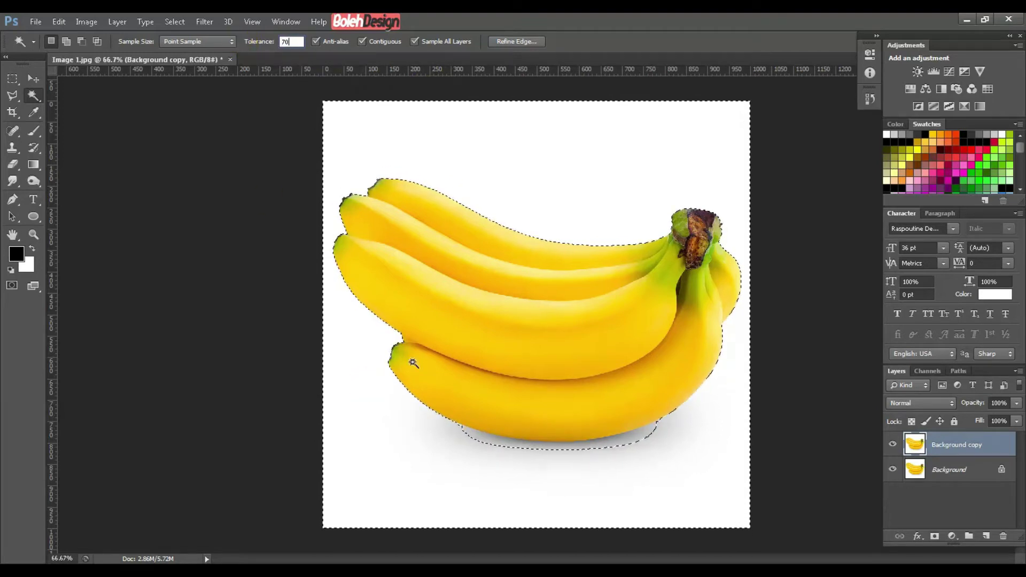
{"action": "key", "text": "Return"}
{"action": "left_click", "coordinate": [350, 399]}
{"action": "left_click", "coordinate": [353, 401]}
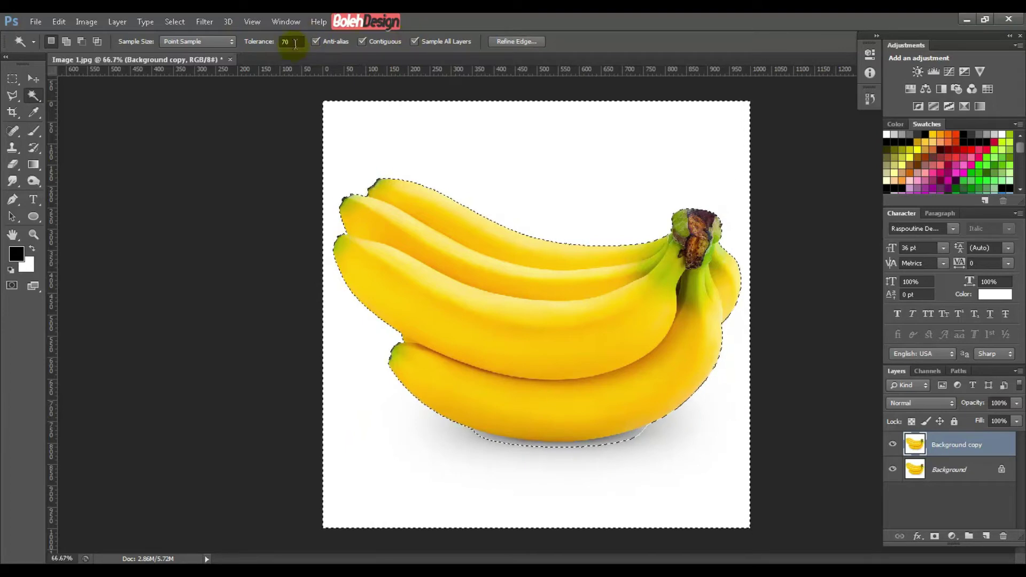
Step: Set the tolerance to 100 and reselect the white background by sampling above the bananas
{"action": "left_click", "coordinate": [287, 41]}
{"action": "type", "text": "100"}
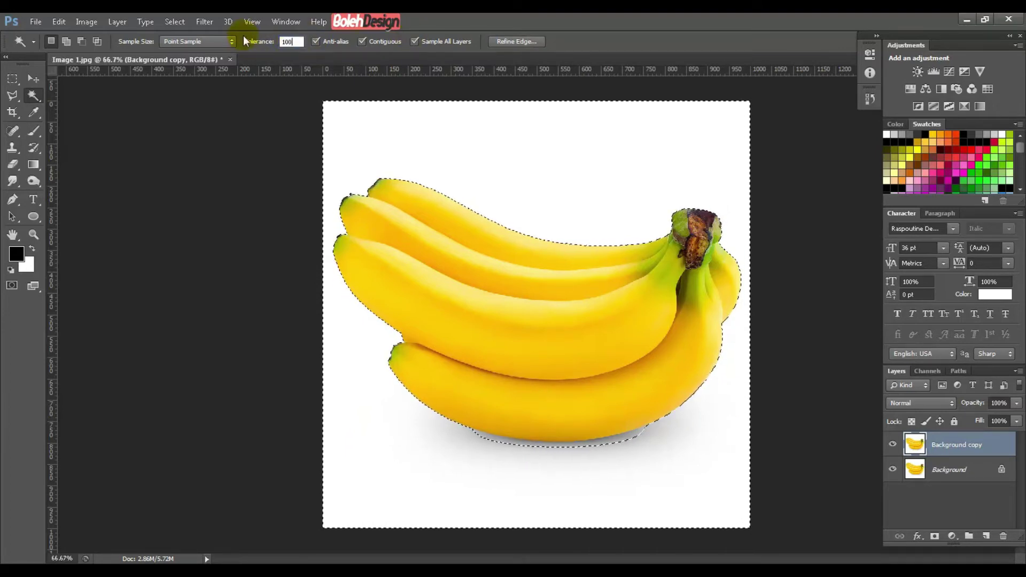
{"action": "key", "text": "Return"}
{"action": "left_click", "coordinate": [568, 186]}
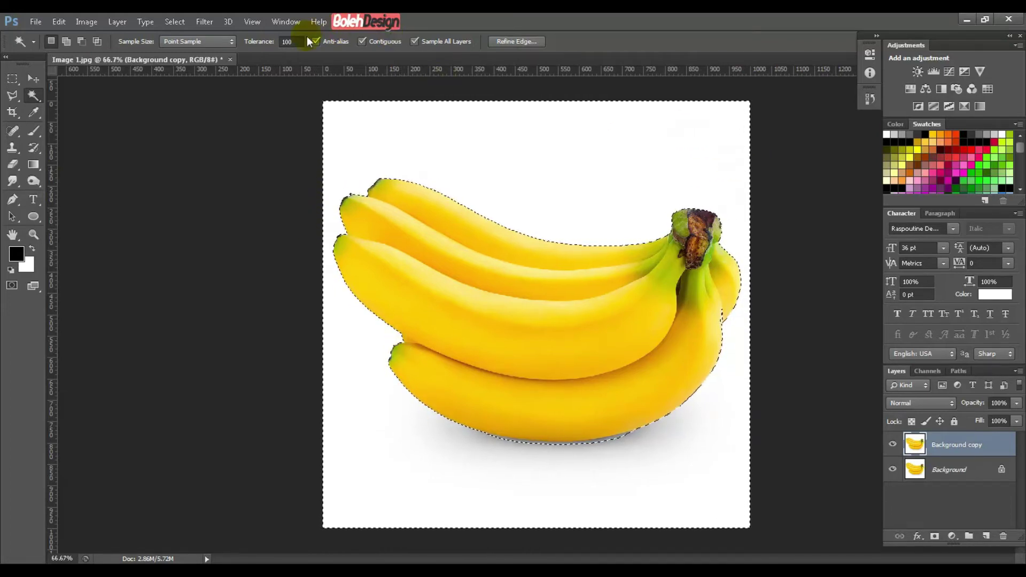
Step: Return the Magic Wand tolerance to 70 and clear the current selection
{"action": "left_click", "coordinate": [288, 41]}
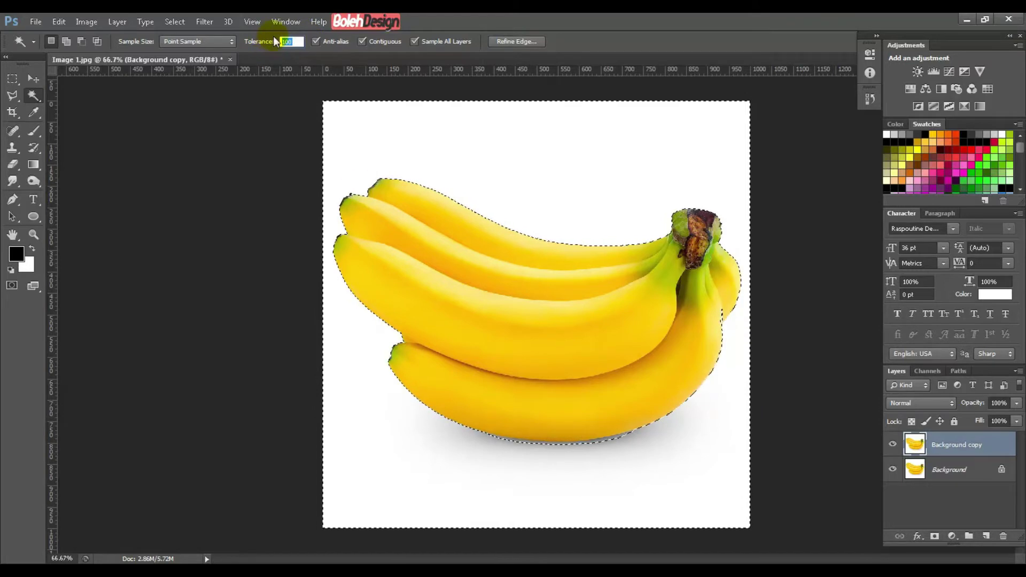
{"action": "type", "text": "70"}
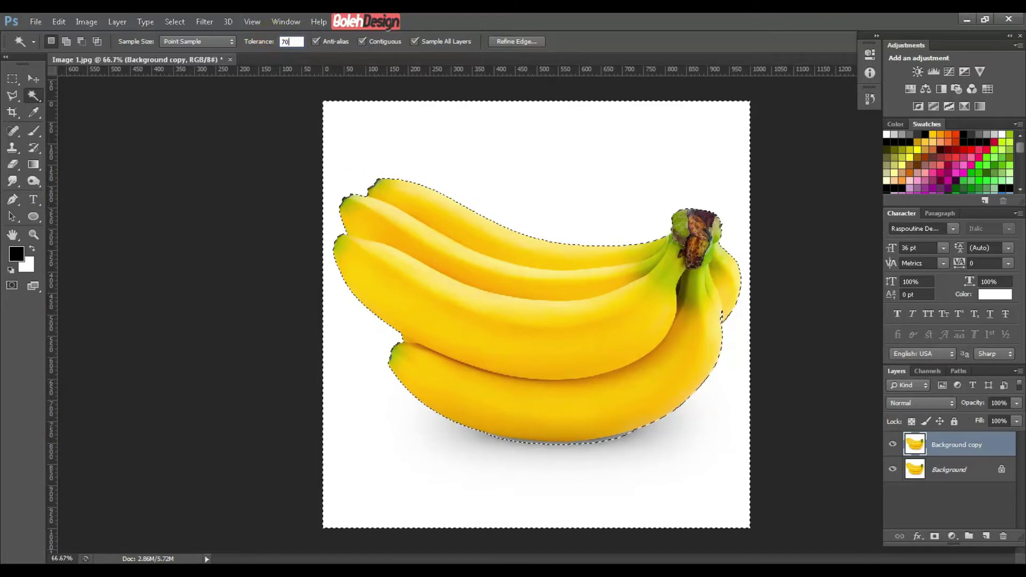
{"action": "left_click", "coordinate": [469, 124], "text": "alt"}
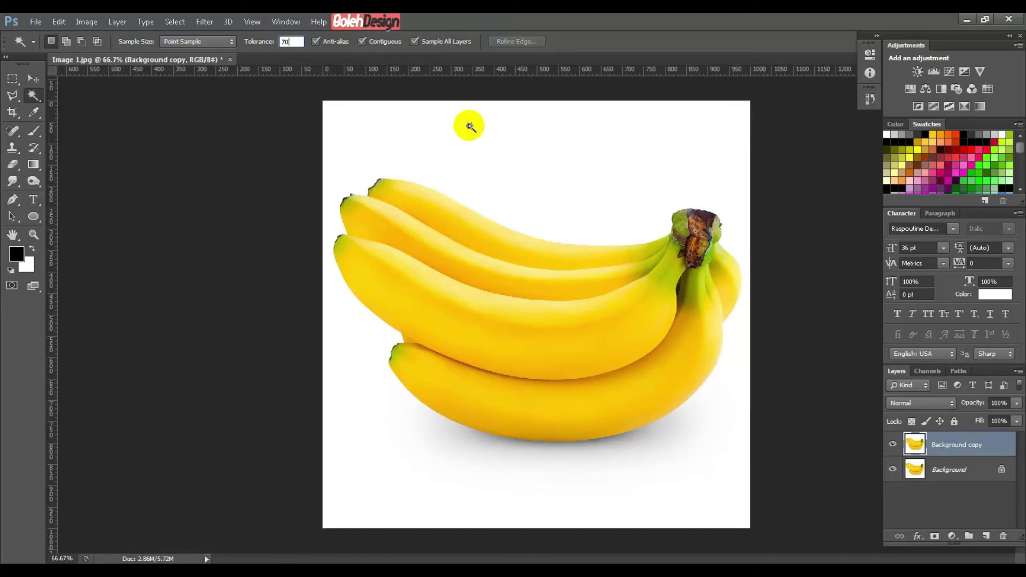
Step: Select the white background around the bananas with the Magic Wand at tolerance 70
{"action": "left_click", "coordinate": [543, 162]}
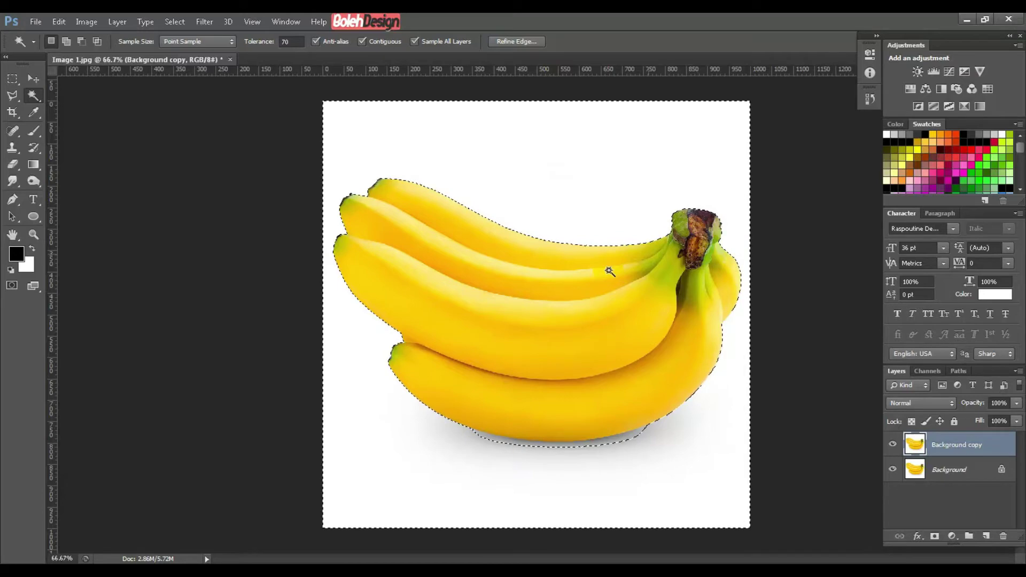
{"action": "key", "text": "shift+plus"}
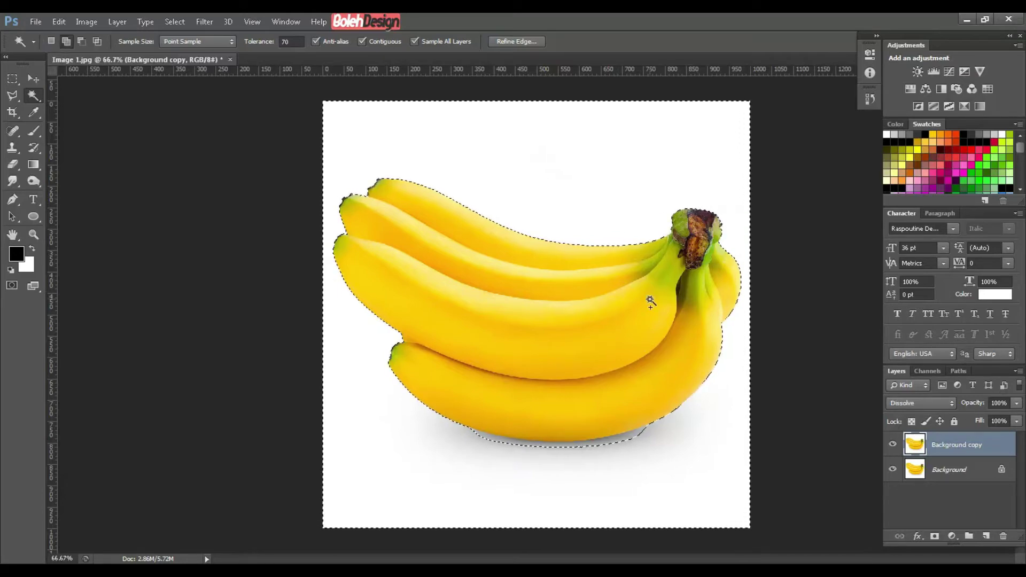
{"action": "left_click", "coordinate": [652, 298], "text": "ctrl"}
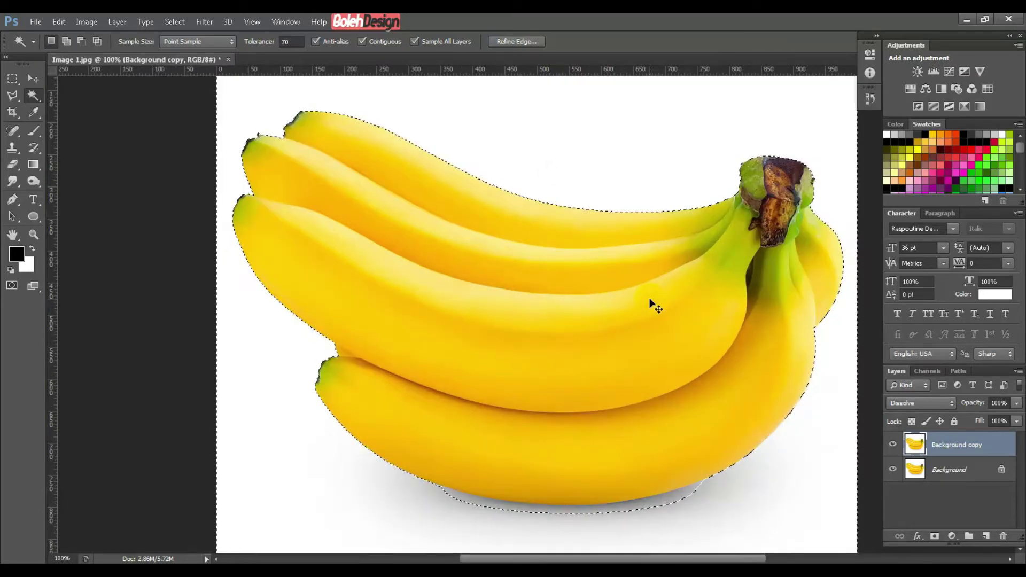
{"action": "left_click", "coordinate": [651, 297], "text": "ctrl"}
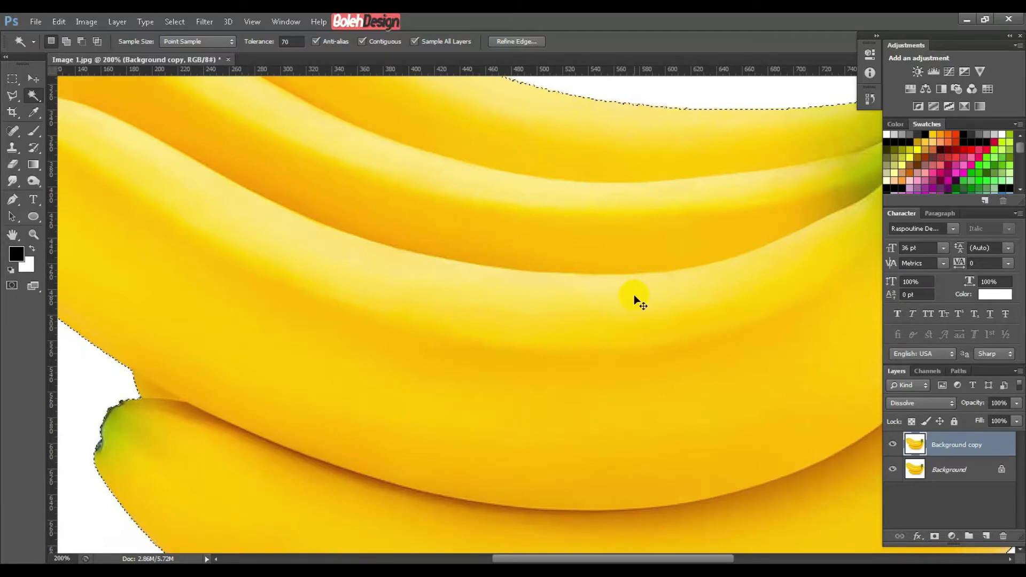
{"action": "left_click", "coordinate": [635, 295], "text": "ctrl+alt"}
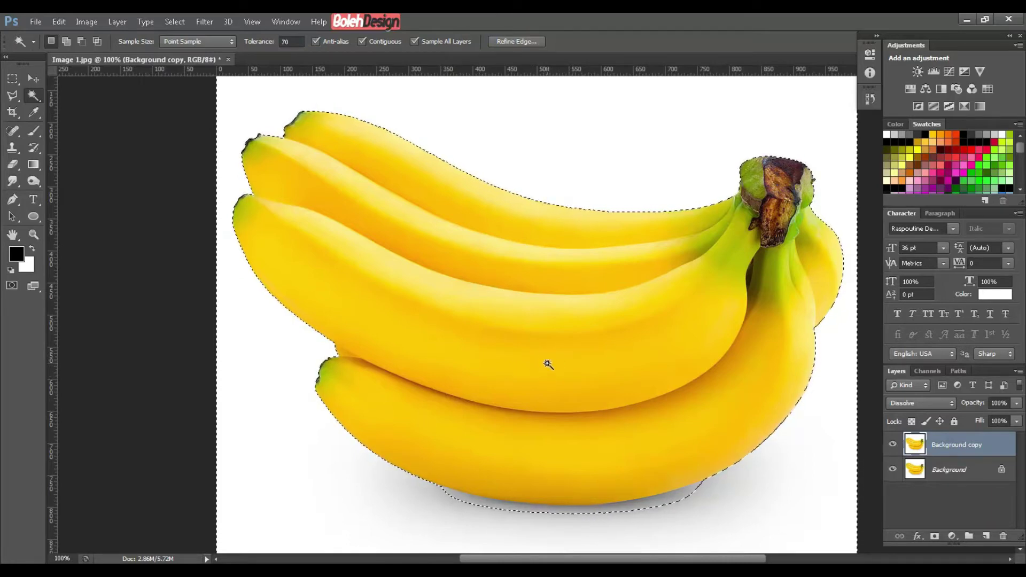
Step: Add the shadow strip beneath the lowest banana to the background selection
{"action": "key", "text": "shift"}
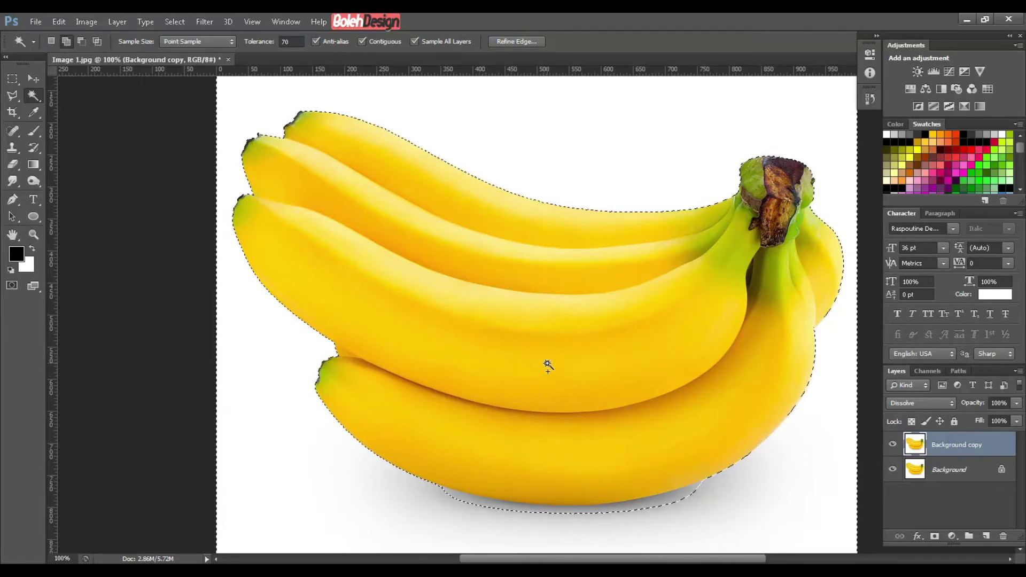
{"action": "key", "text": "shift"}
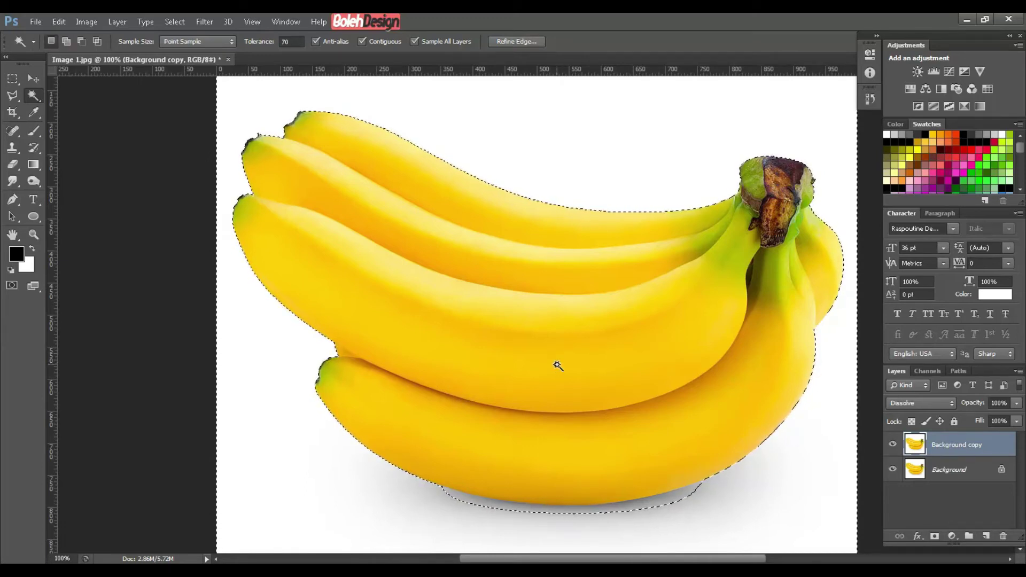
{"action": "key", "text": "shift"}
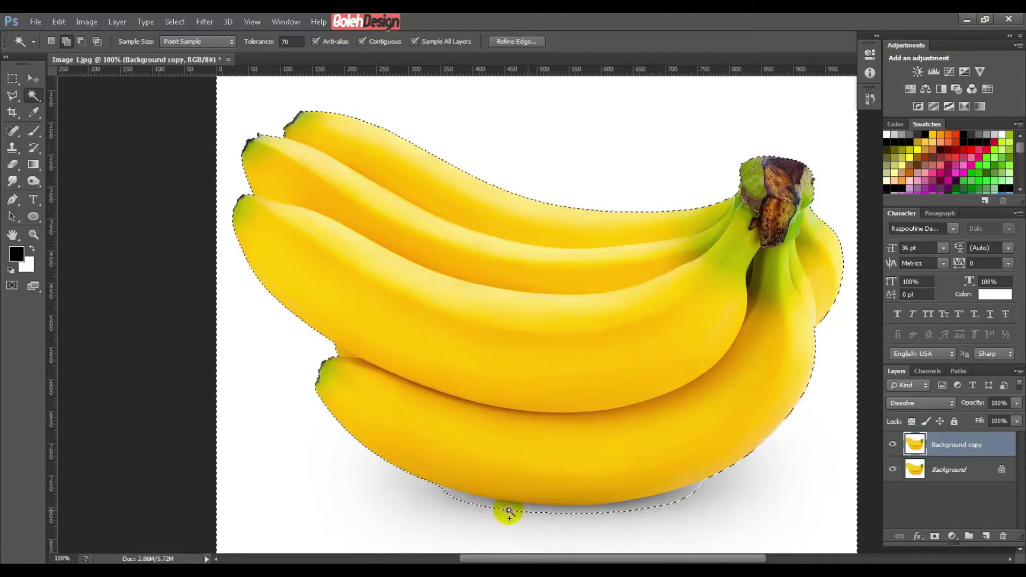
{"action": "left_click", "coordinate": [665, 501], "text": "alt"}
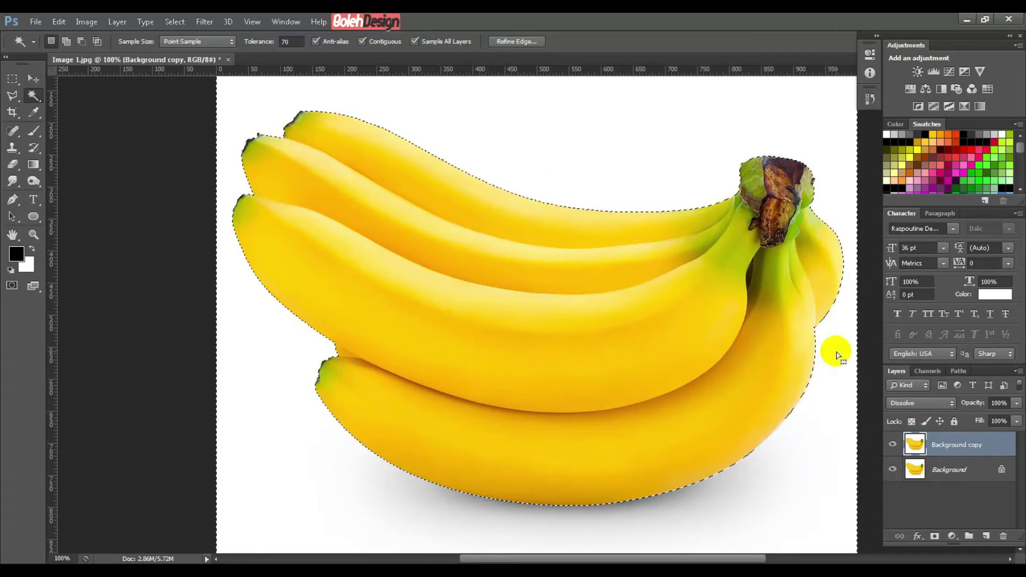
Step: Delete the selected background from the Background copy layer and clear the selection
{"action": "key", "text": "ctrl+0"}
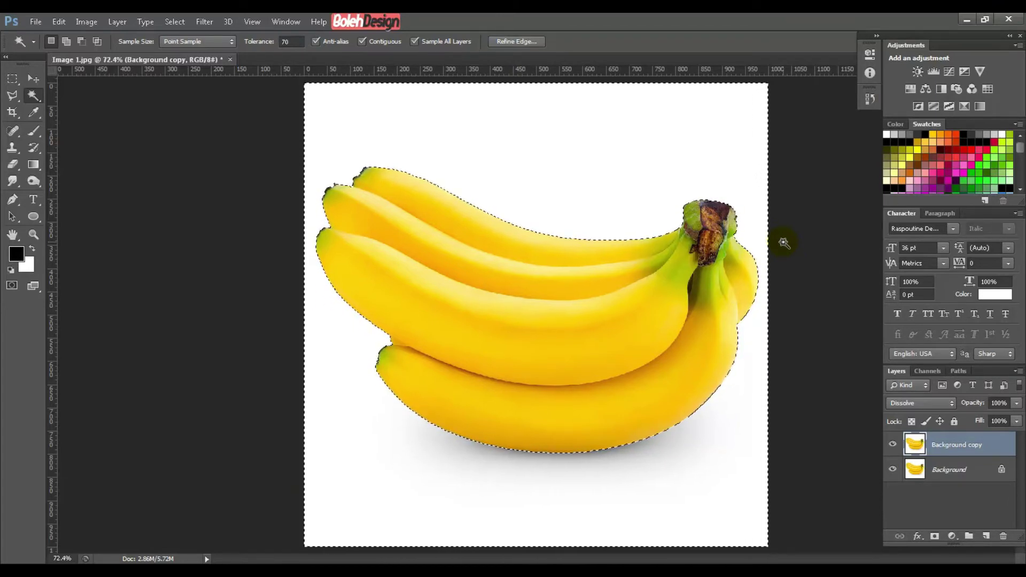
{"action": "key", "text": "Delete"}
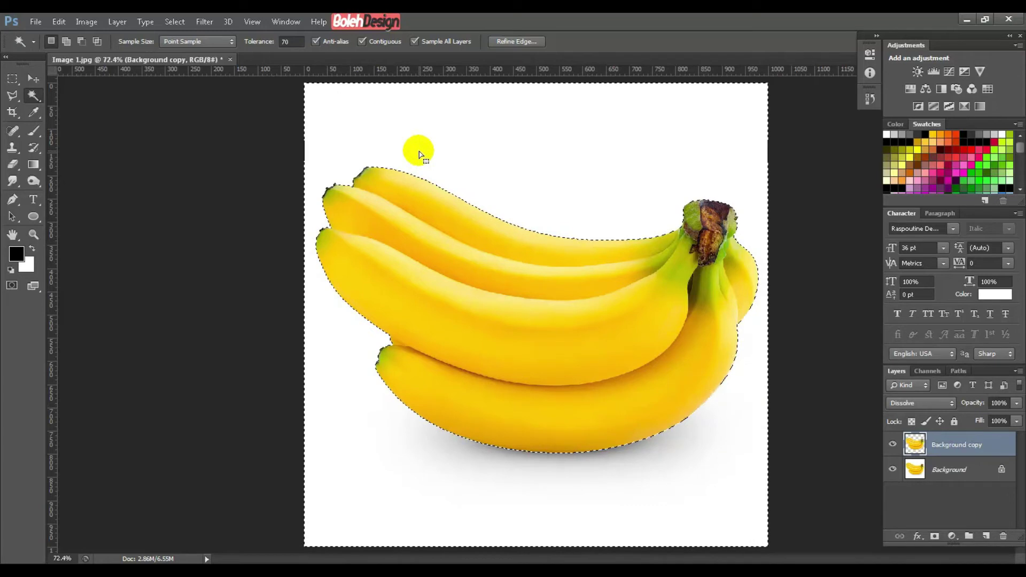
{"action": "key", "text": "ctrl+d"}
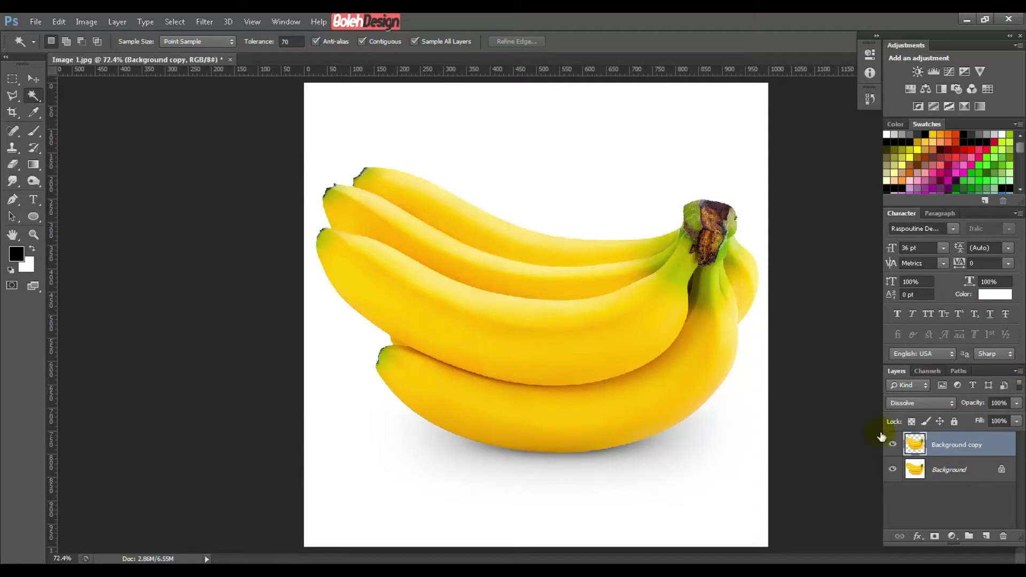
Step: Add a Solid Color fill layer in grey 666666 directly above the Background layer, then return to the Magic Wand
{"action": "left_click", "coordinate": [956, 469]}
{"action": "left_click", "coordinate": [952, 536]}
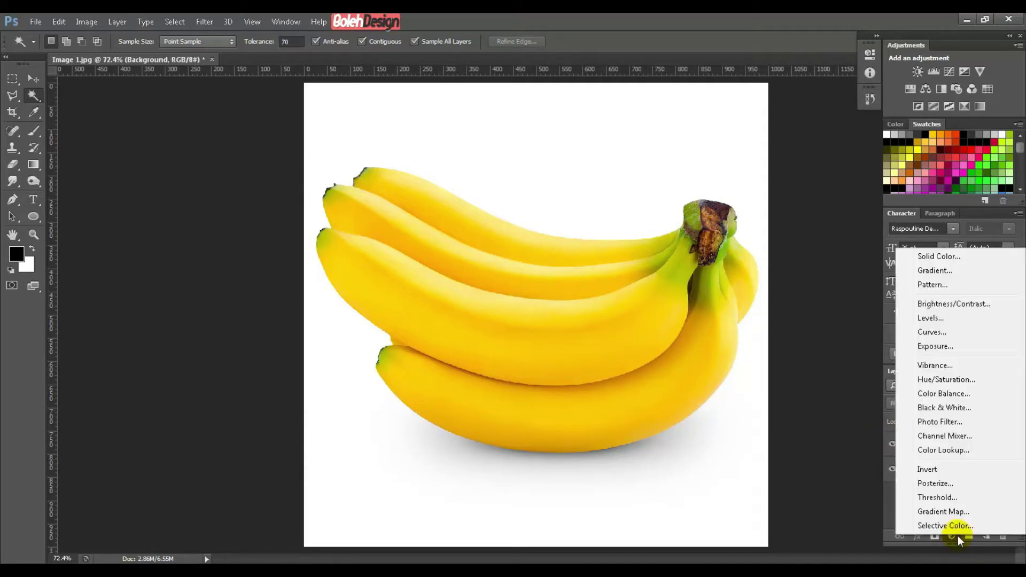
{"action": "left_click", "coordinate": [879, 434]}
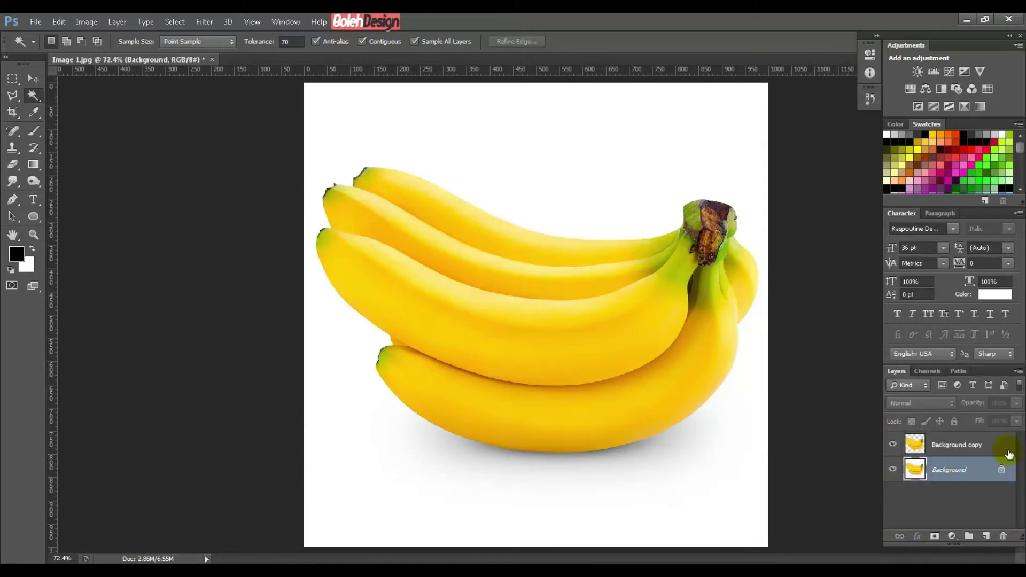
{"action": "left_click", "coordinate": [951, 536]}
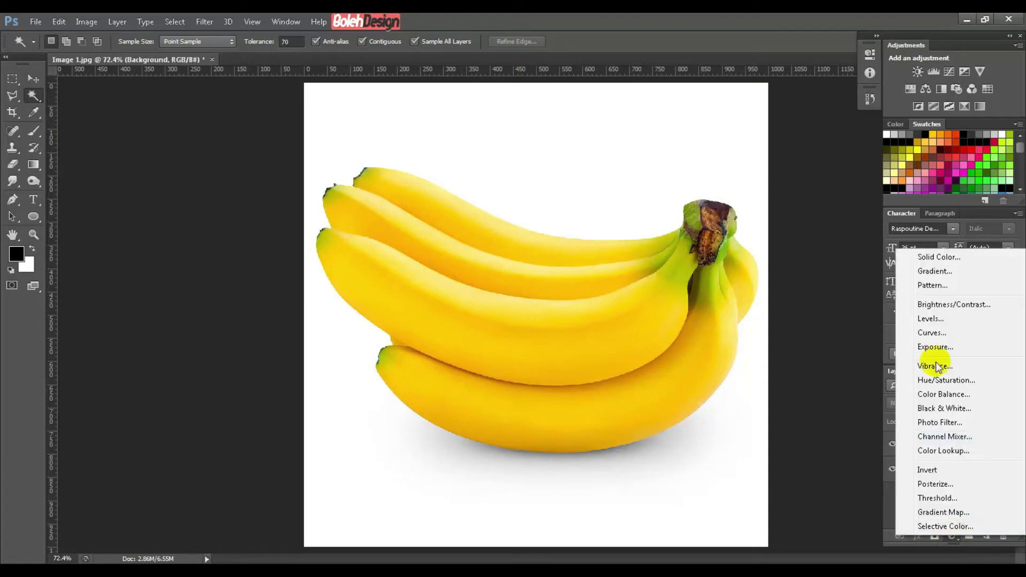
{"action": "left_click", "coordinate": [931, 257]}
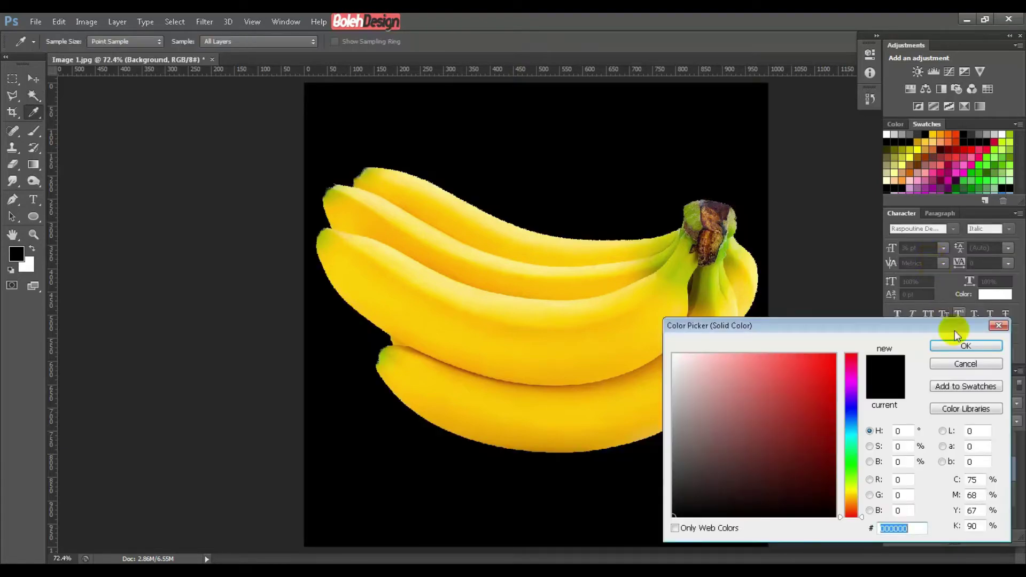
{"action": "left_click", "coordinate": [918, 130]}
{"action": "left_click", "coordinate": [912, 132]}
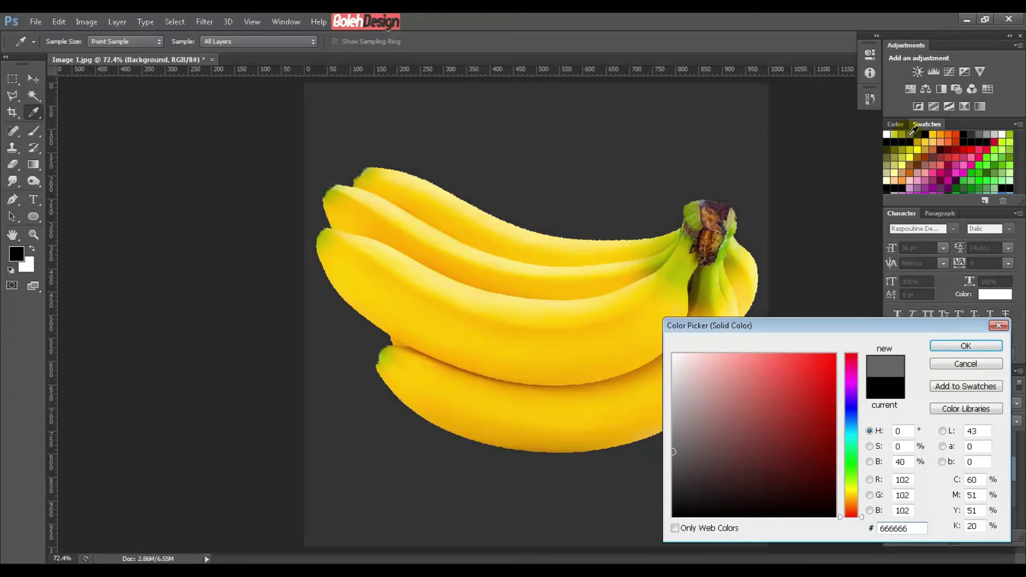
{"action": "left_click", "coordinate": [965, 346]}
{"action": "key", "text": "w"}
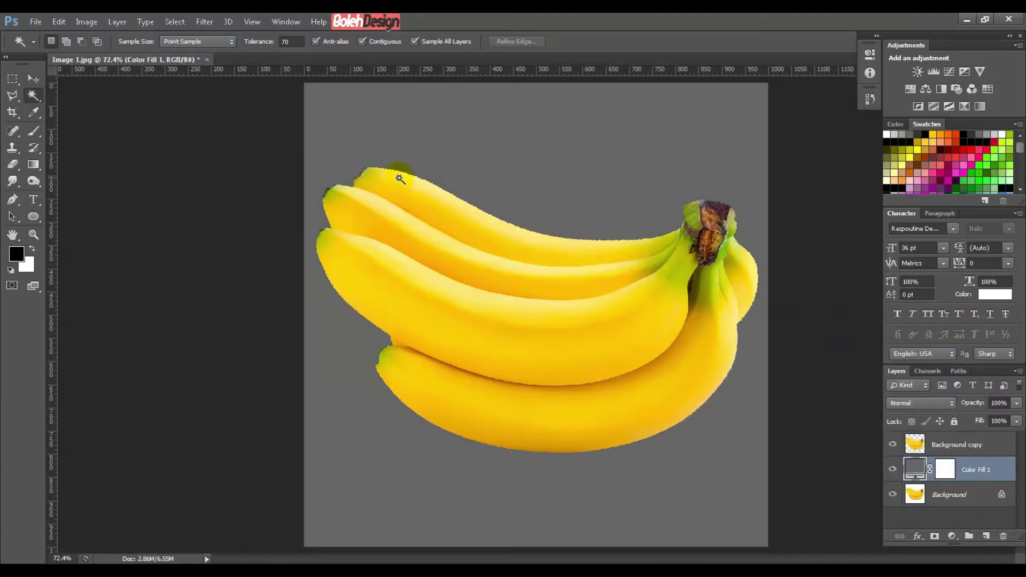
Step: Rename the cut-out Background copy layer as "Magic Wand Tool / Delete"
{"action": "key", "text": "ctrl+plus"}
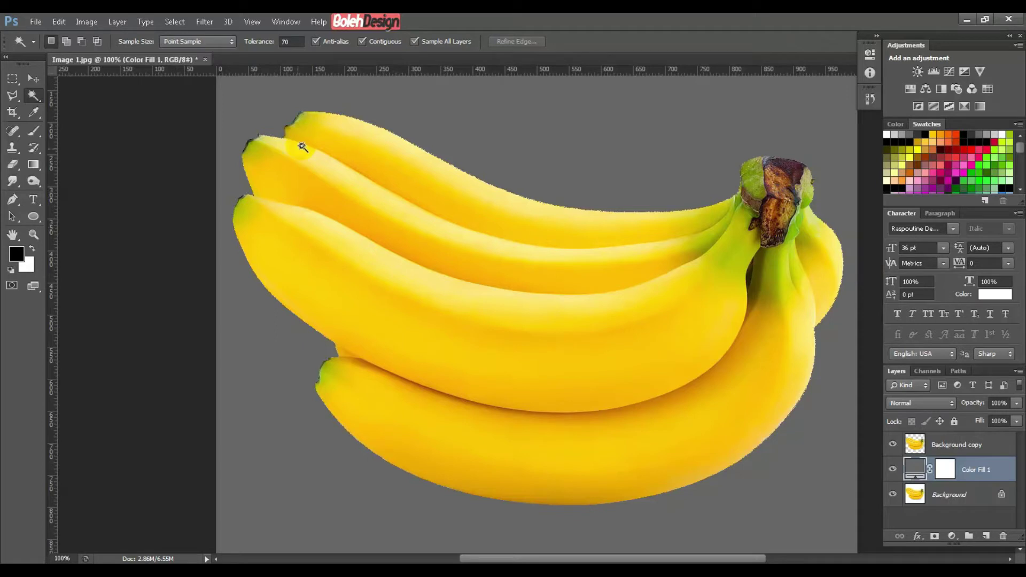
{"action": "left_click", "coordinate": [974, 452]}
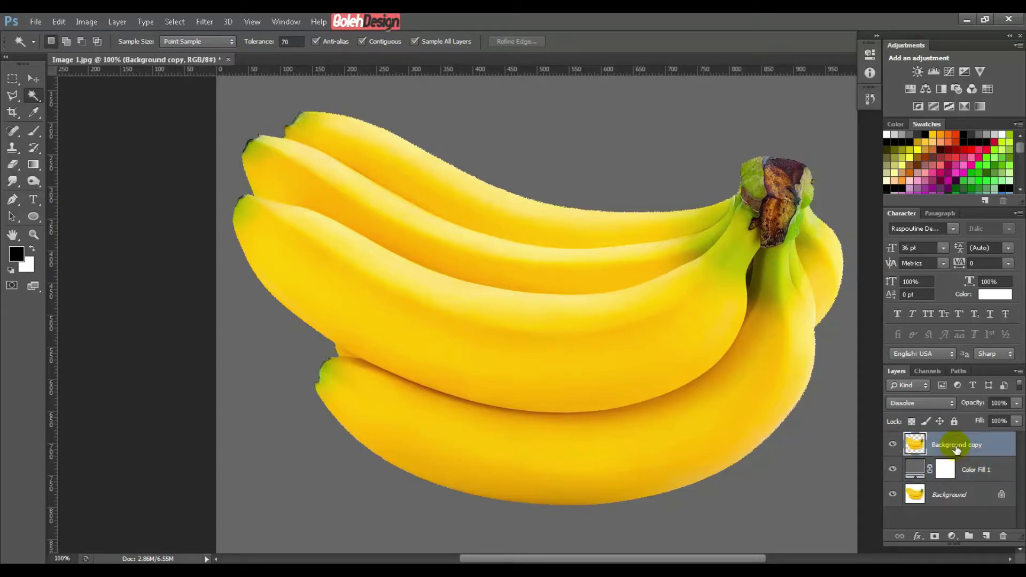
{"action": "double_click", "coordinate": [956, 446]}
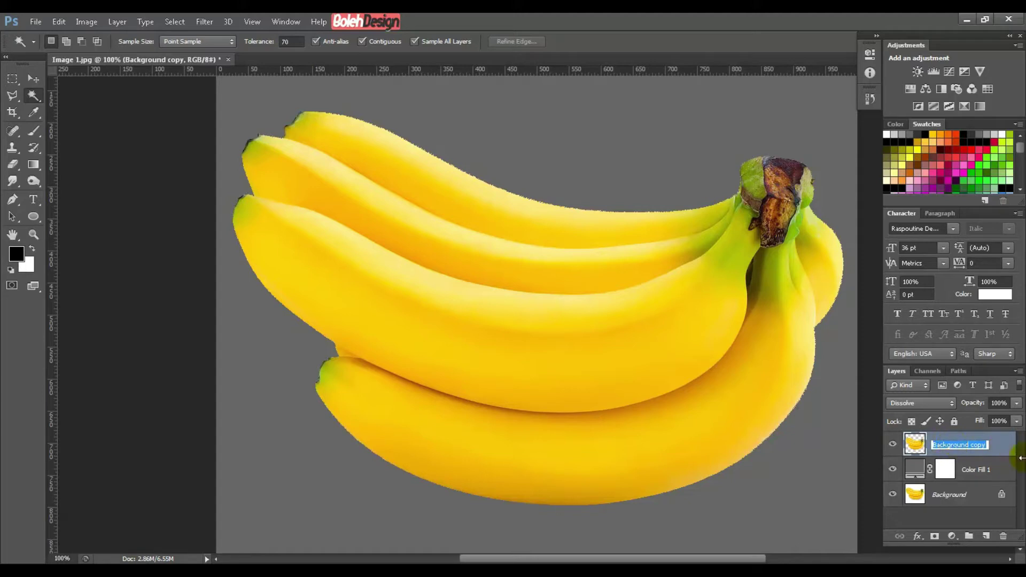
{"action": "type", "text": "Magic Wand Tool"}
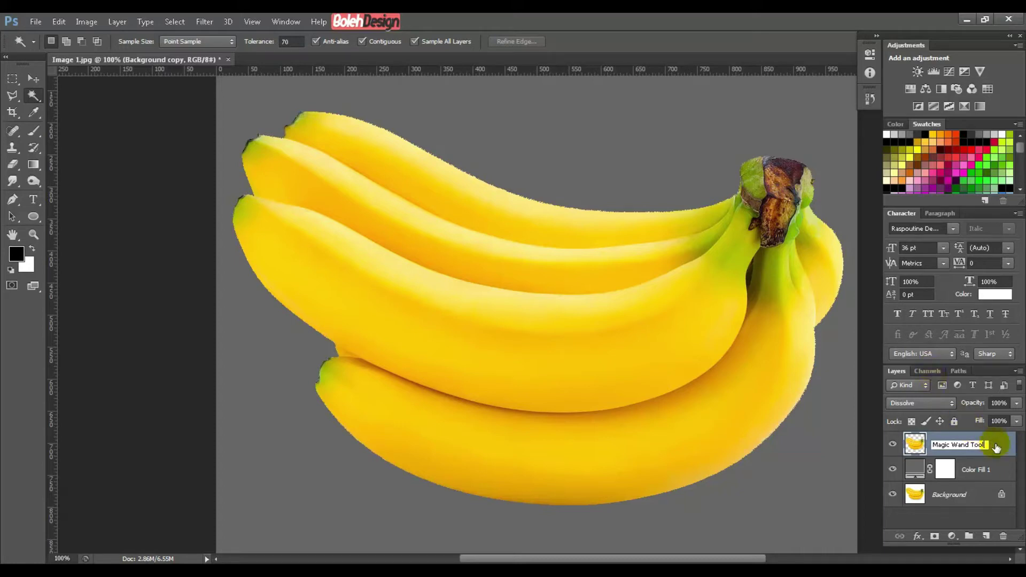
{"action": "key", "text": "Return"}
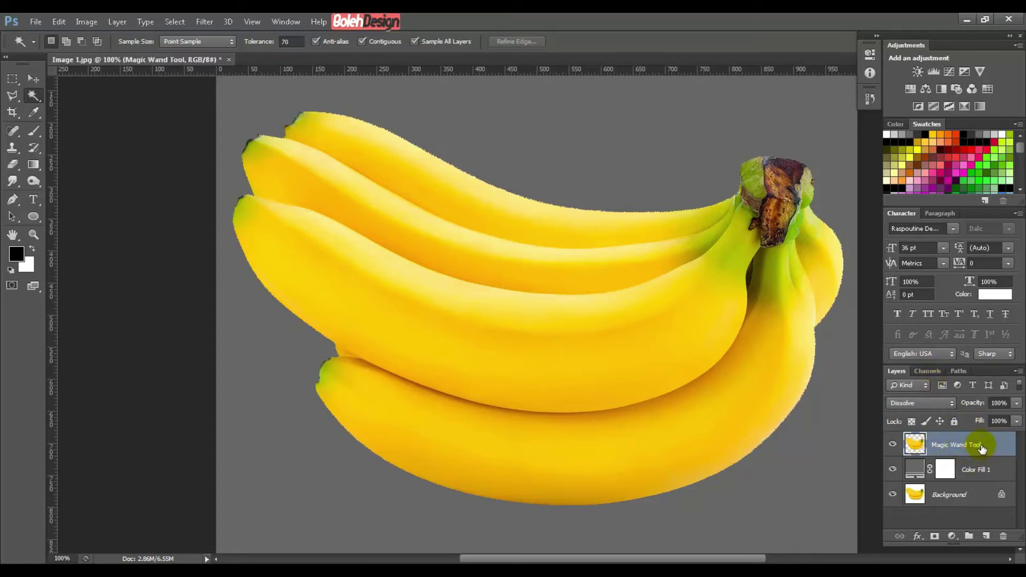
{"action": "double_click", "coordinate": [982, 446]}
{"action": "left_click", "coordinate": [1010, 444]}
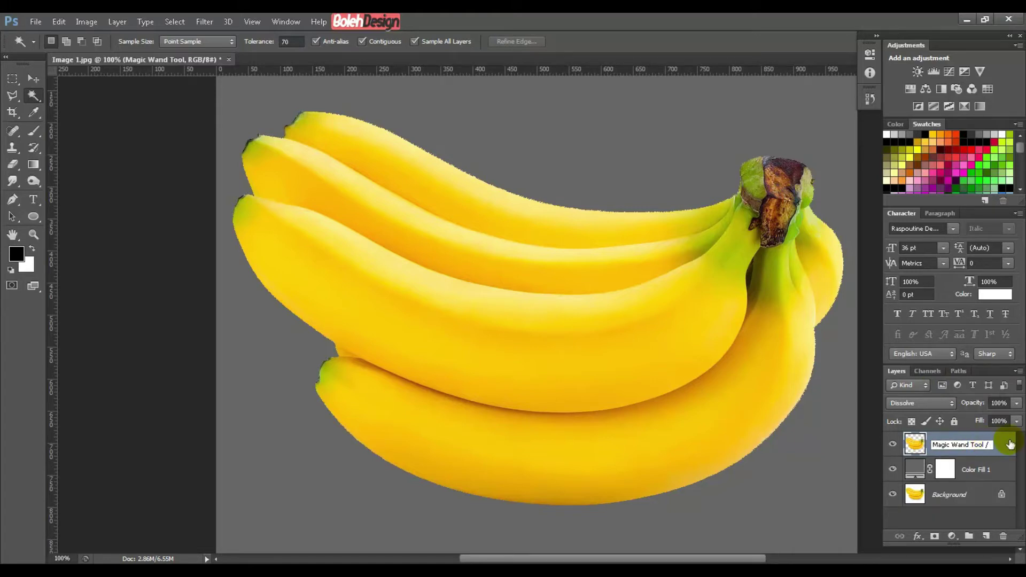
{"action": "type", "text": "te"}
{"action": "key", "text": "Return"}
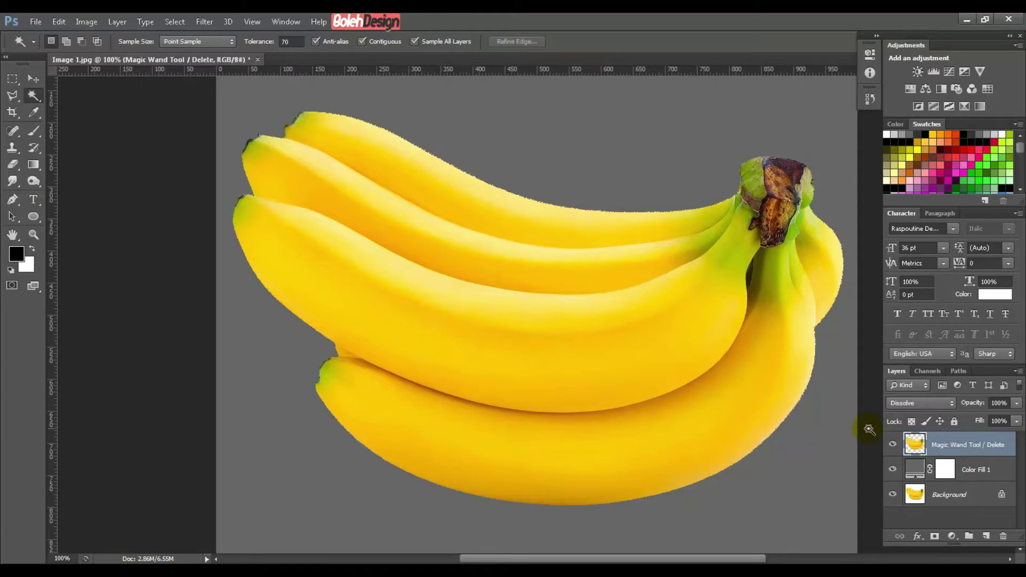
Step: Duplicate the Background layer to the top of the layer stack and hide the Magic Wand Tool / Delete layer
{"action": "left_click", "coordinate": [1002, 479]}
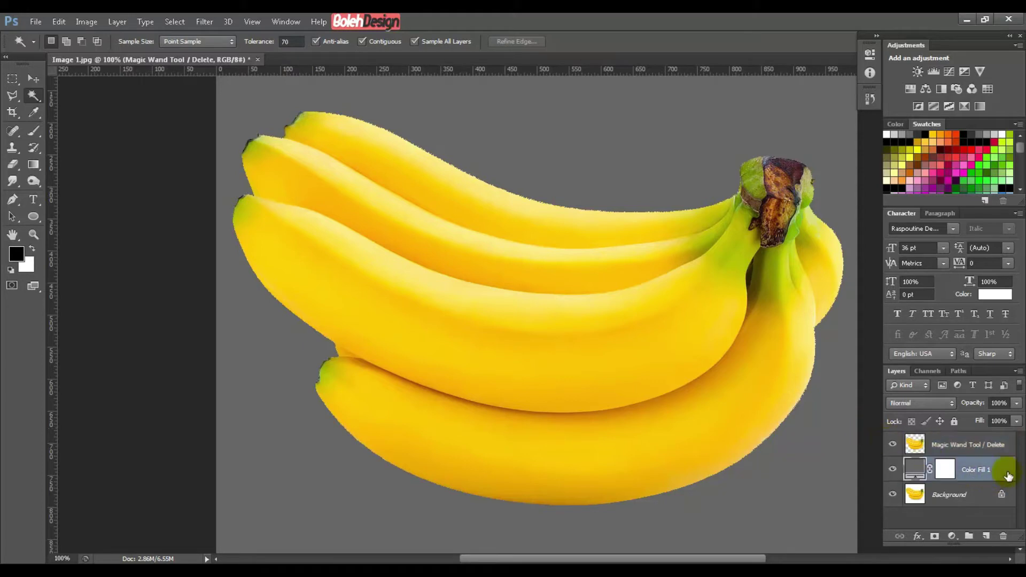
{"action": "left_click", "coordinate": [977, 495]}
{"action": "key", "text": "ctrl+j"}
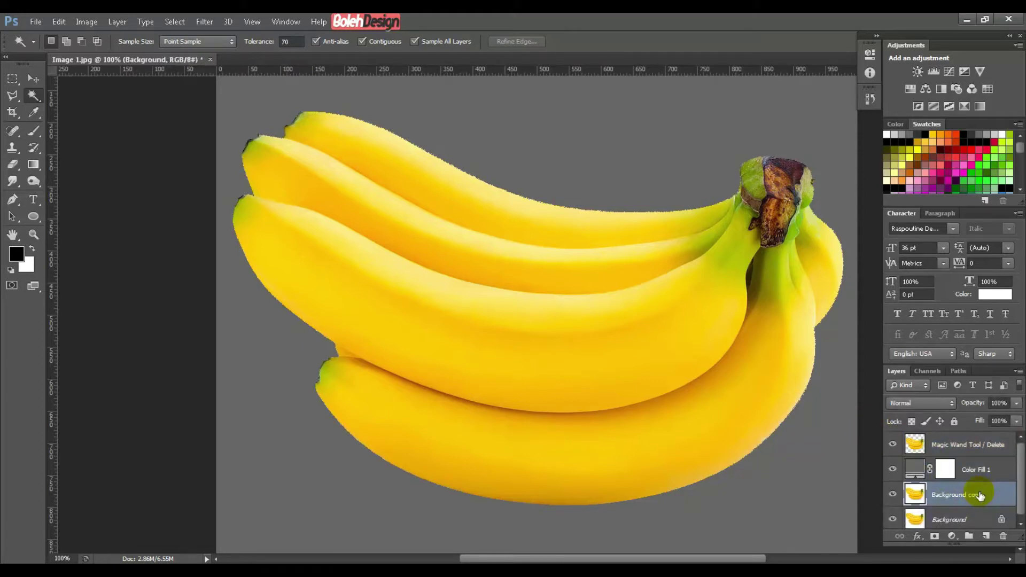
{"action": "left_click_drag", "start_coordinate": [997, 494], "coordinate": [983, 432]}
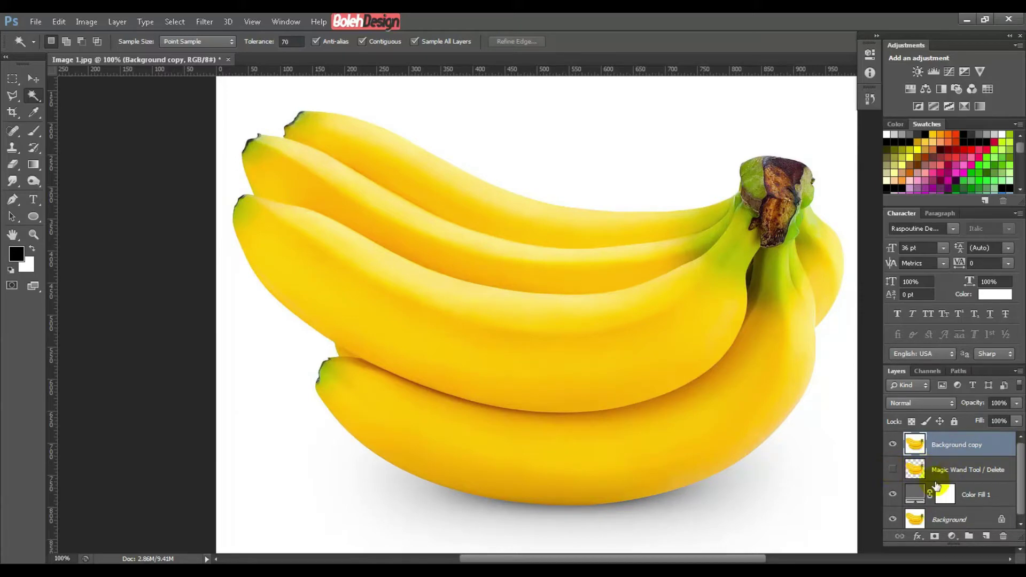
Step: Select the white background of the new copy, including the shadow strip beneath the lowest banana
{"action": "left_click", "coordinate": [473, 135]}
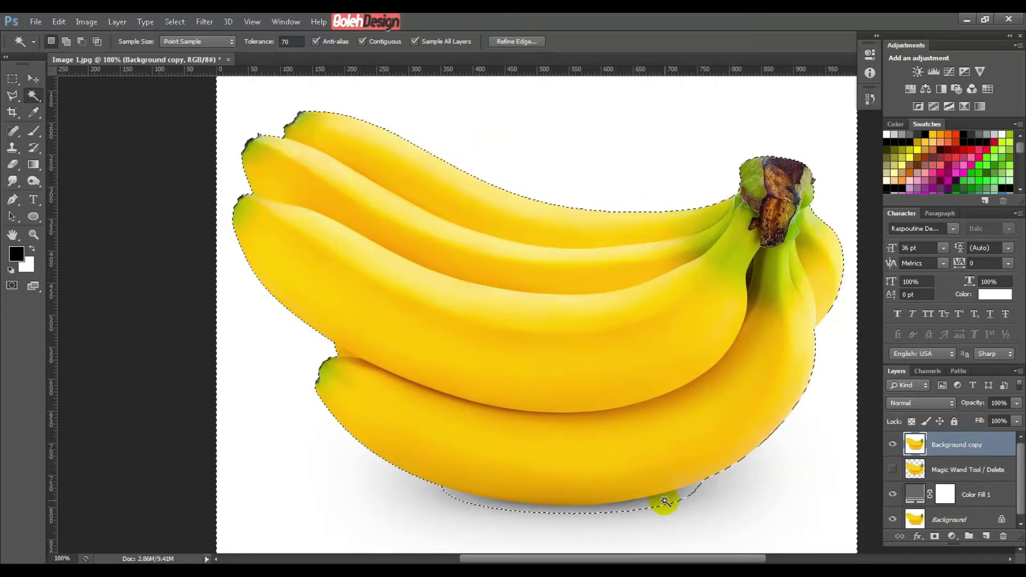
{"action": "key", "text": "shift"}
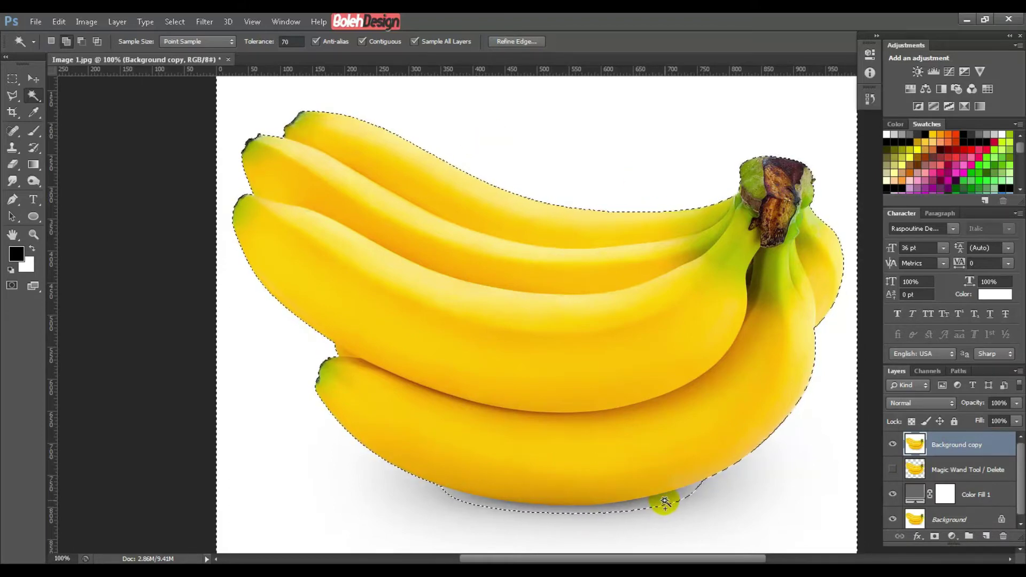
{"action": "key", "text": "ctrl+z"}
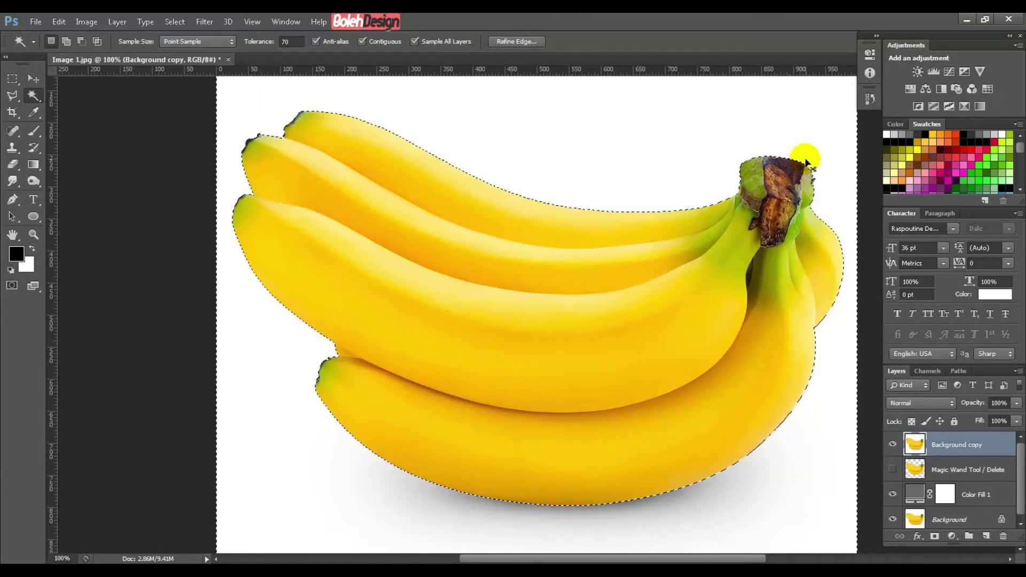
Step: Invert the background selection to select the bananas on the new copy
{"action": "key", "text": "ctrl+0"}
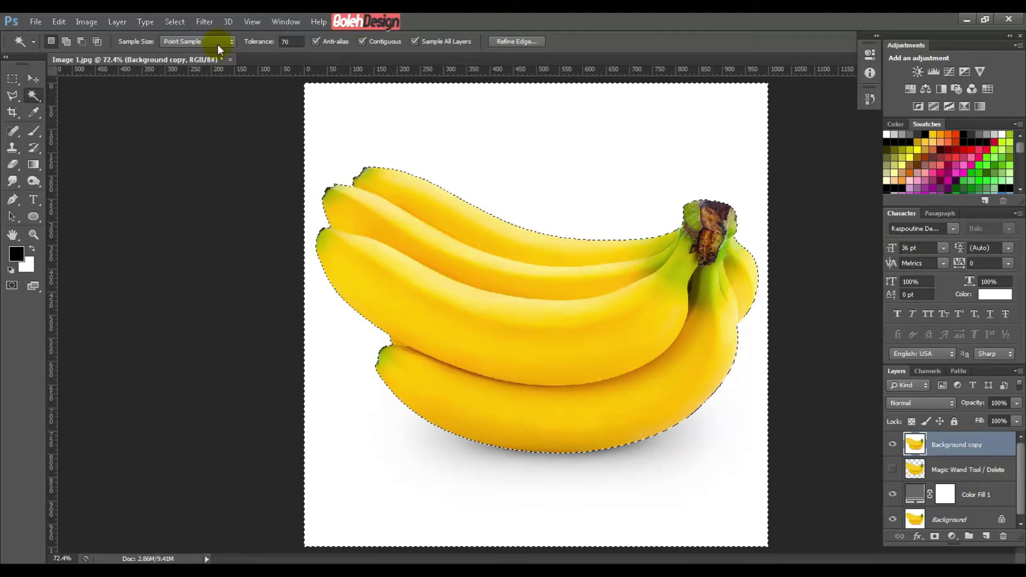
{"action": "left_click", "coordinate": [174, 23]}
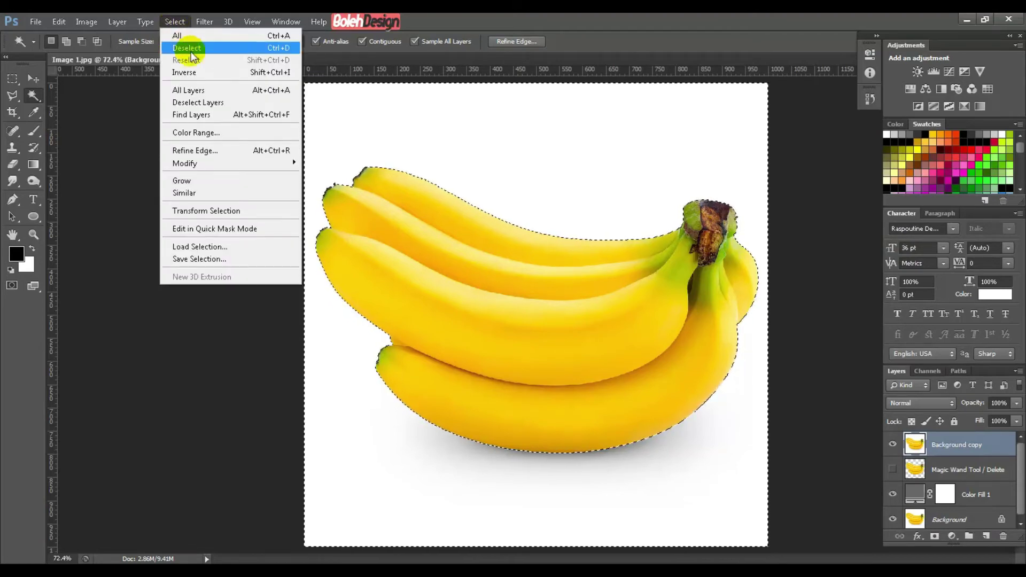
{"action": "left_click", "coordinate": [203, 70]}
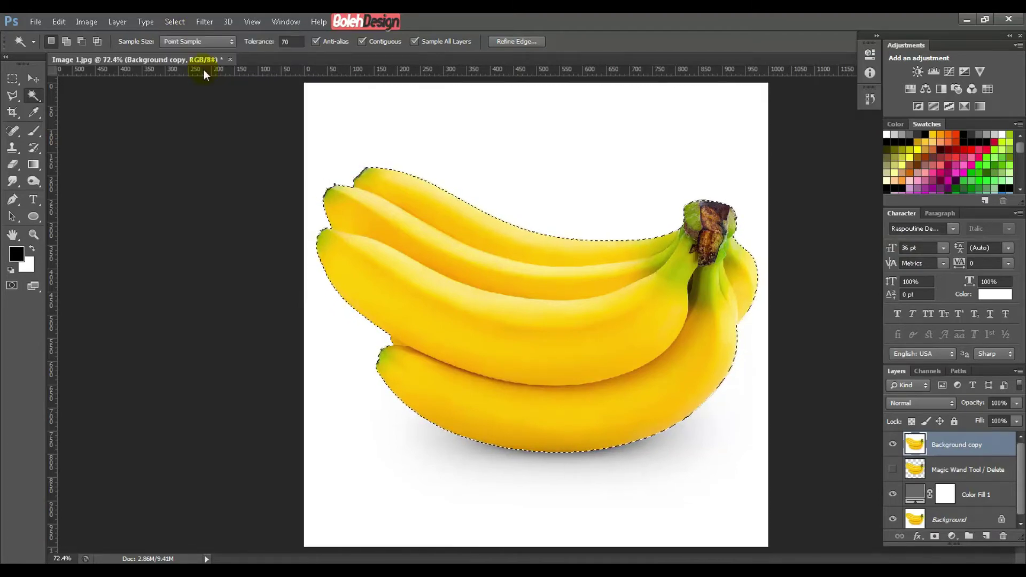
{"action": "left_click", "coordinate": [175, 22]}
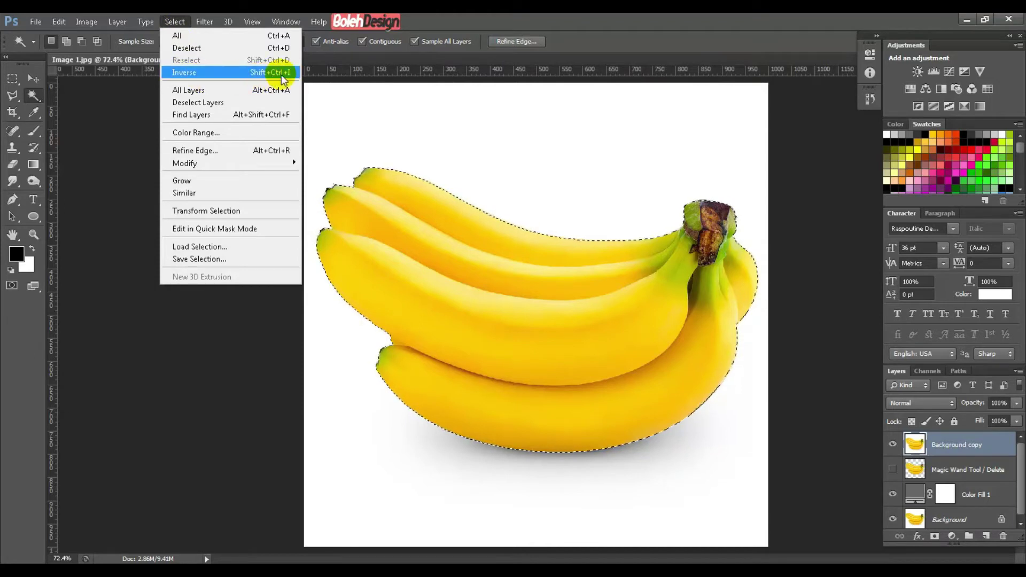
Step: Add a layer mask to the Background copy layer from the banana selection, hiding the white background
{"action": "left_click", "coordinate": [811, 159]}
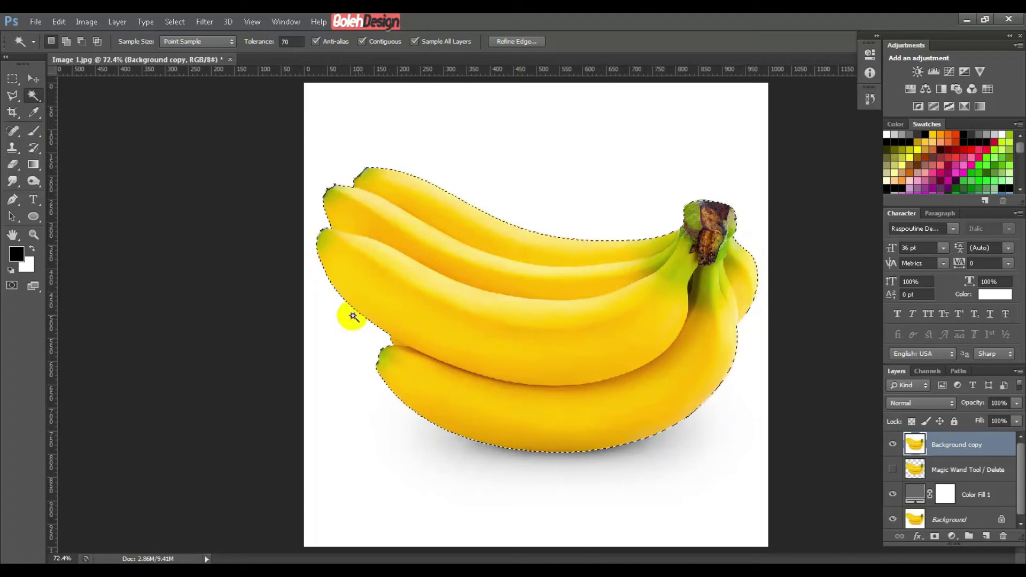
{"action": "left_click", "coordinate": [541, 127]}
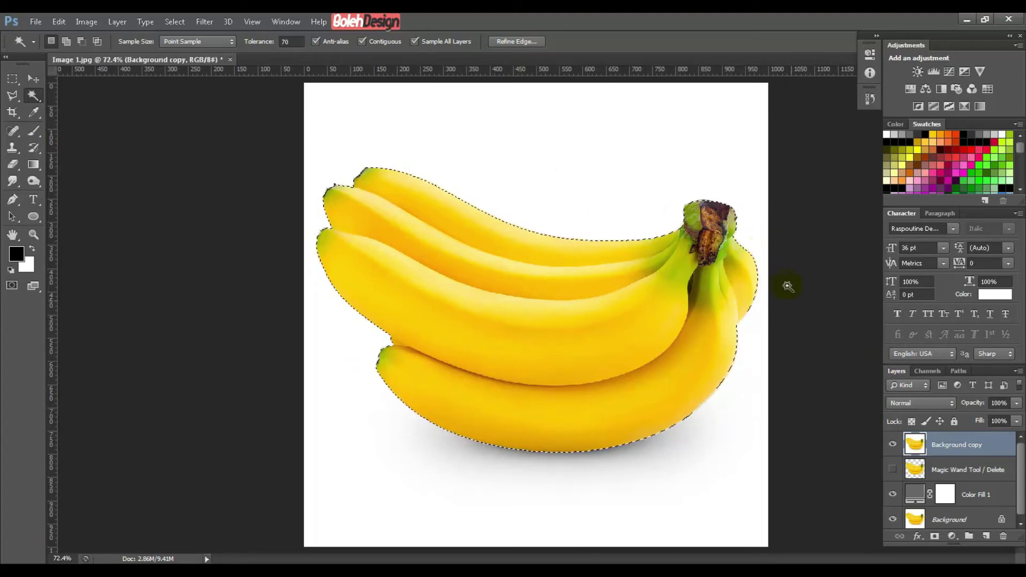
{"action": "left_click", "coordinate": [932, 445]}
{"action": "left_click", "coordinate": [732, 211]}
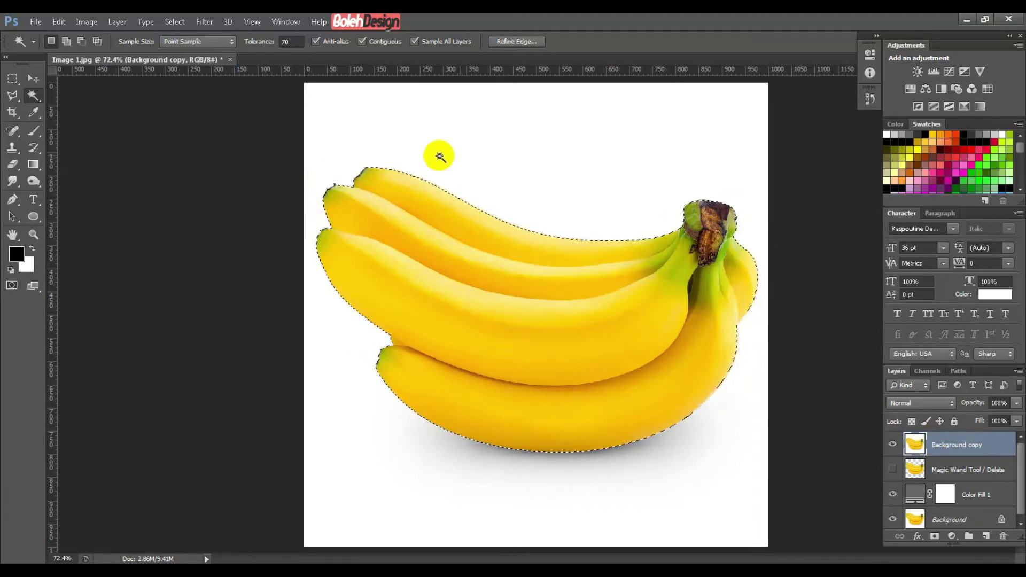
{"action": "left_click", "coordinate": [933, 536]}
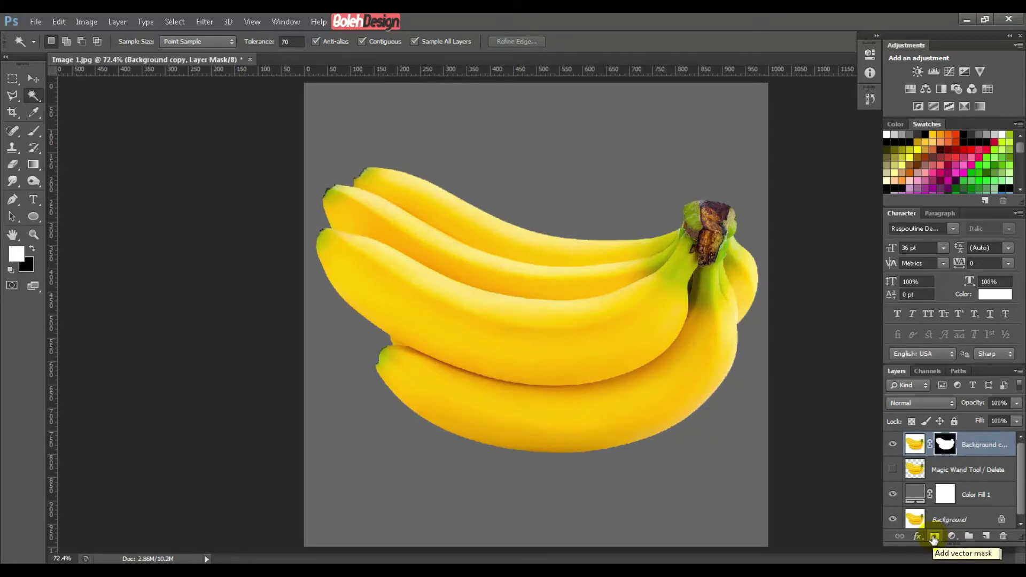
{"action": "mouse_move", "coordinate": [926, 453]}
{"action": "left_mouse_down"}
{"action": "mouse_move", "coordinate": [978, 449]}
{"action": "mouse_move", "coordinate": [936, 450]}
{"action": "left_mouse_up"}
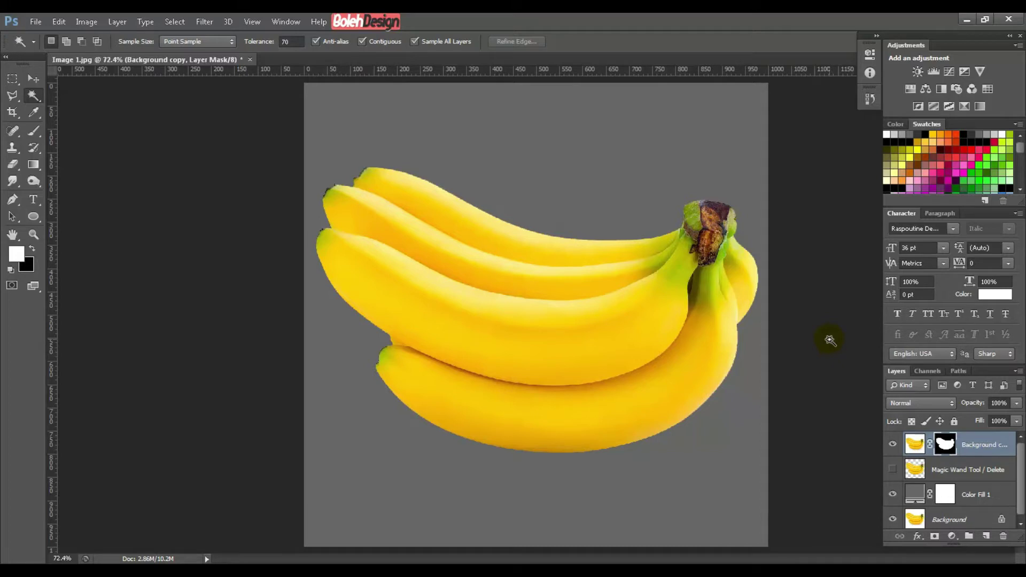
Step: Rename the masked Background copy layer as "Magic Wand Tool / Mask"
{"action": "left_click", "coordinate": [977, 444]}
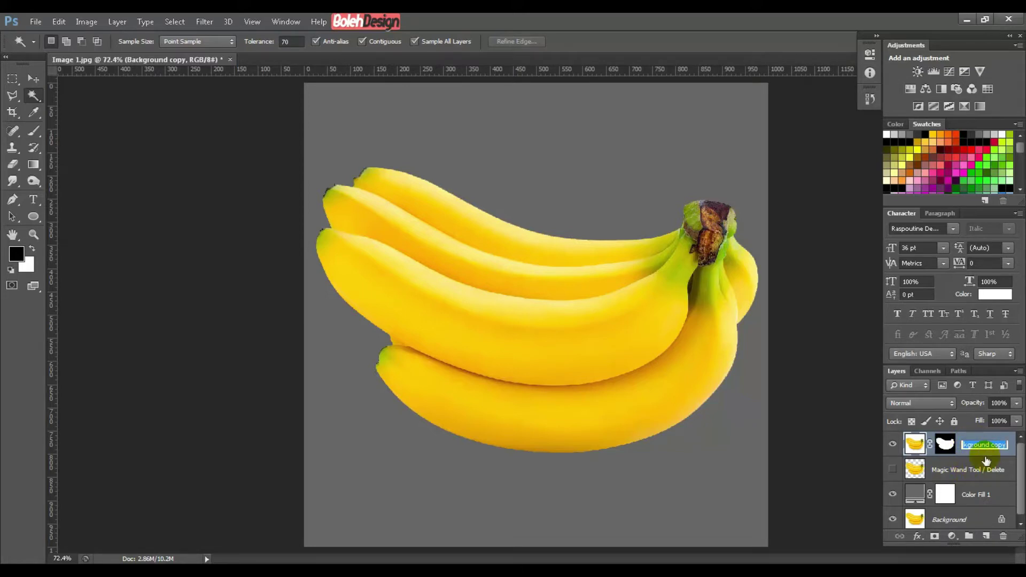
{"action": "key", "text": "Return"}
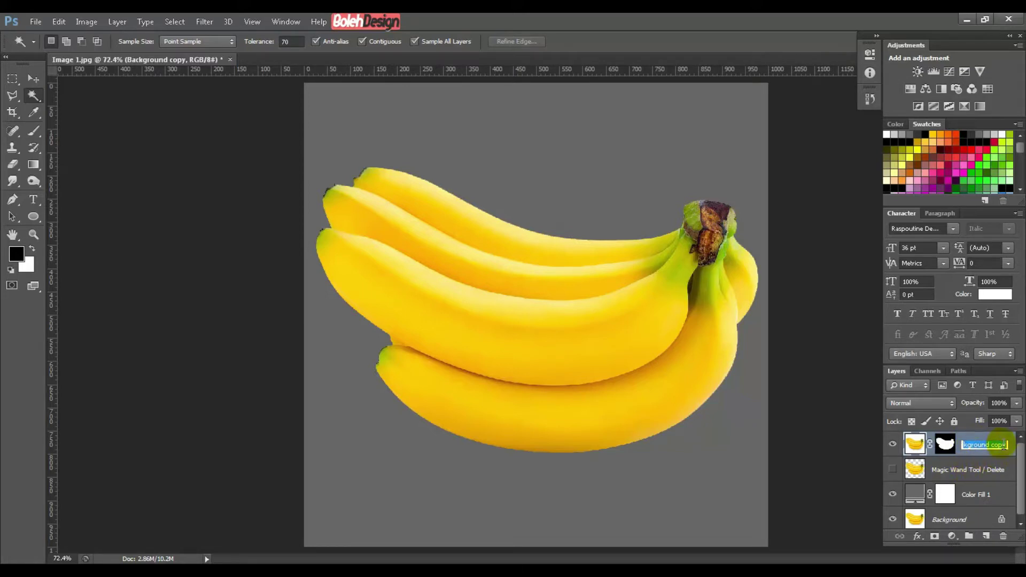
{"action": "type", "text": "Magi"}
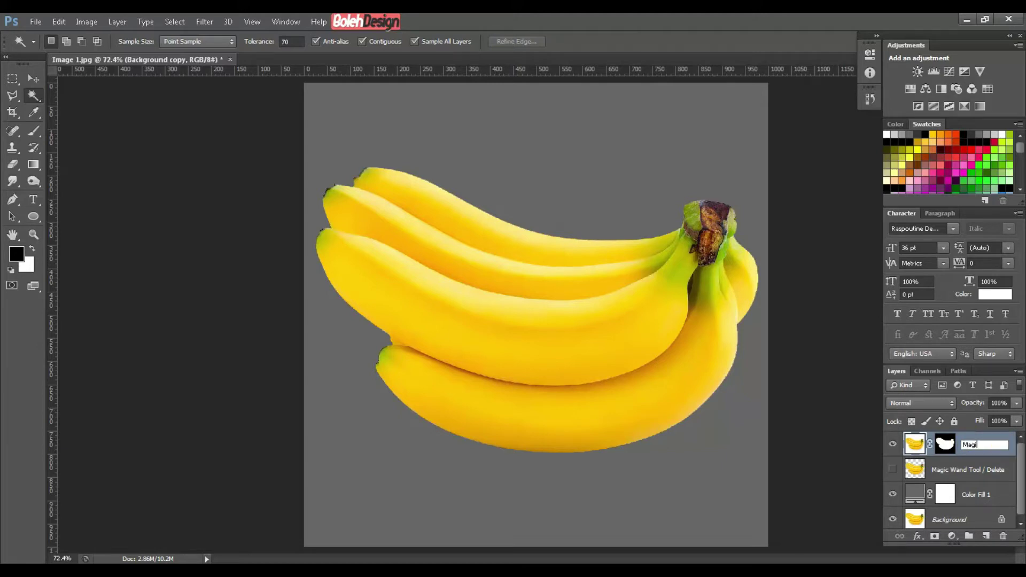
{"action": "type", "text": "c Wan"}
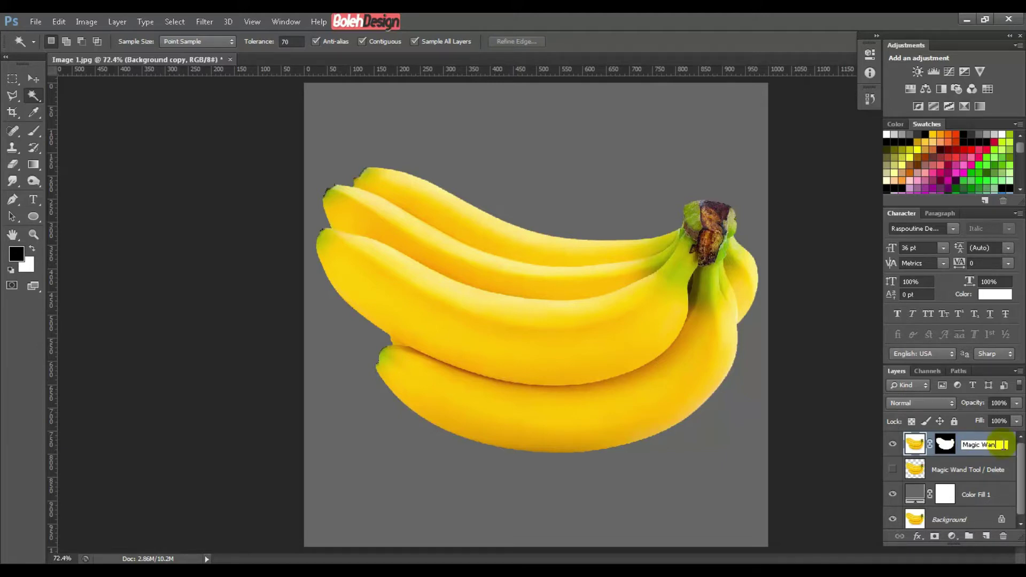
{"action": "type", "text": "d Tool / Mask"}
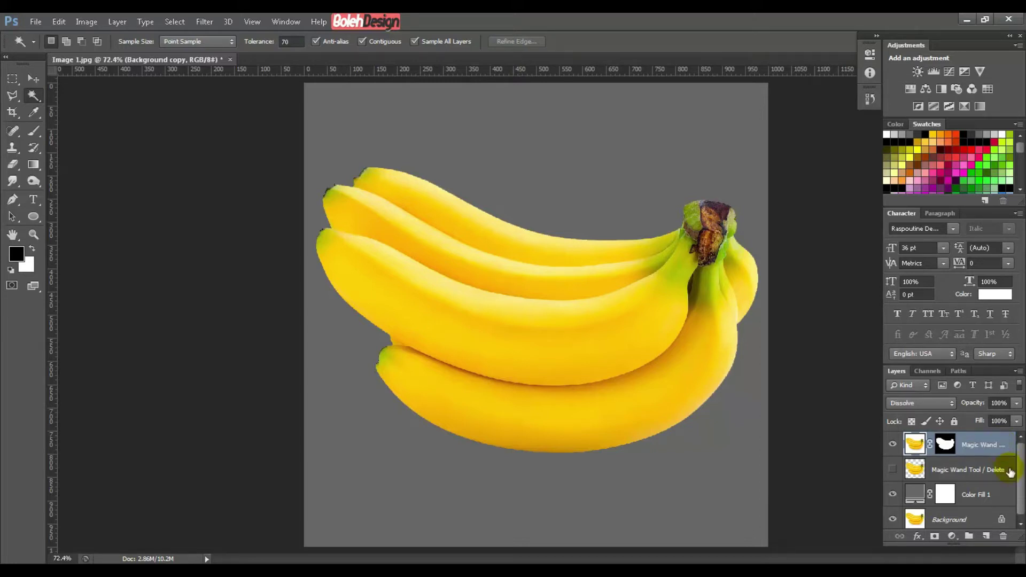
{"action": "key", "text": "Return"}
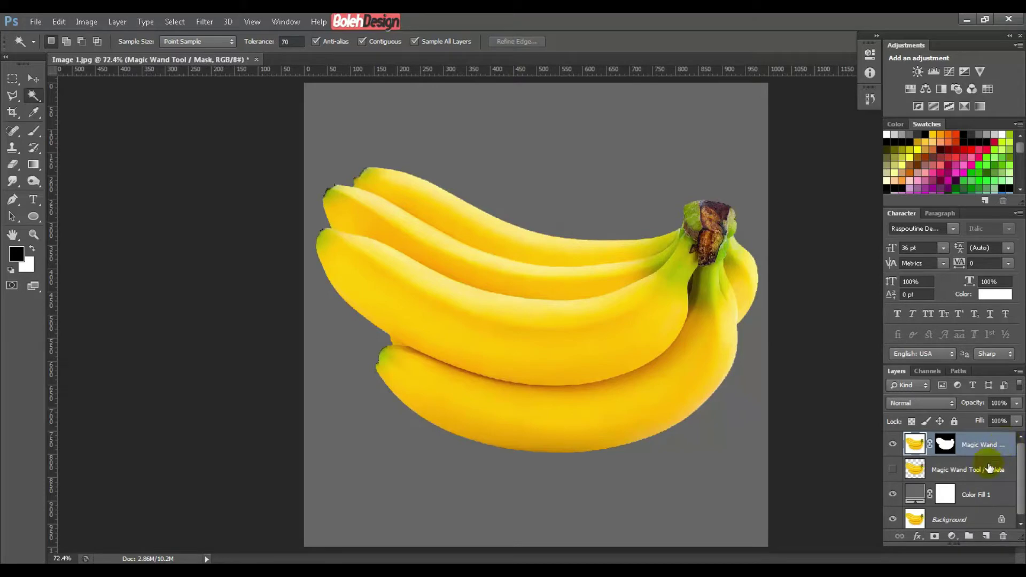
Step: Activate and show the Magic Wand Tool / Delete layer, toggling the masked layer's visibility to compare the two cut-outs
{"action": "left_click", "coordinate": [985, 475]}
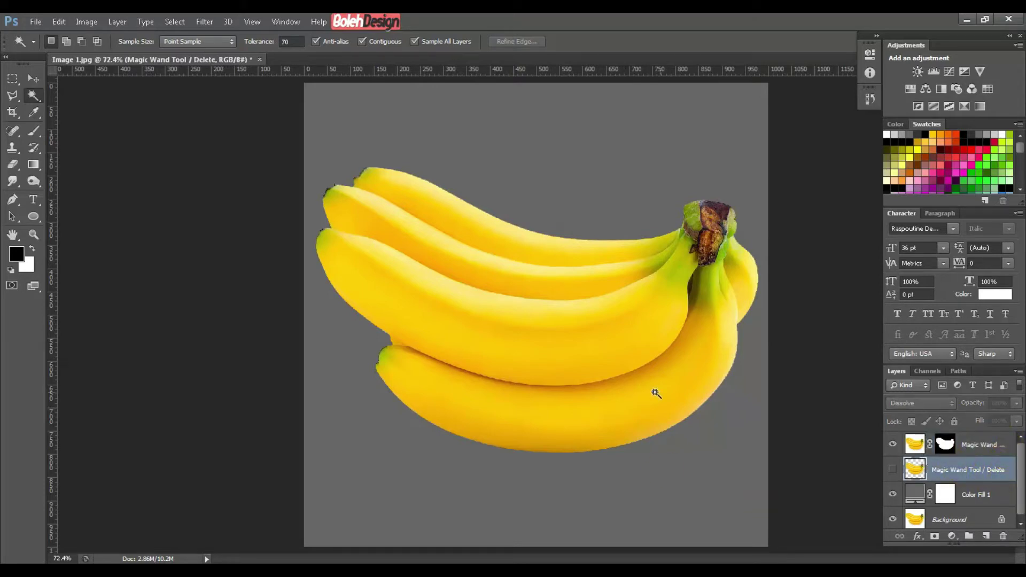
{"action": "left_click", "coordinate": [892, 444]}
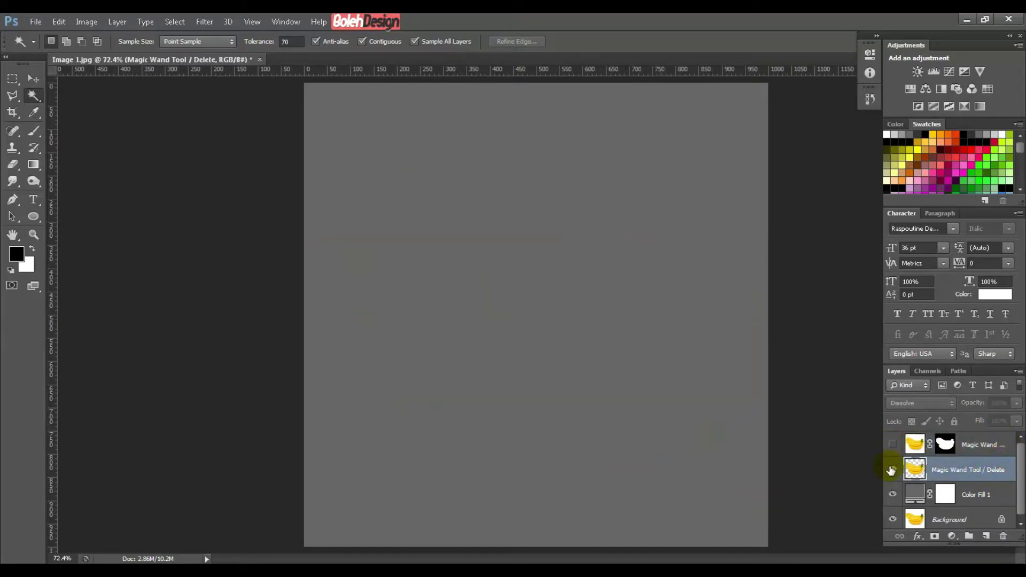
{"action": "left_click", "coordinate": [891, 469]}
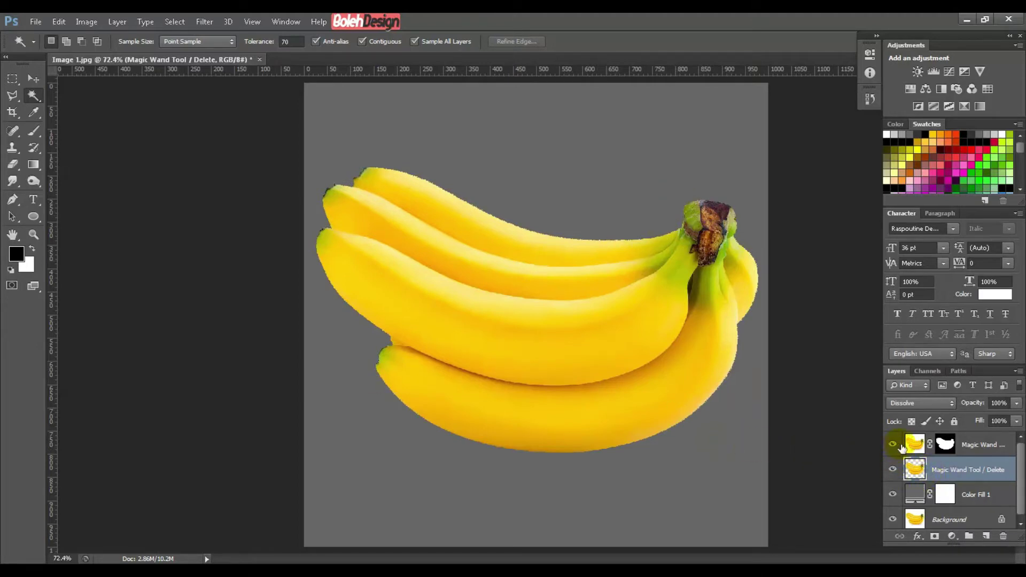
{"action": "left_click_drag", "start_coordinate": [908, 446], "coordinate": [968, 451]}
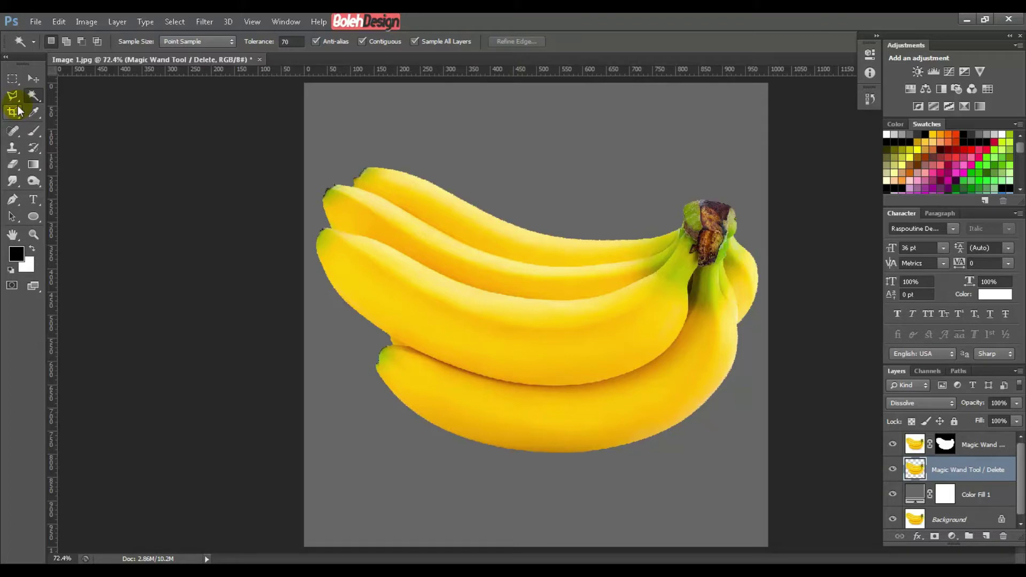
Step: Delete a Magic Wand selection along the rightmost banana edge from the Magic Wand Tool / Delete layer, with the masked layer hidden, and deselect
{"action": "left_click", "coordinate": [33, 130]}
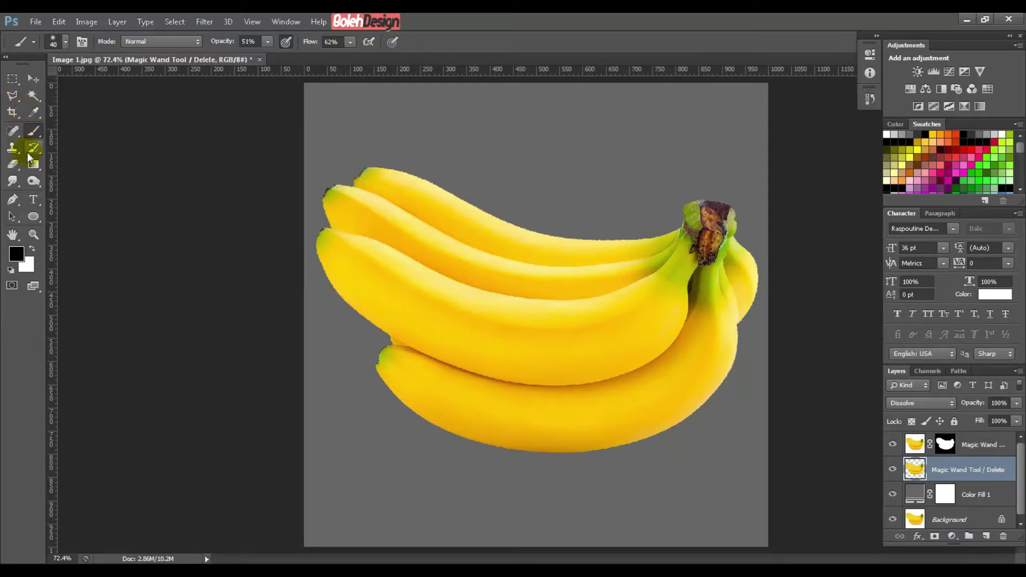
{"action": "left_click", "coordinate": [14, 165]}
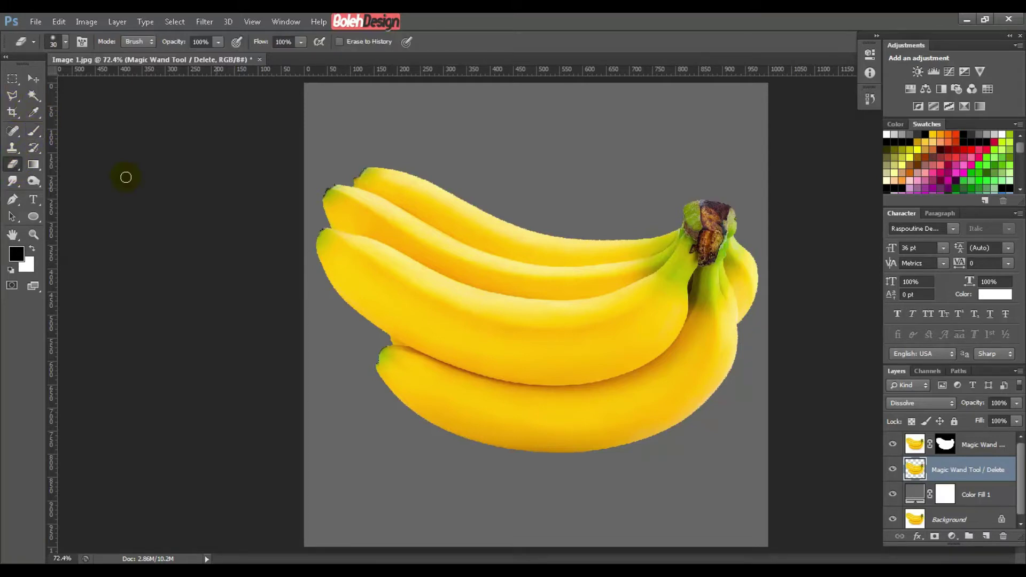
{"action": "left_click", "coordinate": [33, 95]}
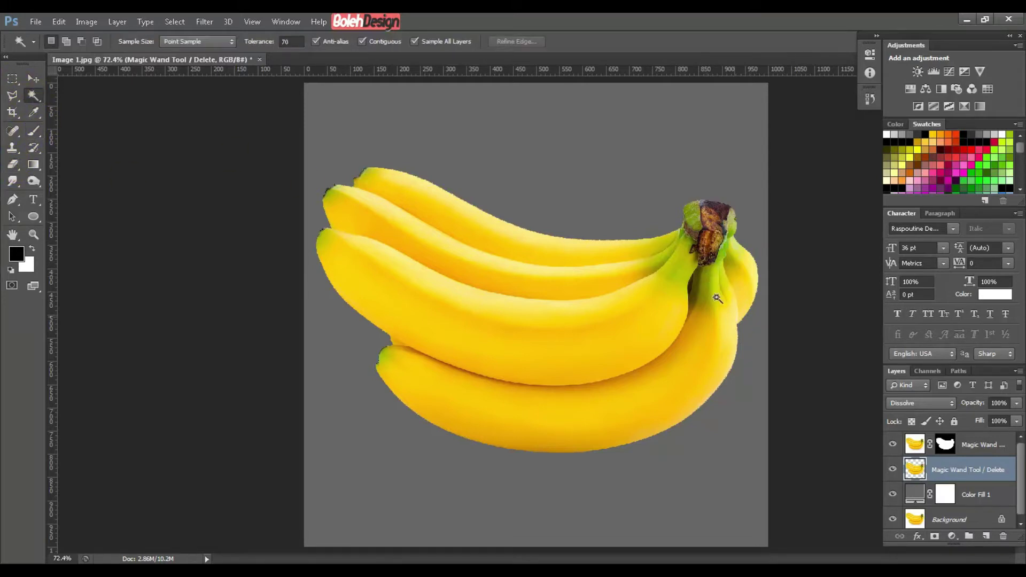
{"action": "left_click", "coordinate": [736, 332]}
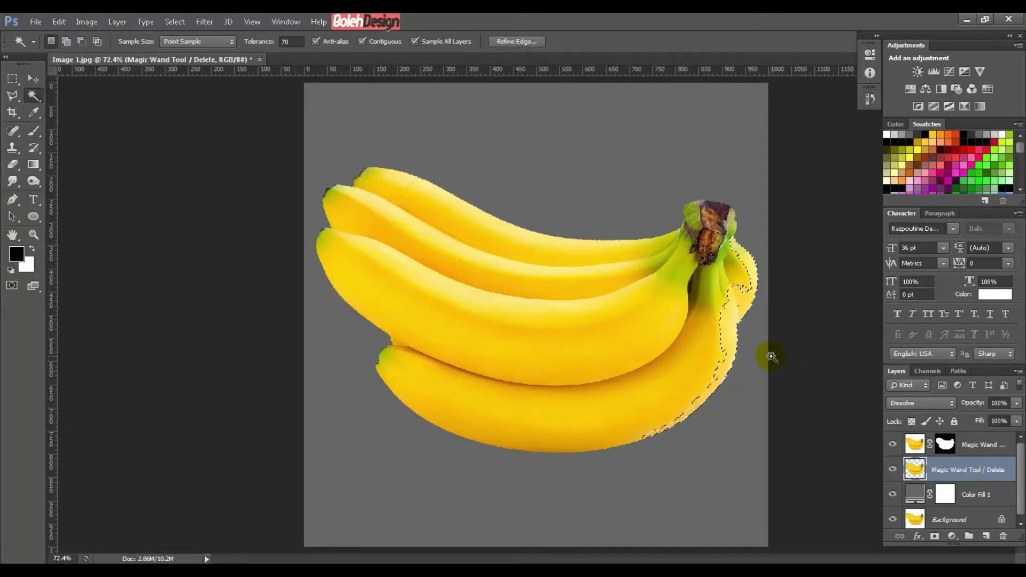
{"action": "left_click", "coordinate": [892, 444]}
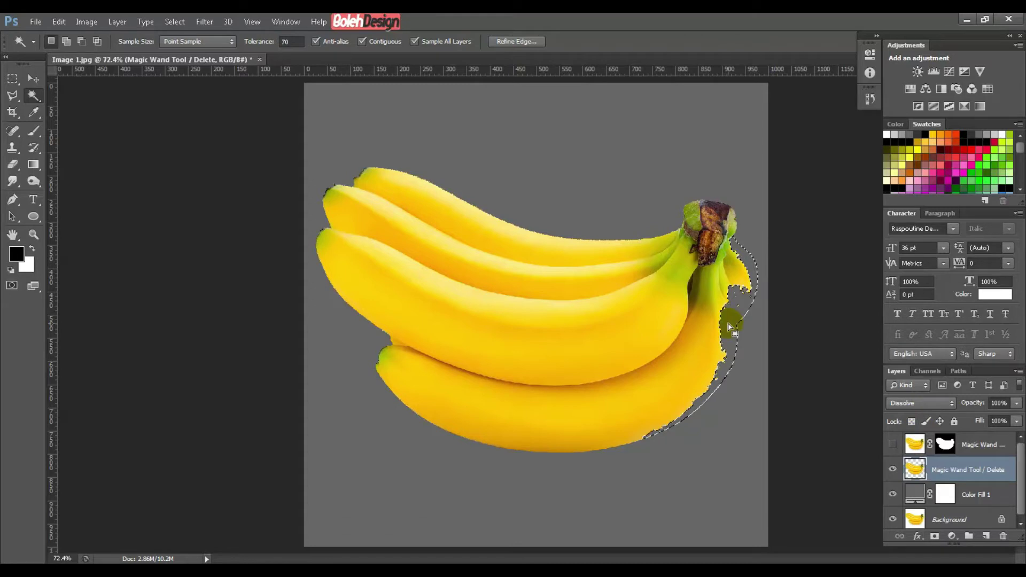
{"action": "key", "text": "ctrl+d"}
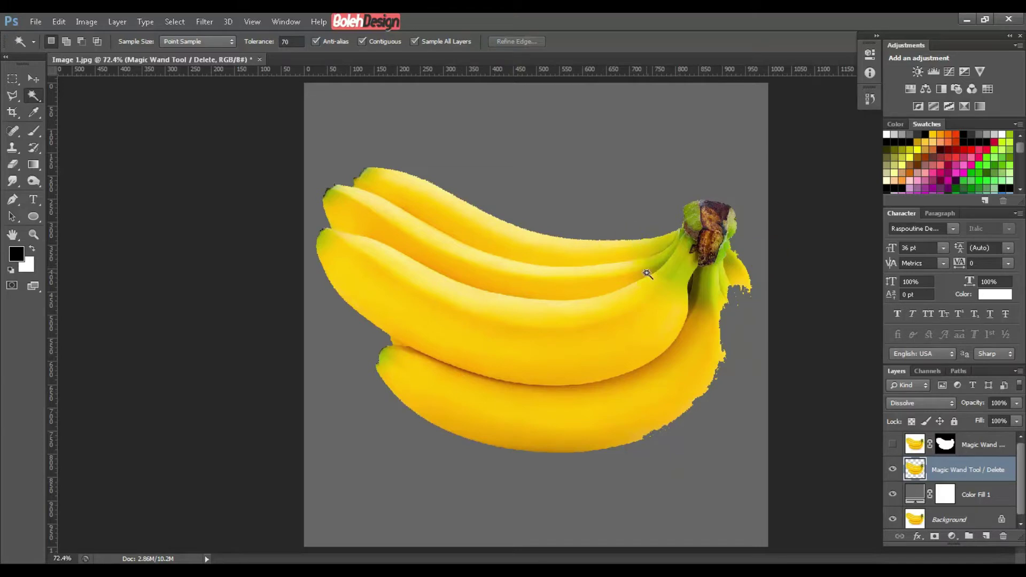
{"action": "left_click", "coordinate": [719, 160]}
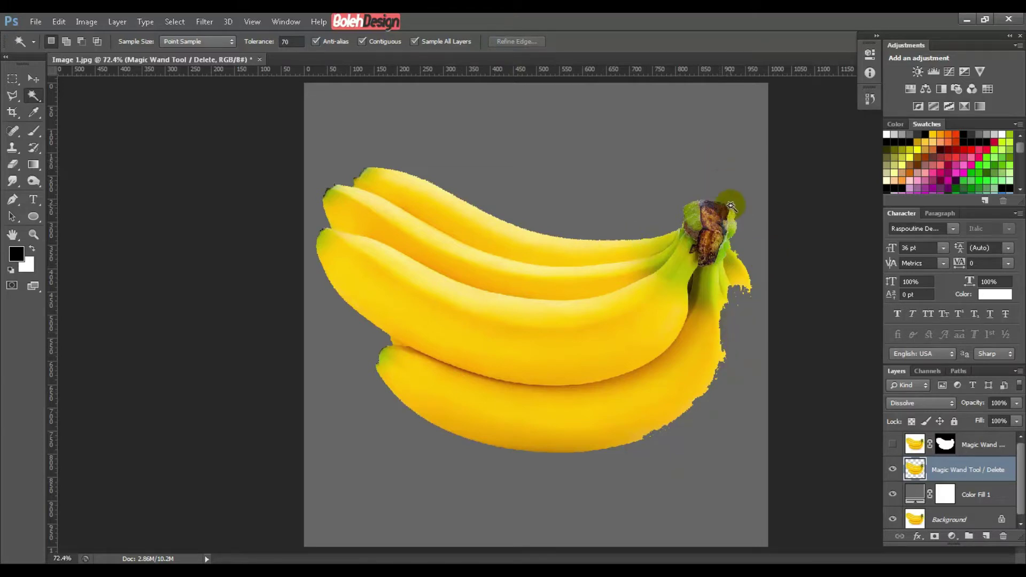
{"action": "left_click", "coordinate": [731, 388]}
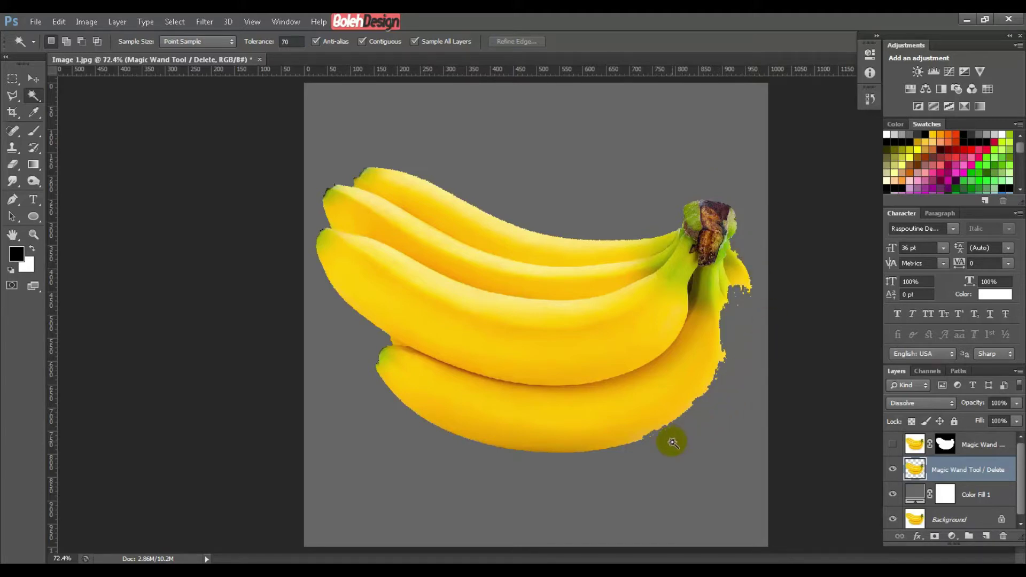
{"action": "left_click", "coordinate": [771, 187]}
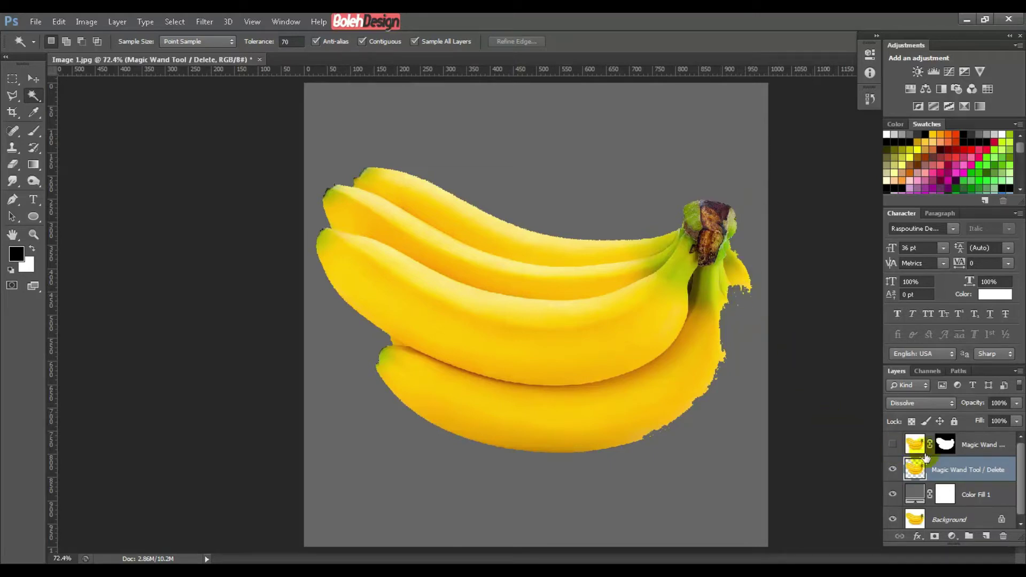
Step: Show the Magic Wand Tool / Mask layer and clear a Magic Wand selection of the same right banana edge from its layer mask
{"action": "left_click", "coordinate": [977, 448]}
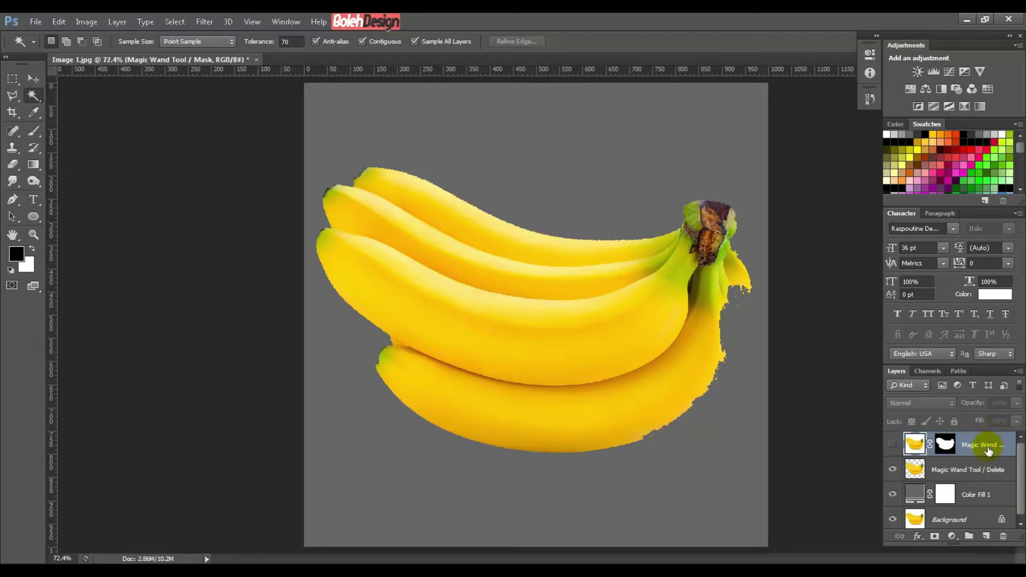
{"action": "left_click", "coordinate": [892, 445]}
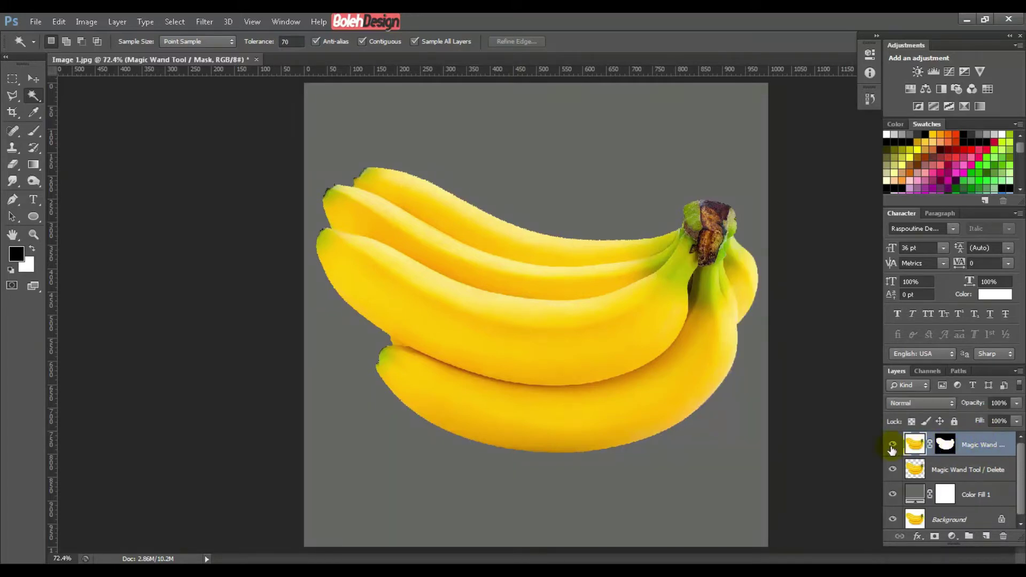
{"action": "left_click", "coordinate": [734, 319]}
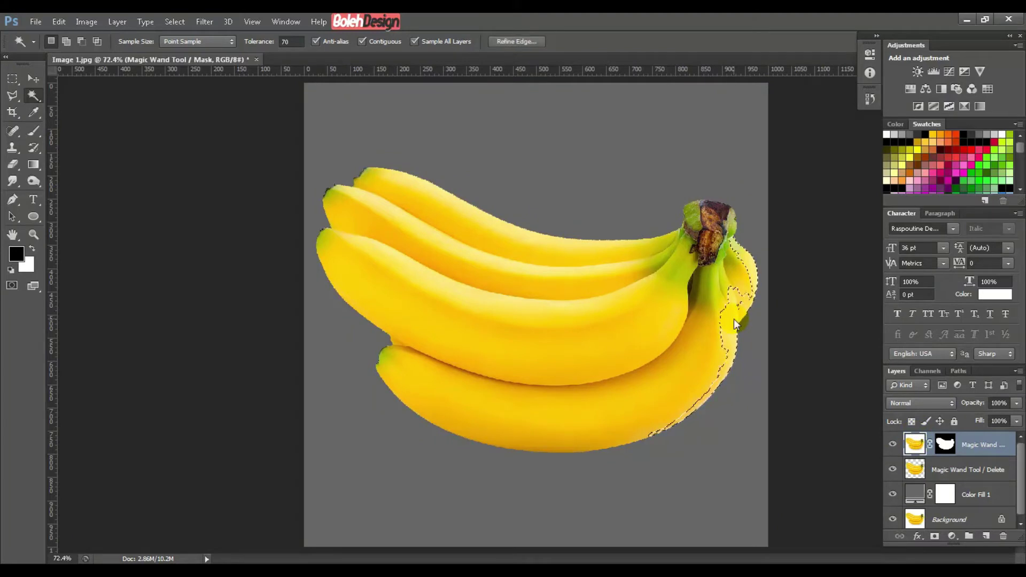
{"action": "left_click", "coordinate": [944, 444]}
{"action": "left_click", "coordinate": [944, 446]}
{"action": "left_click", "coordinate": [915, 445]}
{"action": "left_click", "coordinate": [949, 444]}
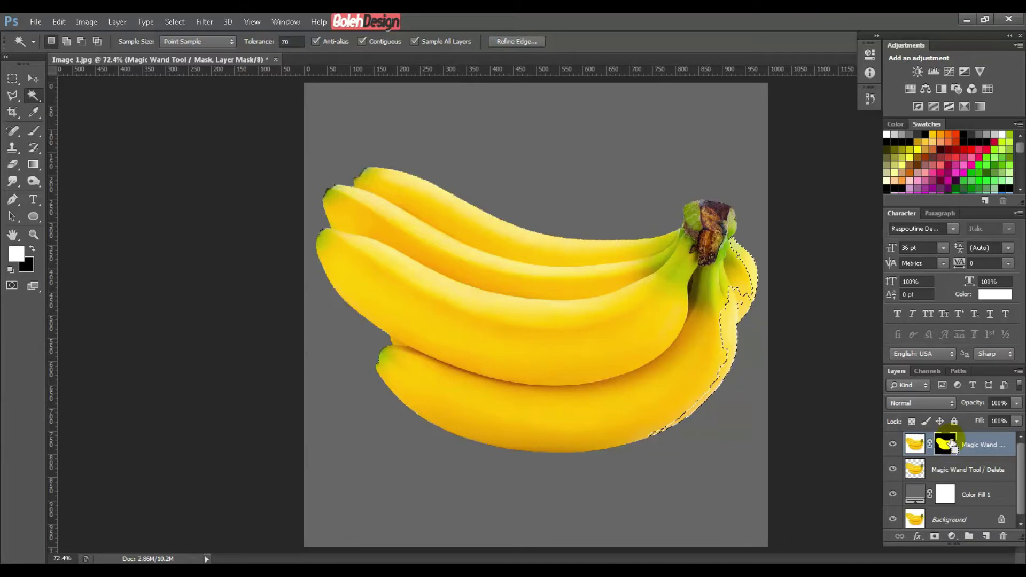
{"action": "key", "text": "Delete"}
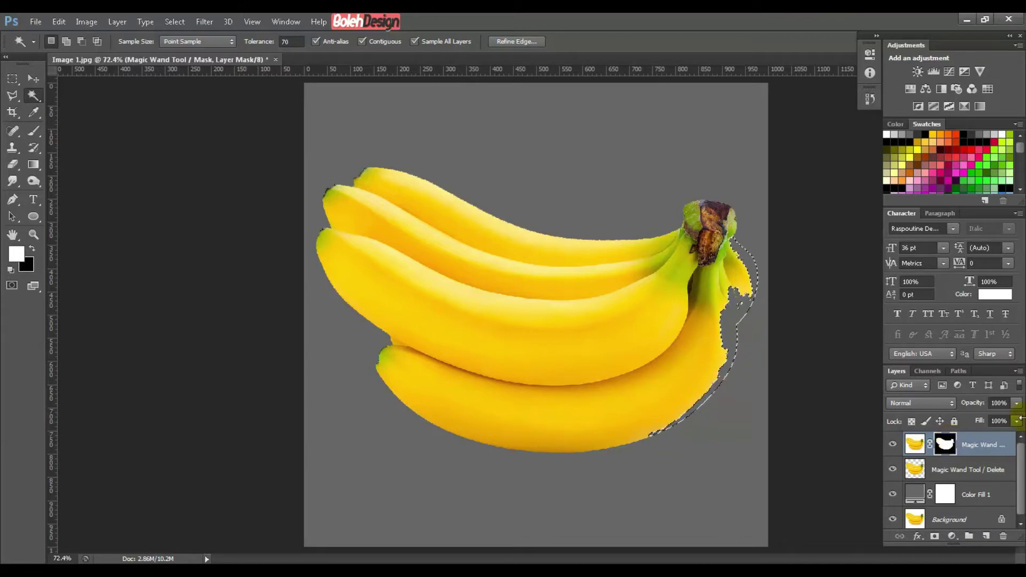
{"action": "key", "text": "ctrl+d"}
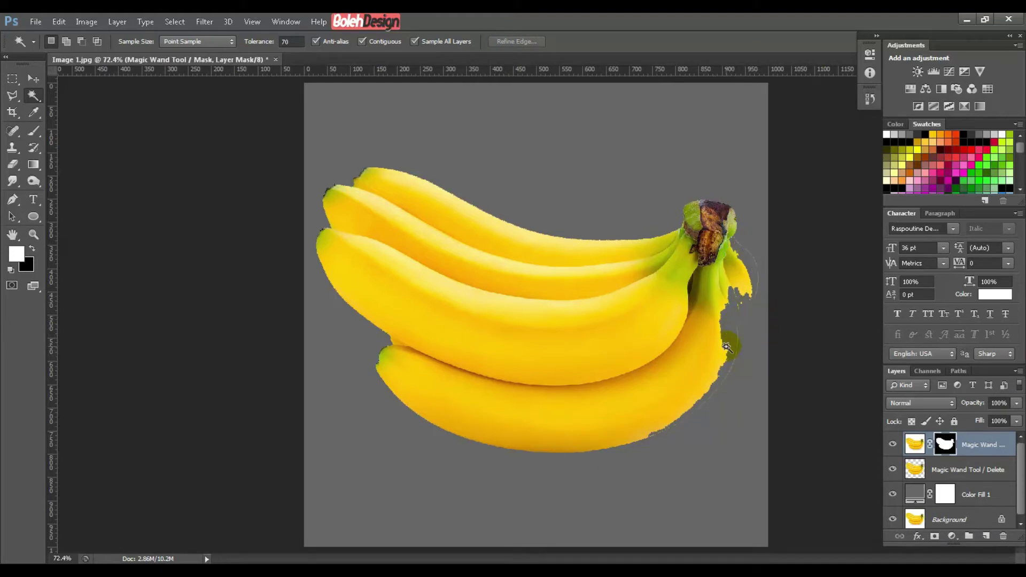
Step: Delete the layer mask of the Magic Wand Tool / Mask layer and undo the deletion
{"action": "left_click", "coordinate": [943, 445]}
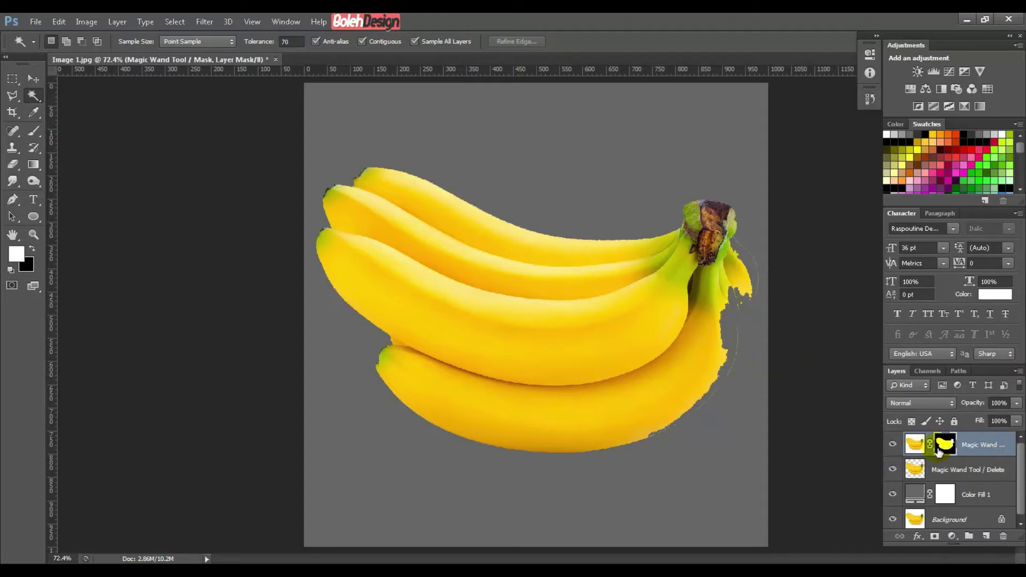
{"action": "right_click", "coordinate": [944, 445]}
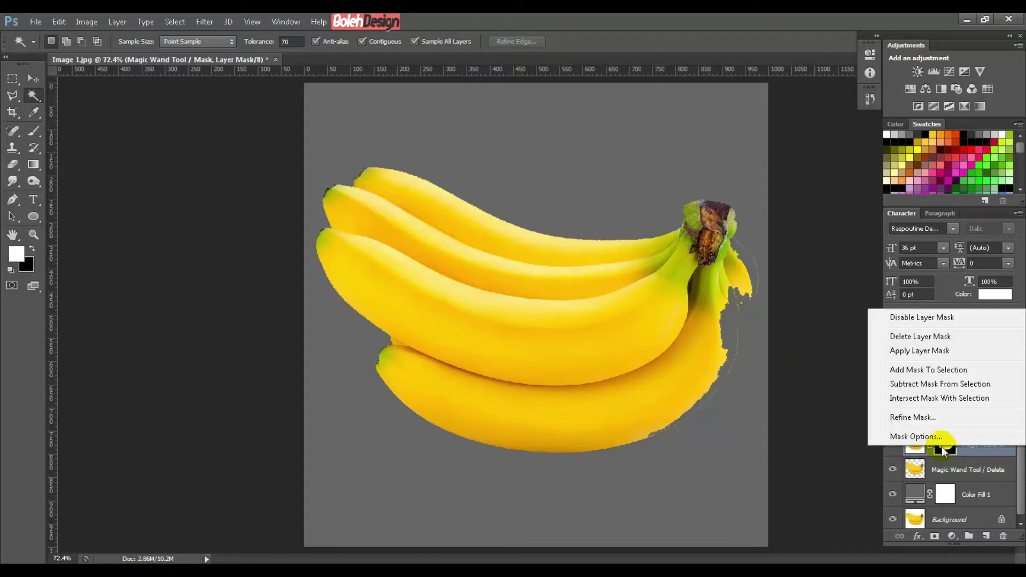
{"action": "left_click", "coordinate": [915, 337]}
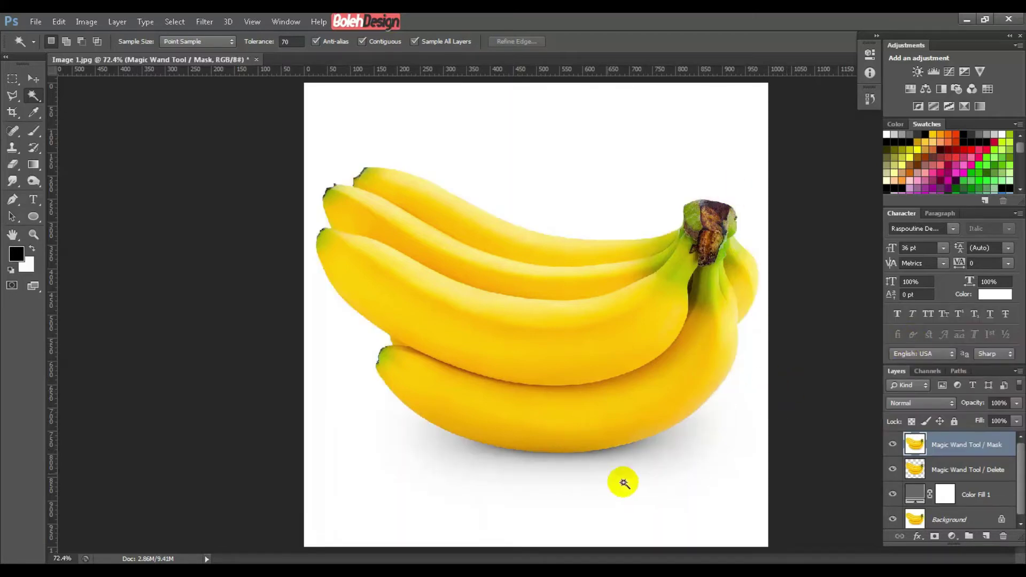
{"action": "left_click", "coordinate": [934, 536]}
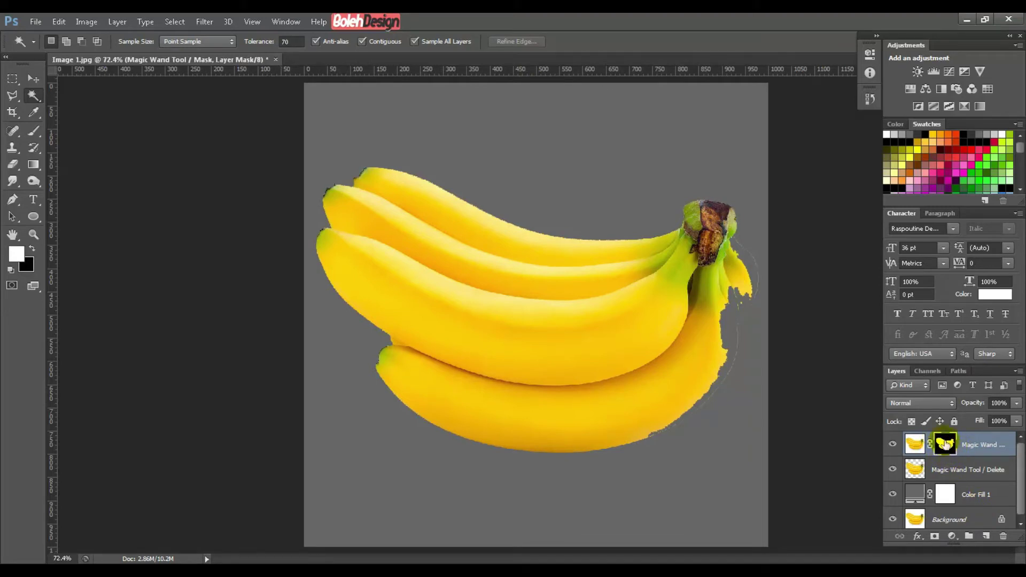
Step: Restore the right banana edge on the Magic Wand Tool / Mask layer's mask by painting white with a 40 px brush at 100% opacity and flow
{"action": "left_click", "coordinate": [34, 132]}
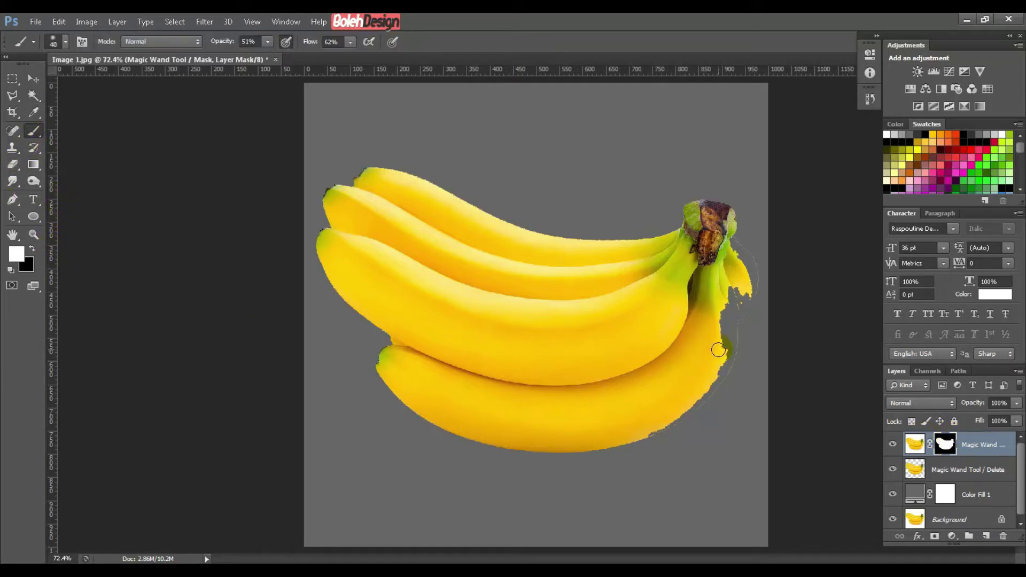
{"action": "left_click_drag", "start_coordinate": [720, 347], "coordinate": [725, 320]}
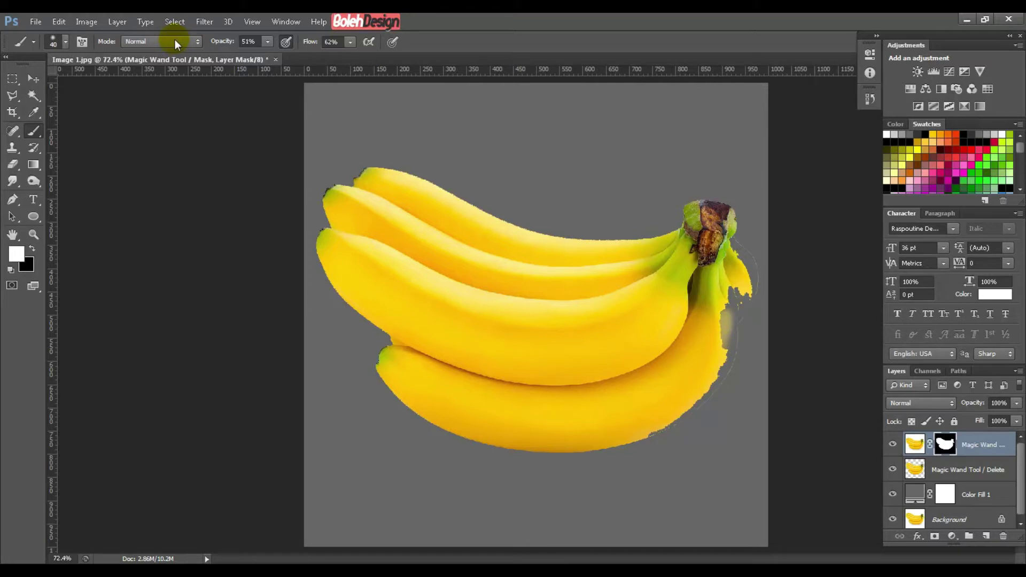
{"action": "left_click_drag", "start_coordinate": [223, 46], "coordinate": [421, 50]}
{"action": "left_click", "coordinate": [62, 45]}
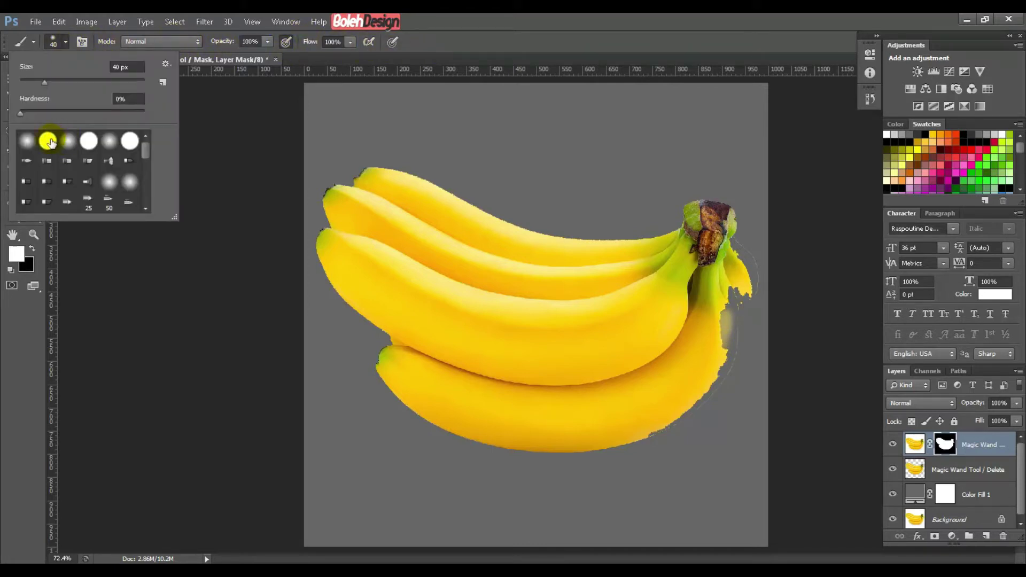
{"action": "left_click", "coordinate": [115, 276]}
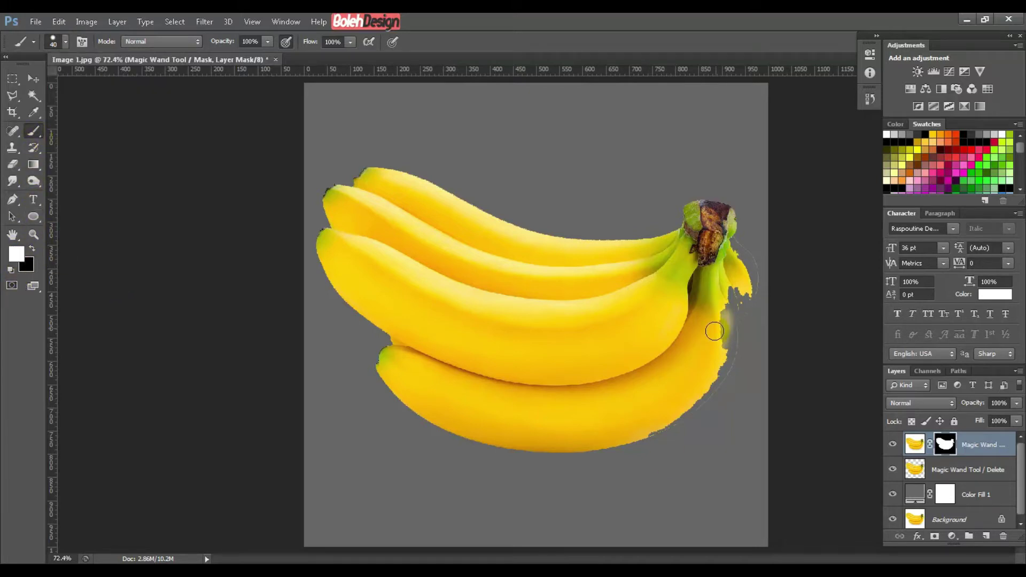
{"action": "mouse_move", "coordinate": [716, 332]}
{"action": "left_mouse_down"}
{"action": "mouse_move", "coordinate": [740, 274]}
{"action": "mouse_move", "coordinate": [728, 241]}
{"action": "mouse_move", "coordinate": [747, 295]}
{"action": "mouse_move", "coordinate": [749, 266]}
{"action": "mouse_move", "coordinate": [736, 248]}
{"action": "mouse_move", "coordinate": [738, 307]}
{"action": "mouse_move", "coordinate": [708, 392]}
{"action": "mouse_move", "coordinate": [730, 329]}
{"action": "mouse_move", "coordinate": [725, 358]}
{"action": "mouse_move", "coordinate": [691, 400]}
{"action": "mouse_move", "coordinate": [609, 440]}
{"action": "left_mouse_up"}
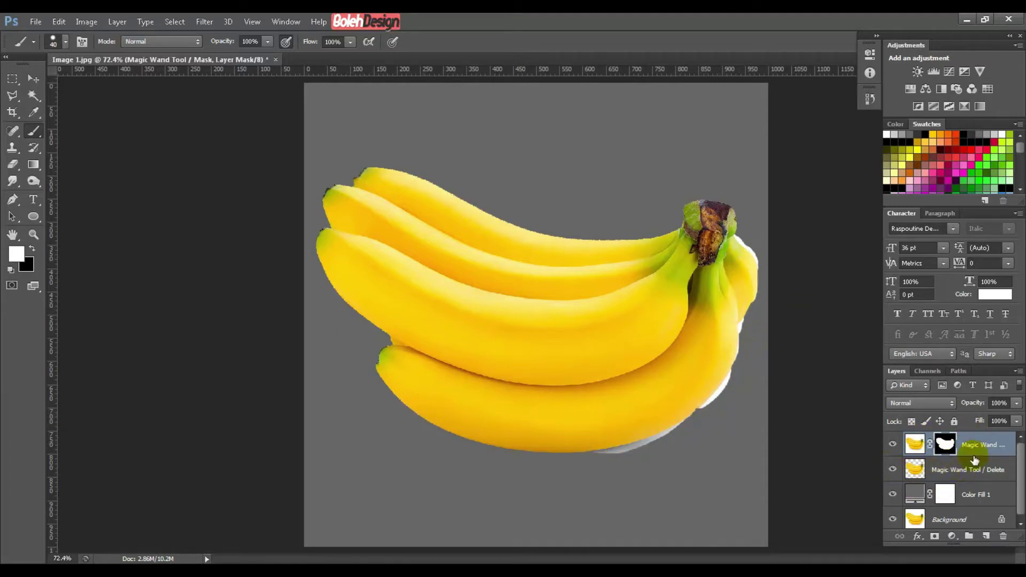
Step: Undo the mask edits back to the edge selection, try deleting that selection on the Magic Wand Tool / Delete layer, undo it and deselect
{"action": "key", "text": "ctrl+alt+z"}
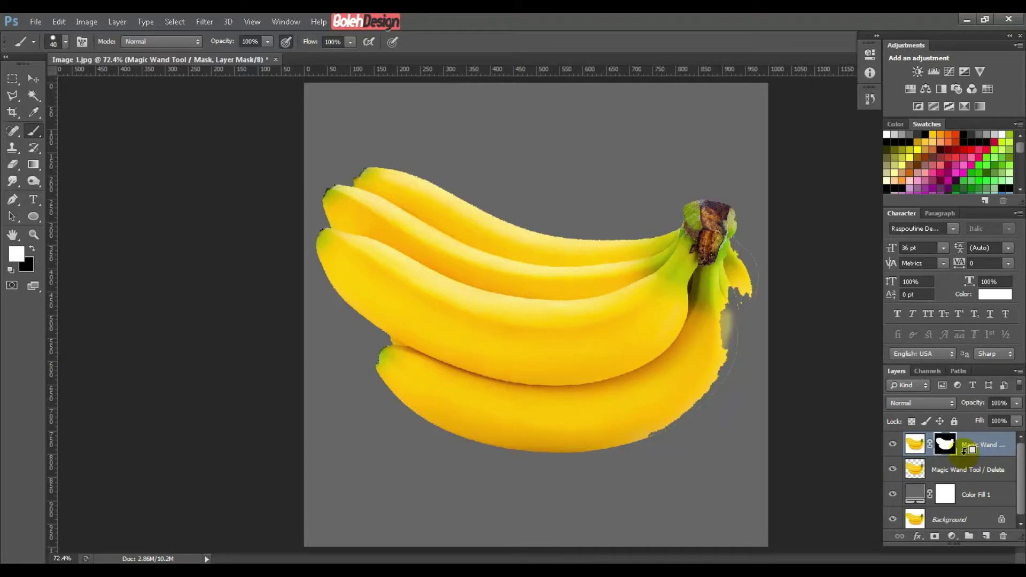
{"action": "left_click", "coordinate": [963, 449], "text": "ctrl"}
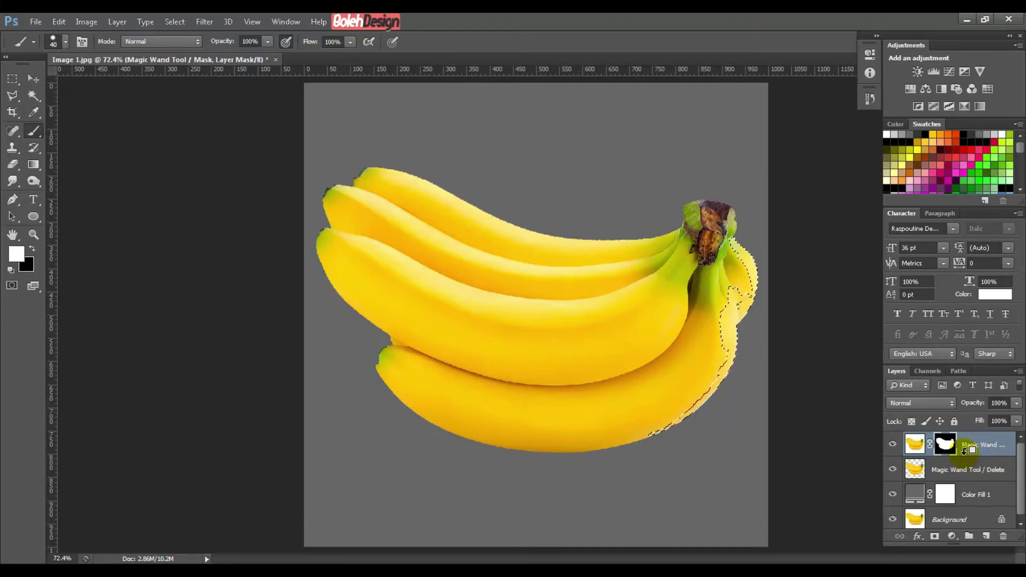
{"action": "left_click", "coordinate": [961, 468]}
{"action": "left_click", "coordinate": [892, 444]}
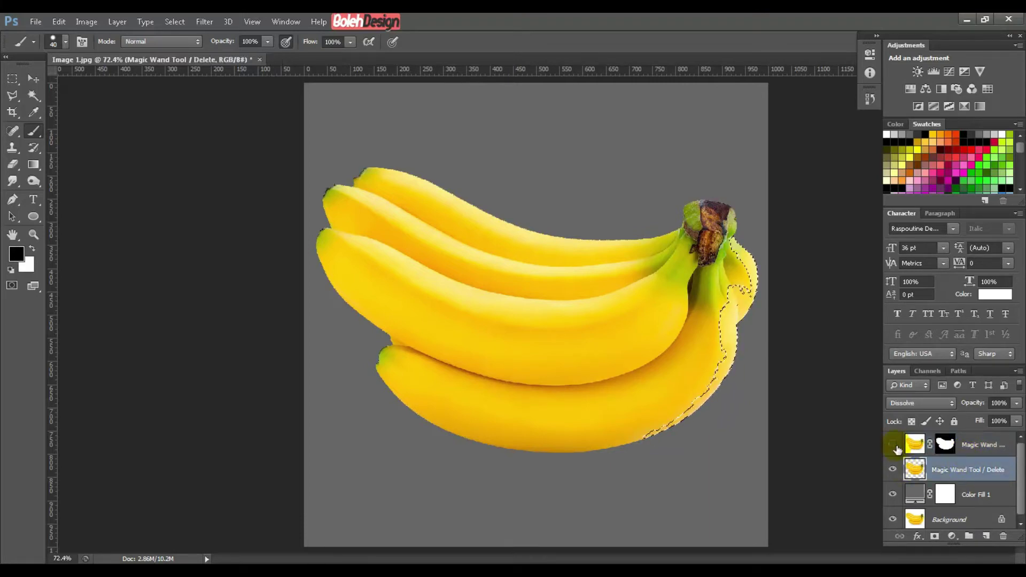
{"action": "key", "text": "Delete"}
{"action": "key", "text": "ctrl+z"}
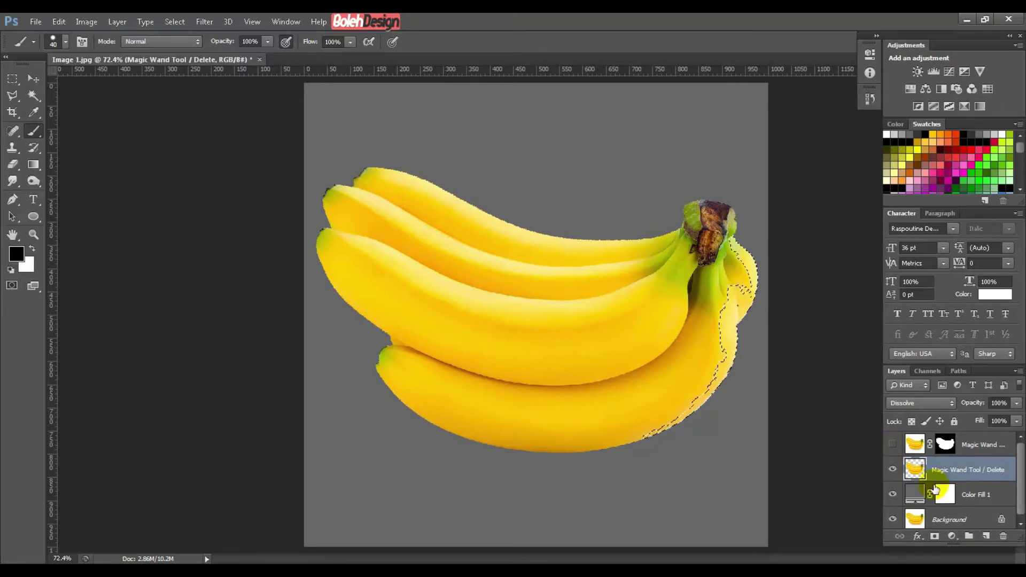
{"action": "key", "text": "ctrl+d"}
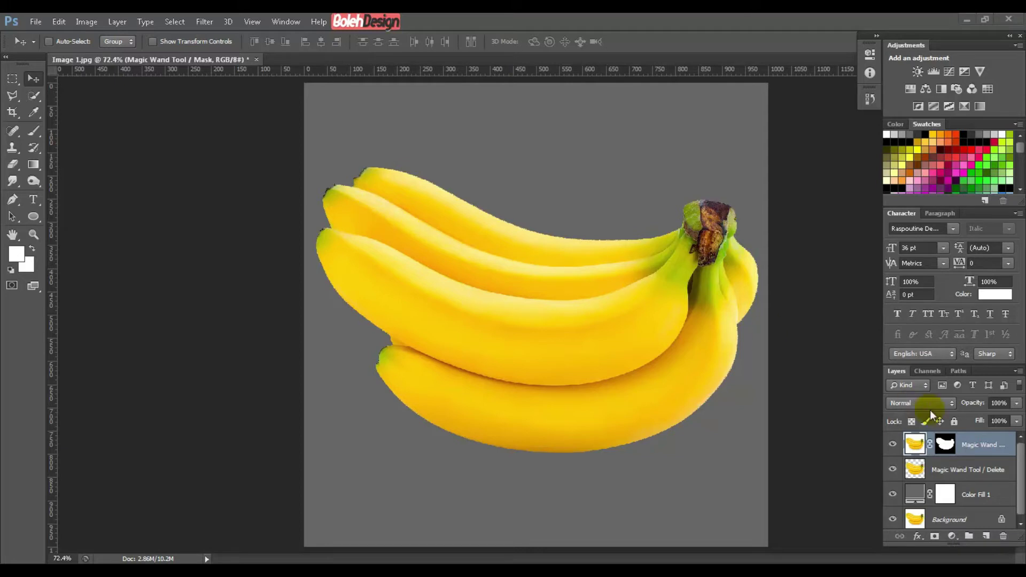
Step: With the Quick Selection Tool active, duplicate the Background layer to the top of the stack and hide both Magic Wand layers
{"action": "right_click", "coordinate": [31, 95]}
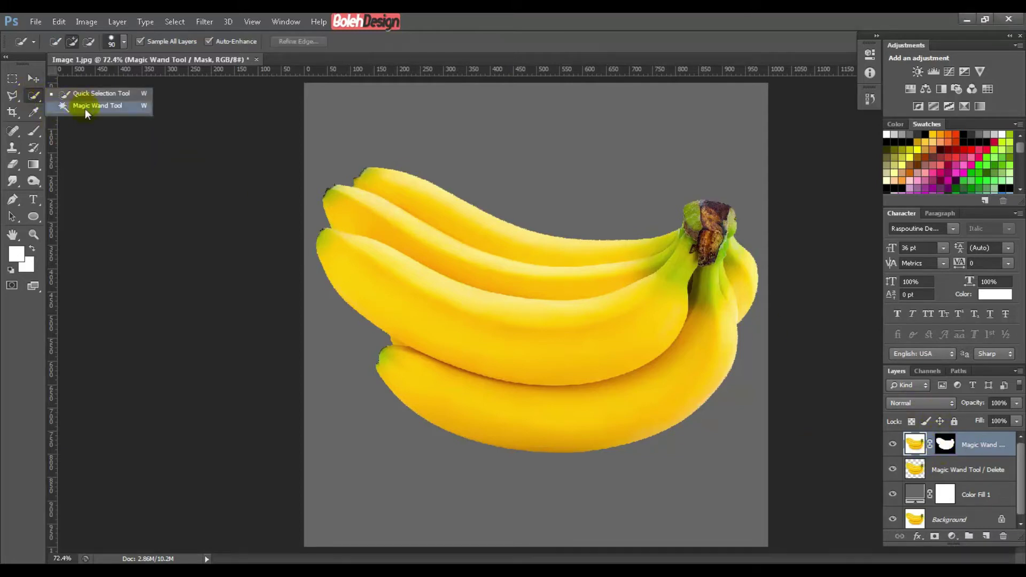
{"action": "left_click", "coordinate": [88, 93]}
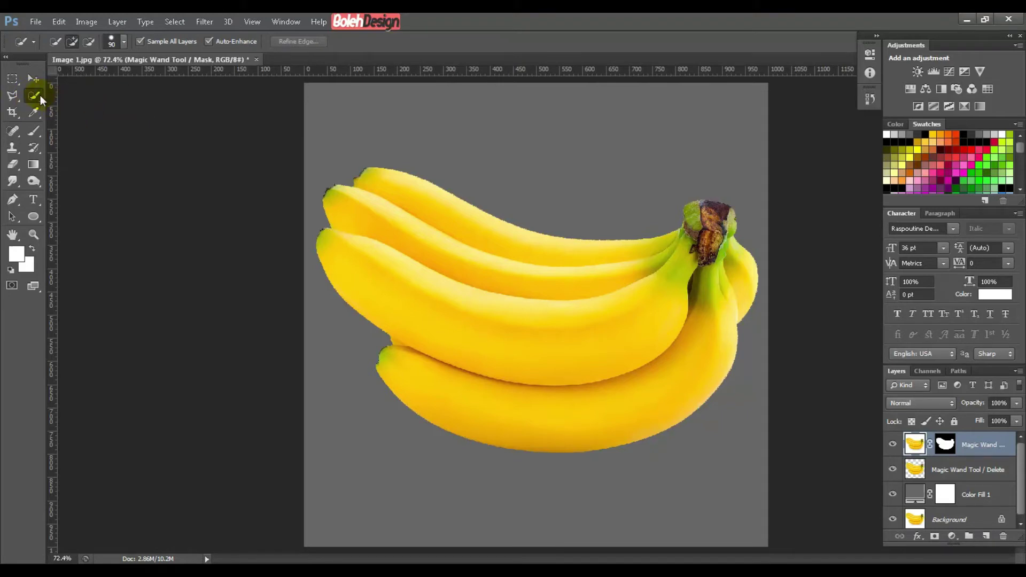
{"action": "left_click", "coordinate": [977, 520]}
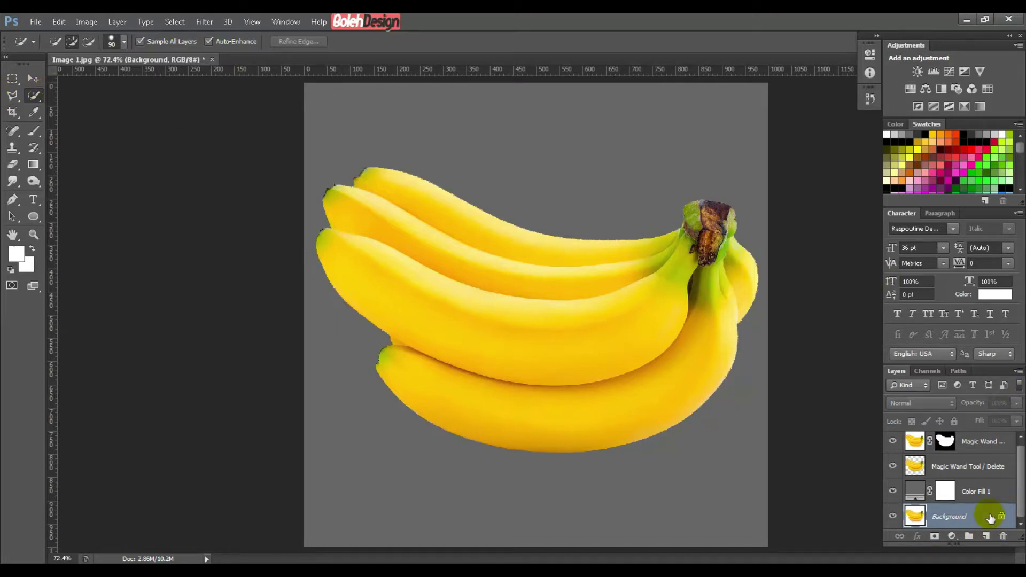
{"action": "key", "text": "ctrl+j"}
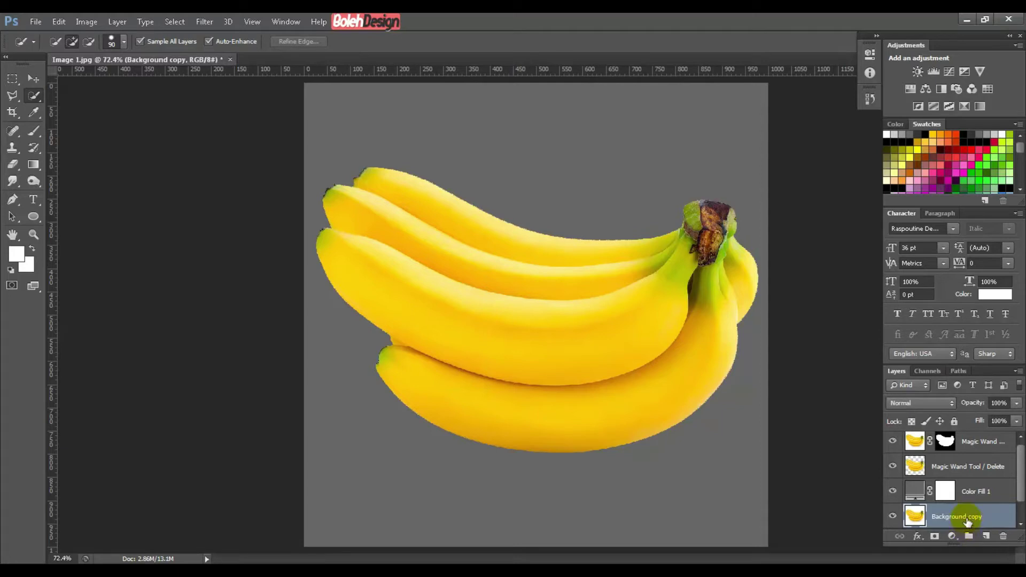
{"action": "left_click_drag", "start_coordinate": [968, 521], "coordinate": [922, 439]}
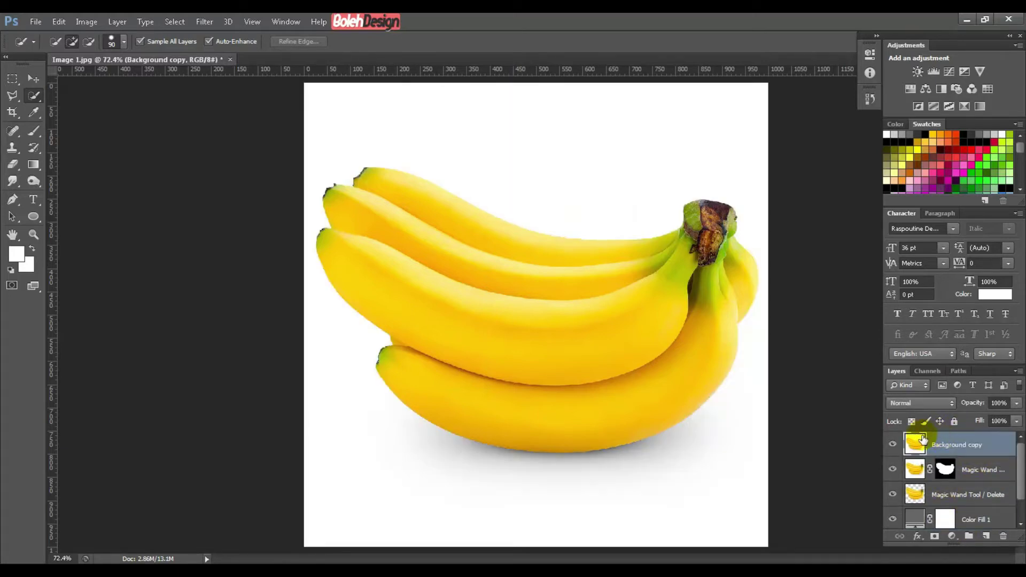
{"action": "left_click", "coordinate": [892, 494]}
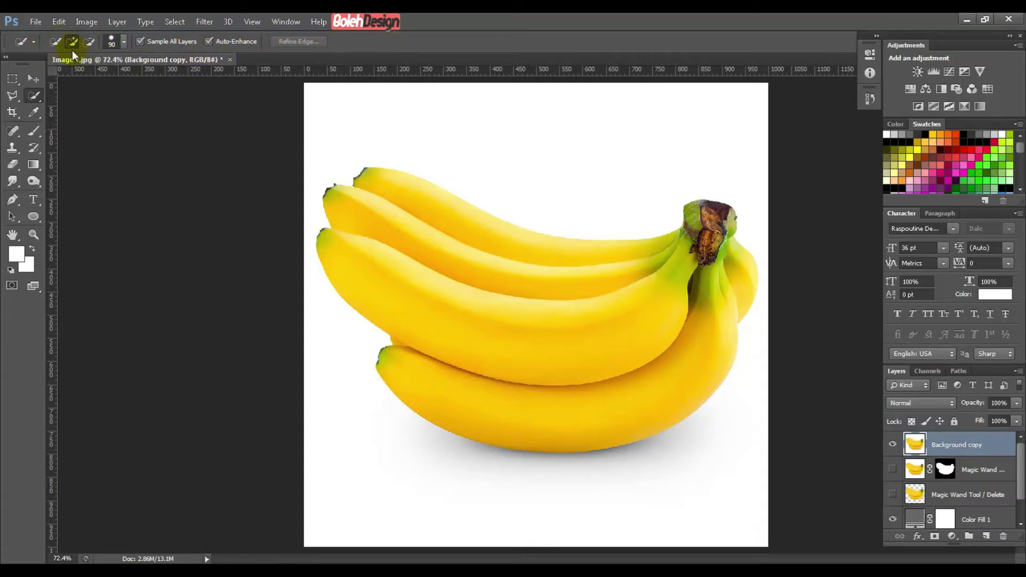
Step: Select the whole white background around the bananas using Quick Selection with a 103 px brush, and deselect
{"action": "left_click", "coordinate": [89, 41]}
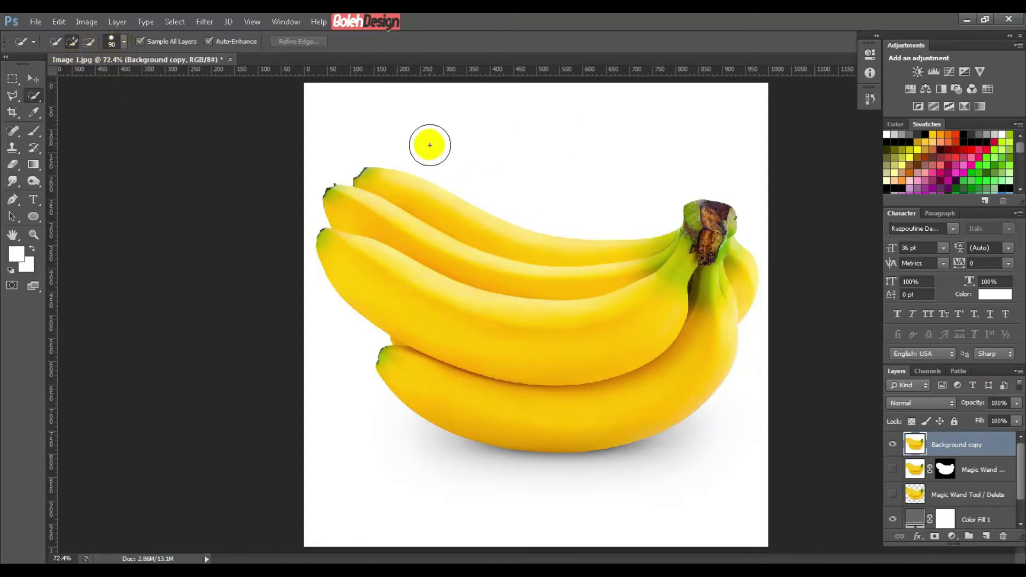
{"action": "left_click", "coordinate": [124, 42]}
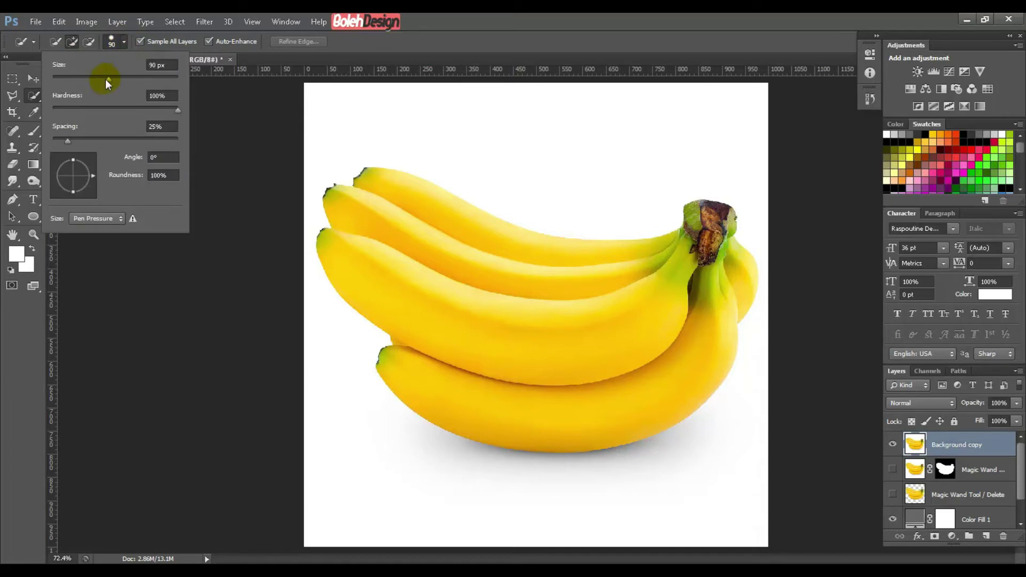
{"action": "mouse_move", "coordinate": [108, 80]}
{"action": "left_mouse_down"}
{"action": "mouse_move", "coordinate": [64, 80]}
{"action": "mouse_move", "coordinate": [115, 80]}
{"action": "left_mouse_up"}
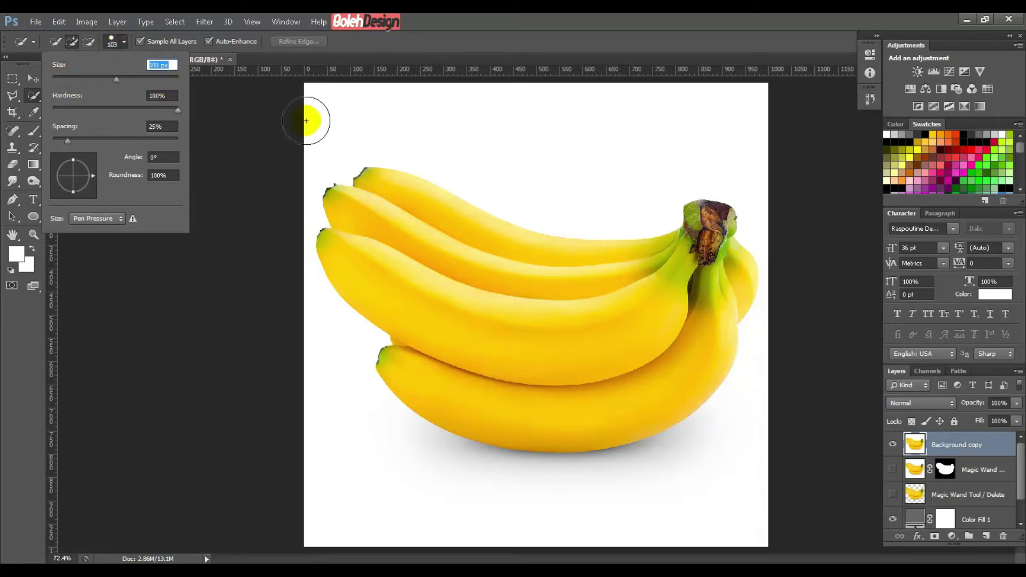
{"action": "left_click", "coordinate": [399, 25]}
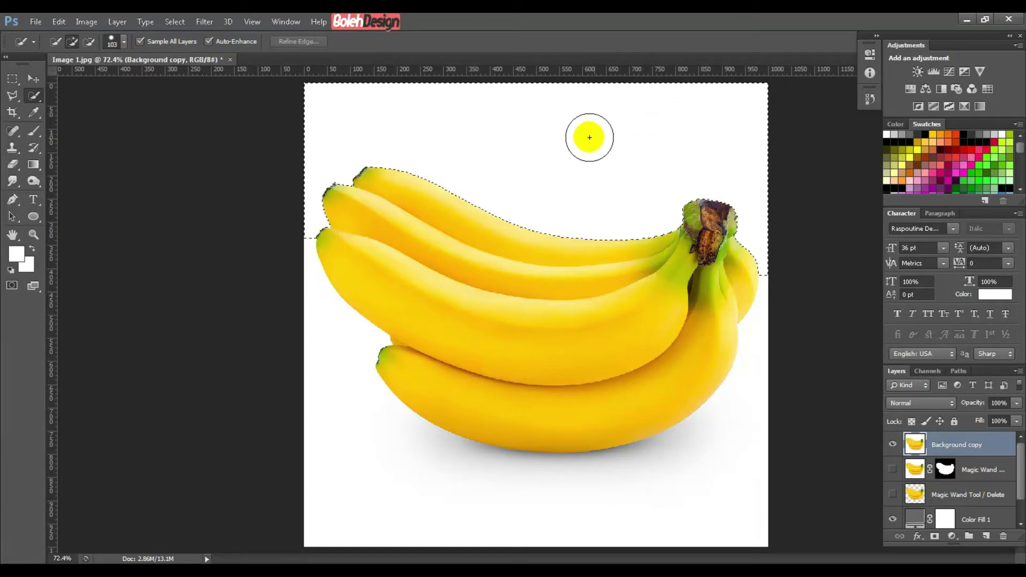
{"action": "mouse_move", "coordinate": [588, 137]}
{"action": "left_mouse_down"}
{"action": "mouse_move", "coordinate": [430, 121]}
{"action": "mouse_move", "coordinate": [329, 177]}
{"action": "mouse_move", "coordinate": [266, 402]}
{"action": "mouse_move", "coordinate": [288, 357]}
{"action": "mouse_move", "coordinate": [329, 361]}
{"action": "mouse_move", "coordinate": [346, 461]}
{"action": "mouse_move", "coordinate": [398, 509]}
{"action": "mouse_move", "coordinate": [561, 499]}
{"action": "left_mouse_up"}
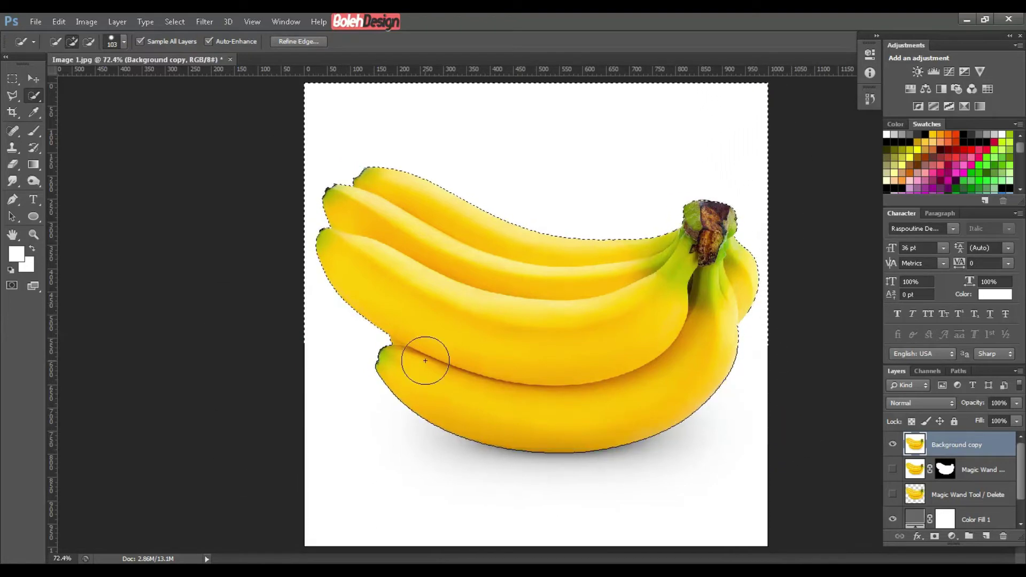
{"action": "mouse_move", "coordinate": [426, 361]}
{"action": "left_mouse_down"}
{"action": "mouse_move", "coordinate": [811, 334]}
{"action": "mouse_move", "coordinate": [644, 150]}
{"action": "left_mouse_up"}
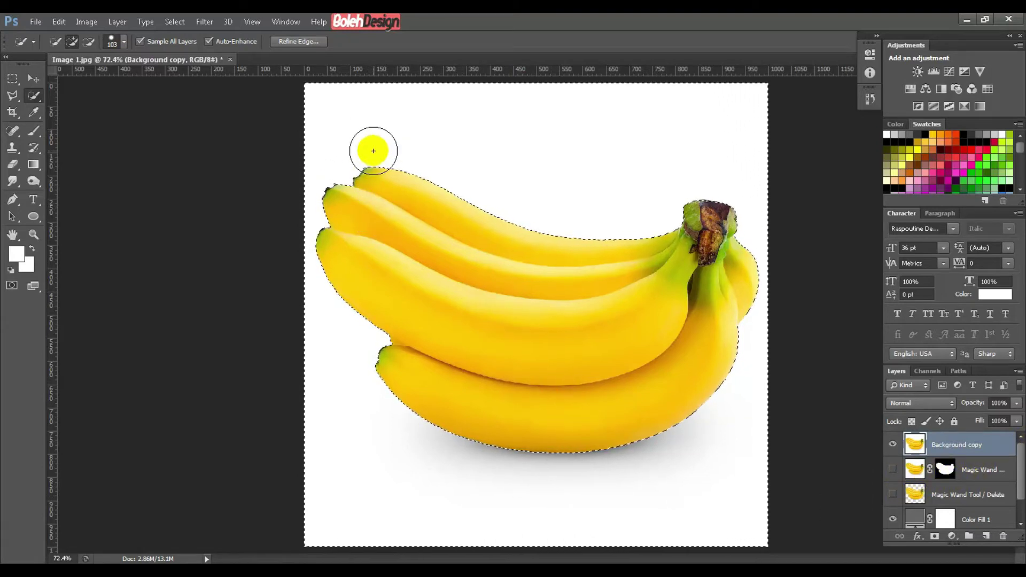
{"action": "key", "text": "ctrl+d"}
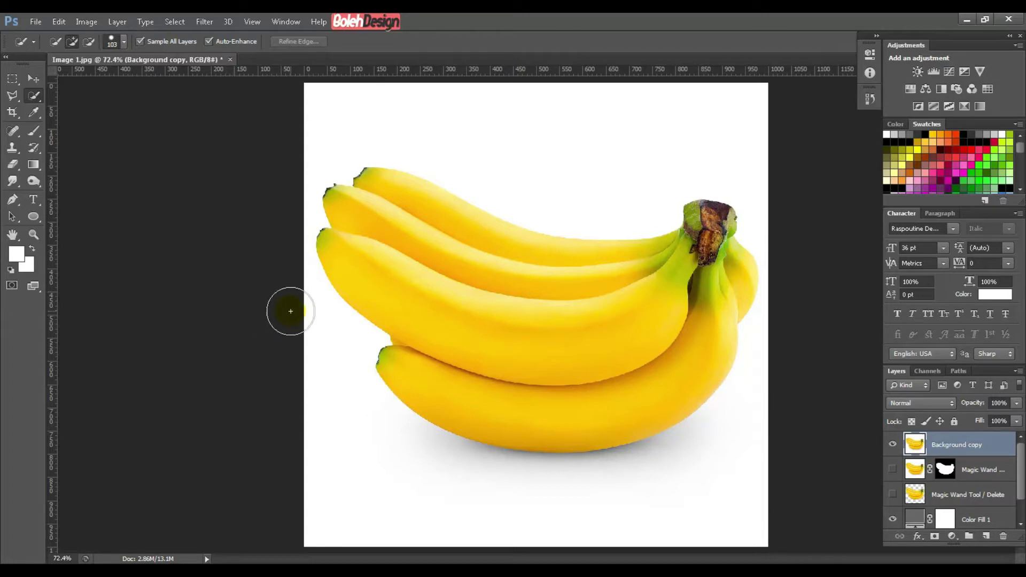
Step: Activate the Polygonal Lasso Tool for the Background copy layer
{"action": "left_click", "coordinate": [10, 98]}
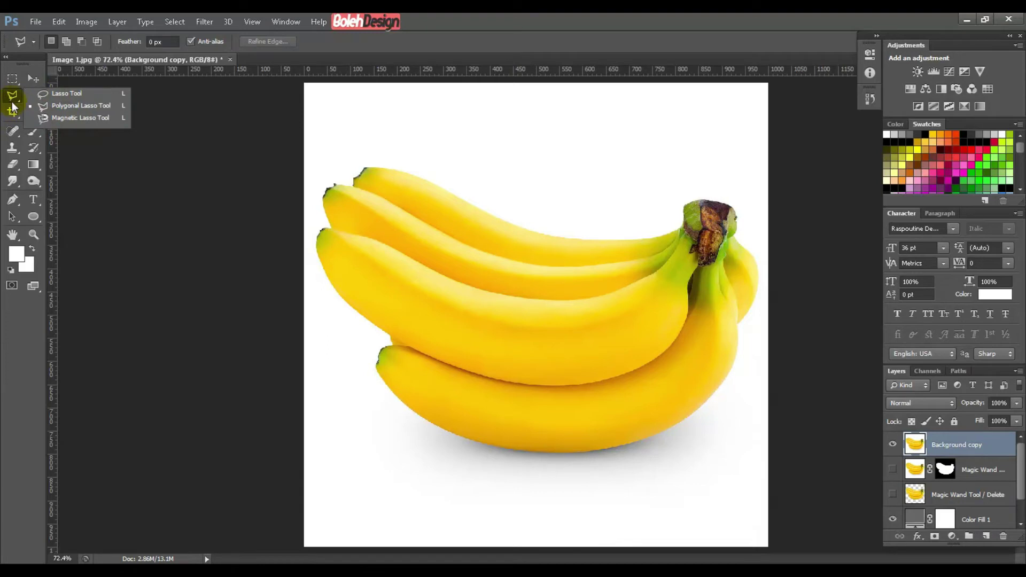
{"action": "left_click", "coordinate": [78, 108]}
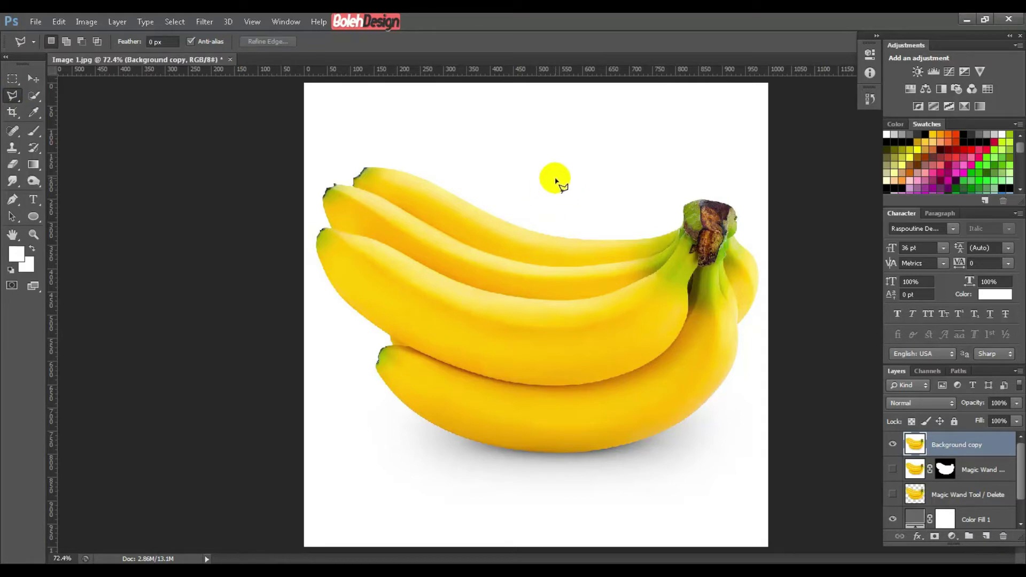
{"action": "scroll", "coordinate": [555, 182], "scroll_direction": "up", "scroll_amount": 1}
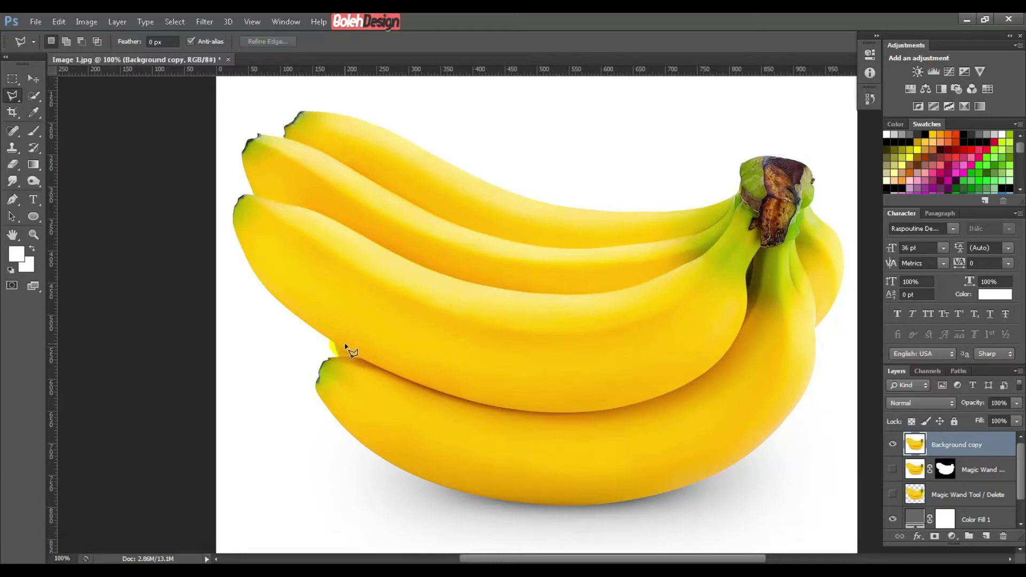
Step: Try to outline the lowest banana with polygonal lasso points from its green tip along its lower edge
{"action": "left_click", "coordinate": [323, 361]}
{"action": "left_click", "coordinate": [319, 371]}
{"action": "left_click", "coordinate": [315, 381]}
{"action": "left_click", "coordinate": [316, 392]}
{"action": "left_click", "coordinate": [340, 423]}
{"action": "left_click", "coordinate": [353, 441]}
{"action": "left_click", "coordinate": [399, 472]}
{"action": "left_click", "coordinate": [485, 495]}
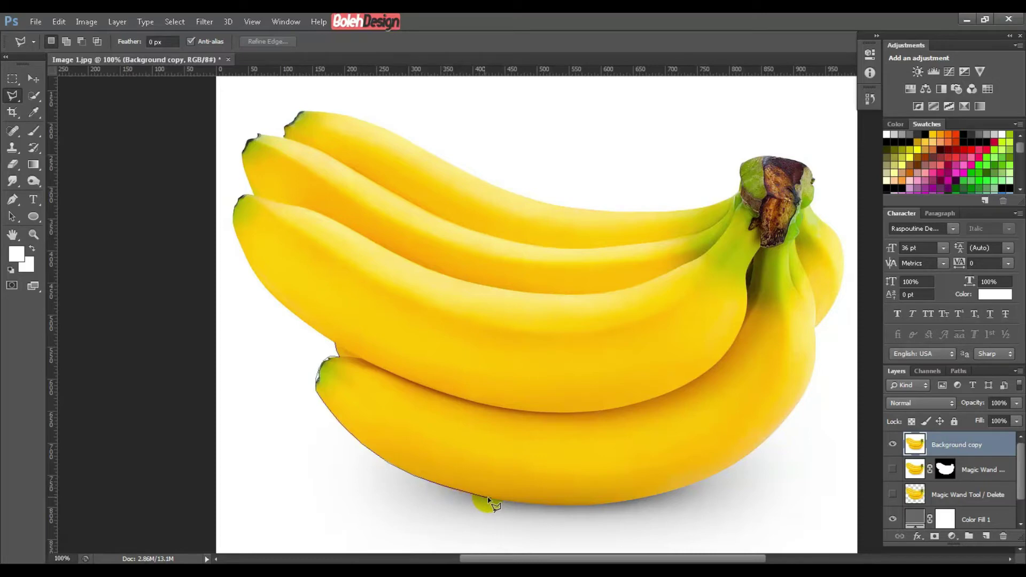
{"action": "left_click", "coordinate": [524, 505]}
{"action": "left_click", "coordinate": [529, 508]}
{"action": "left_click", "coordinate": [559, 505]}
{"action": "left_click", "coordinate": [586, 505]}
{"action": "left_click", "coordinate": [621, 503]}
{"action": "left_click", "coordinate": [679, 490]}
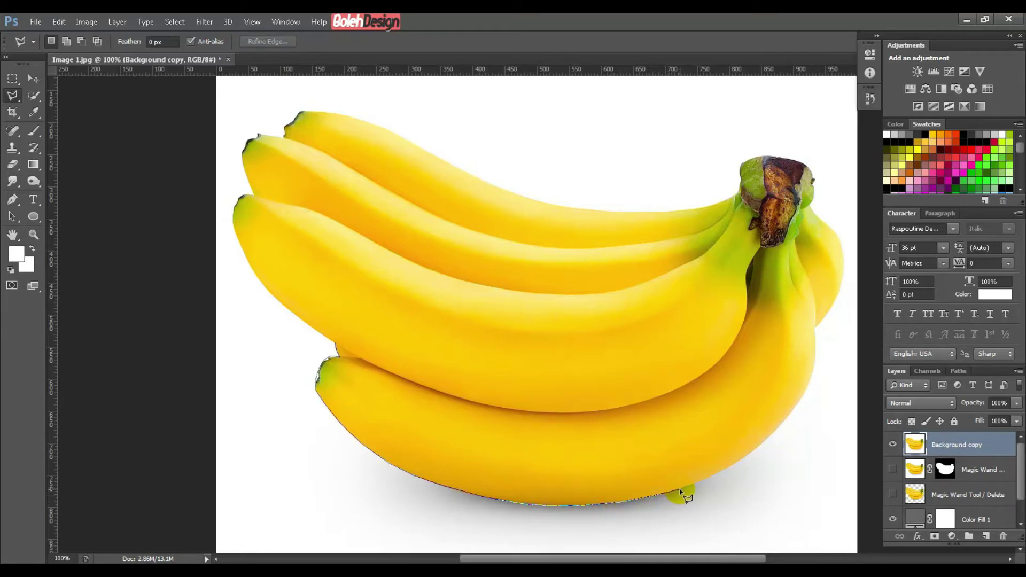
{"action": "left_click", "coordinate": [736, 464]}
{"action": "left_click", "coordinate": [750, 453]}
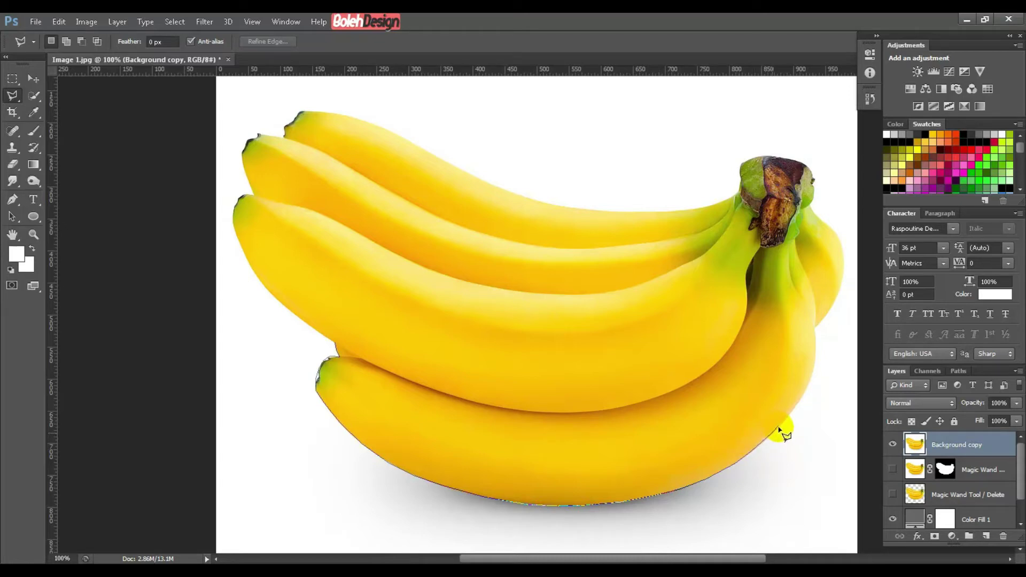
{"action": "left_click", "coordinate": [791, 416]}
{"action": "double_click", "coordinate": [807, 394]}
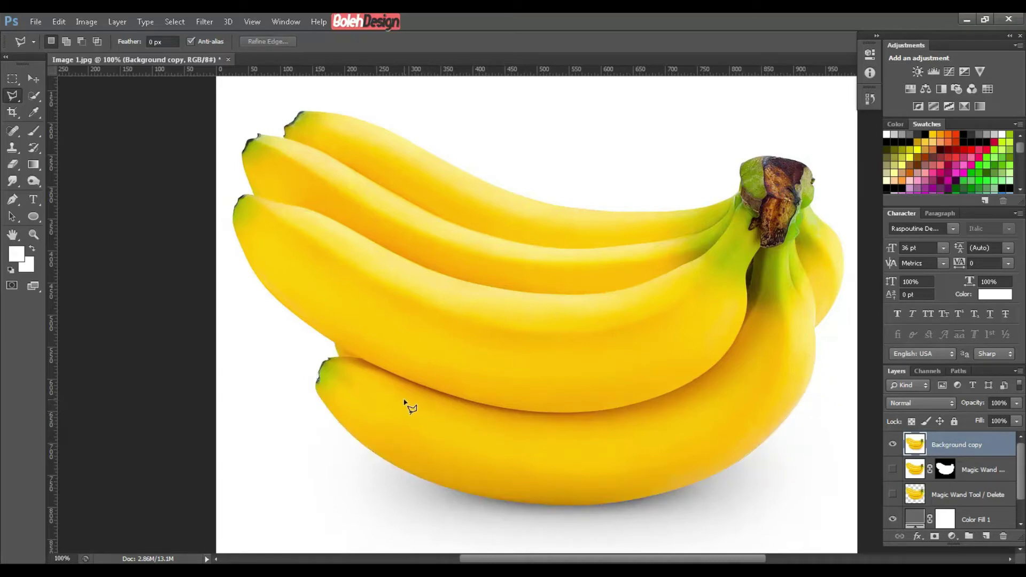
Step: Select the large front banana, including its stem, by tracing a closed polygonal lasso outline around it
{"action": "left_click", "coordinate": [278, 310]}
{"action": "left_click", "coordinate": [247, 191]}
{"action": "left_click", "coordinate": [293, 203]}
{"action": "left_click", "coordinate": [321, 216]}
{"action": "left_click", "coordinate": [341, 224]}
{"action": "left_click", "coordinate": [355, 232]}
{"action": "left_click", "coordinate": [403, 258]}
{"action": "left_click", "coordinate": [428, 267]}
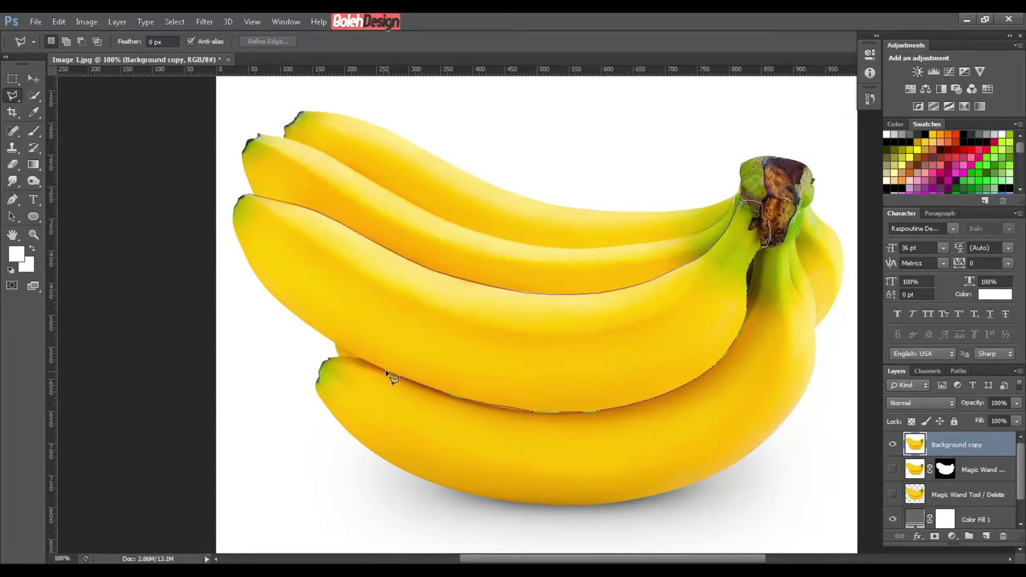
{"action": "left_click", "coordinate": [318, 332]}
{"action": "left_click", "coordinate": [242, 201]}
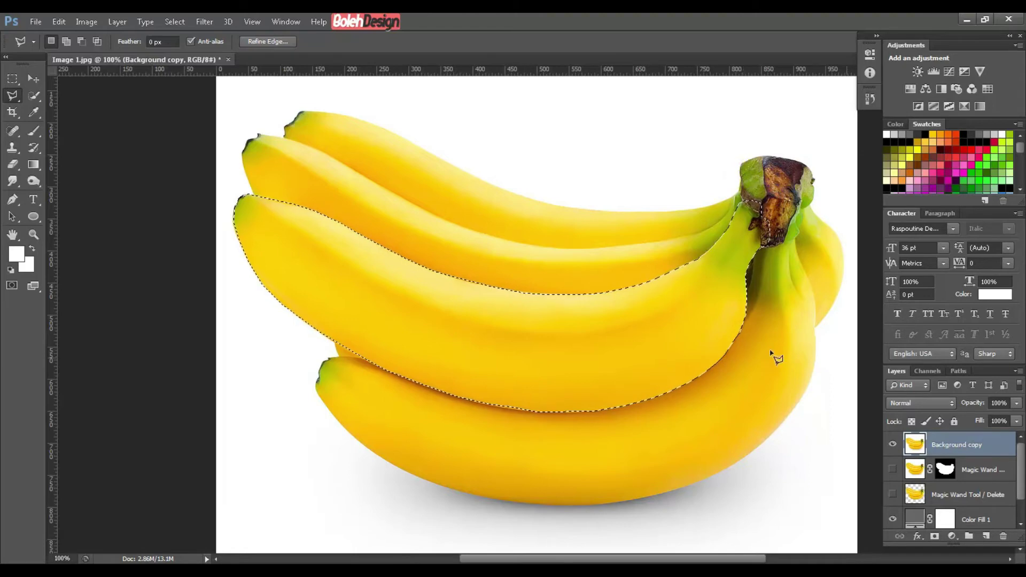
Step: Add a layer mask from the banana selection to the Background copy layer, disabling and re-enabling the mask to compare
{"action": "left_click", "coordinate": [942, 539]}
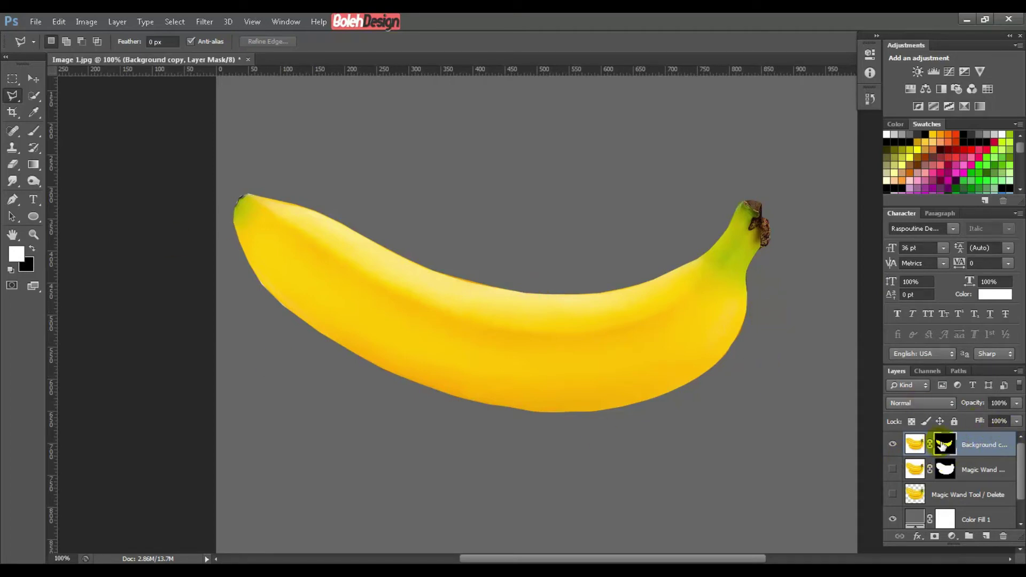
{"action": "left_click", "coordinate": [942, 445], "text": "shift"}
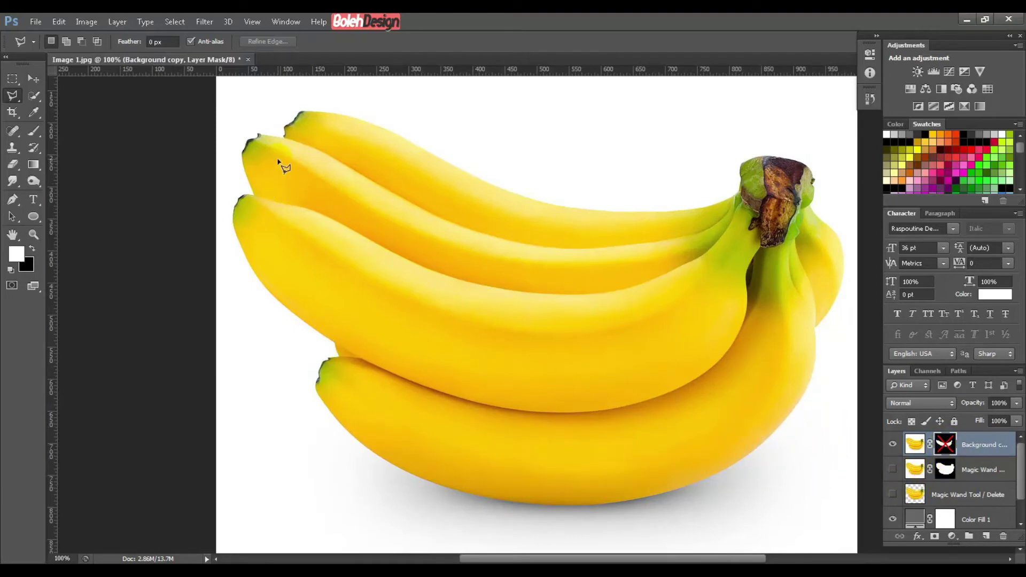
{"action": "left_click", "coordinate": [945, 447], "text": "shift"}
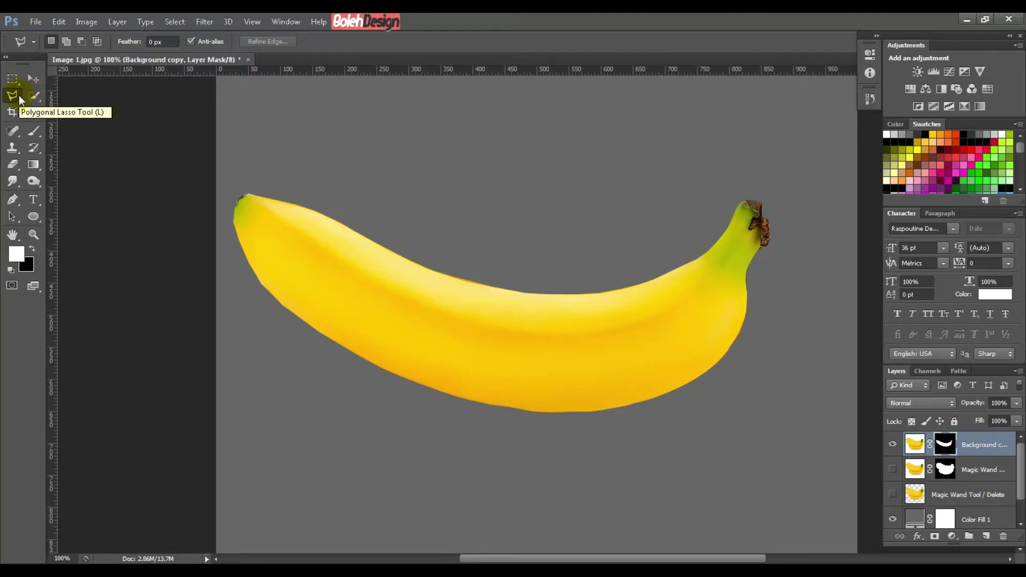
Step: Rename the masked Background copy layer as Poligonal Lasso
{"action": "double_click", "coordinate": [986, 445]}
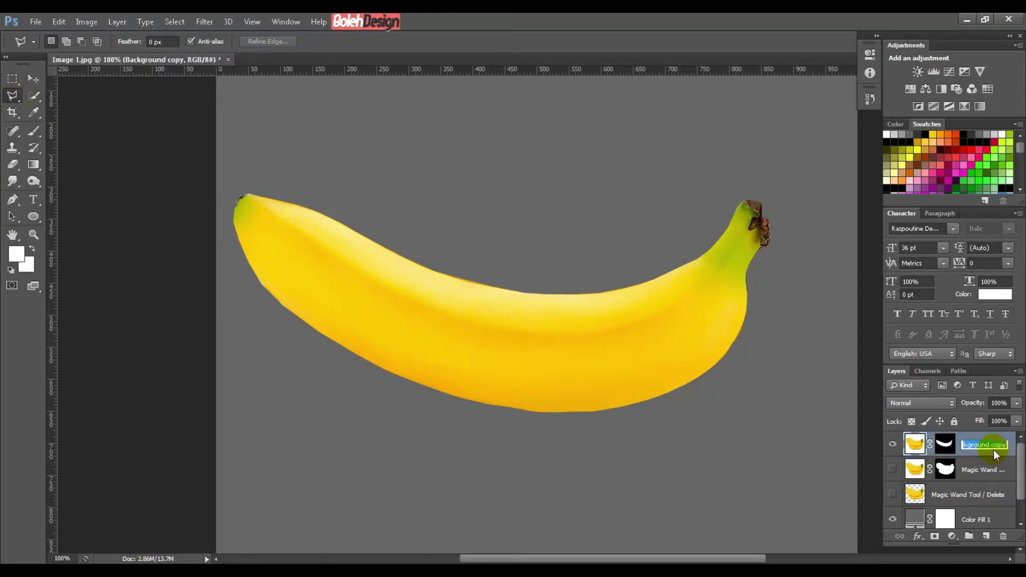
{"action": "type", "text": "Poligonal Lasso"}
{"action": "key", "text": "Return"}
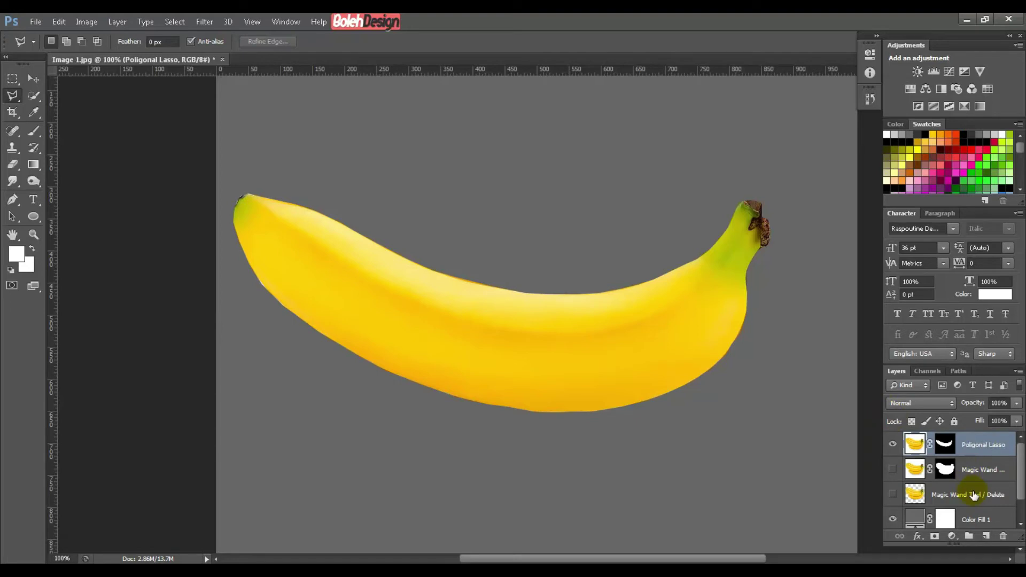
Step: Duplicate the Background layer and move the copy to the top of the layer stack
{"action": "scroll", "coordinate": [1018, 481], "scroll_direction": "down", "scroll_amount": 1}
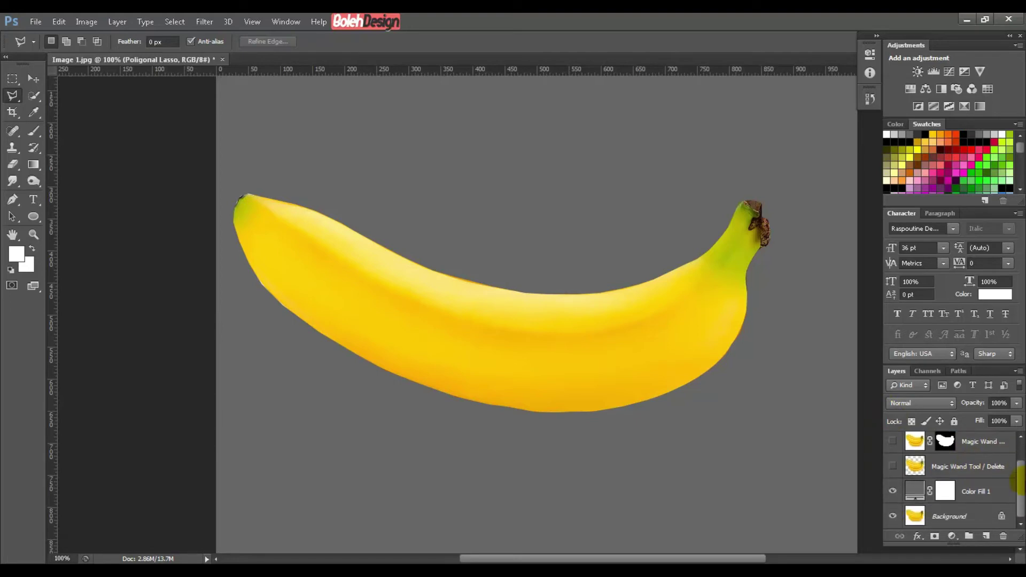
{"action": "right_click", "coordinate": [14, 102]}
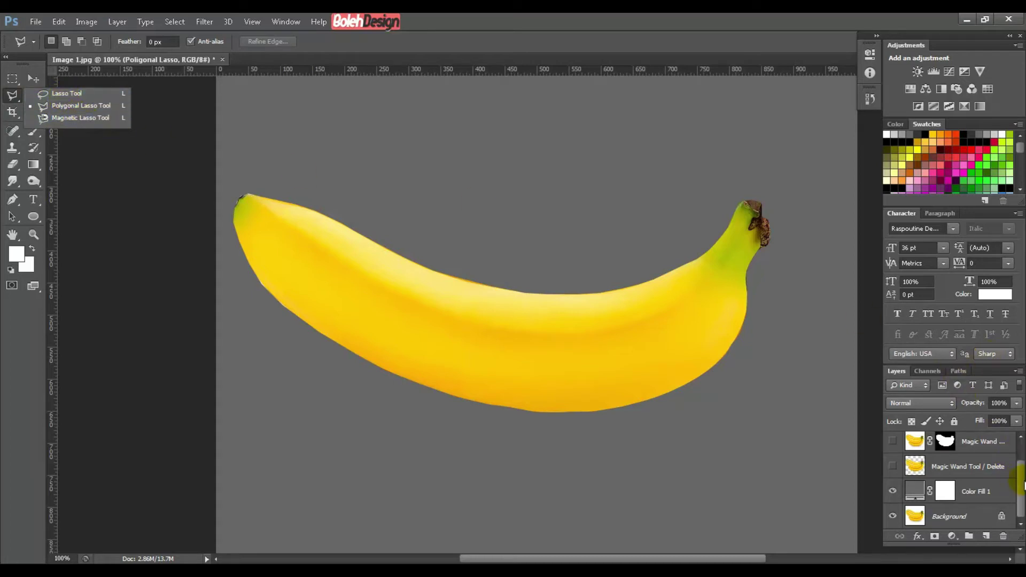
{"action": "left_click", "coordinate": [978, 518]}
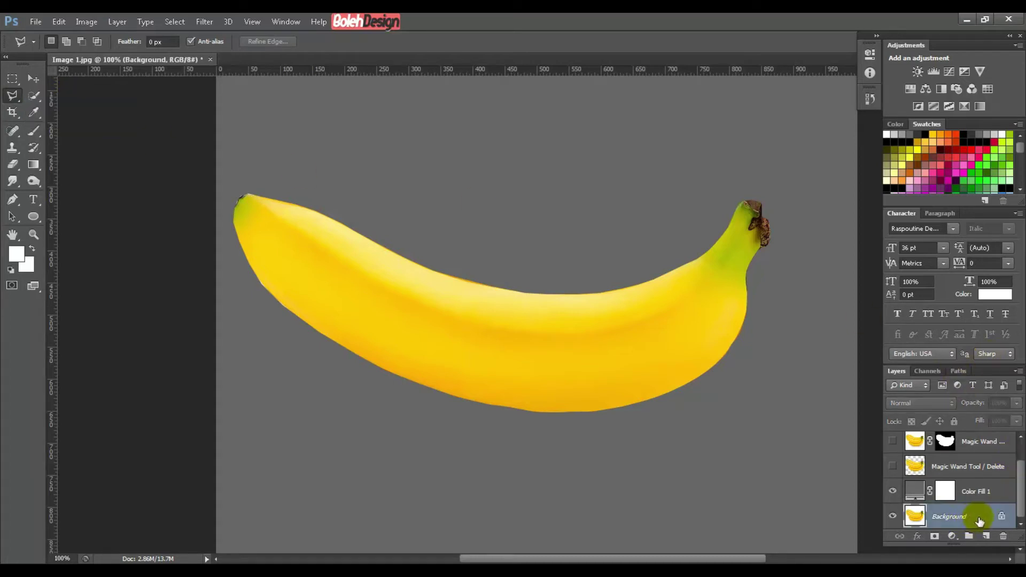
{"action": "key", "text": "ctrl+j"}
{"action": "left_click_drag", "start_coordinate": [979, 521], "coordinate": [936, 433]}
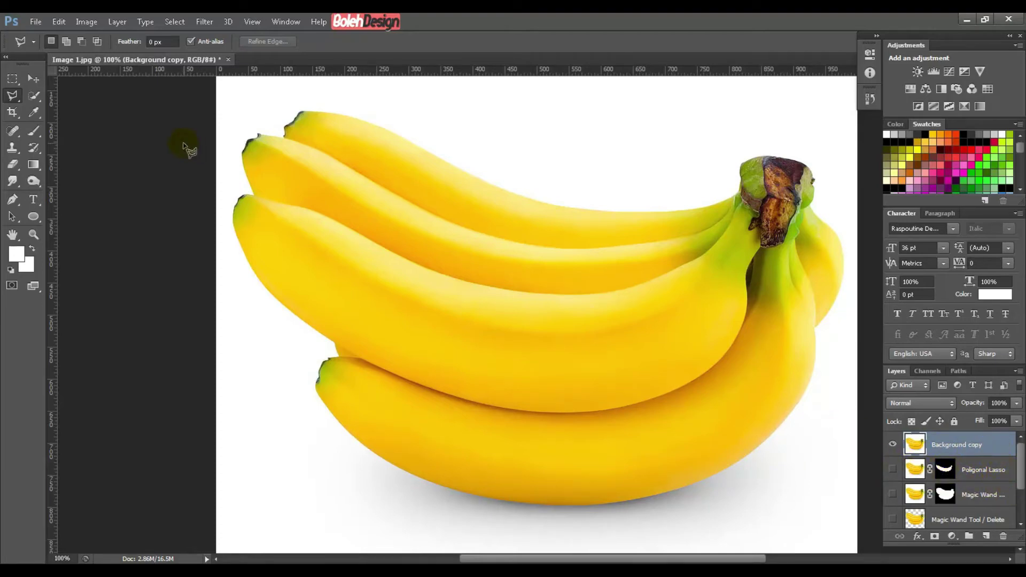
Step: Try the freehand Lasso Tool by drawing loose selections around the banana bunch, and deselect
{"action": "right_click", "coordinate": [16, 94]}
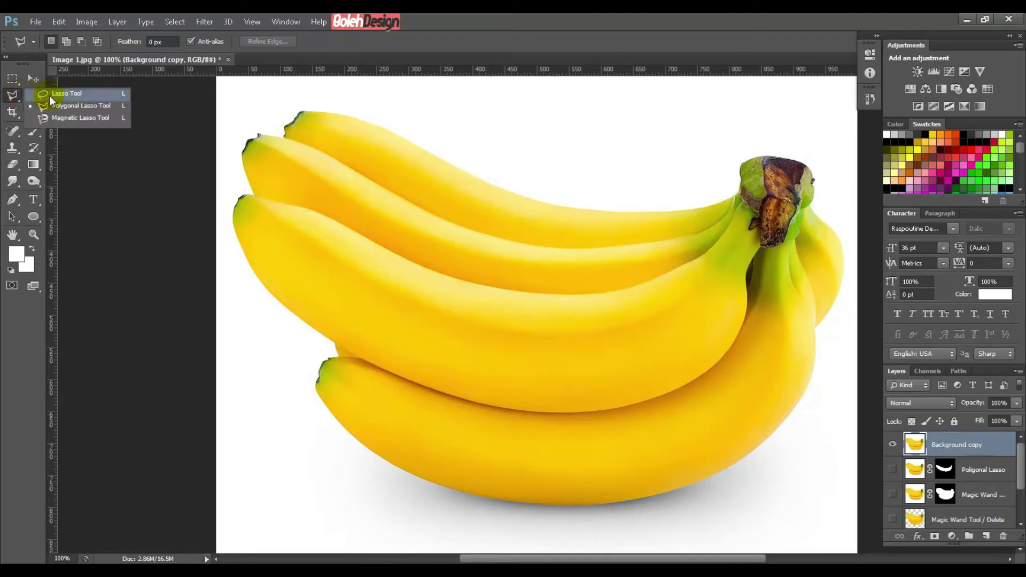
{"action": "left_click", "coordinate": [50, 95]}
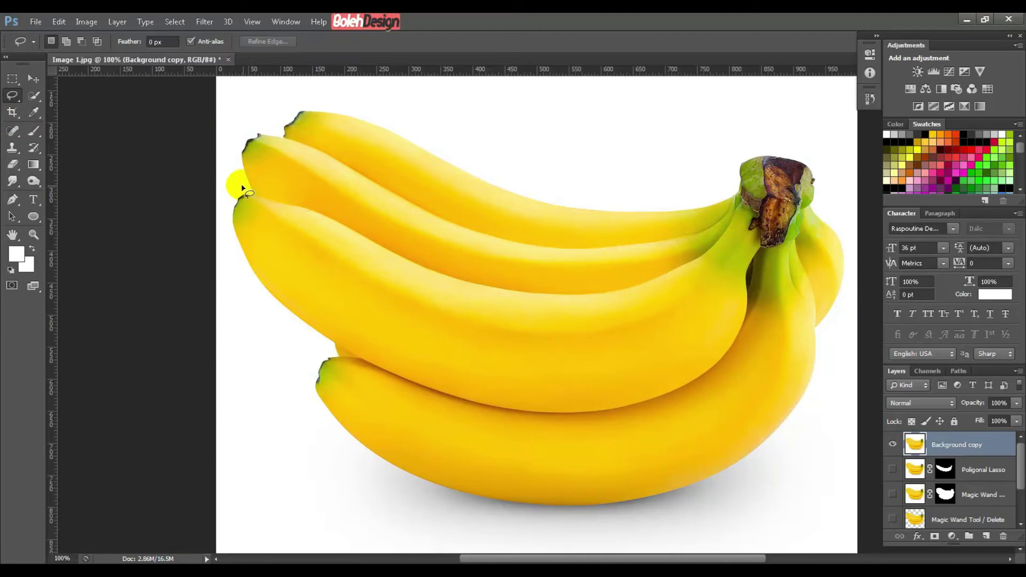
{"action": "left_click_drag", "start_coordinate": [251, 128], "coordinate": [249, 131]}
{"action": "mouse_move", "coordinate": [369, 125]}
{"action": "left_mouse_down"}
{"action": "mouse_move", "coordinate": [486, 182]}
{"action": "mouse_move", "coordinate": [583, 208]}
{"action": "mouse_move", "coordinate": [687, 201]}
{"action": "mouse_move", "coordinate": [719, 188]}
{"action": "mouse_move", "coordinate": [737, 163]}
{"action": "left_mouse_up"}
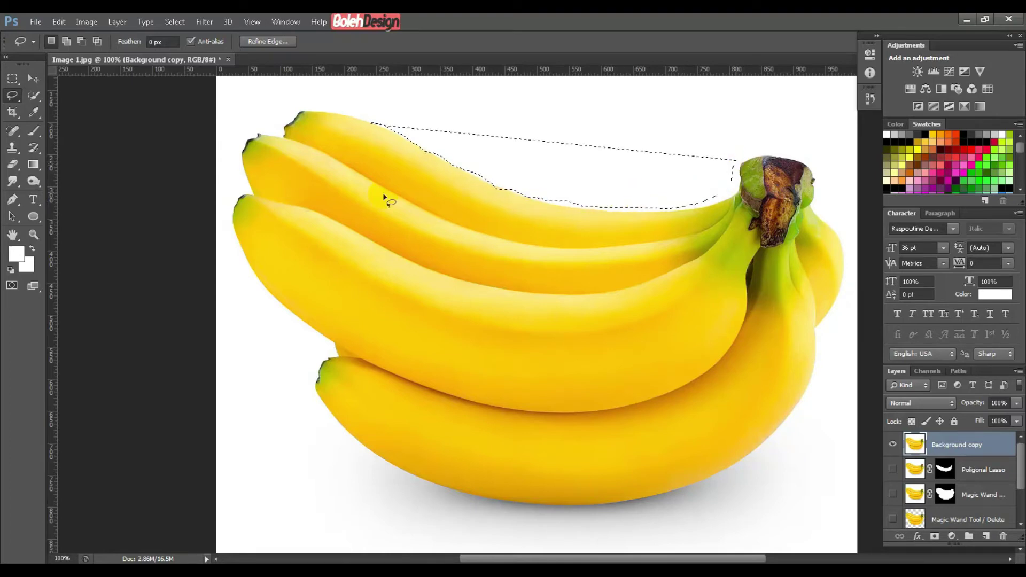
{"action": "mouse_move", "coordinate": [233, 207]}
{"action": "left_mouse_down"}
{"action": "mouse_move", "coordinate": [273, 297]}
{"action": "mouse_move", "coordinate": [332, 347]}
{"action": "mouse_move", "coordinate": [335, 356]}
{"action": "mouse_move", "coordinate": [304, 368]}
{"action": "mouse_move", "coordinate": [306, 398]}
{"action": "mouse_move", "coordinate": [361, 471]}
{"action": "mouse_move", "coordinate": [572, 554]}
{"action": "mouse_move", "coordinate": [729, 475]}
{"action": "mouse_move", "coordinate": [785, 468]}
{"action": "mouse_move", "coordinate": [849, 397]}
{"action": "mouse_move", "coordinate": [867, 314]}
{"action": "mouse_move", "coordinate": [853, 199]}
{"action": "mouse_move", "coordinate": [821, 140]}
{"action": "mouse_move", "coordinate": [759, 130]}
{"action": "mouse_move", "coordinate": [609, 211]}
{"action": "mouse_move", "coordinate": [428, 127]}
{"action": "mouse_move", "coordinate": [282, 77]}
{"action": "mouse_move", "coordinate": [221, 119]}
{"action": "mouse_move", "coordinate": [215, 236]}
{"action": "mouse_move", "coordinate": [227, 206]}
{"action": "left_mouse_up"}
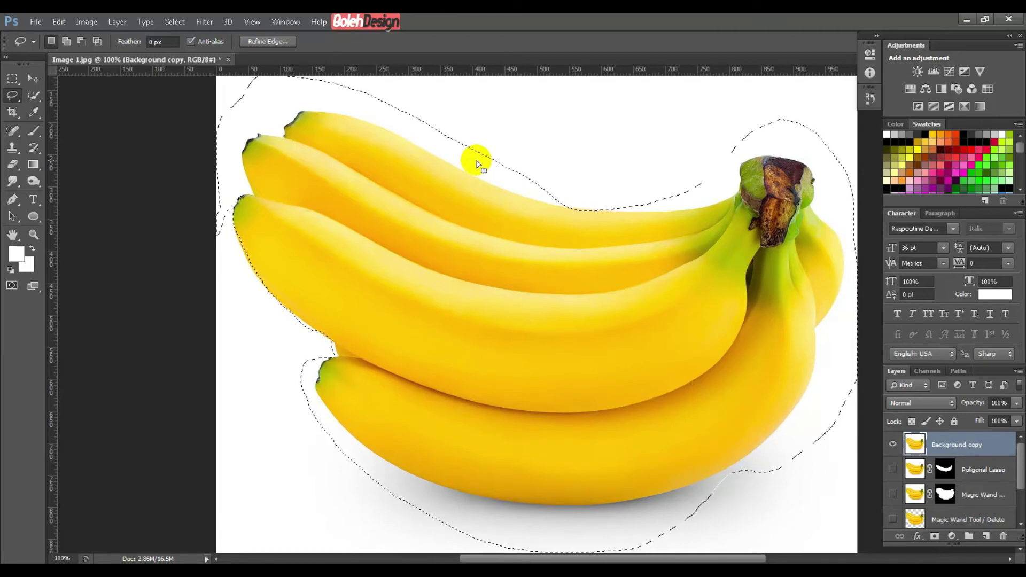
{"action": "left_click", "coordinate": [311, 106]}
Step: Select the whole banana bunch by tracing a closed outline along its edges with the Magnetic Lasso Tool
{"action": "left_click", "coordinate": [12, 97]}
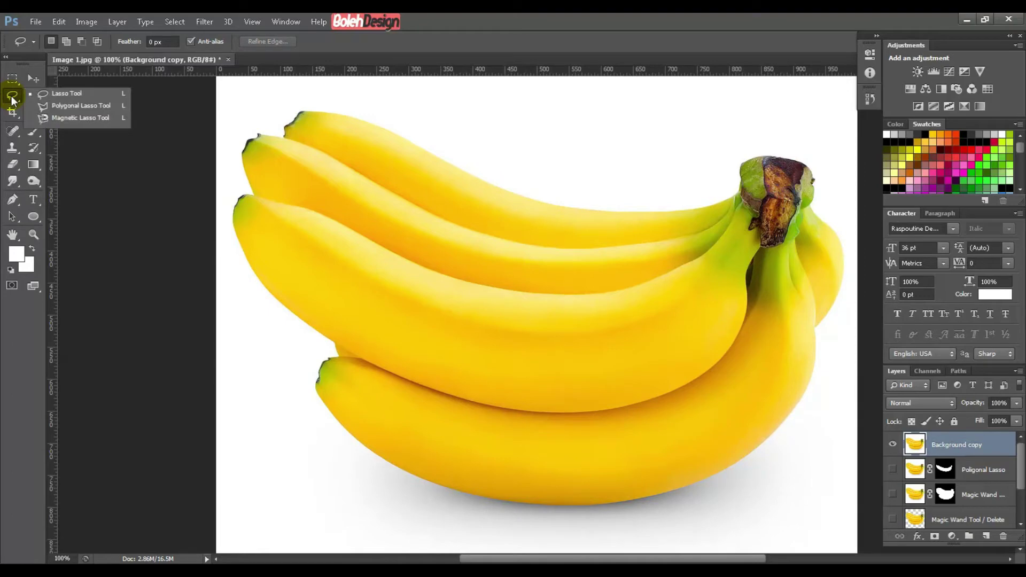
{"action": "left_click", "coordinate": [48, 117]}
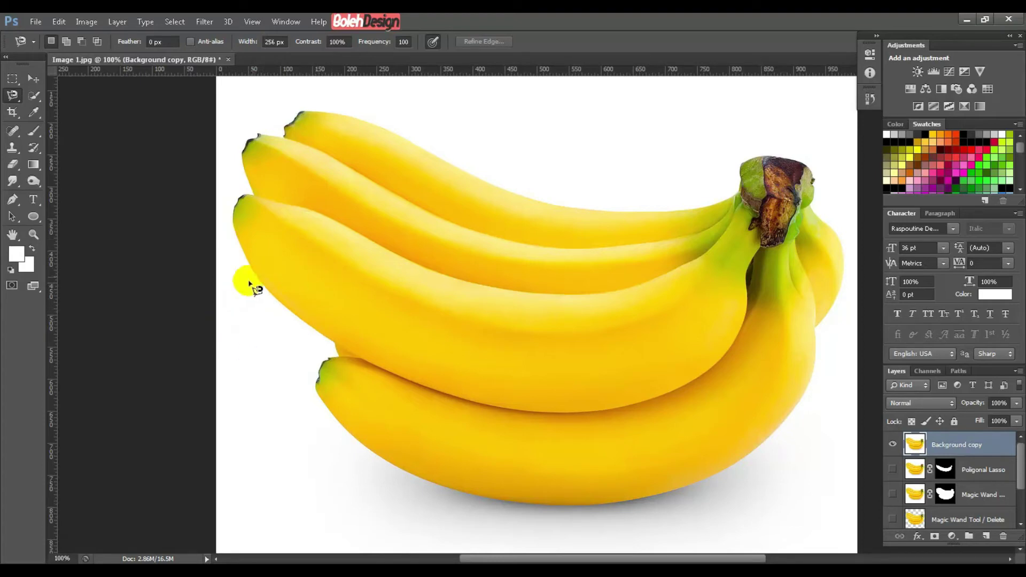
{"action": "left_click", "coordinate": [233, 222]}
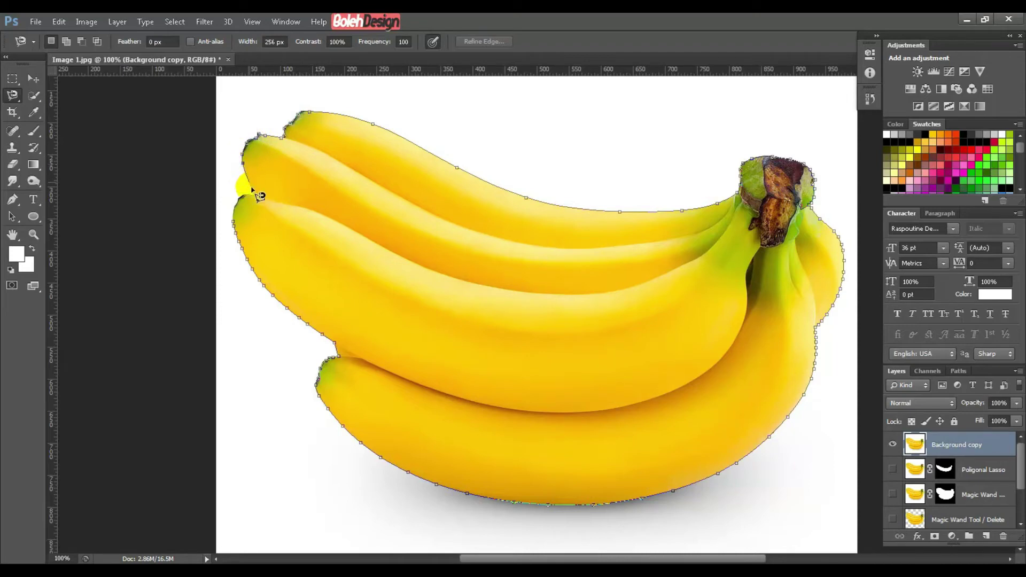
{"action": "left_click", "coordinate": [238, 229]}
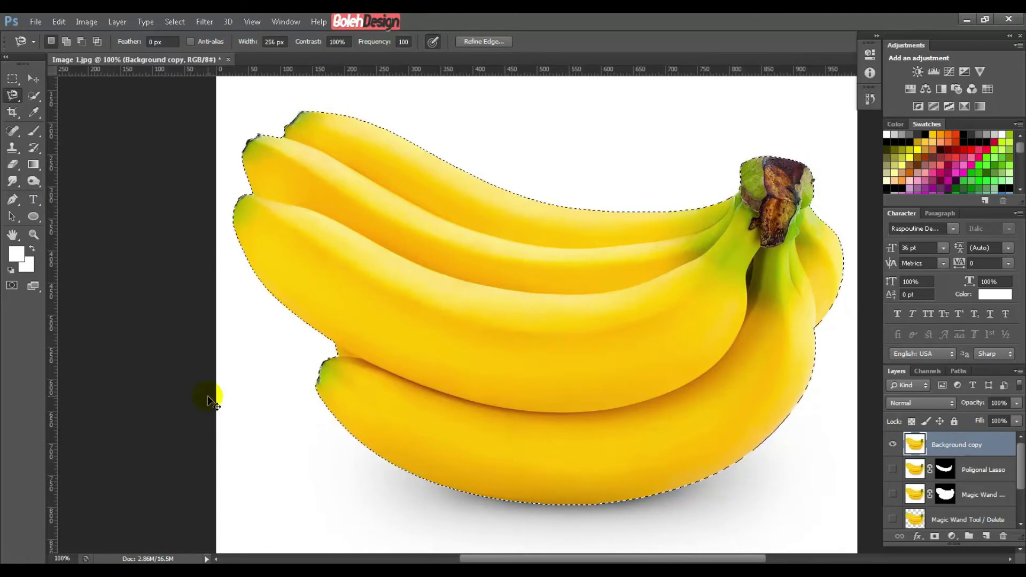
Step: Inspect the selection edge around the banana bunch and stem up close, and deselect
{"action": "key", "text": "ctrl+plus"}
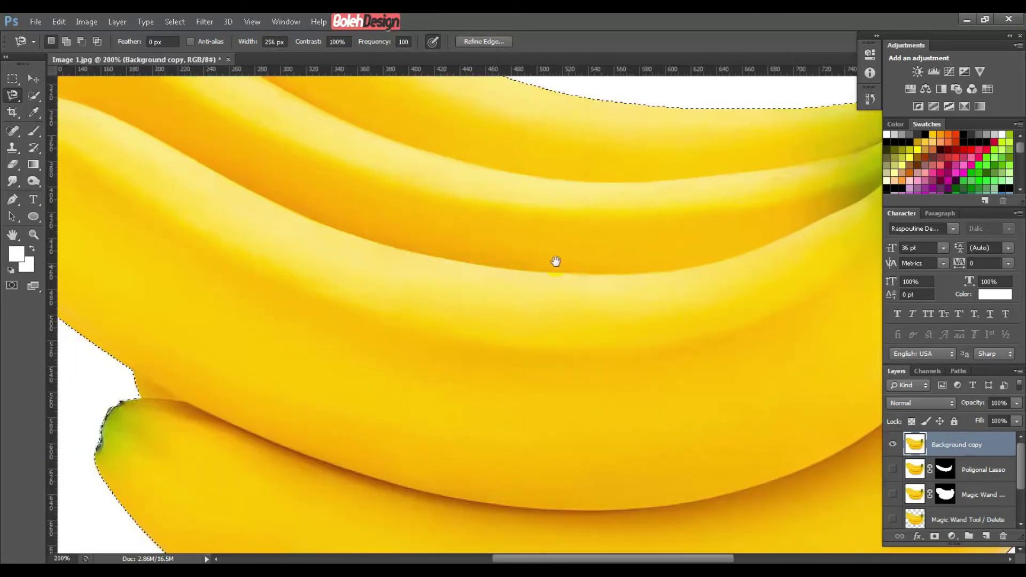
{"action": "left_click_drag", "start_coordinate": [575, 246], "coordinate": [329, 310]}
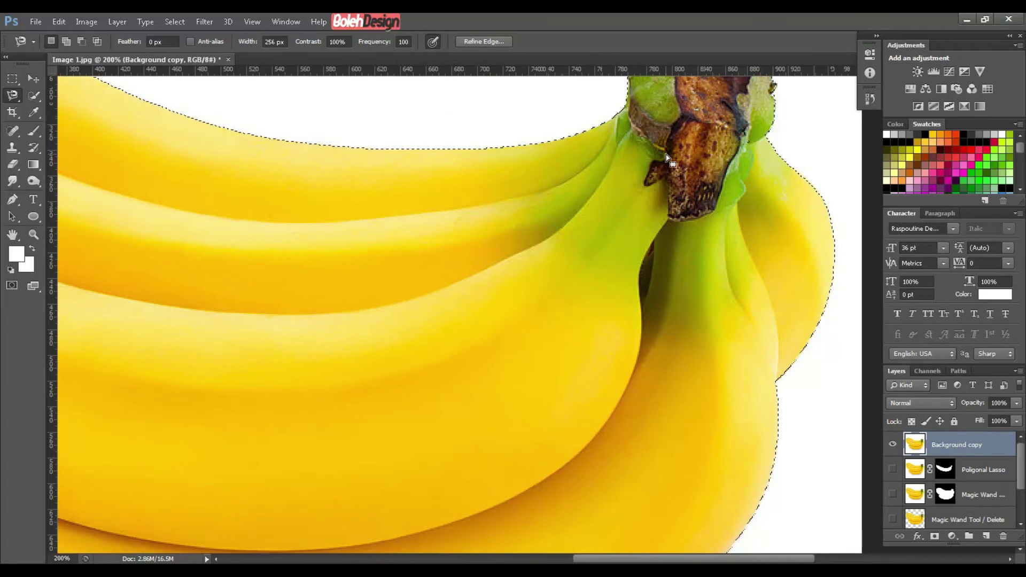
{"action": "key", "text": "ctrl+0"}
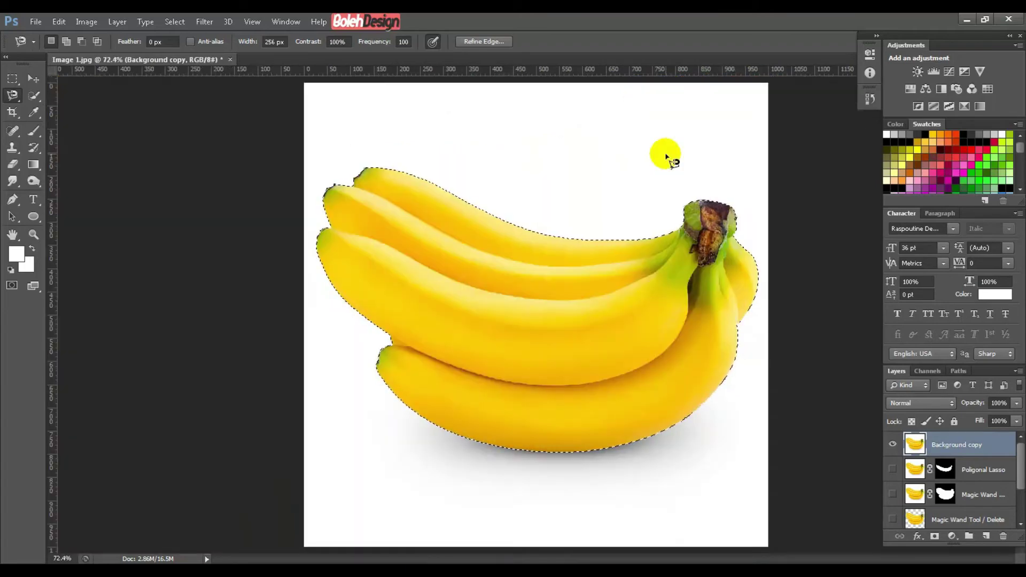
{"action": "key", "text": "ctrl+1"}
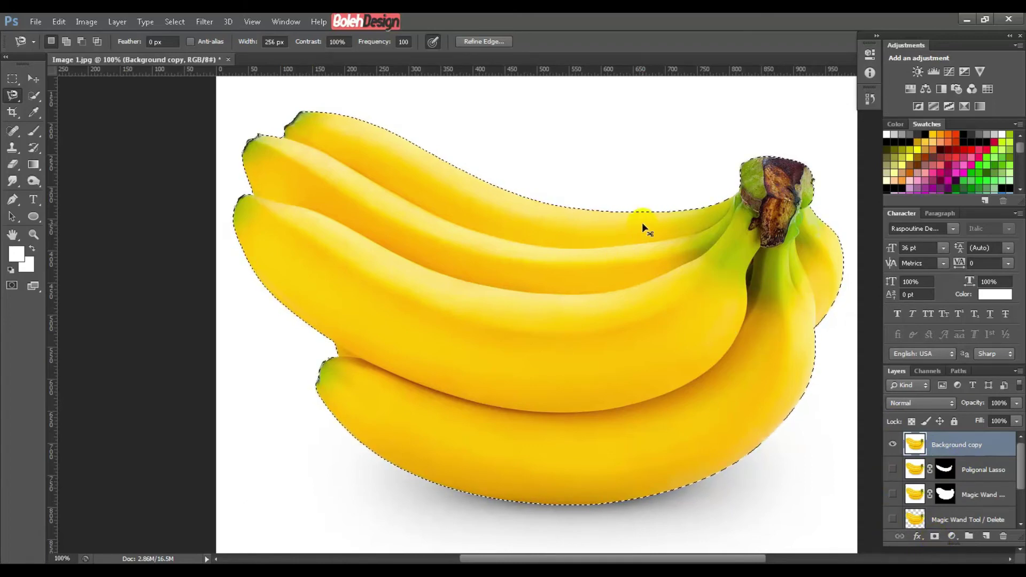
{"action": "key", "text": "ctrl+d"}
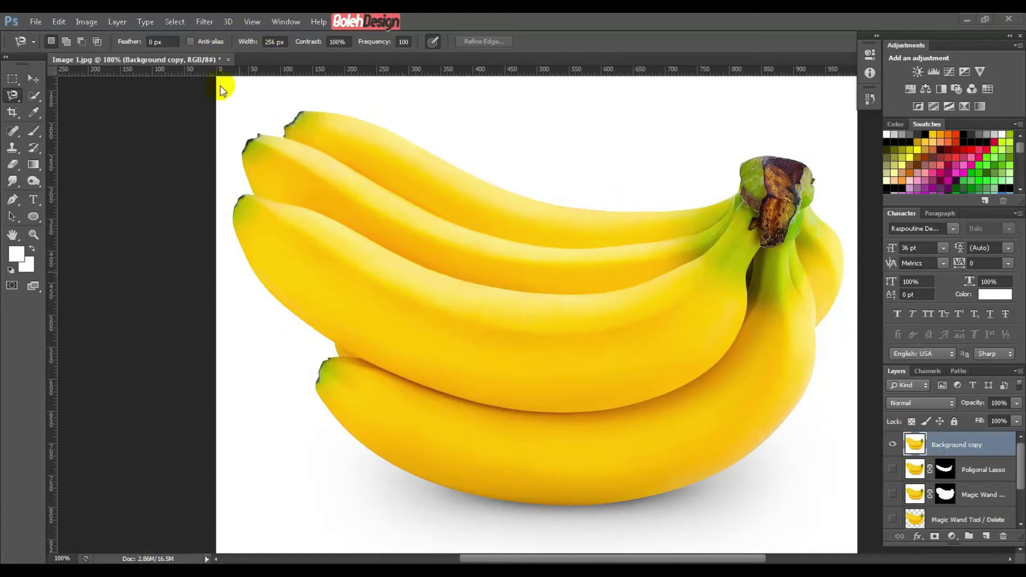
Step: Open Color Range for the Background copy layer, keeping Sampled Colors and Localized Color Clusters as the selection options
{"action": "left_click", "coordinate": [174, 22]}
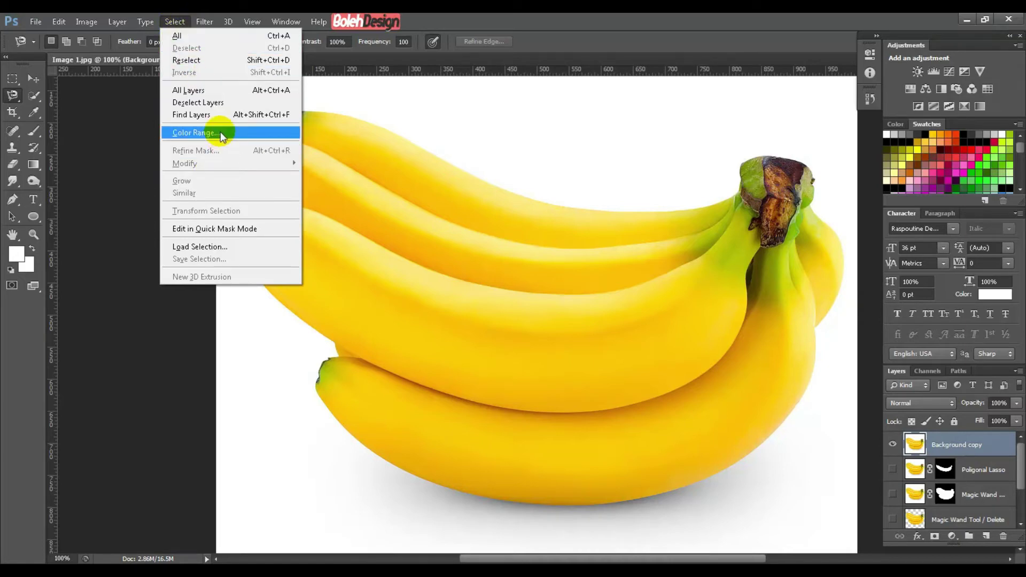
{"action": "left_click", "coordinate": [176, 133]}
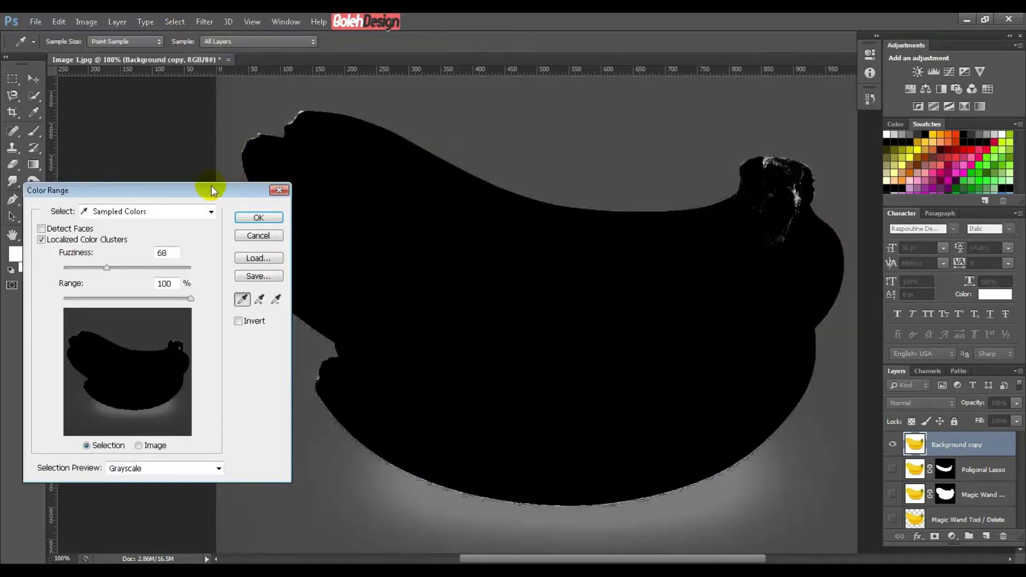
{"action": "left_click", "coordinate": [133, 212]}
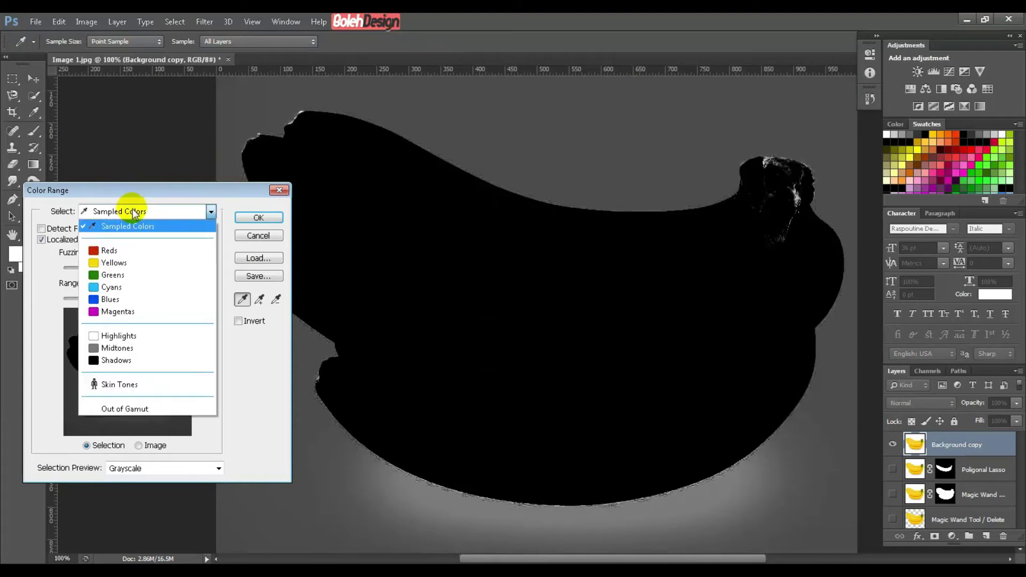
{"action": "left_click", "coordinate": [133, 214]}
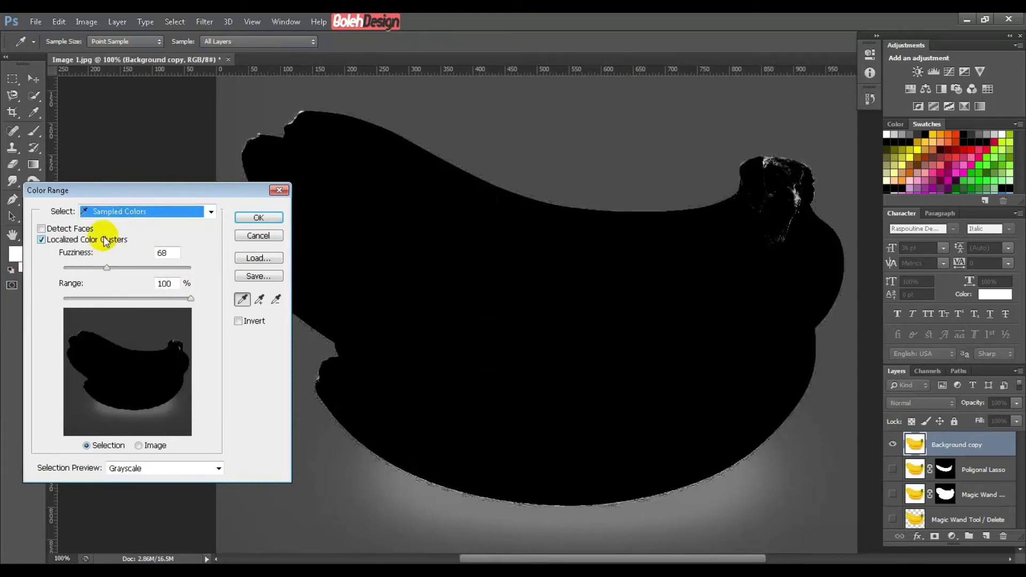
{"action": "left_click", "coordinate": [128, 211]}
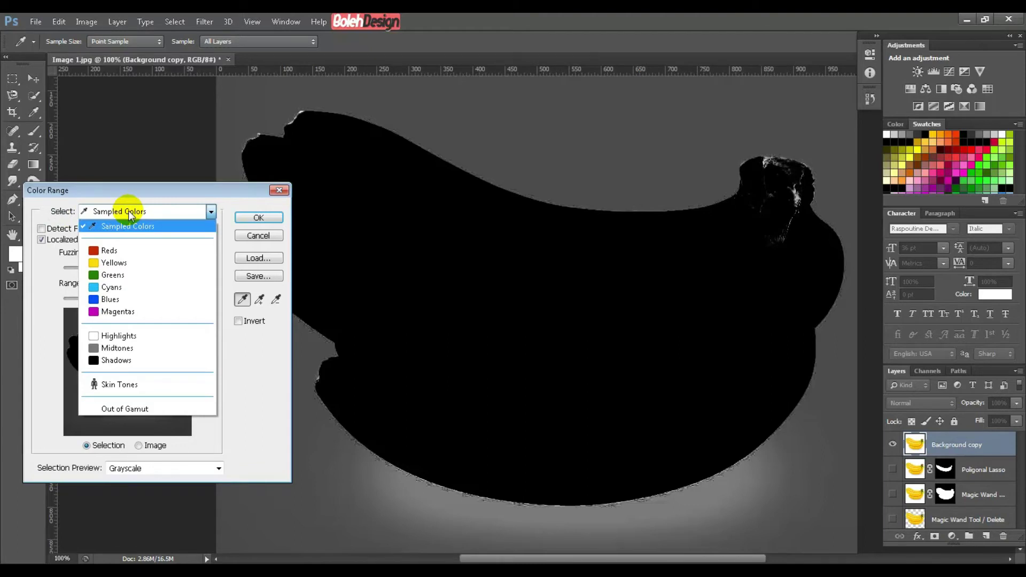
{"action": "left_click", "coordinate": [128, 213]}
{"action": "left_click_drag", "start_coordinate": [134, 191], "coordinate": [136, 149]}
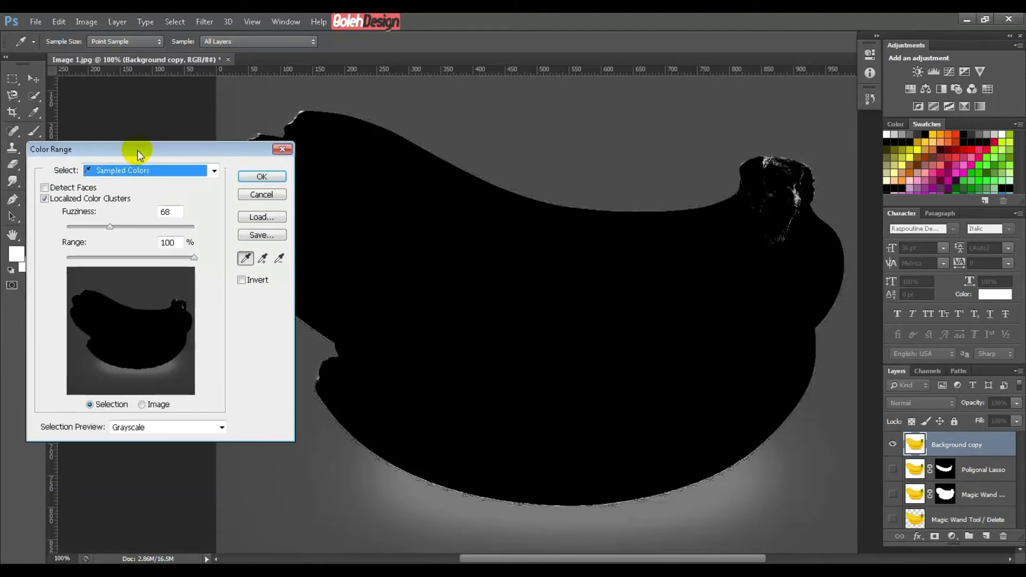
{"action": "left_click", "coordinate": [45, 198]}
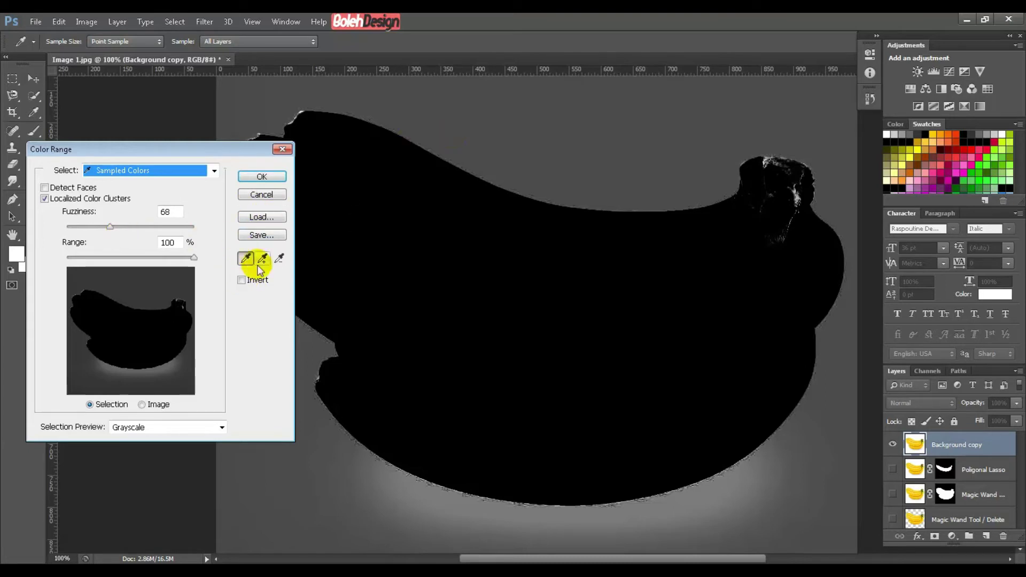
Step: Sample the white background above the bananas and add tones from the image's upper corners to the color range
{"action": "left_click", "coordinate": [581, 143]}
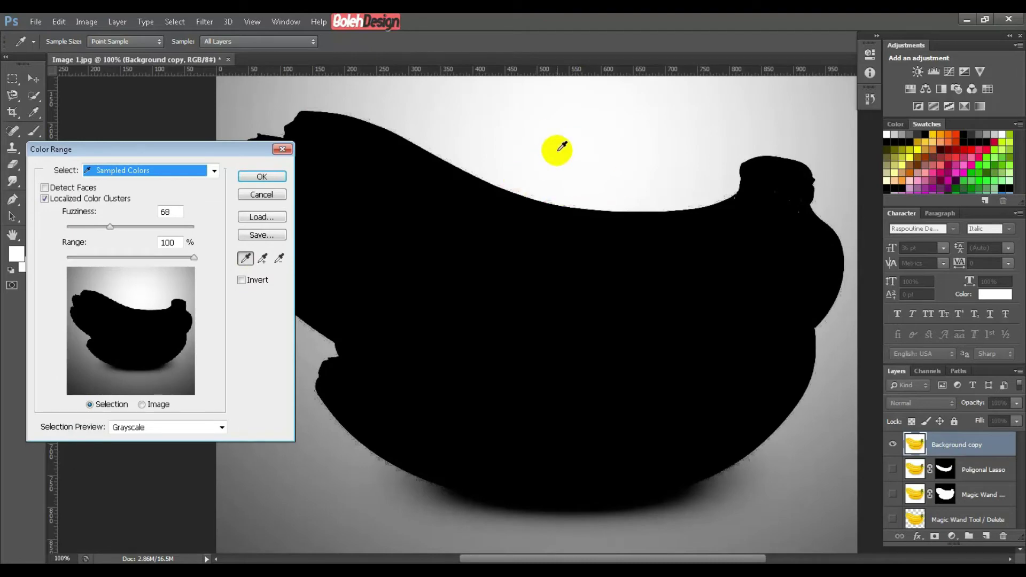
{"action": "key", "text": "ctrl+minus"}
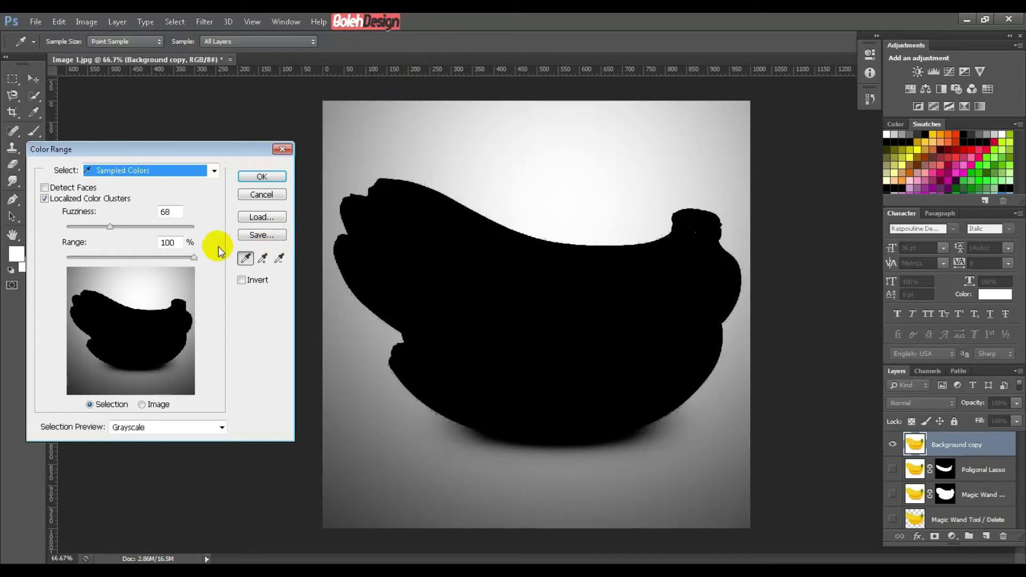
{"action": "left_click", "coordinate": [262, 259]}
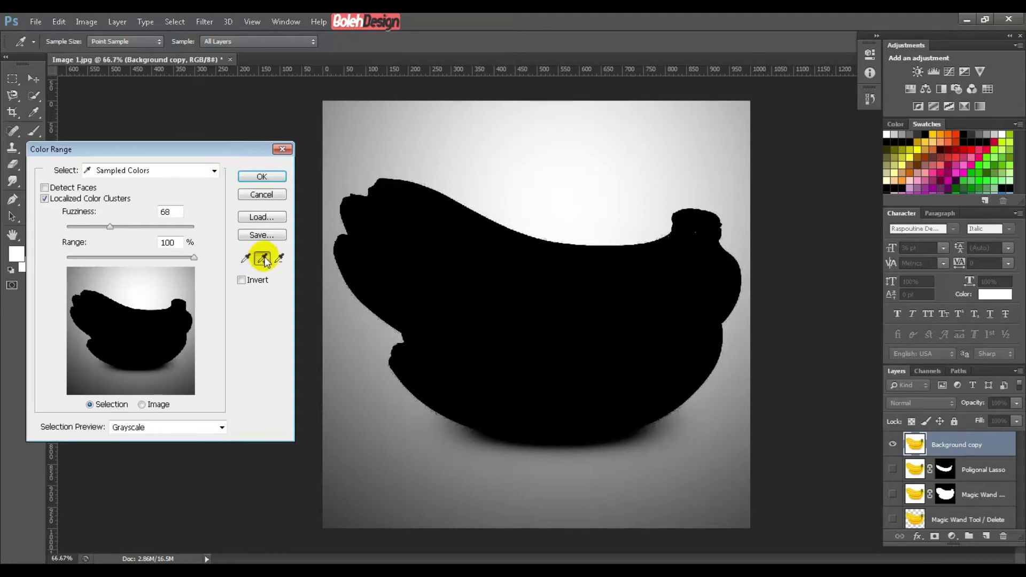
{"action": "left_click", "coordinate": [359, 148]}
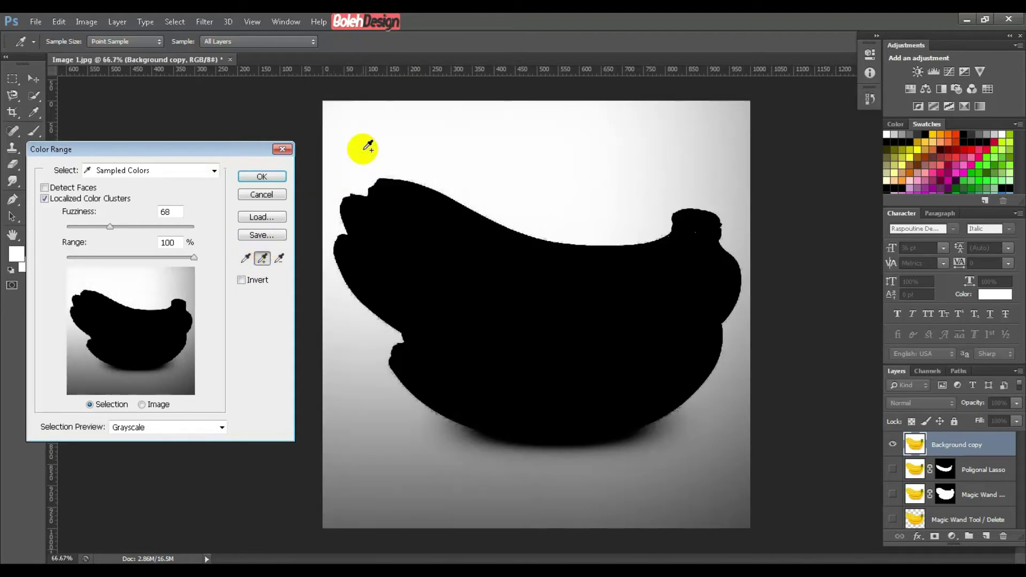
{"action": "left_click", "coordinate": [632, 138]}
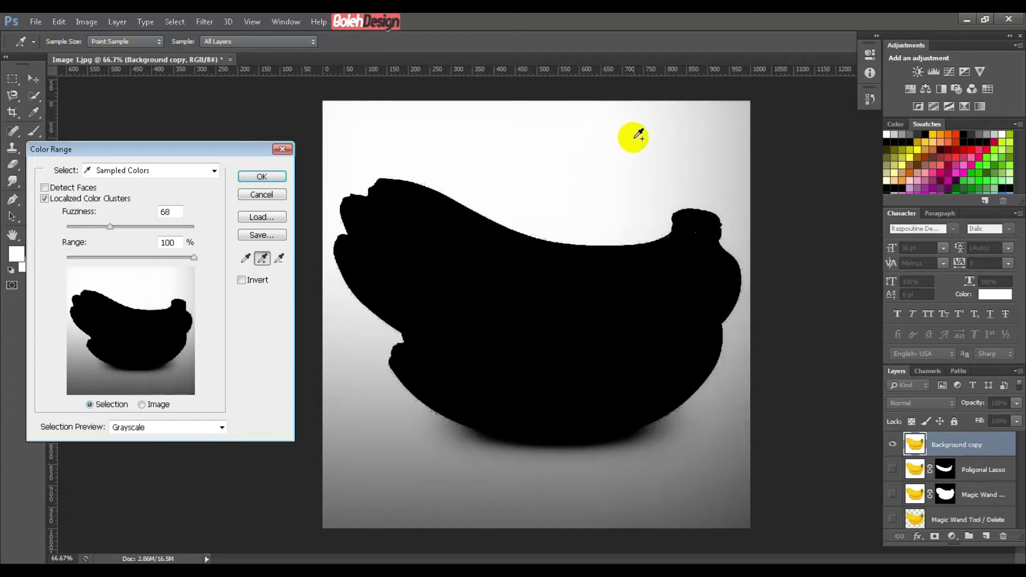
{"action": "left_click", "coordinate": [705, 147]}
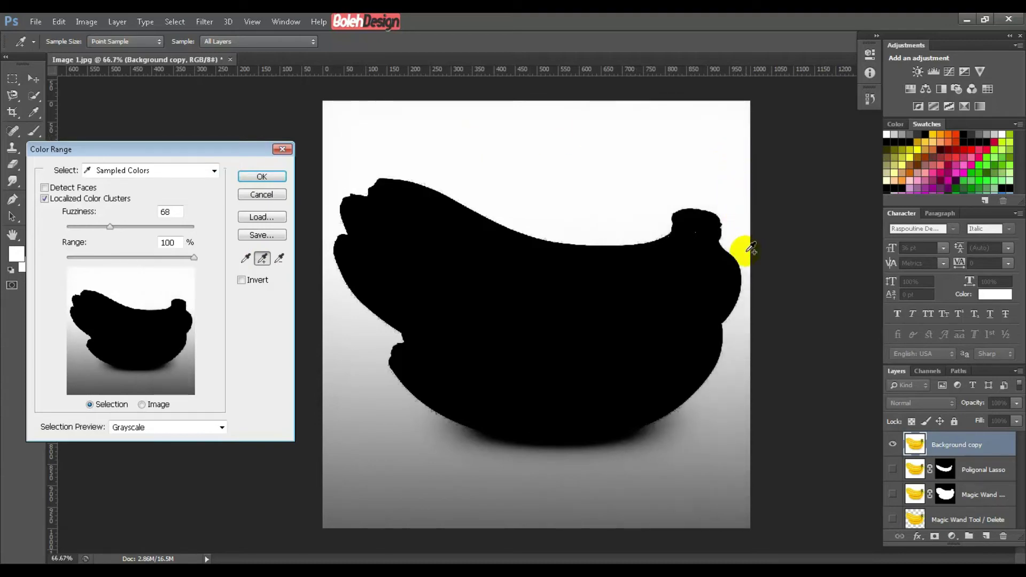
Step: Add the background tones beside and below the bananas, including the soft shadow underneath, to the color range
{"action": "left_click", "coordinate": [742, 298]}
{"action": "left_click", "coordinate": [748, 320]}
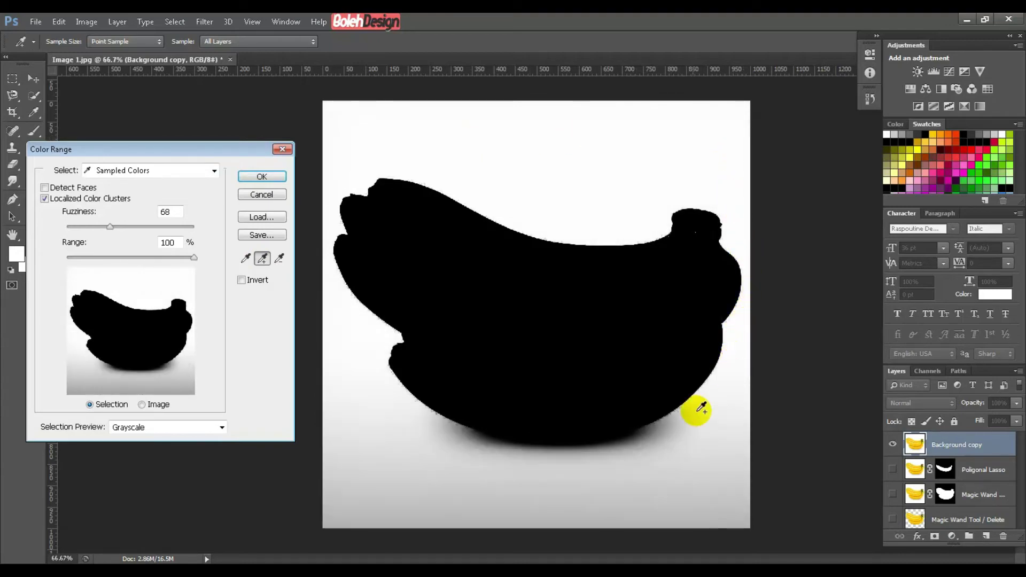
{"action": "left_click", "coordinate": [713, 437]}
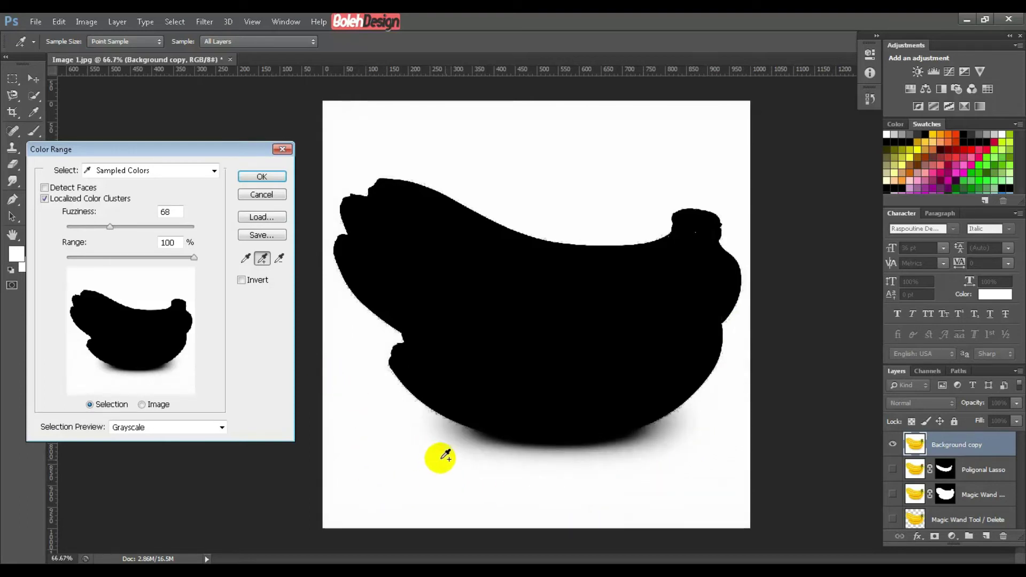
{"action": "left_click", "coordinate": [470, 451]}
{"action": "mouse_move", "coordinate": [466, 453]}
{"action": "left_mouse_down"}
{"action": "mouse_move", "coordinate": [489, 443]}
{"action": "mouse_move", "coordinate": [555, 462]}
{"action": "mouse_move", "coordinate": [640, 450]}
{"action": "mouse_move", "coordinate": [620, 438]}
{"action": "mouse_move", "coordinate": [549, 477]}
{"action": "mouse_move", "coordinate": [455, 484]}
{"action": "left_mouse_up"}
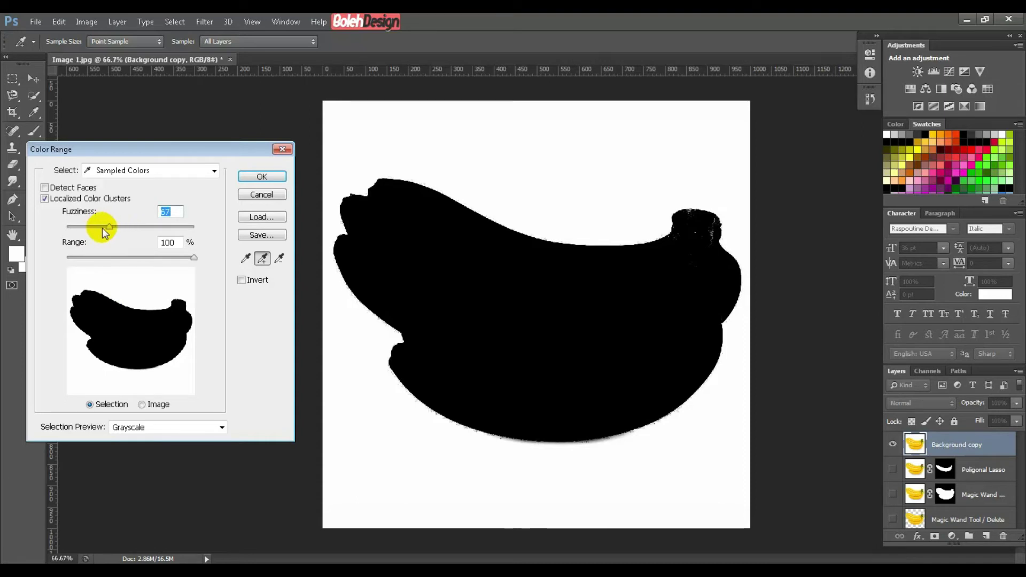
Step: Try fuzziness values of 200, 132 and 31 for the background color range, and preview it inverted
{"action": "left_click_drag", "start_coordinate": [110, 227], "coordinate": [221, 236]}
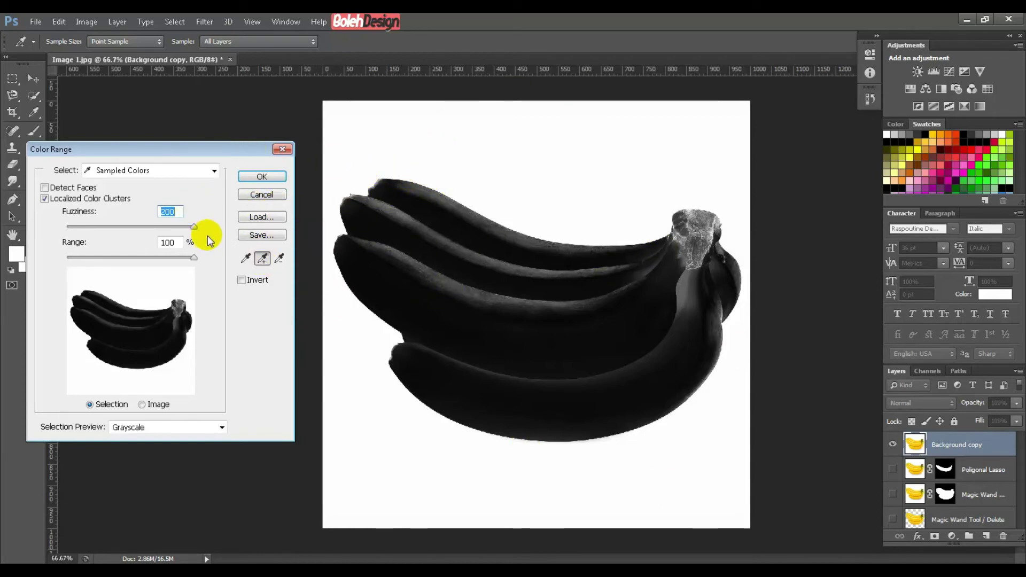
{"action": "left_click_drag", "start_coordinate": [193, 229], "coordinate": [252, 270]}
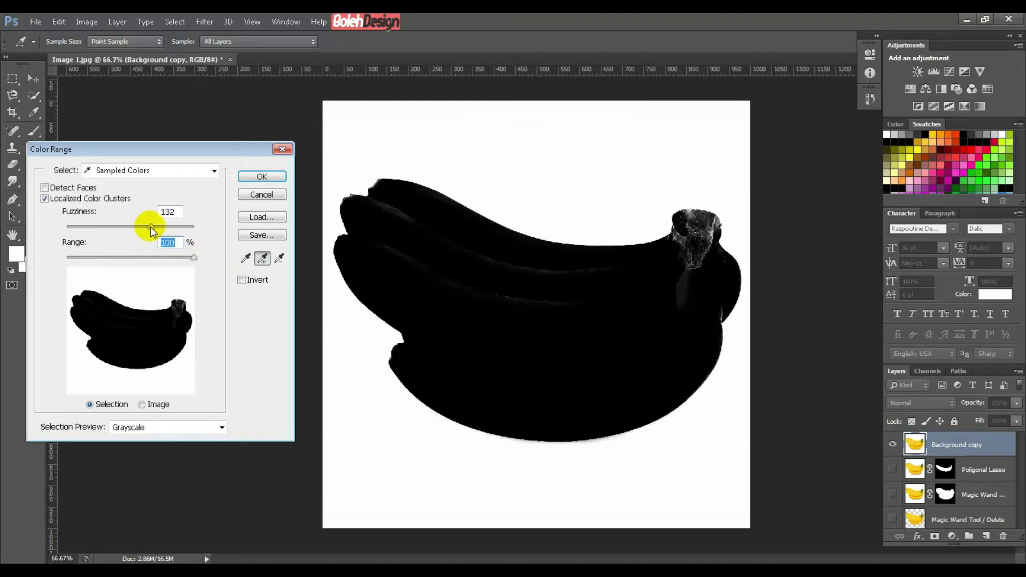
{"action": "left_click_drag", "start_coordinate": [150, 227], "coordinate": [88, 239]}
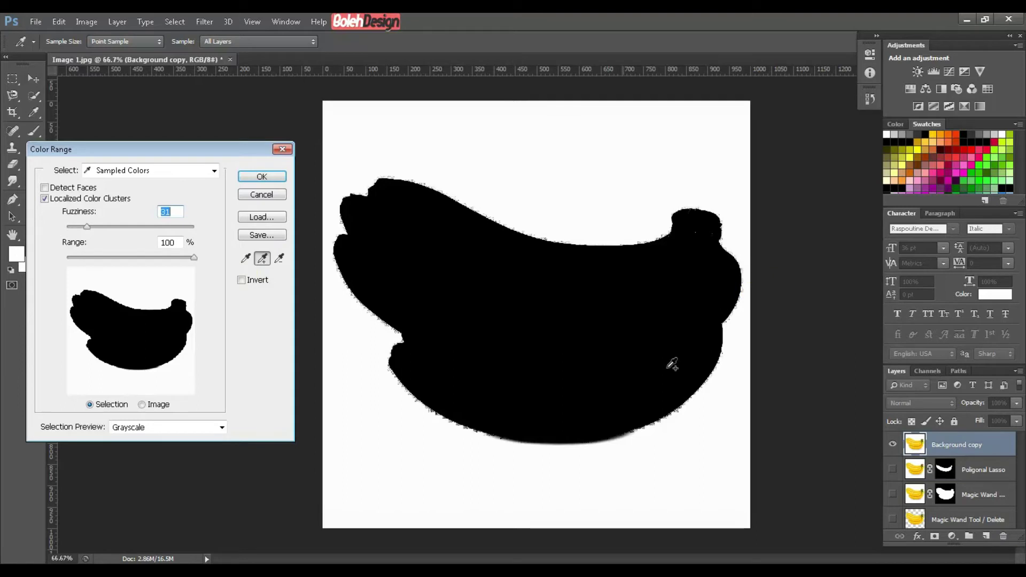
{"action": "left_click", "coordinate": [245, 281]}
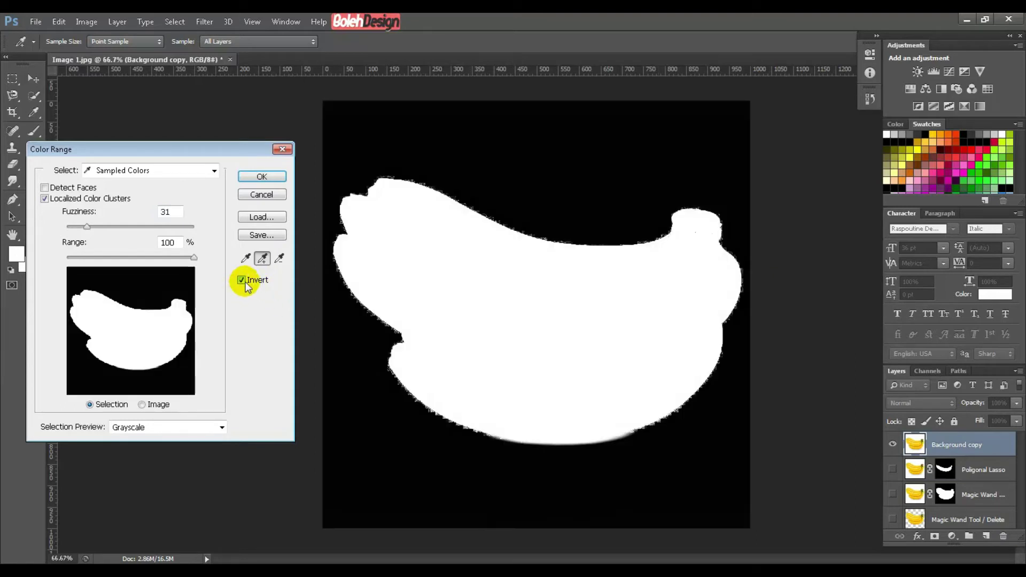
{"action": "left_click", "coordinate": [245, 281]}
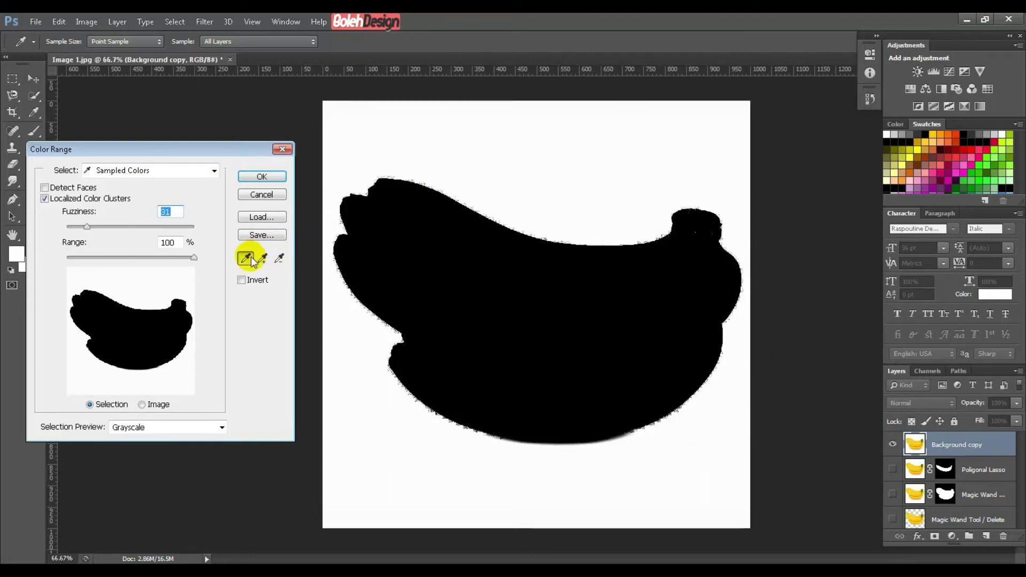
Step: Try sampling the bananas' yellow instead of the background, adding the darker tones across the fruit to the color range
{"action": "left_click", "coordinate": [556, 268]}
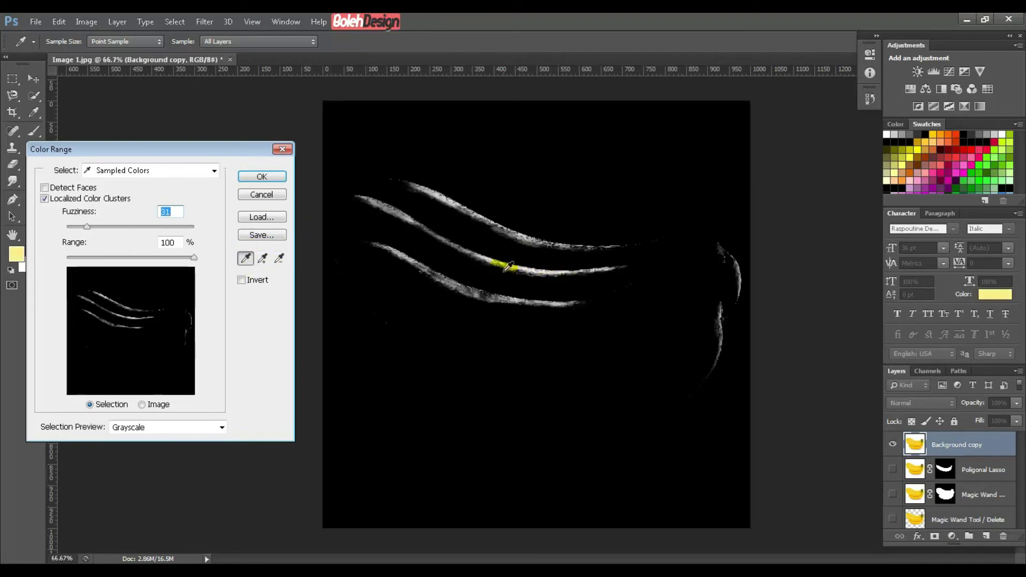
{"action": "left_click", "coordinate": [505, 270]}
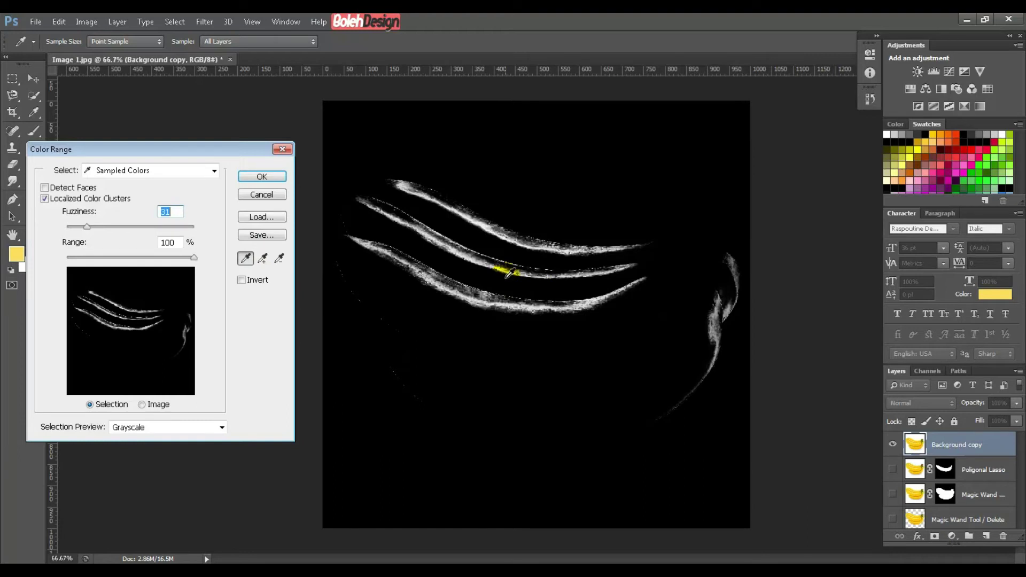
{"action": "left_click", "coordinate": [514, 275]}
{"action": "left_click", "coordinate": [512, 288]}
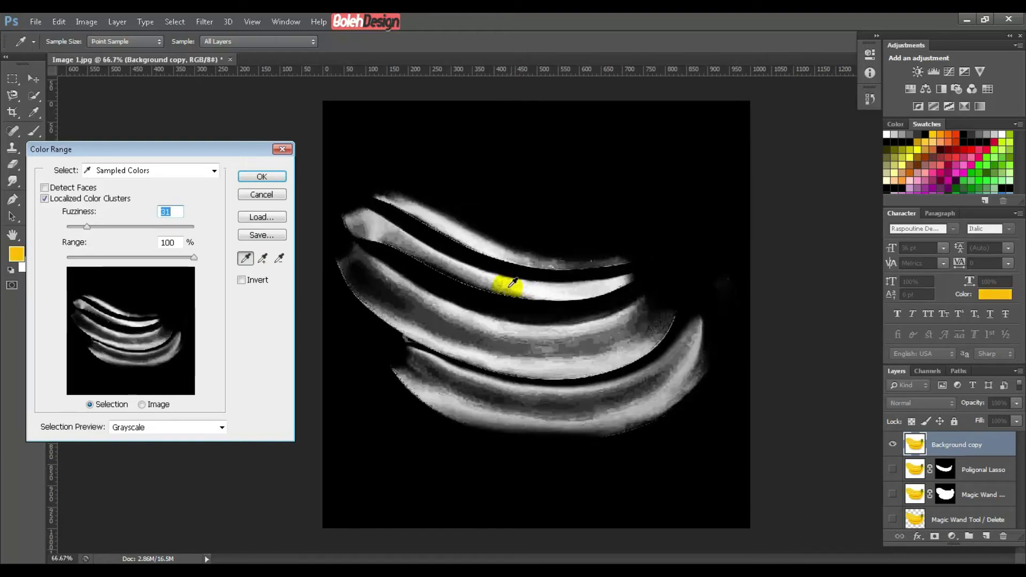
{"action": "left_click", "coordinate": [495, 283]}
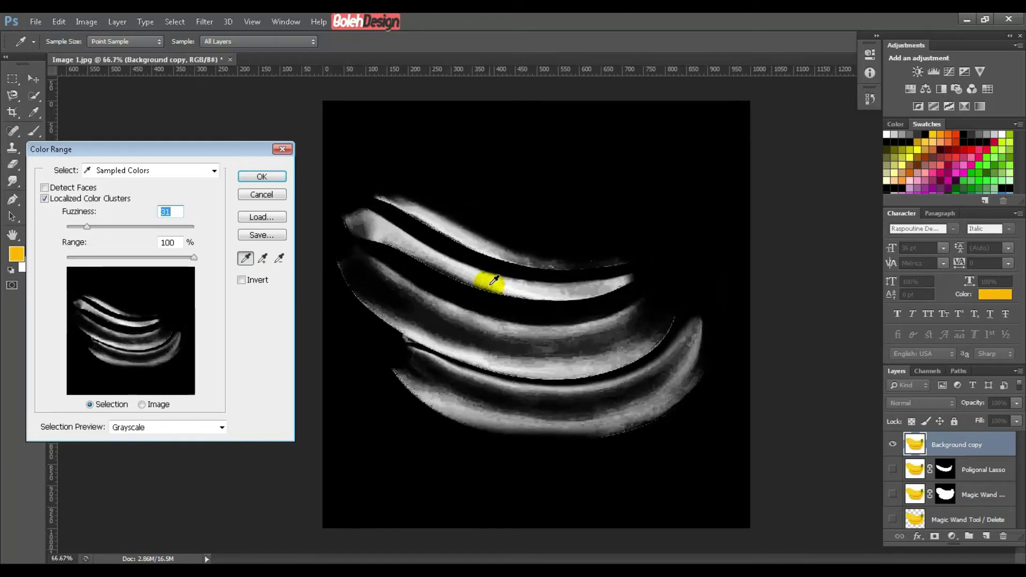
{"action": "left_click", "coordinate": [516, 284]}
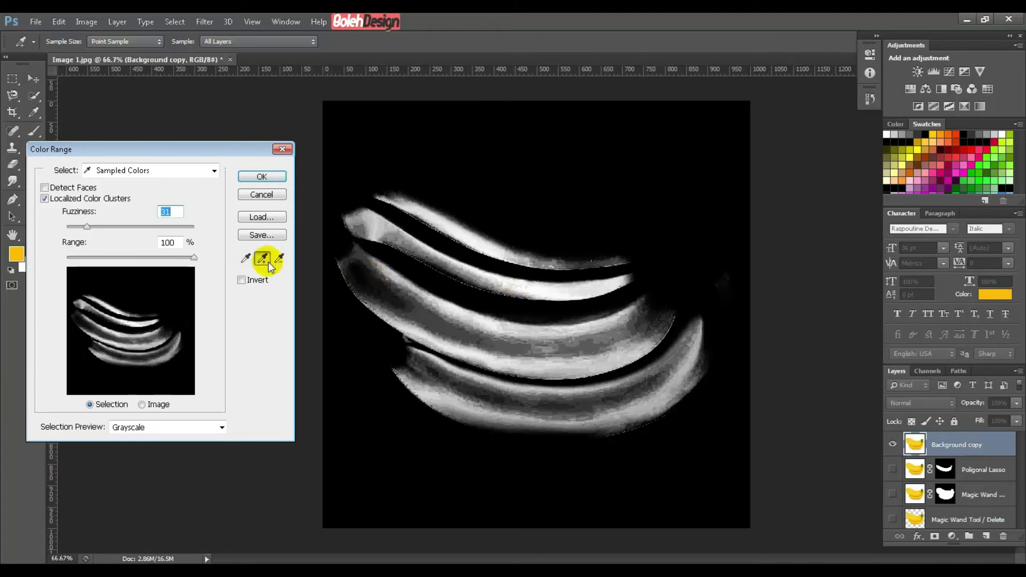
{"action": "mouse_move", "coordinate": [419, 268]}
{"action": "left_mouse_down"}
{"action": "mouse_move", "coordinate": [388, 292]}
{"action": "mouse_move", "coordinate": [361, 262]}
{"action": "mouse_move", "coordinate": [362, 251]}
{"action": "mouse_move", "coordinate": [396, 241]}
{"action": "mouse_move", "coordinate": [404, 257]}
{"action": "mouse_move", "coordinate": [391, 266]}
{"action": "mouse_move", "coordinate": [339, 244]}
{"action": "mouse_move", "coordinate": [404, 255]}
{"action": "mouse_move", "coordinate": [390, 229]}
{"action": "mouse_move", "coordinate": [409, 208]}
{"action": "mouse_move", "coordinate": [542, 271]}
{"action": "mouse_move", "coordinate": [630, 290]}
{"action": "mouse_move", "coordinate": [692, 255]}
{"action": "mouse_move", "coordinate": [699, 232]}
{"action": "mouse_move", "coordinate": [682, 263]}
{"action": "mouse_move", "coordinate": [694, 299]}
{"action": "mouse_move", "coordinate": [645, 349]}
{"action": "mouse_move", "coordinate": [649, 359]}
{"action": "mouse_move", "coordinate": [575, 379]}
{"action": "mouse_move", "coordinate": [479, 364]}
{"action": "mouse_move", "coordinate": [446, 268]}
{"action": "left_mouse_up"}
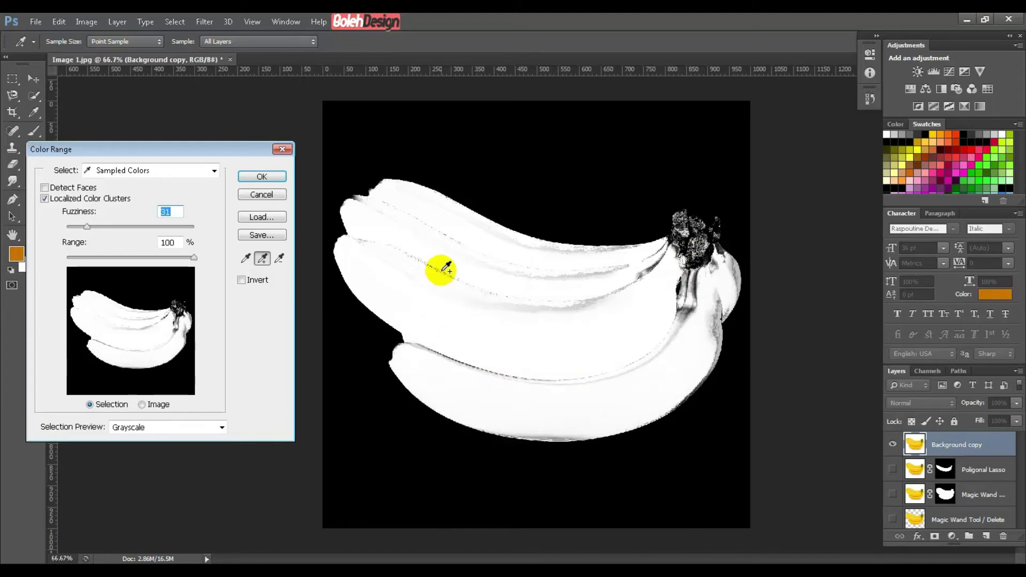
Step: Show the image in the dialog preview and resample the white background, adding the tones above, beside and below the bananas
{"action": "left_click", "coordinate": [141, 405]}
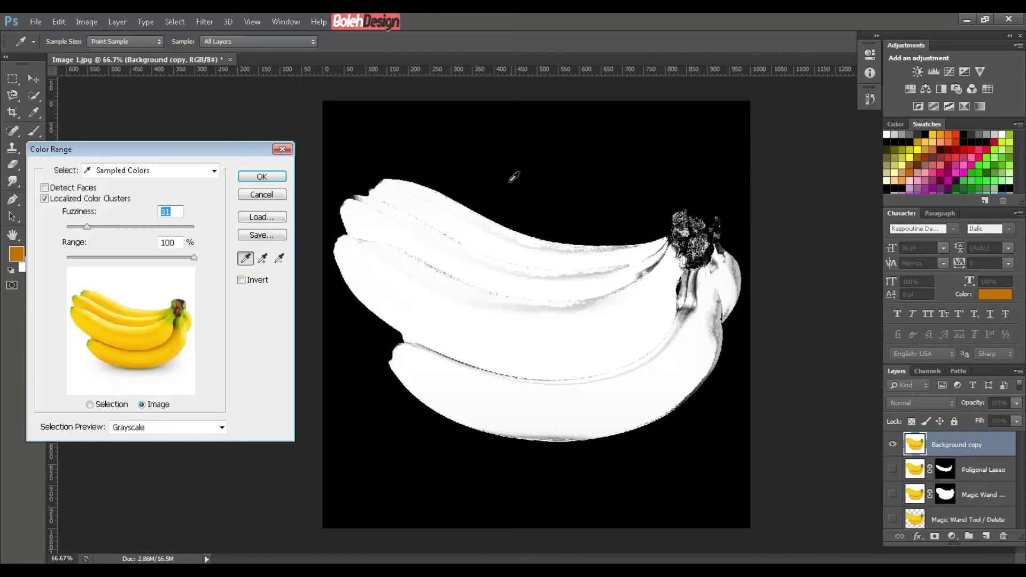
{"action": "left_click", "coordinate": [526, 169]}
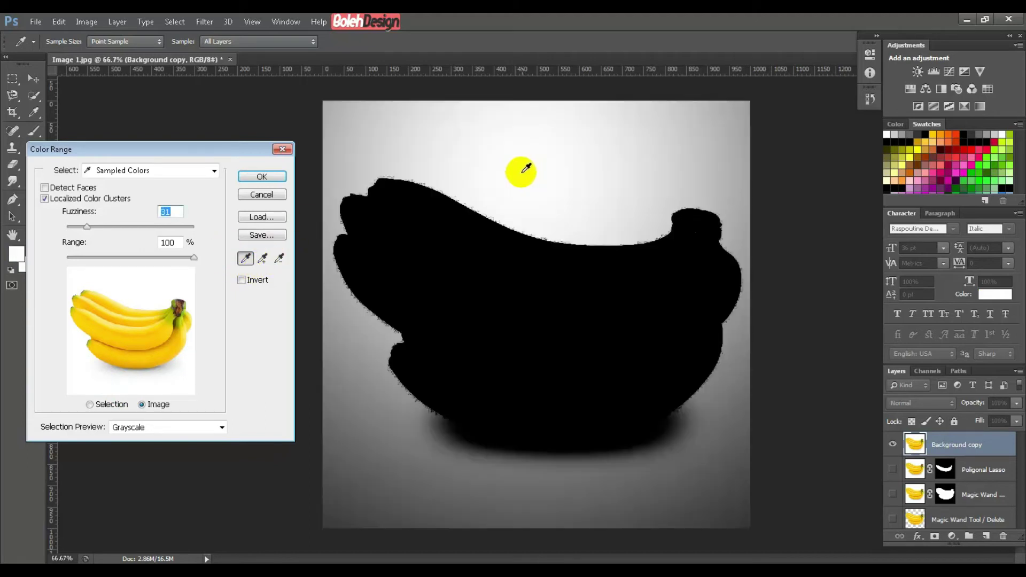
{"action": "left_click", "coordinate": [703, 448]}
{"action": "left_click", "coordinate": [447, 479]}
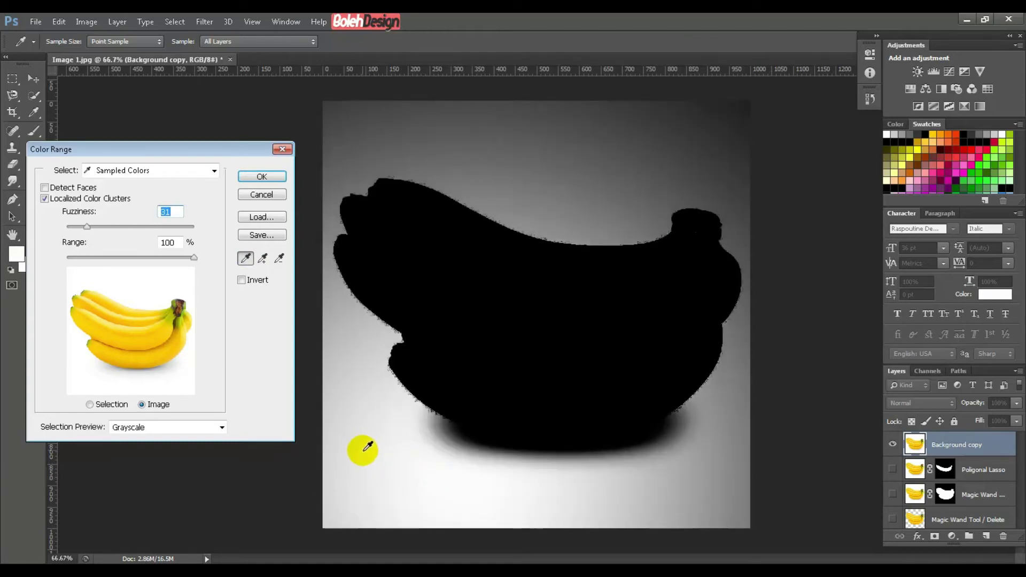
{"action": "left_click", "coordinate": [325, 369]}
{"action": "left_click", "coordinate": [263, 259]}
{"action": "left_click", "coordinate": [332, 293]}
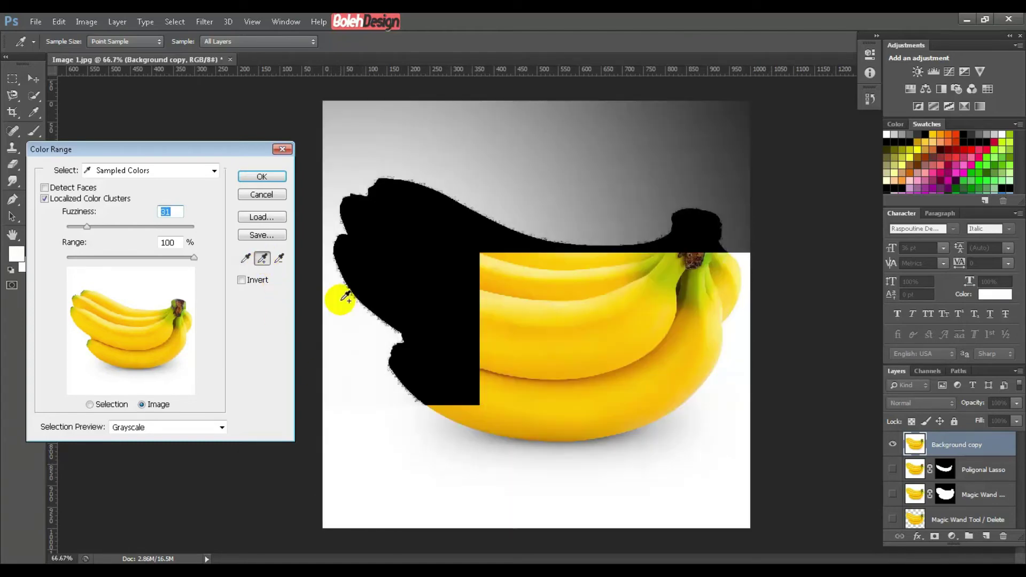
{"action": "mouse_move", "coordinate": [340, 174]}
{"action": "left_mouse_down"}
{"action": "mouse_move", "coordinate": [392, 146]}
{"action": "mouse_move", "coordinate": [503, 140]}
{"action": "mouse_move", "coordinate": [721, 169]}
{"action": "left_mouse_up"}
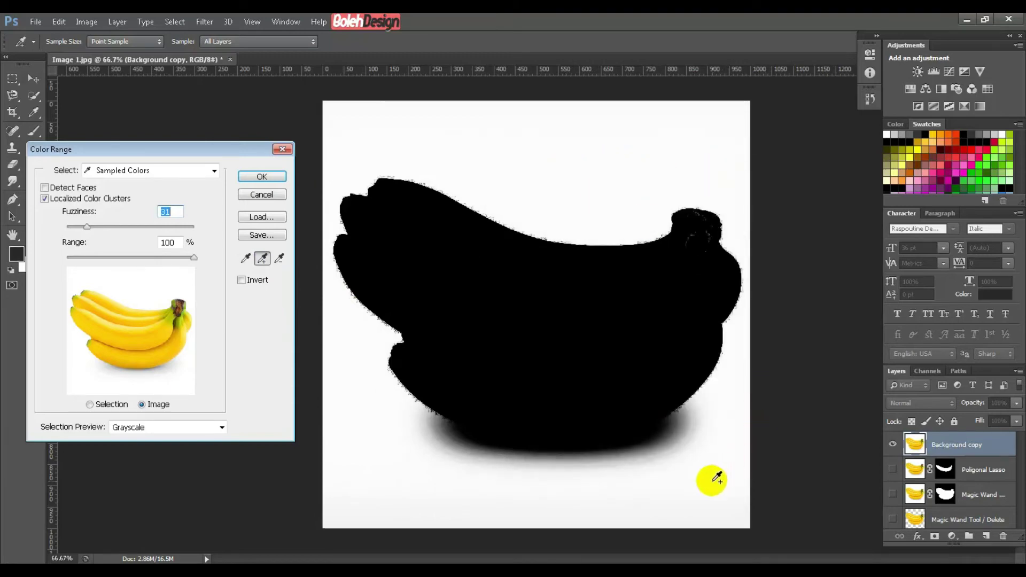
{"action": "left_click", "coordinate": [664, 448]}
{"action": "mouse_move", "coordinate": [663, 448]}
{"action": "left_mouse_down"}
{"action": "mouse_move", "coordinate": [527, 457]}
{"action": "mouse_move", "coordinate": [408, 423]}
{"action": "mouse_move", "coordinate": [347, 503]}
{"action": "mouse_move", "coordinate": [321, 507]}
{"action": "left_mouse_up"}
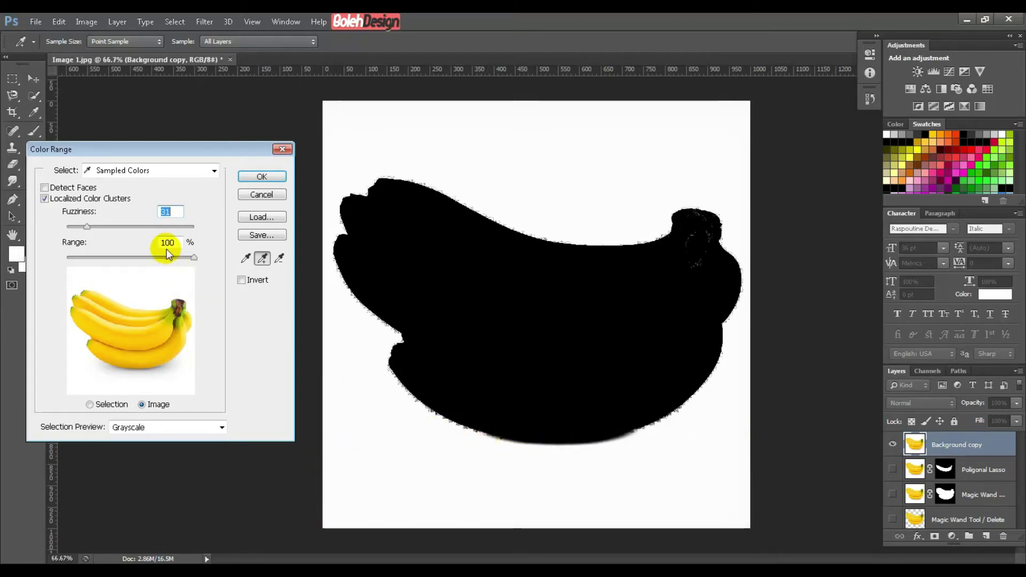
Step: Set the fuzziness to 141 and the range to 100%, and apply the inverted color range as a selection
{"action": "left_click_drag", "start_coordinate": [192, 258], "coordinate": [211, 272]}
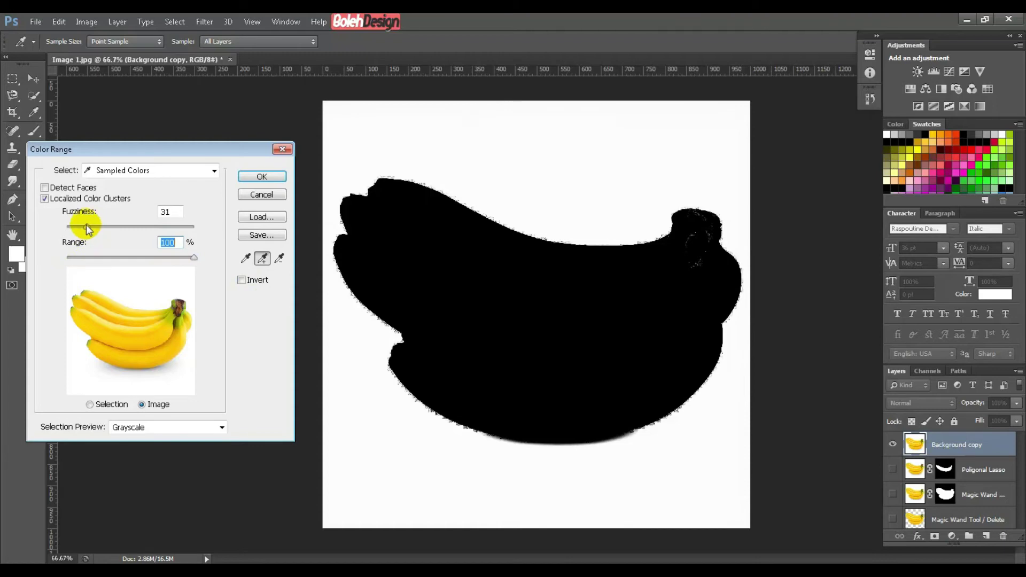
{"action": "mouse_move", "coordinate": [88, 227]}
{"action": "left_mouse_down"}
{"action": "mouse_move", "coordinate": [145, 230]}
{"action": "mouse_move", "coordinate": [72, 226]}
{"action": "left_mouse_up"}
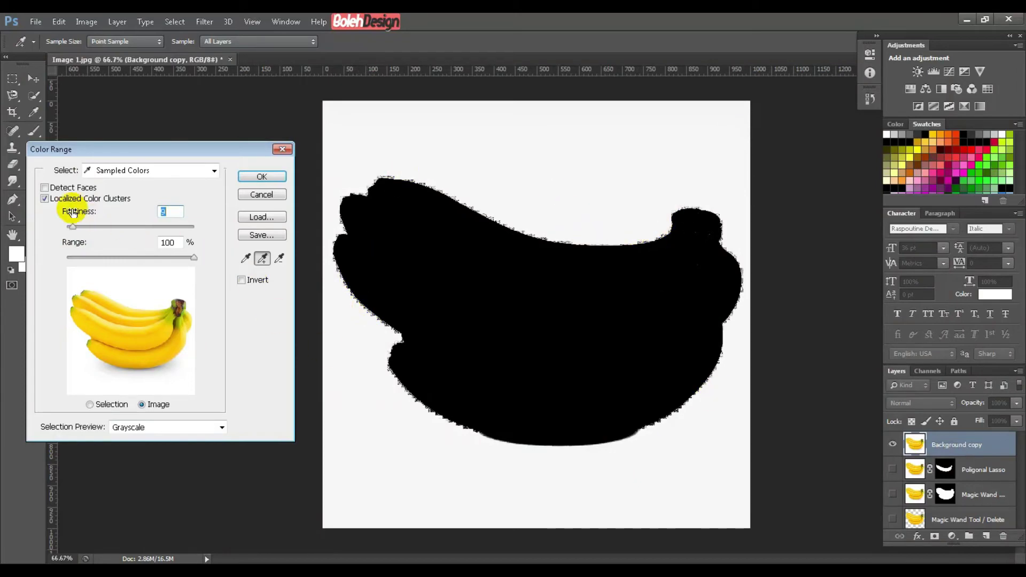
{"action": "left_click_drag", "start_coordinate": [74, 229], "coordinate": [159, 226]}
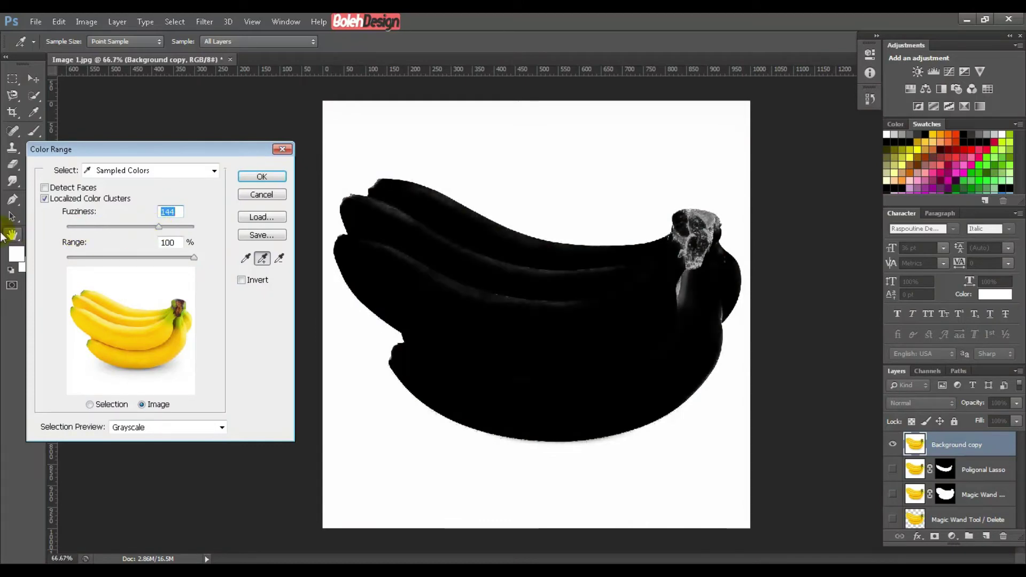
{"action": "mouse_move", "coordinate": [154, 229]}
{"action": "left_mouse_down"}
{"action": "mouse_move", "coordinate": [165, 226]}
{"action": "mouse_move", "coordinate": [156, 226]}
{"action": "left_mouse_up"}
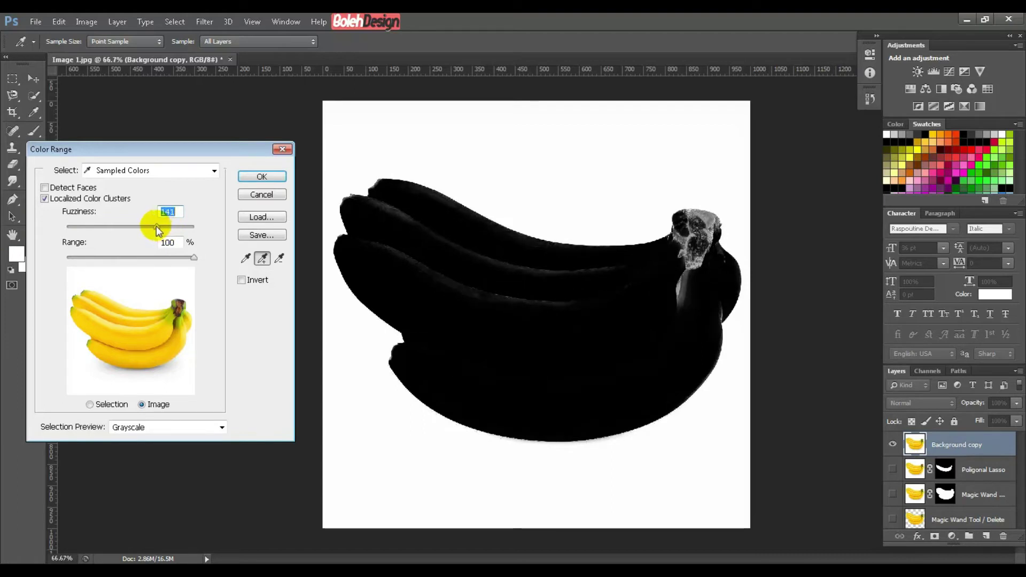
{"action": "left_click", "coordinate": [241, 280]}
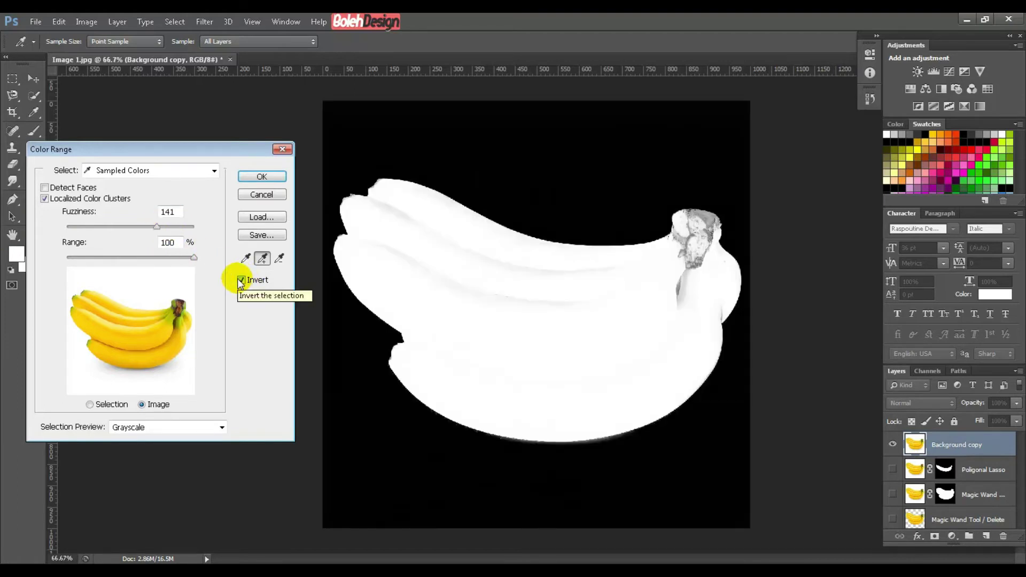
{"action": "left_click", "coordinate": [263, 178]}
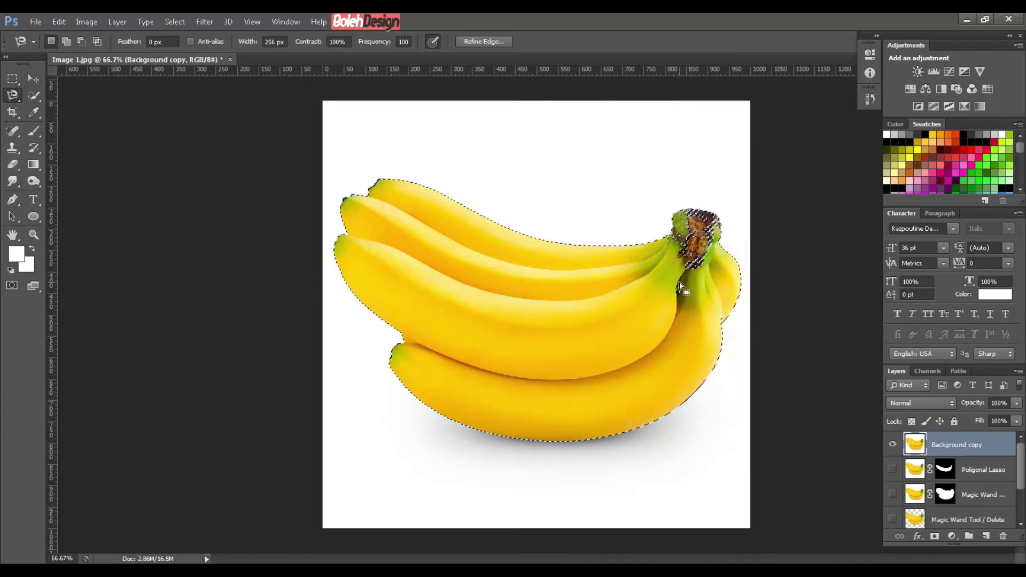
Step: Save the banana selection to a new channel named Baru in Image 1.jpg
{"action": "left_click", "coordinate": [937, 373]}
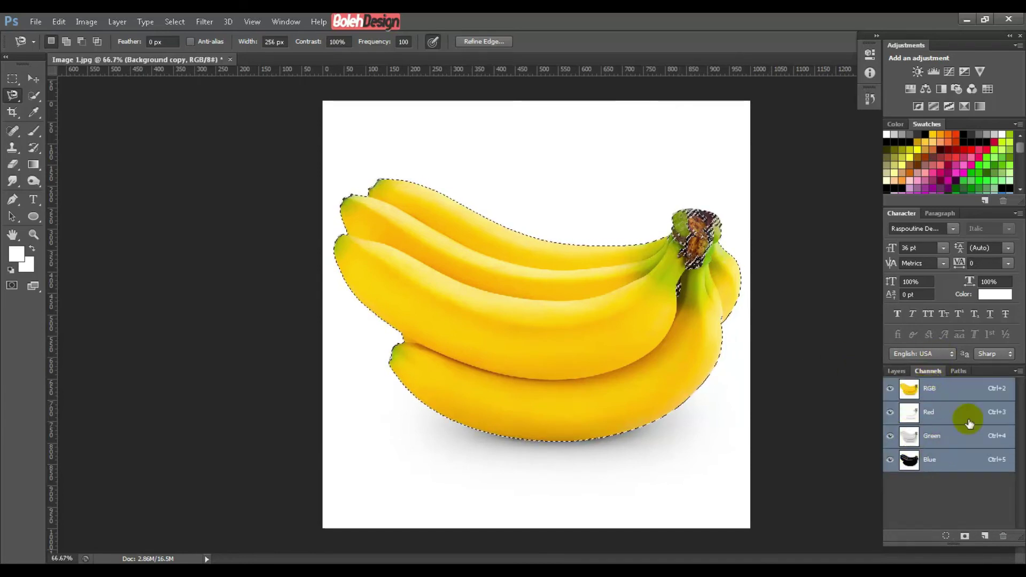
{"action": "left_click", "coordinate": [182, 23]}
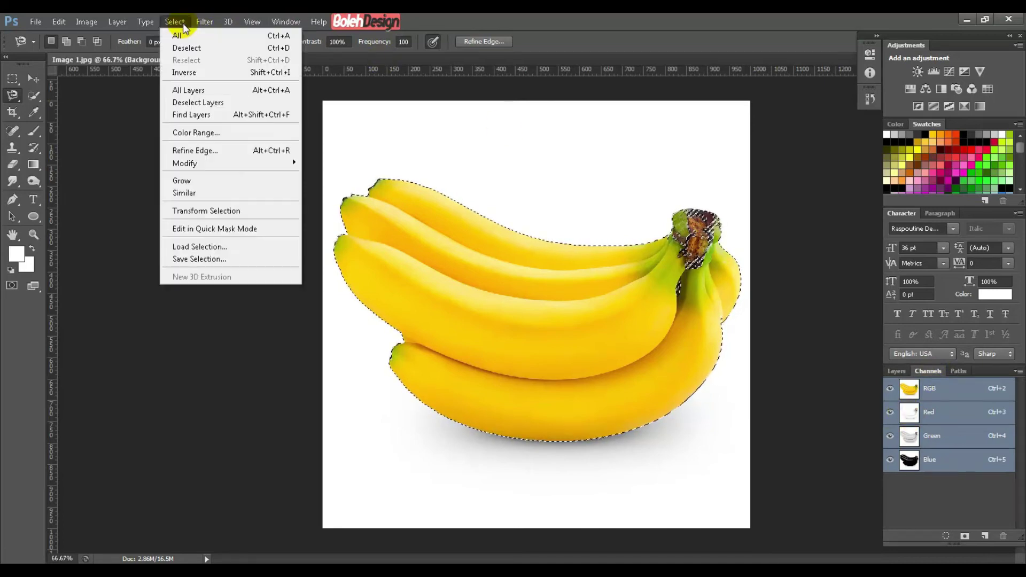
{"action": "left_click", "coordinate": [204, 259]}
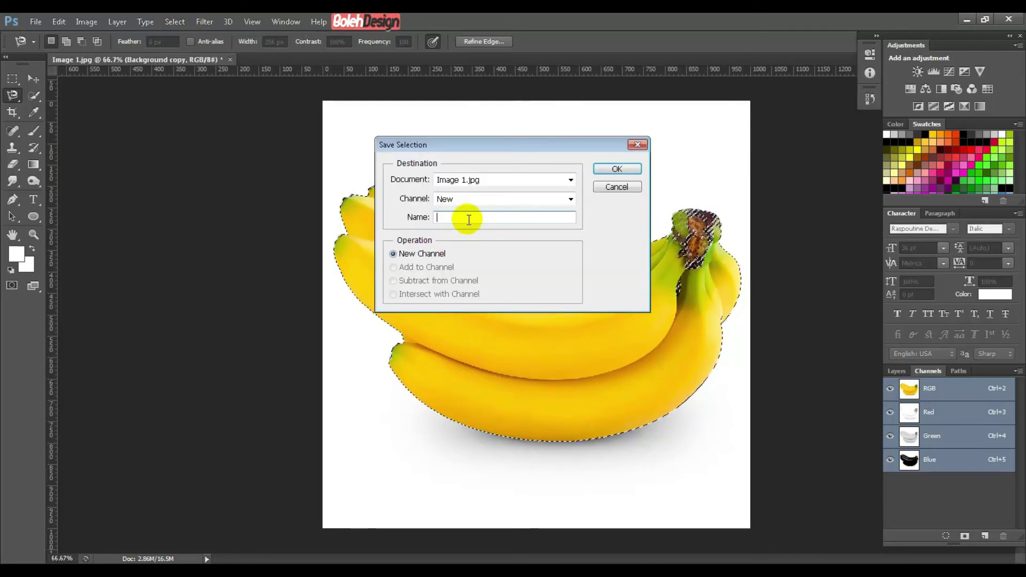
{"action": "type", "text": "Ne"}
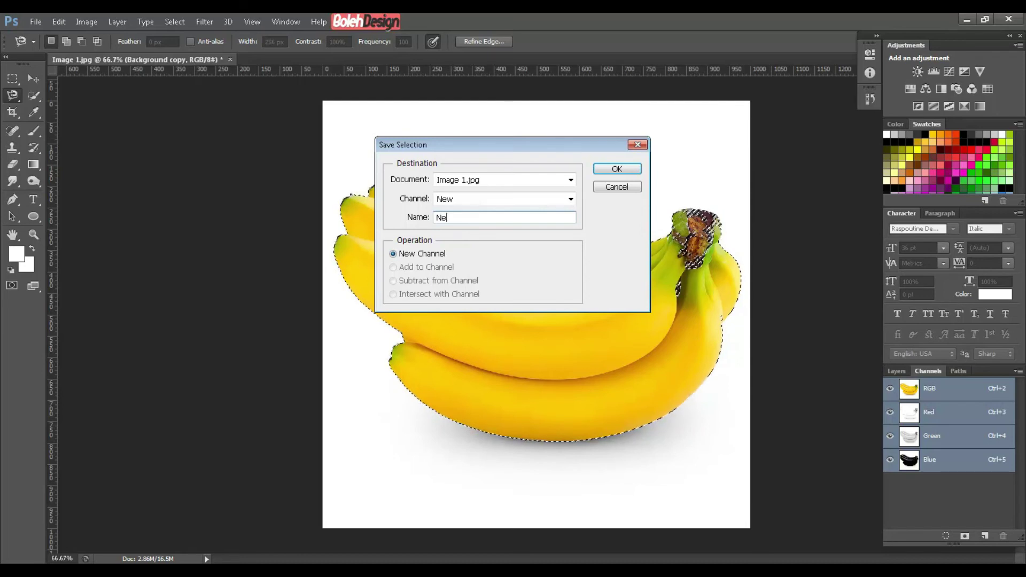
{"action": "type", "text": "w"}
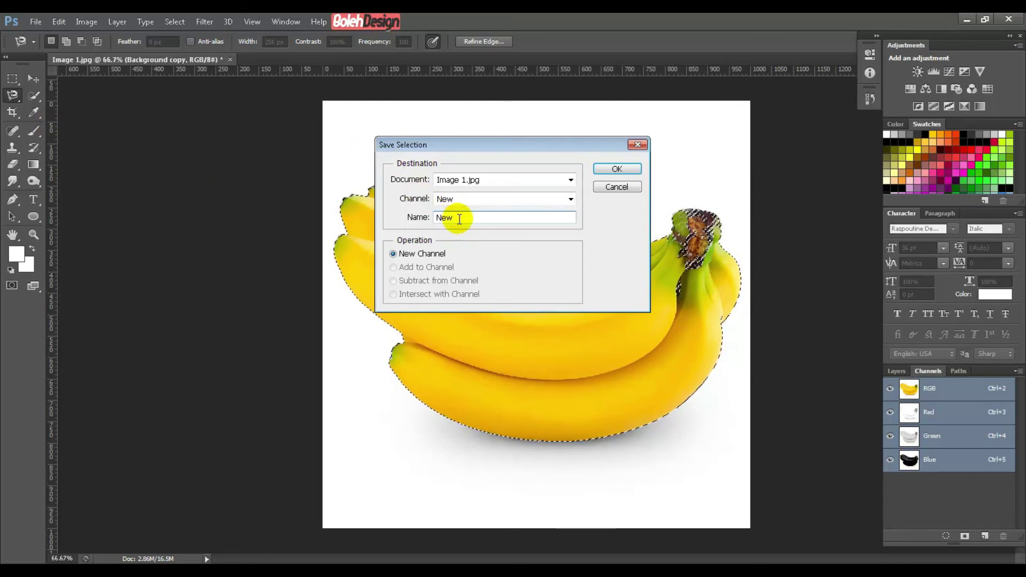
{"action": "left_click_drag", "start_coordinate": [457, 217], "coordinate": [407, 203]}
{"action": "type", "text": "Baru"}
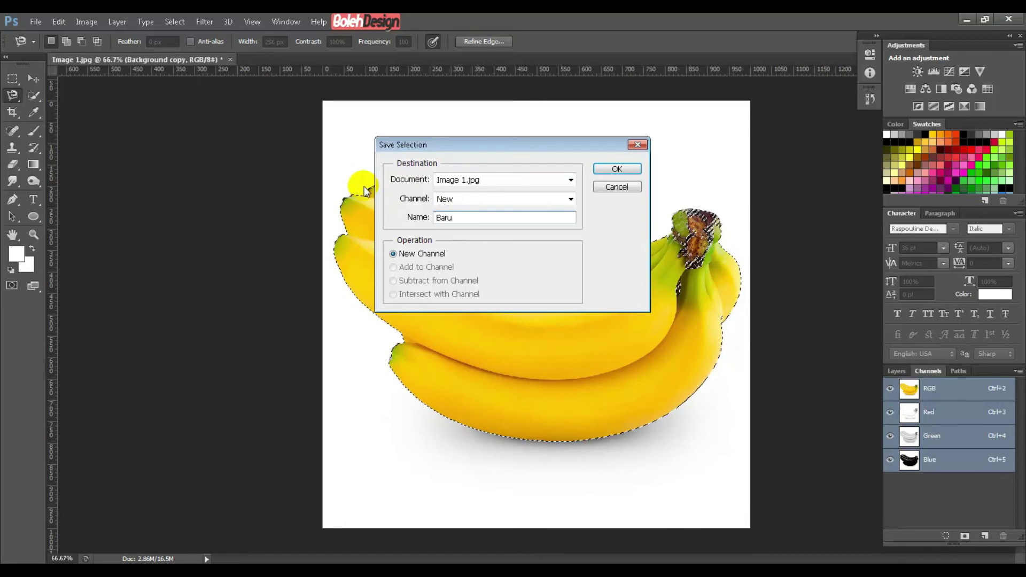
{"action": "left_click", "coordinate": [630, 167]}
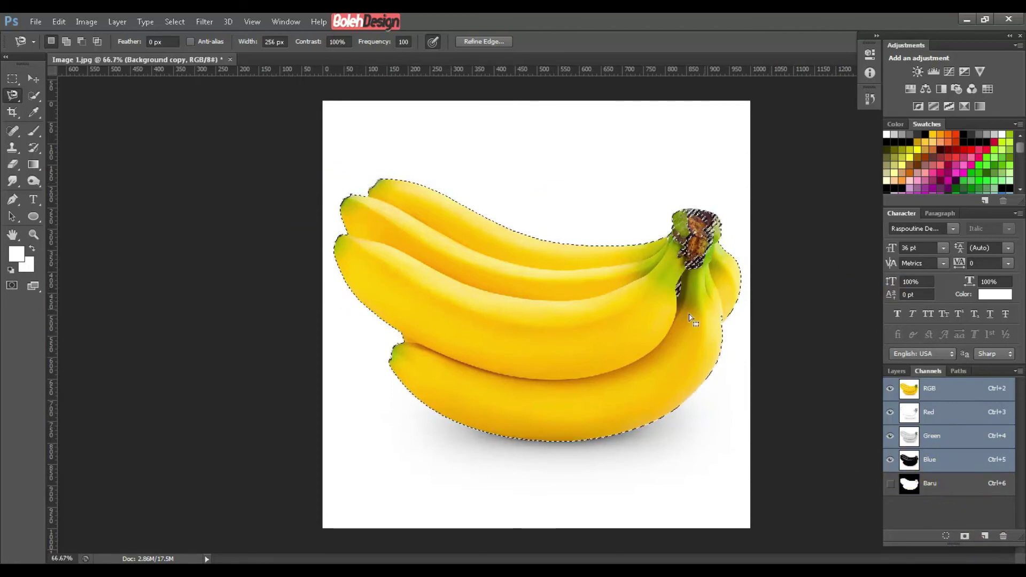
Step: Display the Baru channel, deselect the bananas, and apply Levels with input values 31, 0.89 and 128
{"action": "left_click", "coordinate": [939, 483]}
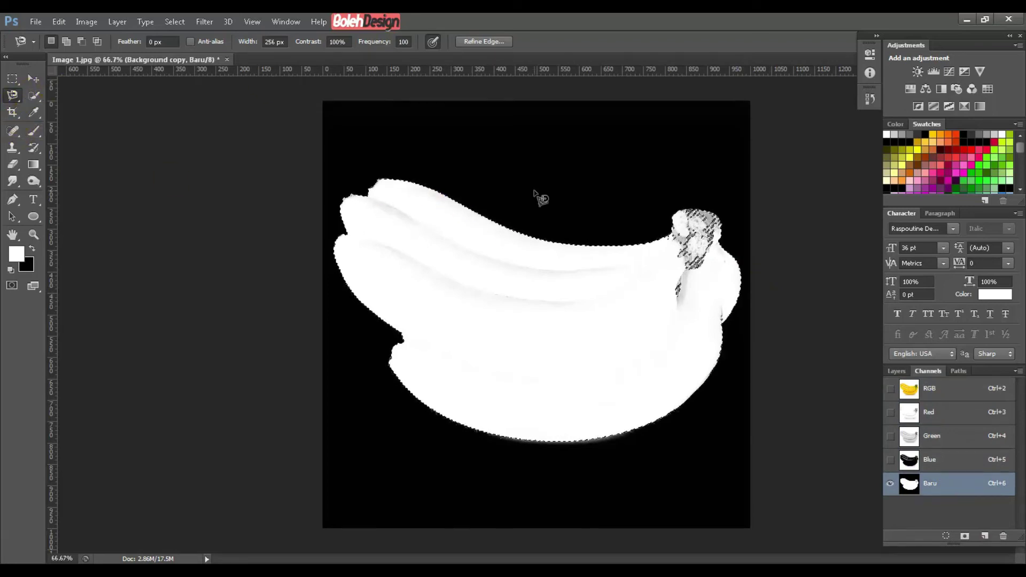
{"action": "left_click", "coordinate": [519, 297]}
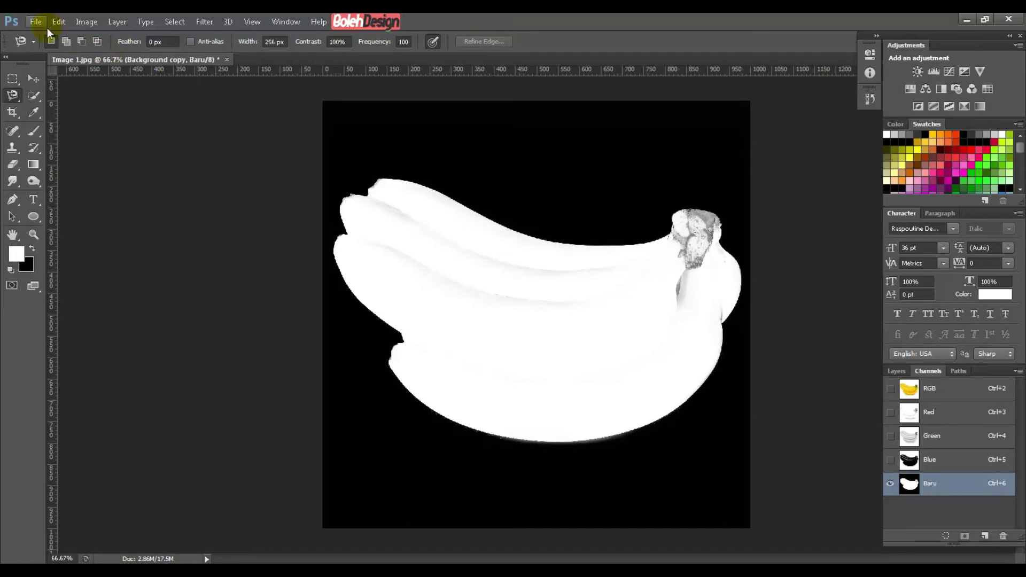
{"action": "left_click", "coordinate": [79, 25]}
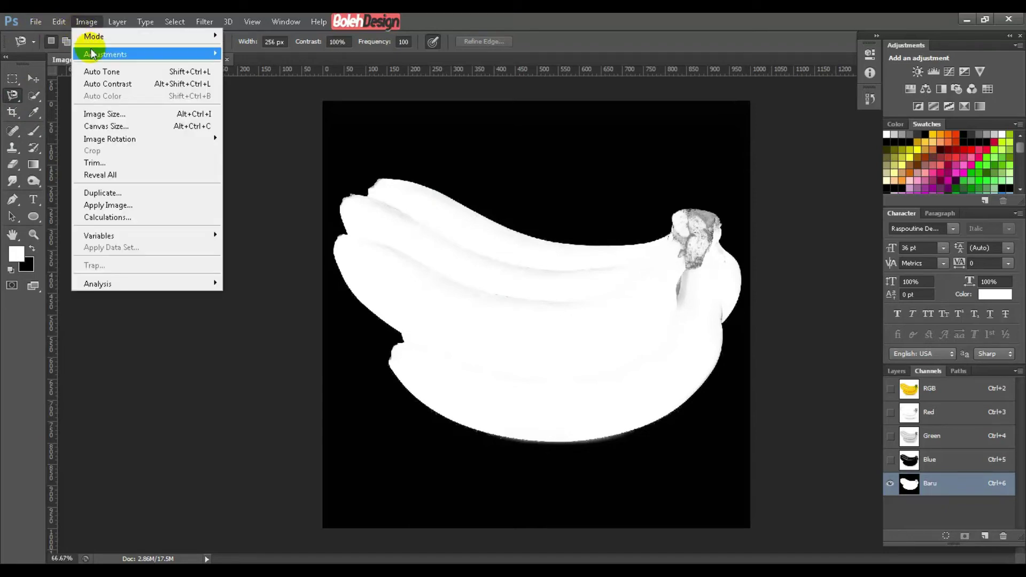
{"action": "mouse_move", "coordinate": [96, 58]}
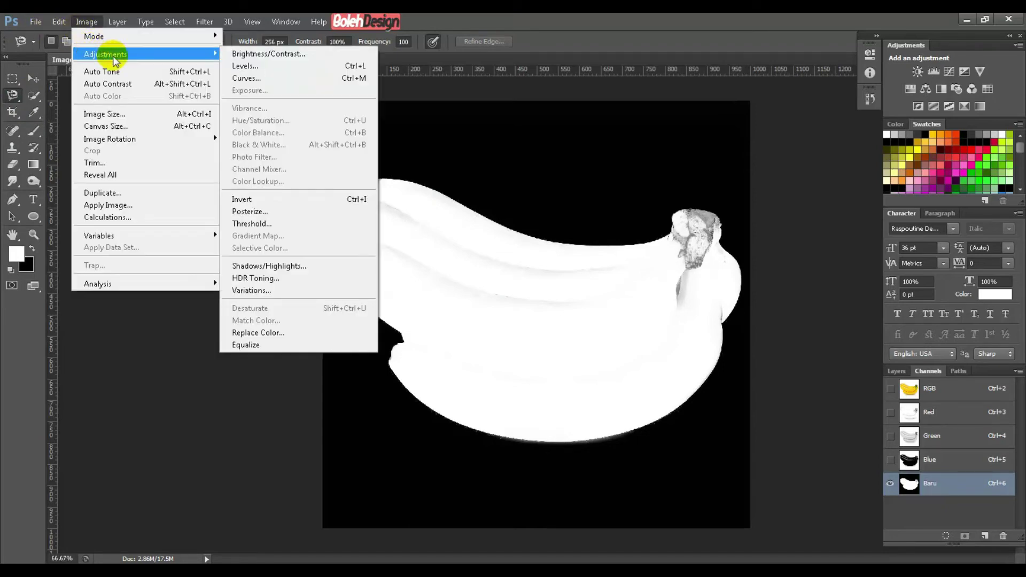
{"action": "left_click", "coordinate": [255, 69]}
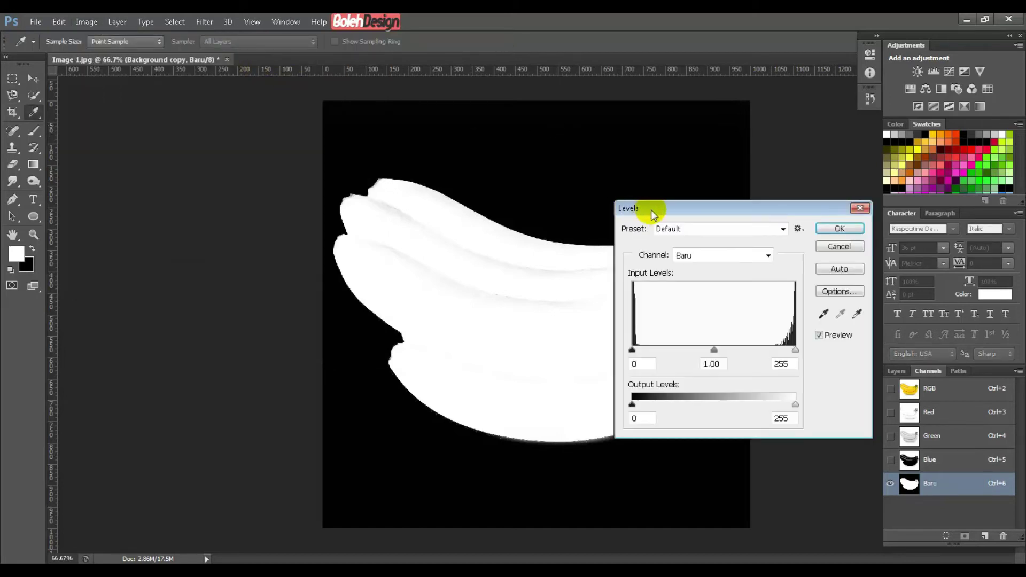
{"action": "left_click_drag", "start_coordinate": [648, 210], "coordinate": [809, 234]}
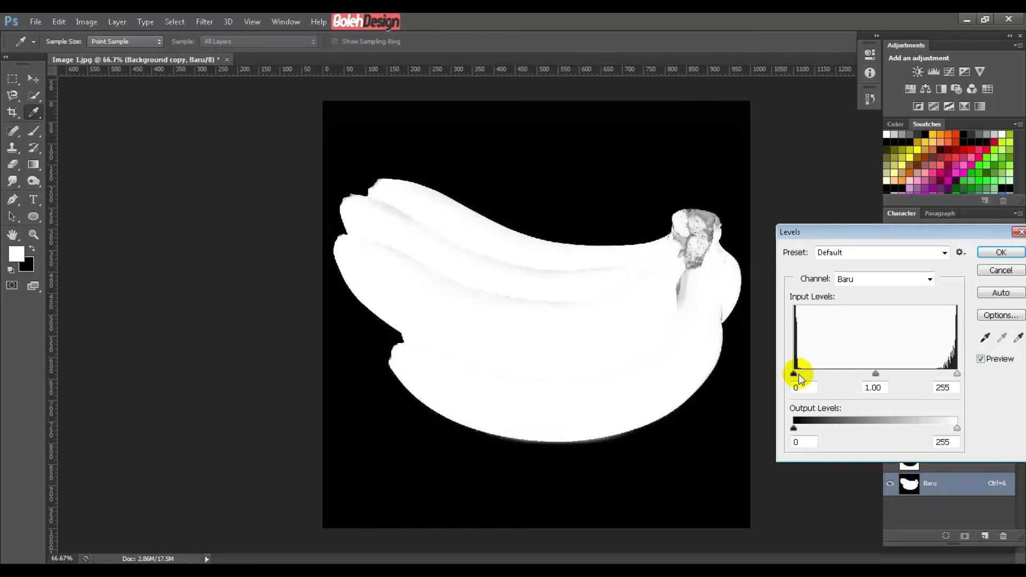
{"action": "left_click_drag", "start_coordinate": [957, 374], "coordinate": [813, 372]}
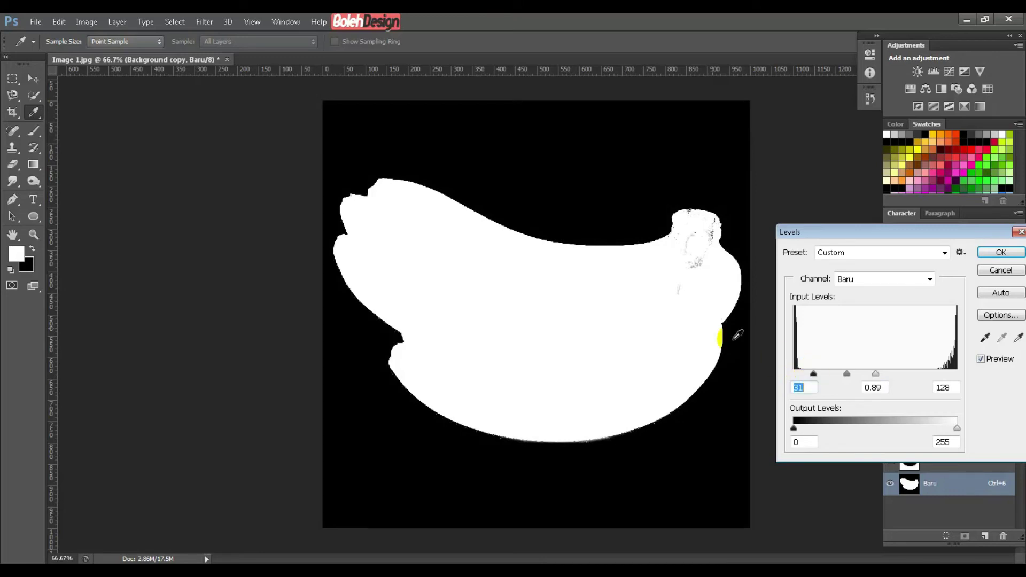
{"action": "left_click", "coordinate": [1007, 254]}
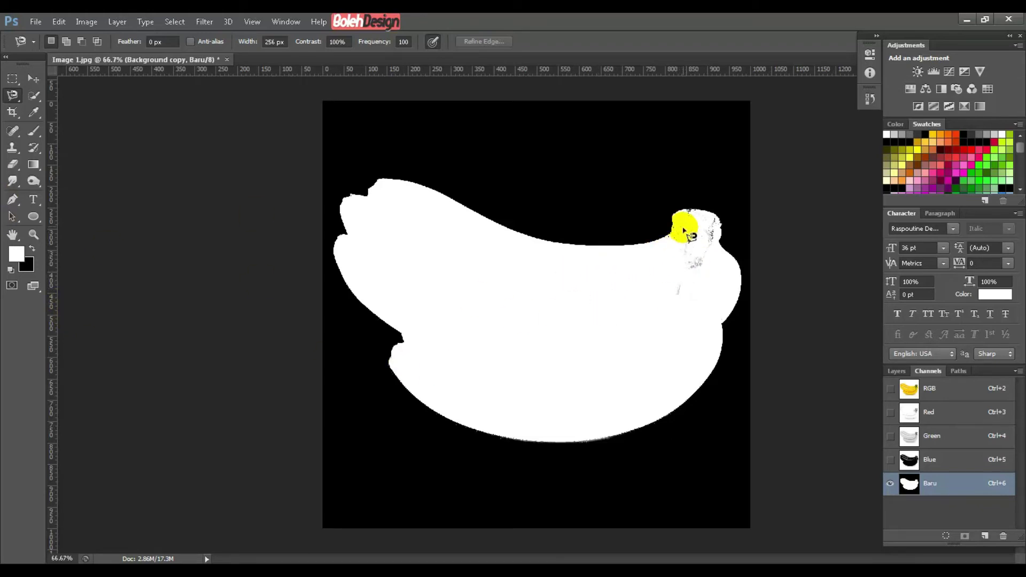
Step: Paint over the remaining grey specks around the banana stem in the Baru channel with a white brush
{"action": "left_click", "coordinate": [34, 132]}
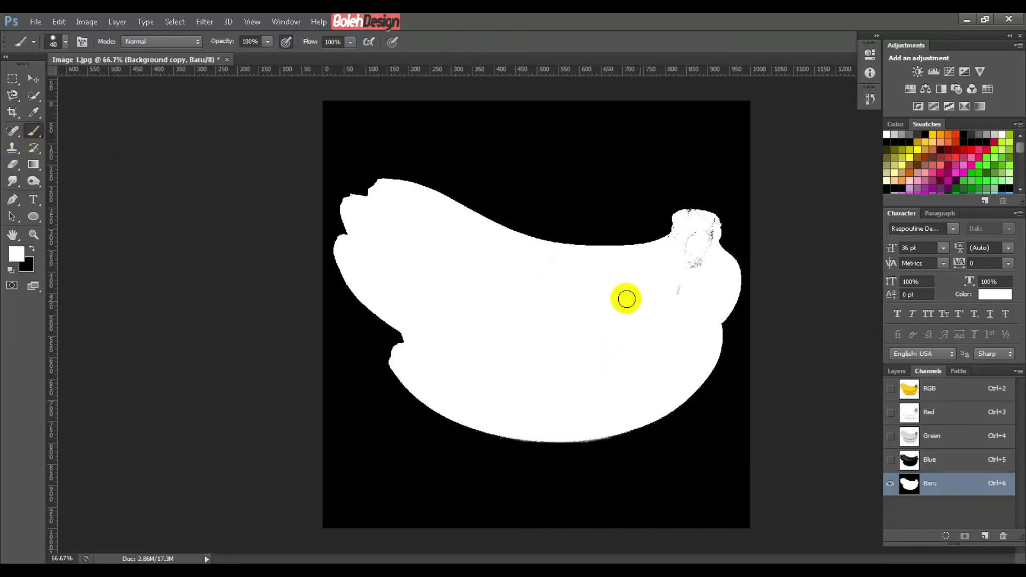
{"action": "mouse_move", "coordinate": [684, 299]}
{"action": "left_mouse_down"}
{"action": "mouse_move", "coordinate": [696, 248]}
{"action": "mouse_move", "coordinate": [685, 254]}
{"action": "mouse_move", "coordinate": [691, 238]}
{"action": "mouse_move", "coordinate": [678, 242]}
{"action": "mouse_move", "coordinate": [689, 218]}
{"action": "mouse_move", "coordinate": [706, 220]}
{"action": "mouse_move", "coordinate": [698, 257]}
{"action": "mouse_move", "coordinate": [685, 235]}
{"action": "left_mouse_up"}
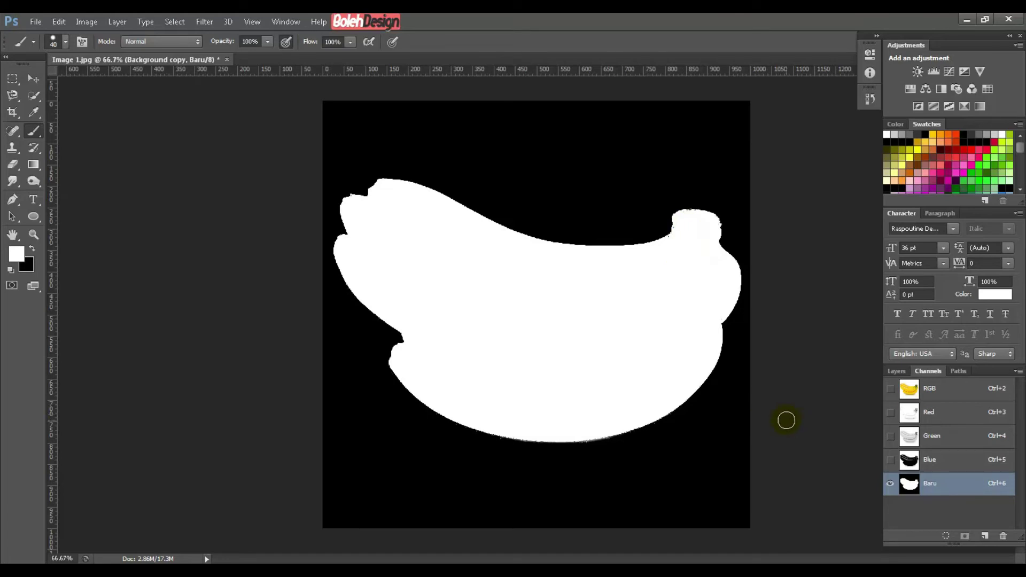
Step: Load the Baru channel as a selection and use it to add a layer mask to the Background copy layer
{"action": "left_click", "coordinate": [912, 484], "text": "ctrl"}
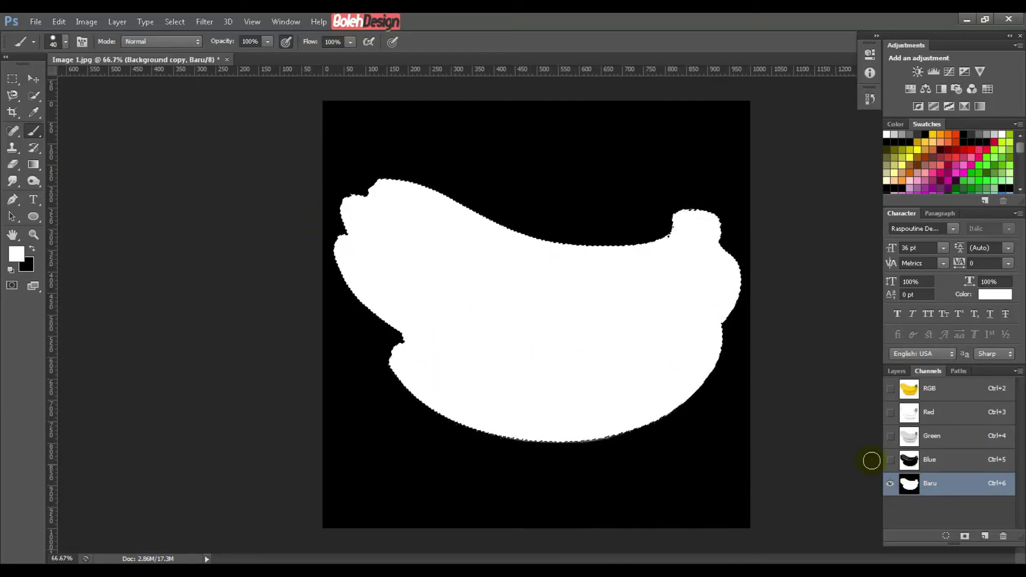
{"action": "left_click", "coordinate": [896, 371]}
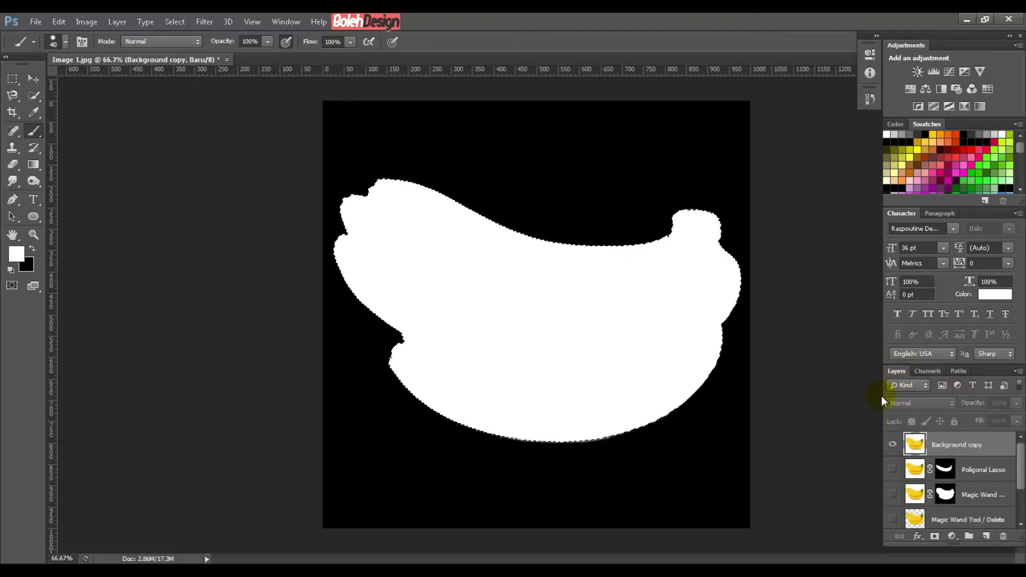
{"action": "left_click", "coordinate": [956, 445]}
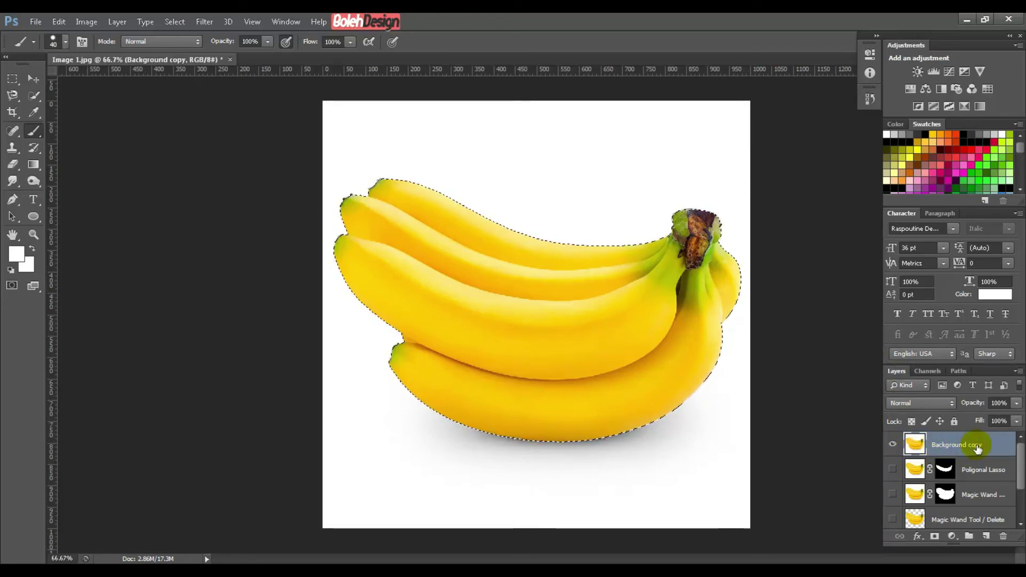
{"action": "left_click", "coordinate": [934, 536]}
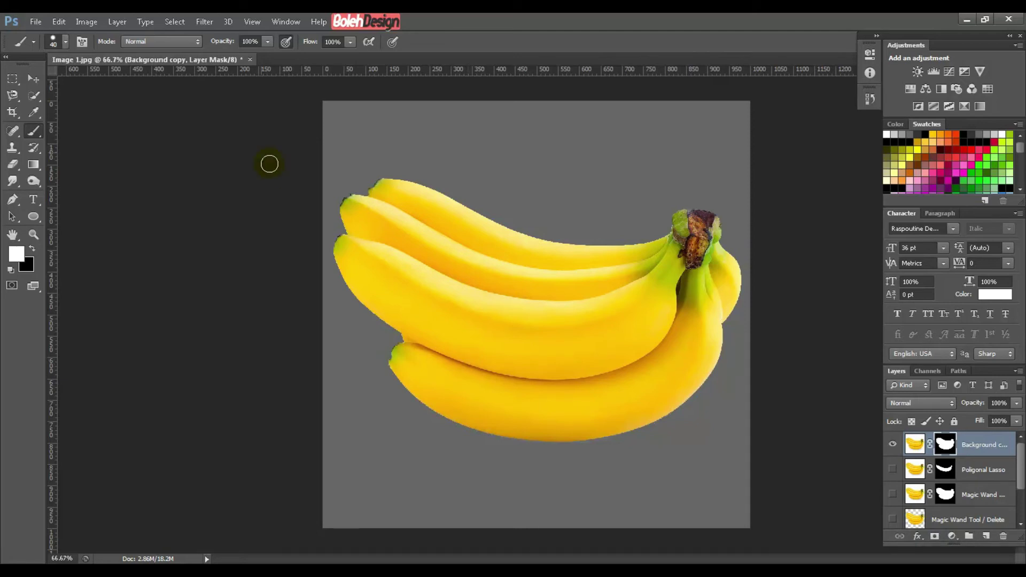
{"action": "left_click", "coordinate": [210, 24]}
{"action": "mouse_move", "coordinate": [176, 20]}
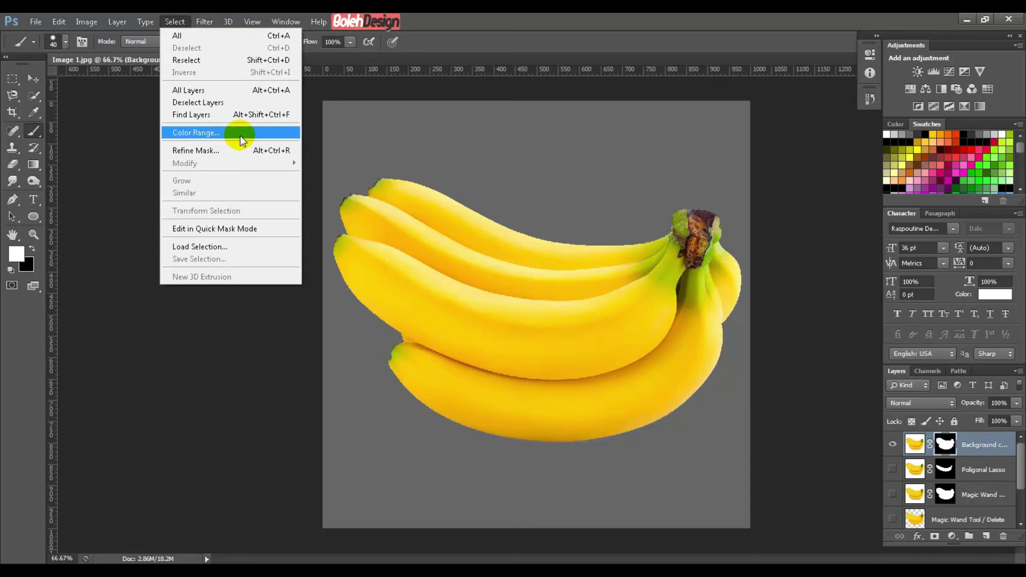
{"action": "left_click", "coordinate": [477, 40]}
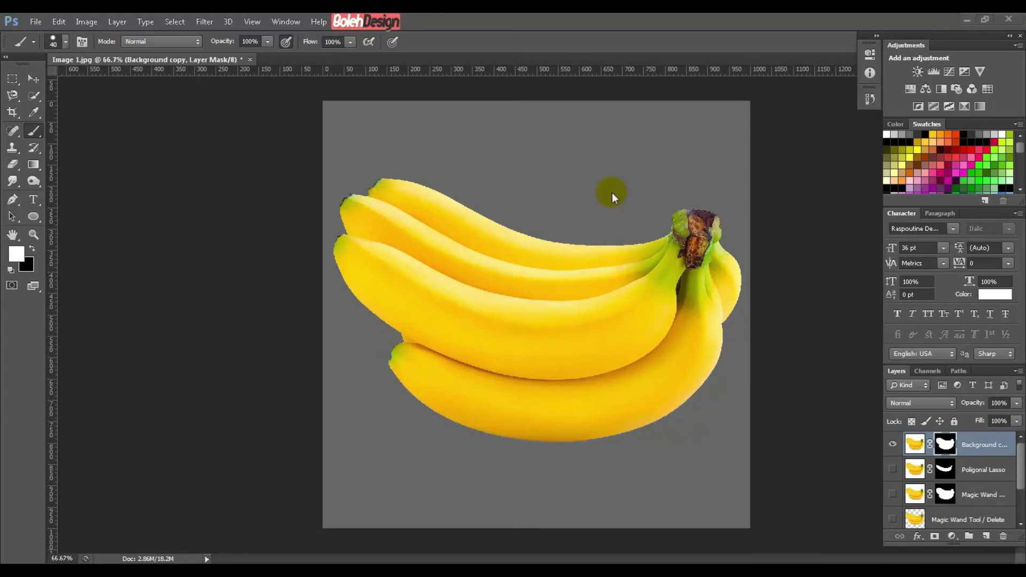
Step: Rename the masked Background copy layer as Color Range
{"action": "double_click", "coordinate": [980, 445]}
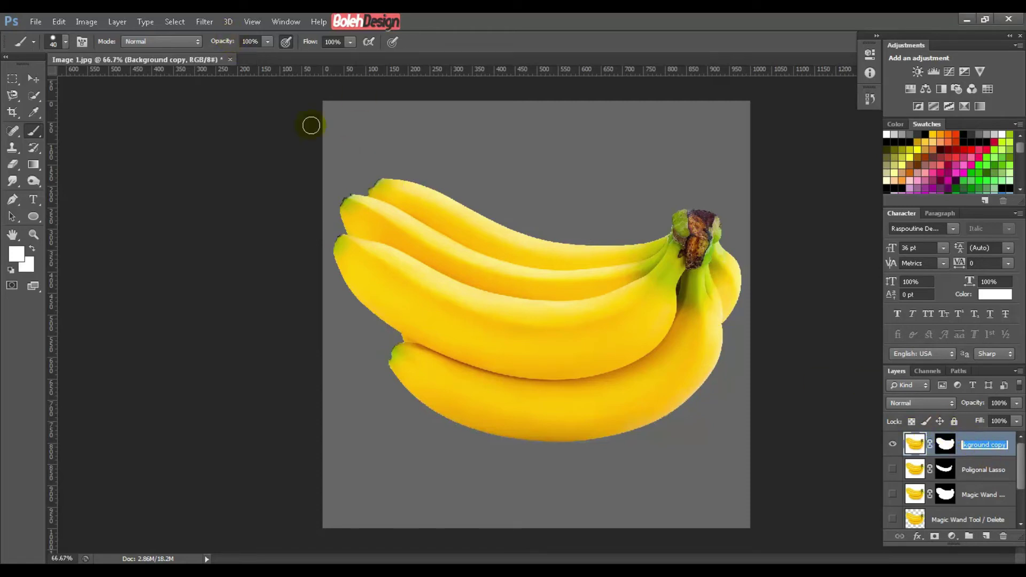
{"action": "left_click", "coordinate": [173, 21]}
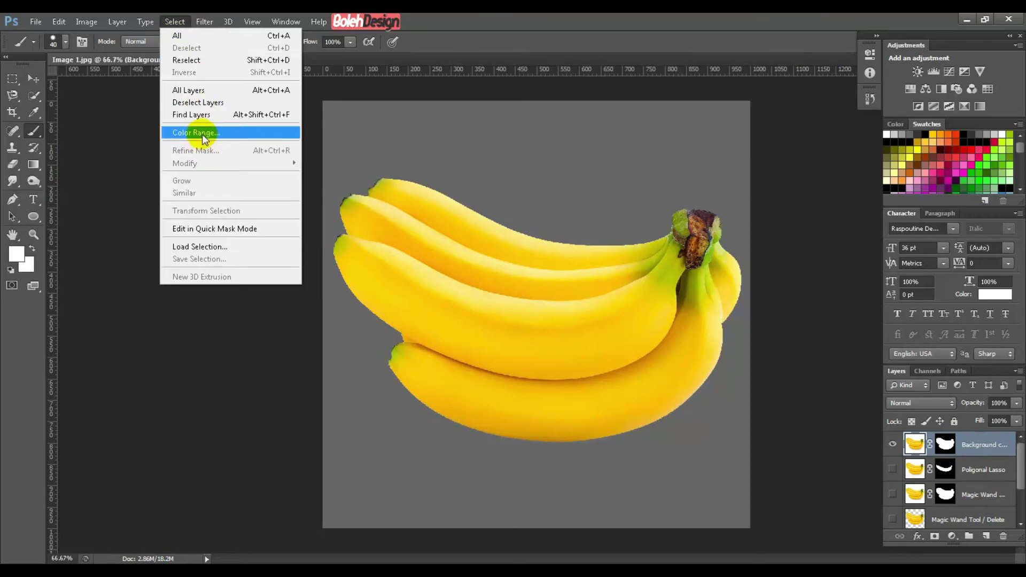
{"action": "left_click", "coordinate": [991, 451]}
{"action": "double_click", "coordinate": [985, 444]}
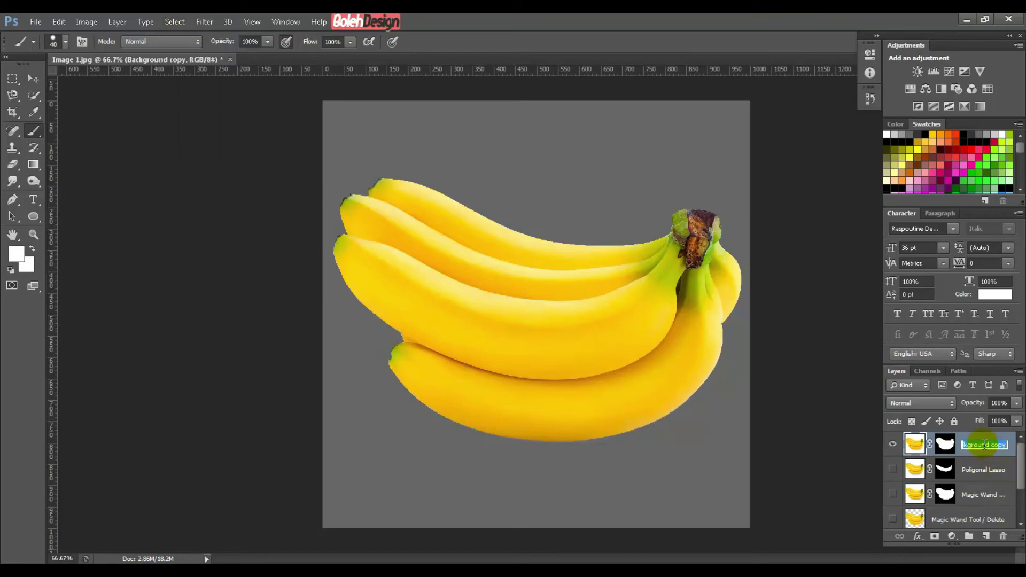
{"action": "type", "text": "c"}
{"action": "type", "text": "olor Range"}
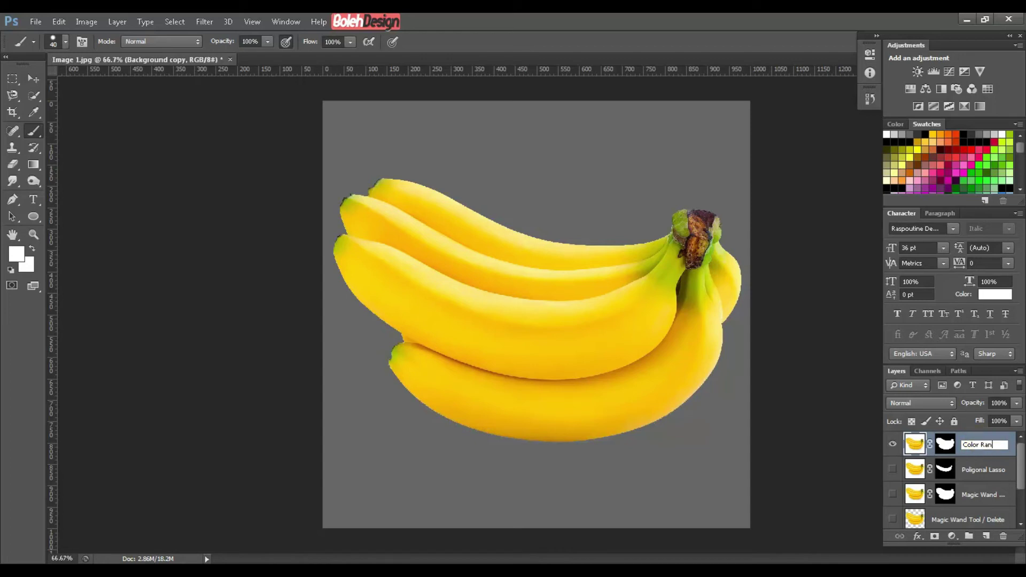
{"action": "left_click", "coordinate": [969, 466]}
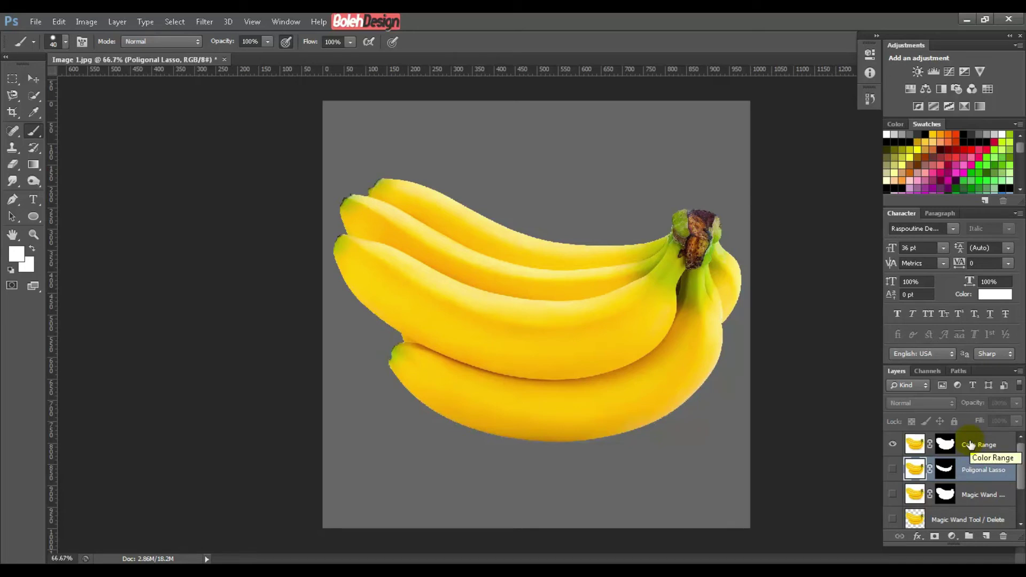
Step: Hide the Color Range layer, duplicate the Background layer, and move the duplicate to the top of the layer stack
{"action": "left_click", "coordinate": [894, 445]}
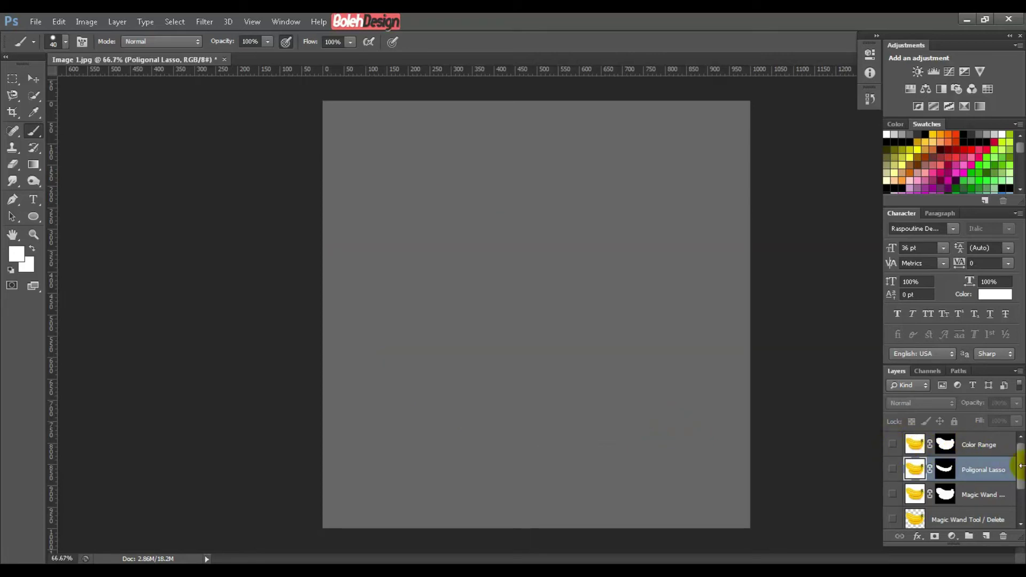
{"action": "left_click_drag", "start_coordinate": [1022, 458], "coordinate": [1018, 502]}
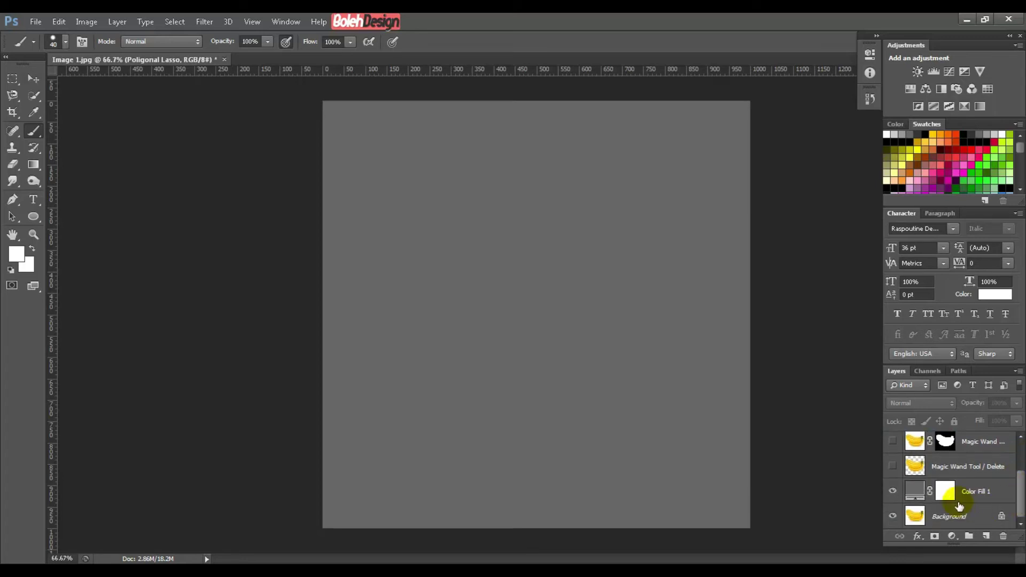
{"action": "left_click", "coordinate": [956, 494]}
{"action": "left_click", "coordinate": [965, 517]}
{"action": "key", "text": "ctrl+j"}
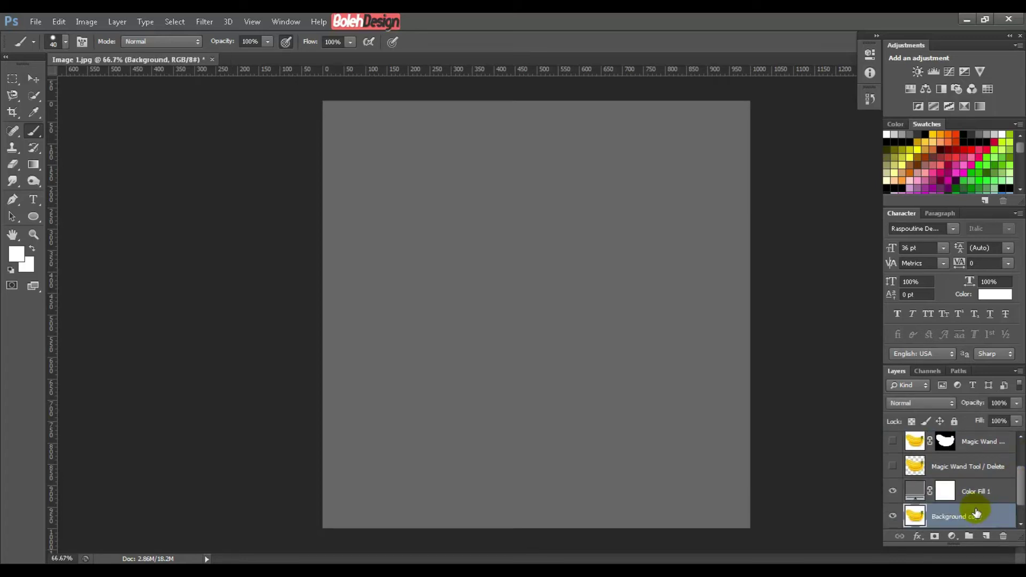
{"action": "mouse_move", "coordinate": [973, 517]}
{"action": "left_mouse_down"}
{"action": "mouse_move", "coordinate": [979, 451]}
{"action": "mouse_move", "coordinate": [962, 390]}
{"action": "mouse_move", "coordinate": [971, 469]}
{"action": "mouse_move", "coordinate": [970, 443]}
{"action": "left_mouse_up"}
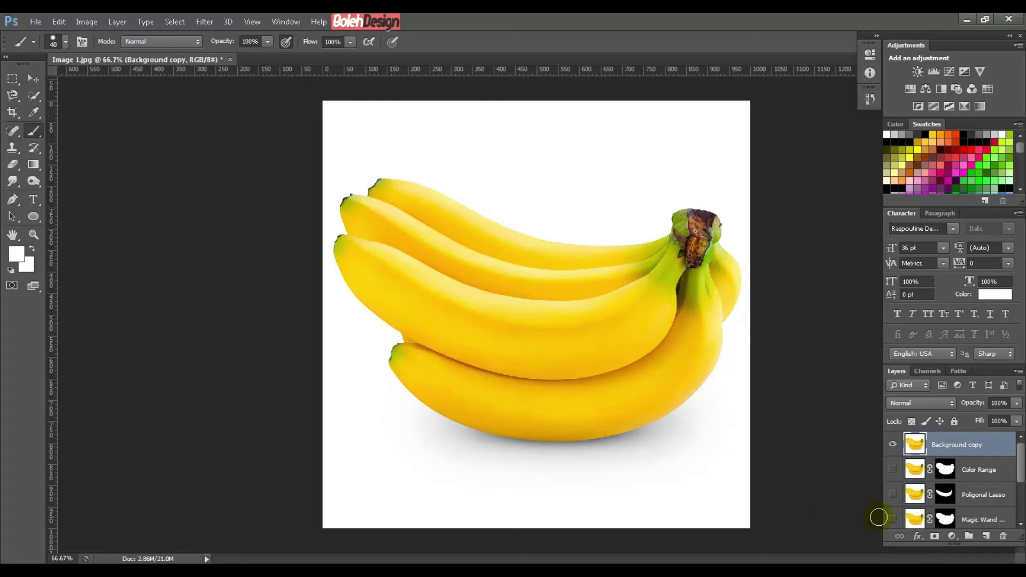
Step: Examine the color channels of the Background copy layer and the saved Baru channel alongside the layer stack
{"action": "left_click", "coordinate": [935, 372]}
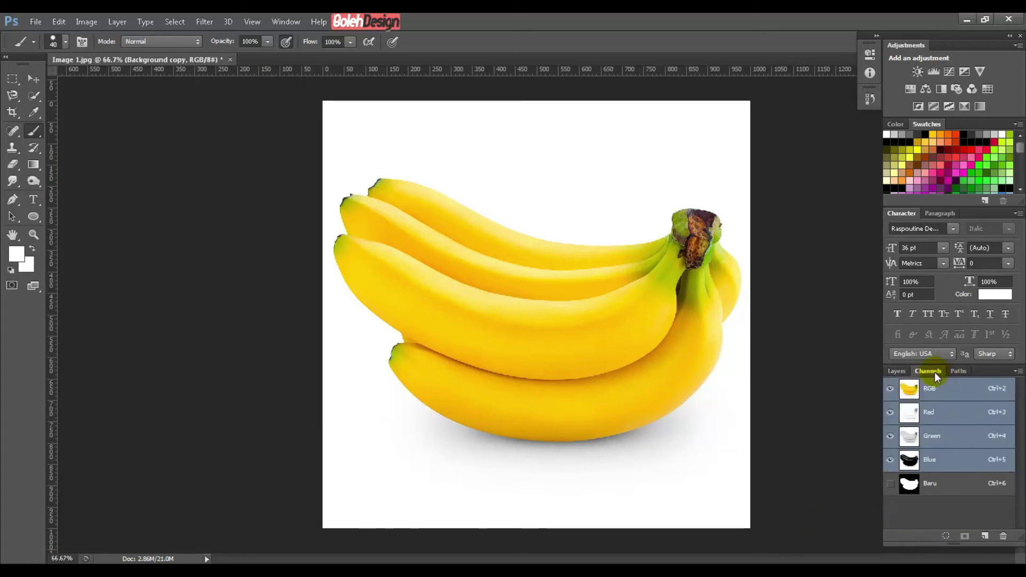
{"action": "left_click_drag", "start_coordinate": [662, 231], "coordinate": [674, 238]}
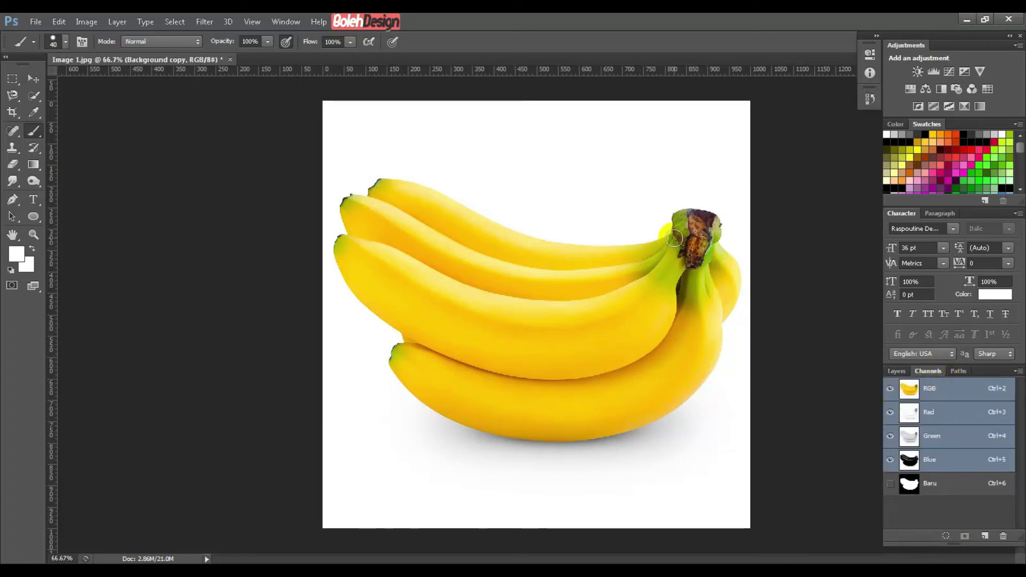
{"action": "left_click", "coordinate": [897, 371]}
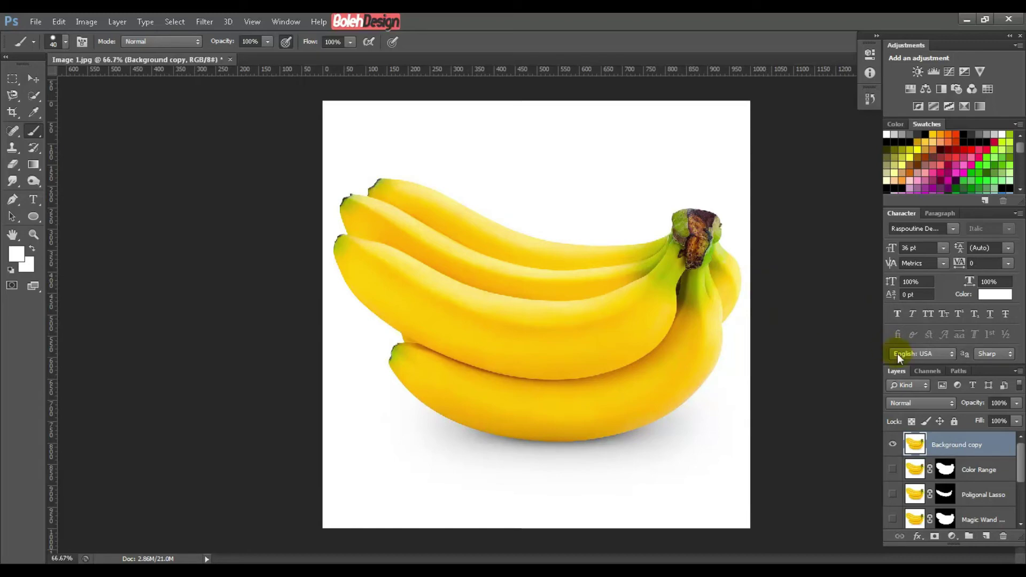
{"action": "left_click", "coordinate": [922, 372]}
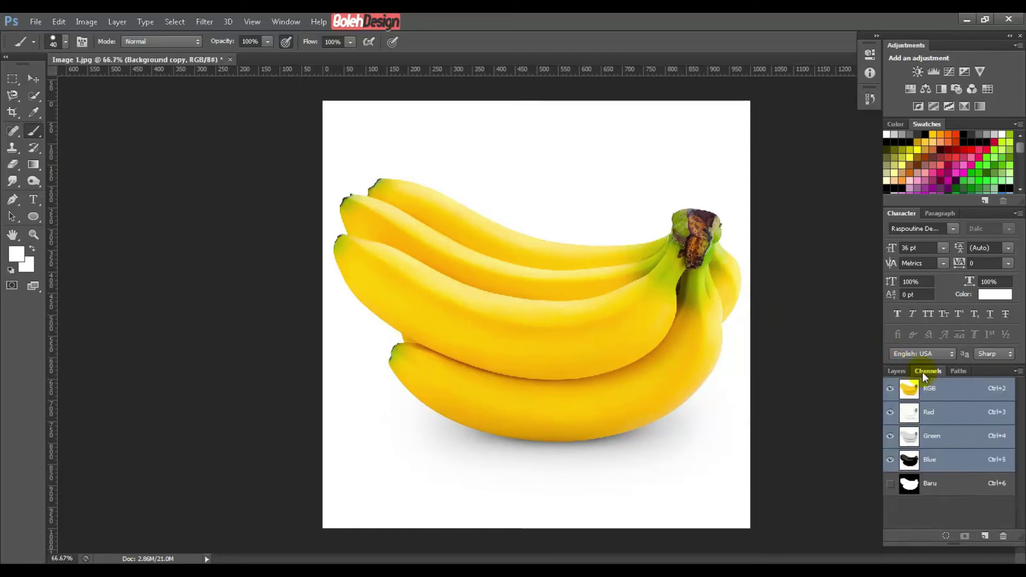
{"action": "left_click", "coordinate": [897, 371]}
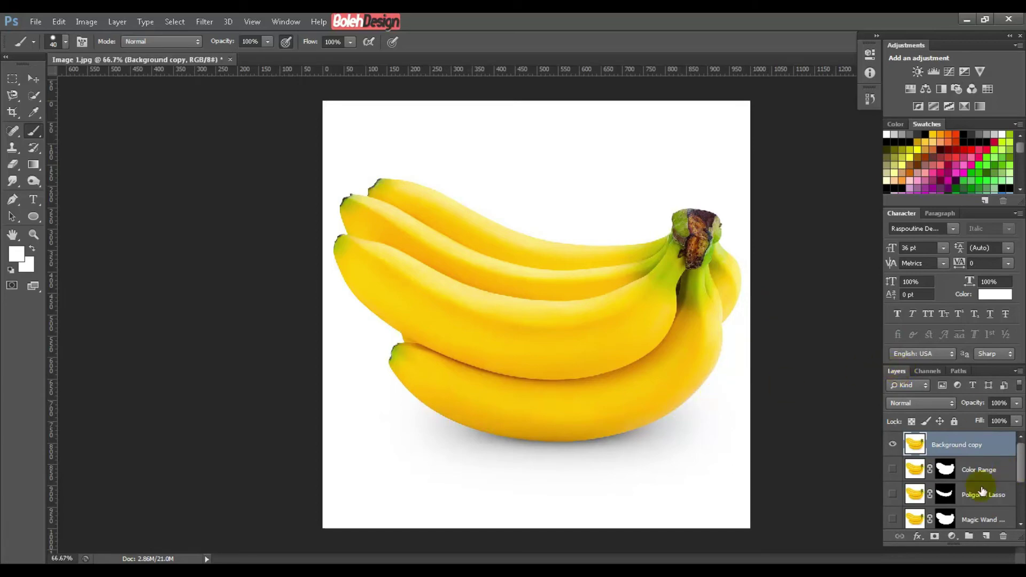
{"action": "left_click", "coordinate": [928, 372]}
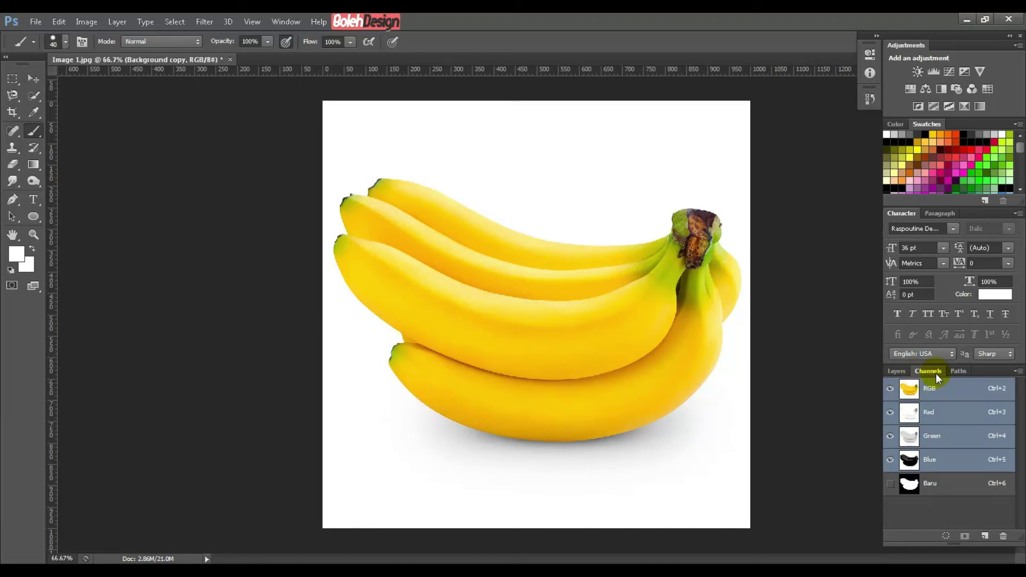
{"action": "left_click", "coordinate": [943, 485]}
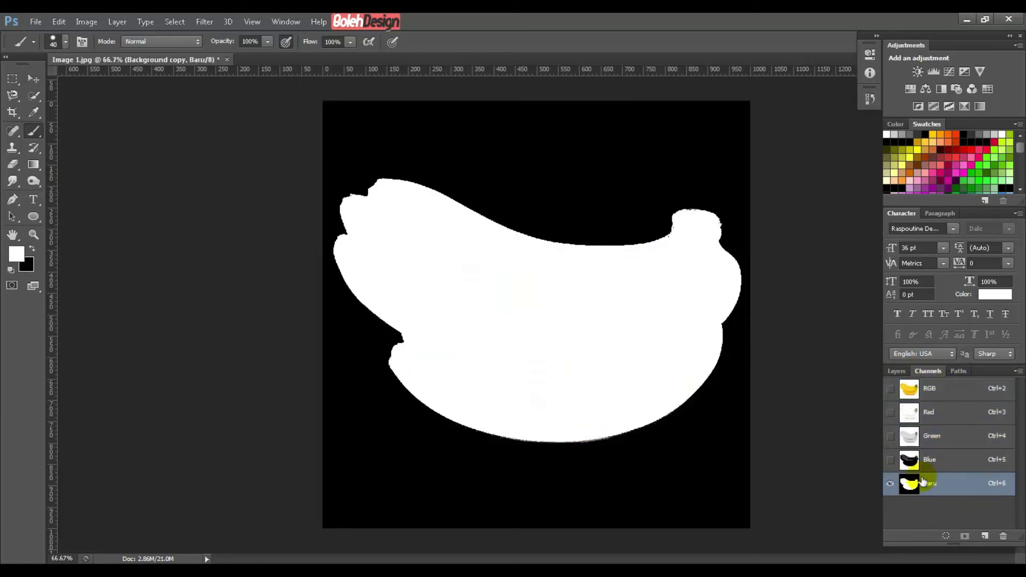
{"action": "left_click", "coordinate": [905, 370]}
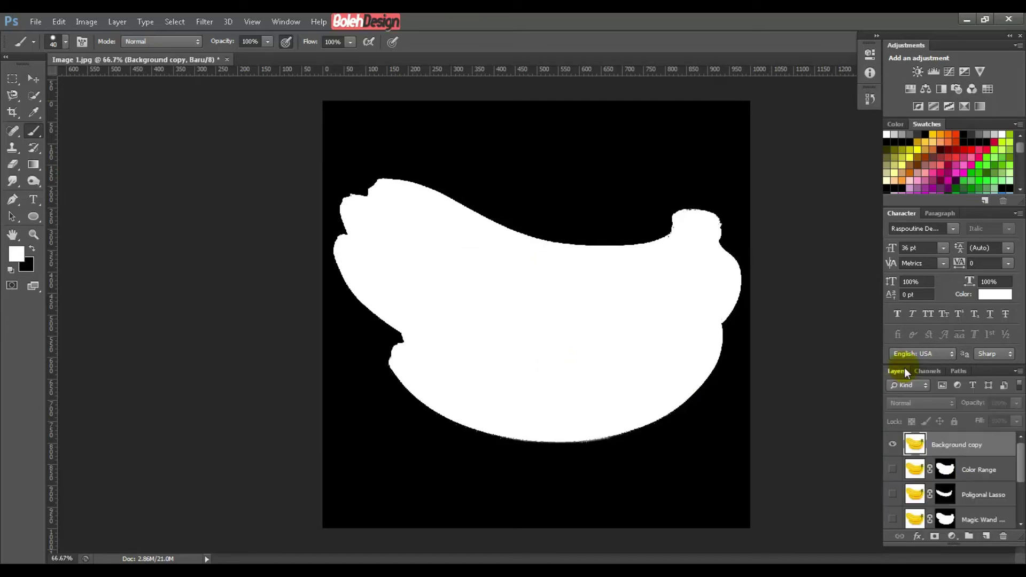
{"action": "left_click", "coordinate": [966, 451]}
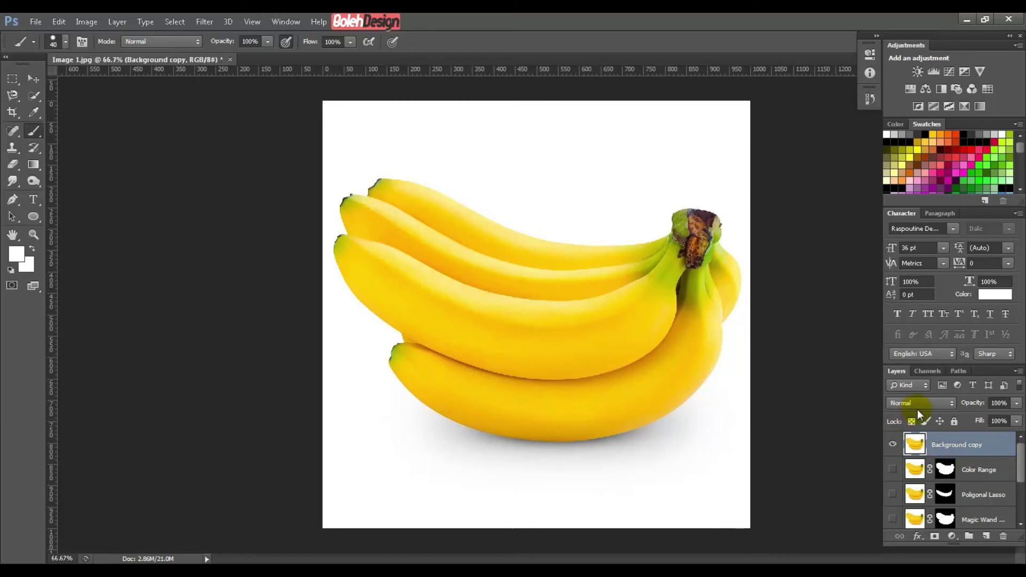
{"action": "left_click", "coordinate": [923, 371]}
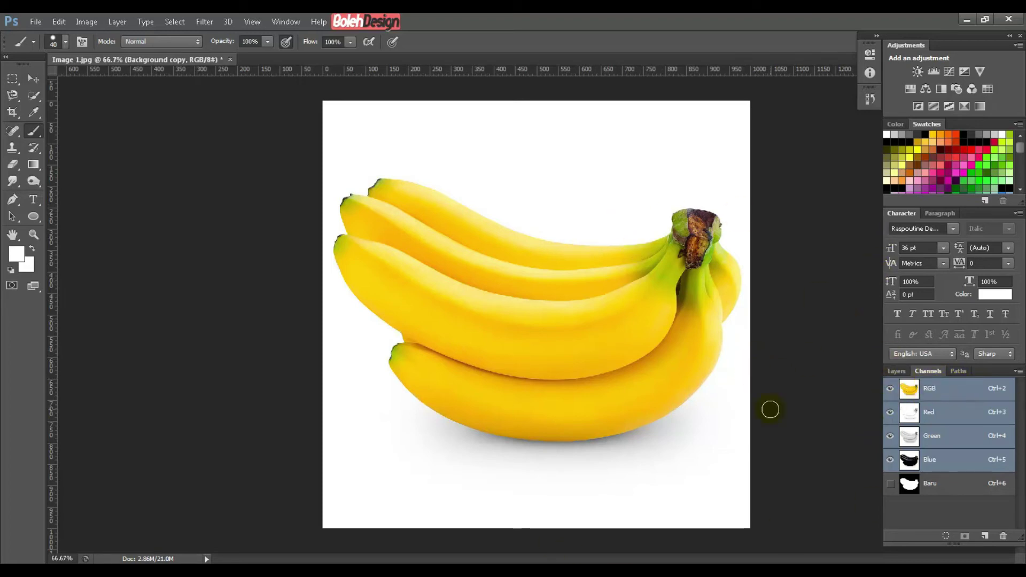
Step: Compare the Red, Green and Blue channels individually to judge the contrast between the bananas and the background
{"action": "left_click", "coordinate": [951, 412]}
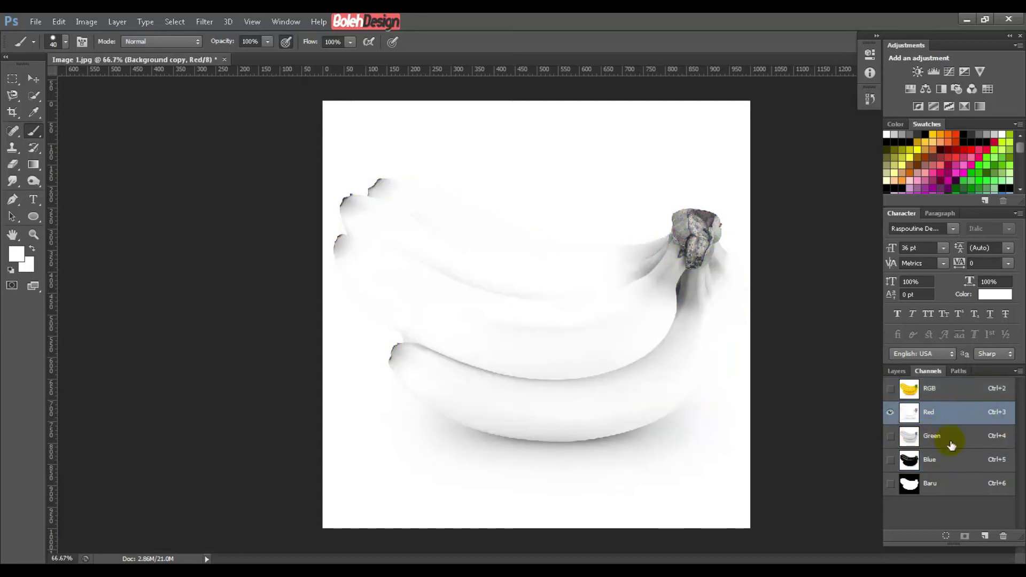
{"action": "left_click", "coordinate": [953, 441]}
{"action": "left_click", "coordinate": [956, 457]}
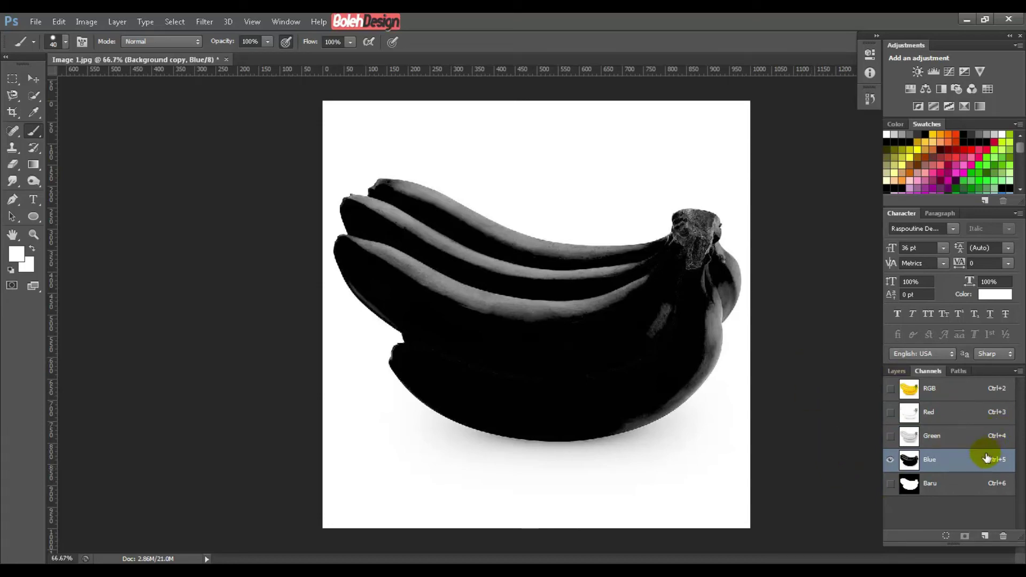
{"action": "left_click", "coordinate": [956, 438]}
{"action": "left_click", "coordinate": [945, 413]}
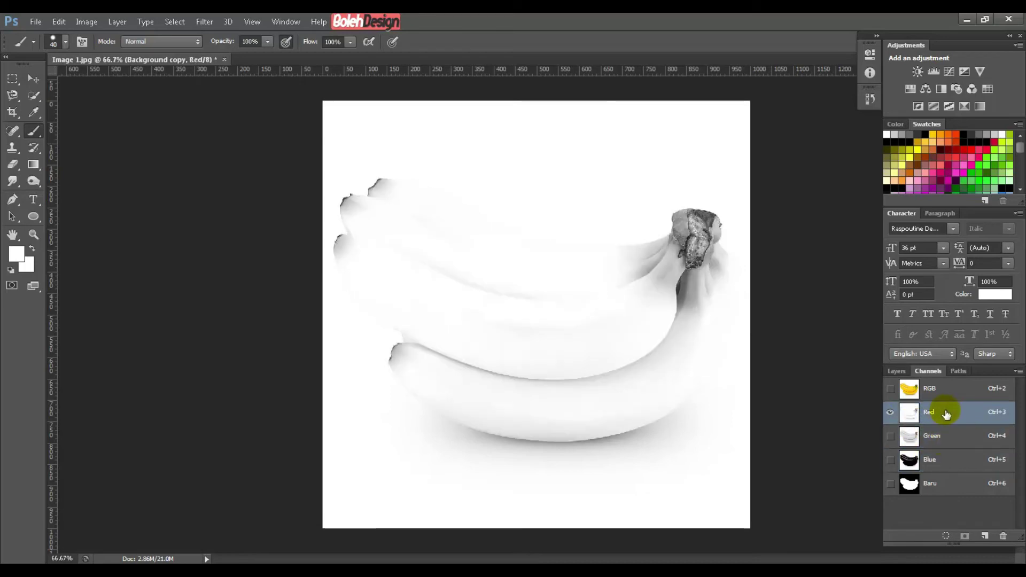
{"action": "left_click", "coordinate": [942, 436]}
{"action": "left_click", "coordinate": [941, 412]}
{"action": "left_click", "coordinate": [957, 442]}
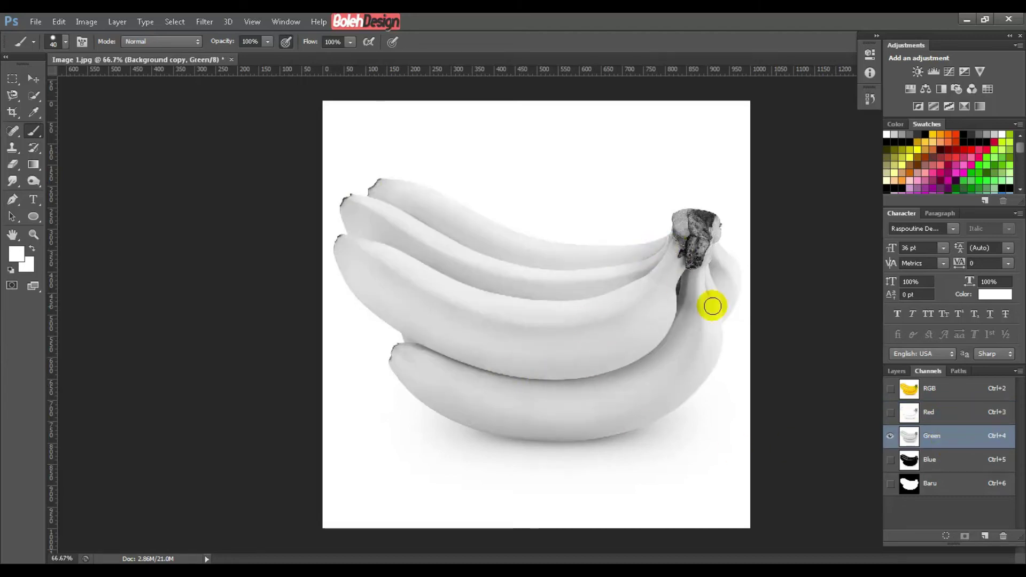
Step: Duplicate the Blue channel as Blue copy within Image 1.jpg and display only the duplicate
{"action": "left_click", "coordinate": [951, 459]}
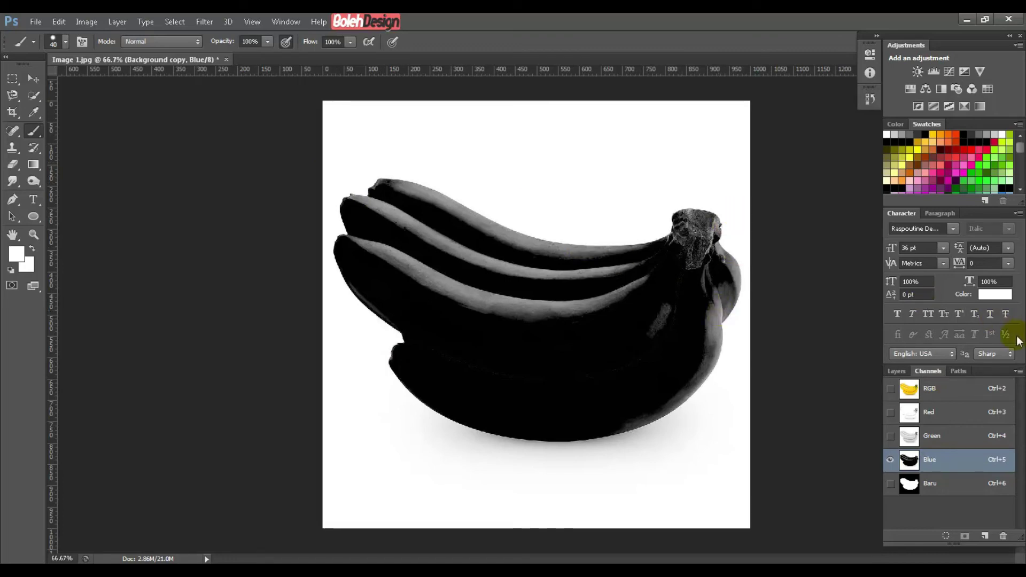
{"action": "right_click", "coordinate": [964, 462]}
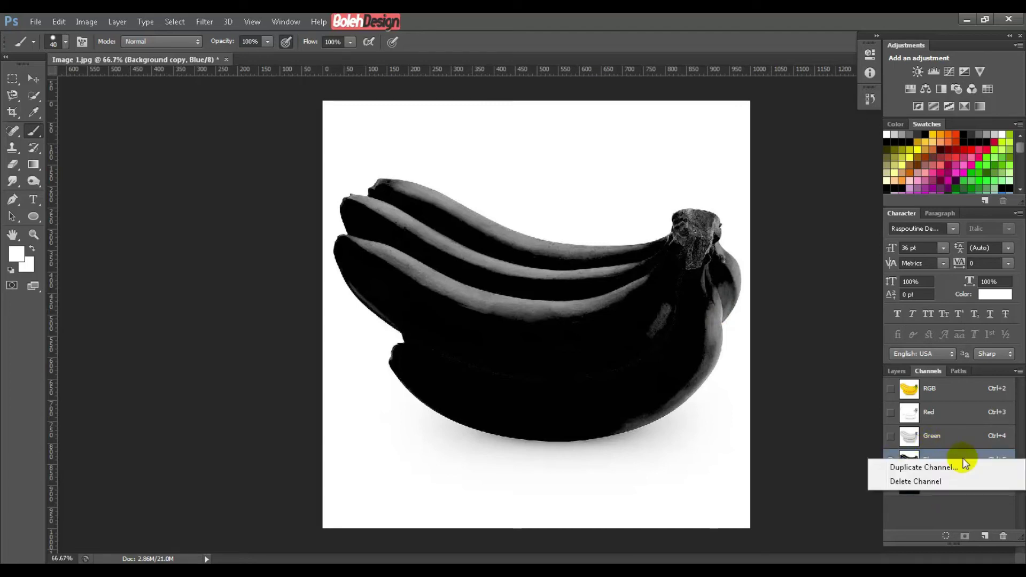
{"action": "left_click", "coordinate": [929, 468]}
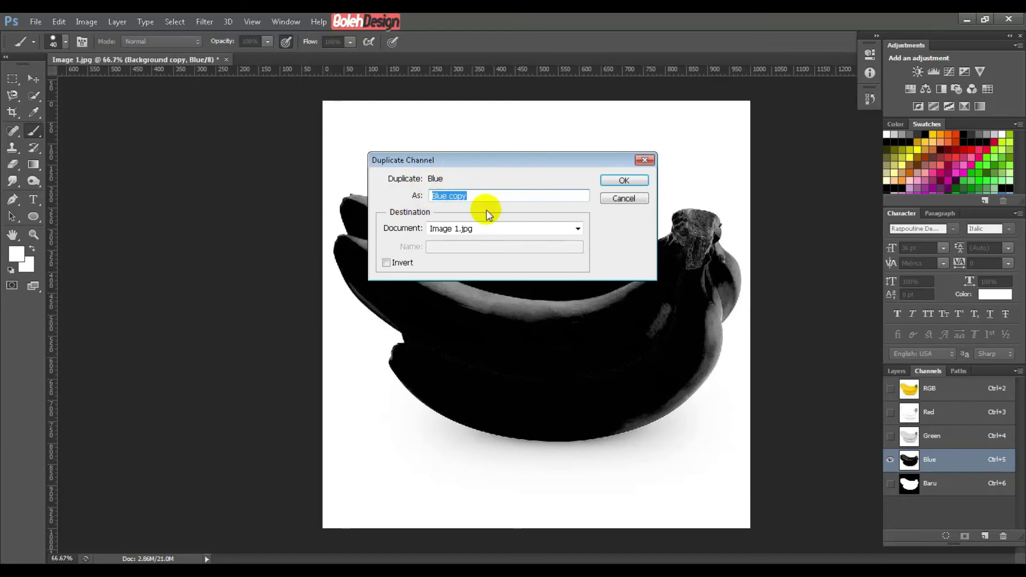
{"action": "left_click", "coordinate": [627, 180]}
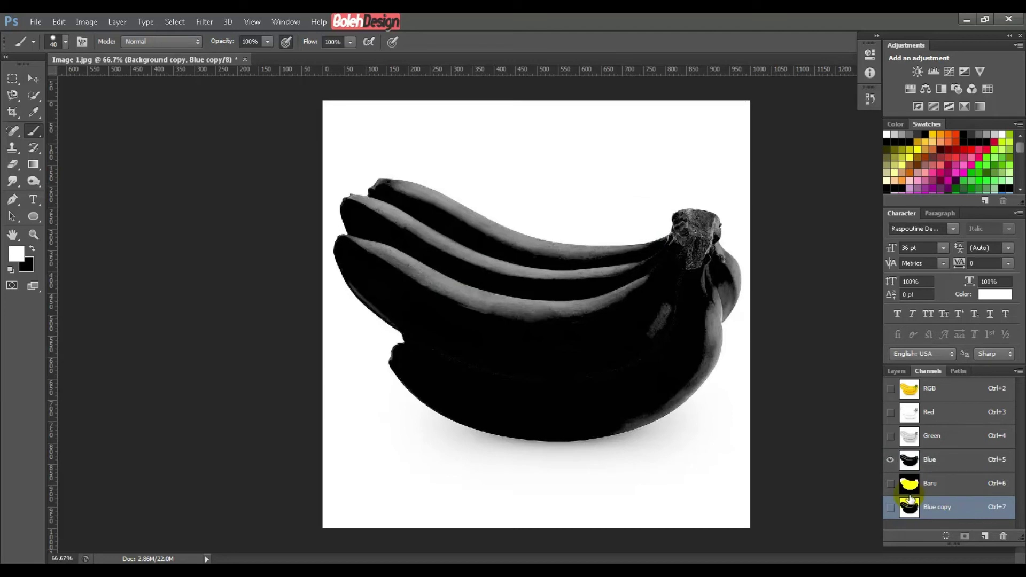
{"action": "left_click", "coordinate": [941, 462]}
{"action": "left_click", "coordinate": [938, 502]}
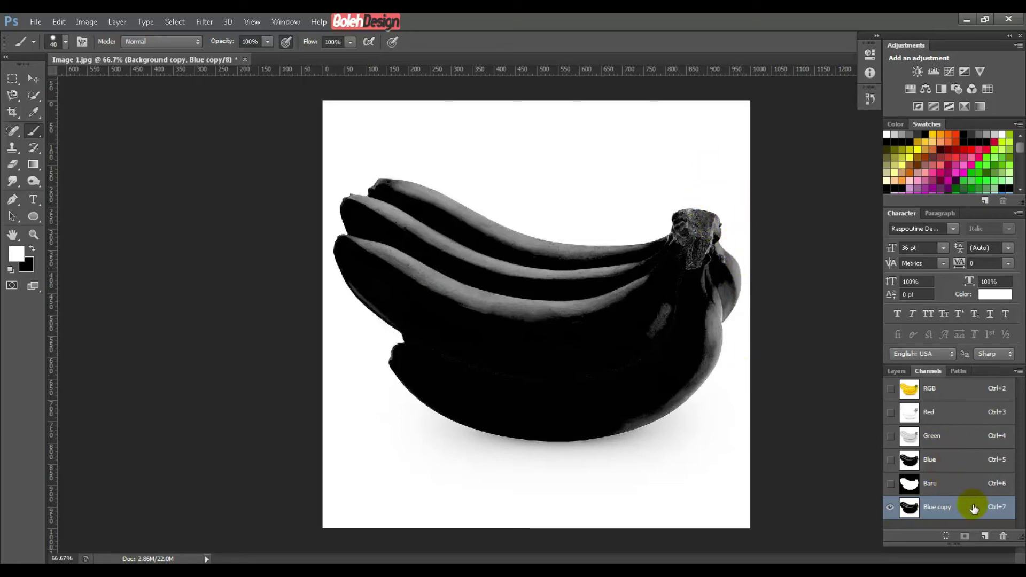
Step: Invert the Blue copy channel so the bananas are light against a black background
{"action": "left_click", "coordinate": [184, 24]}
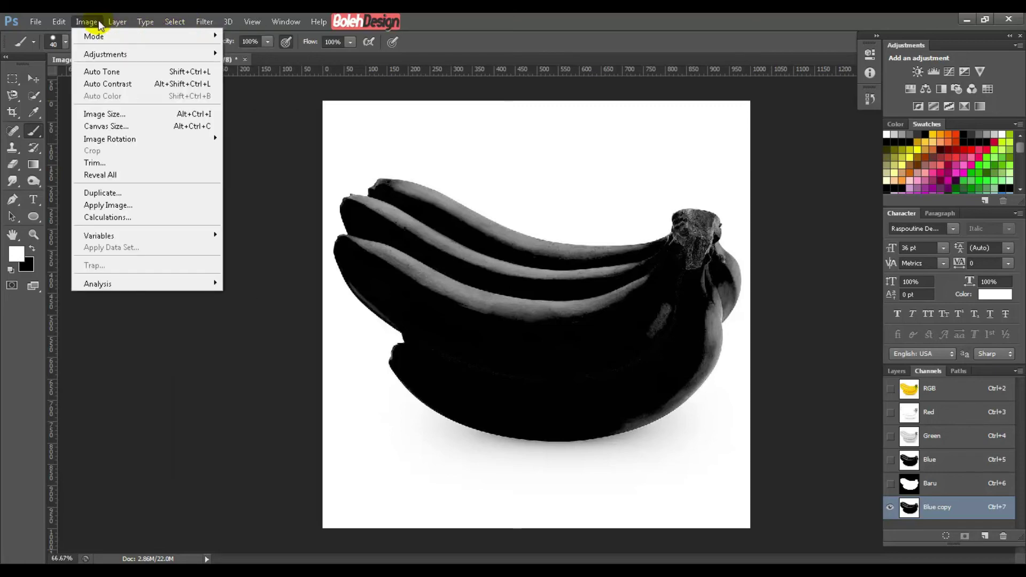
{"action": "mouse_move", "coordinate": [118, 24]}
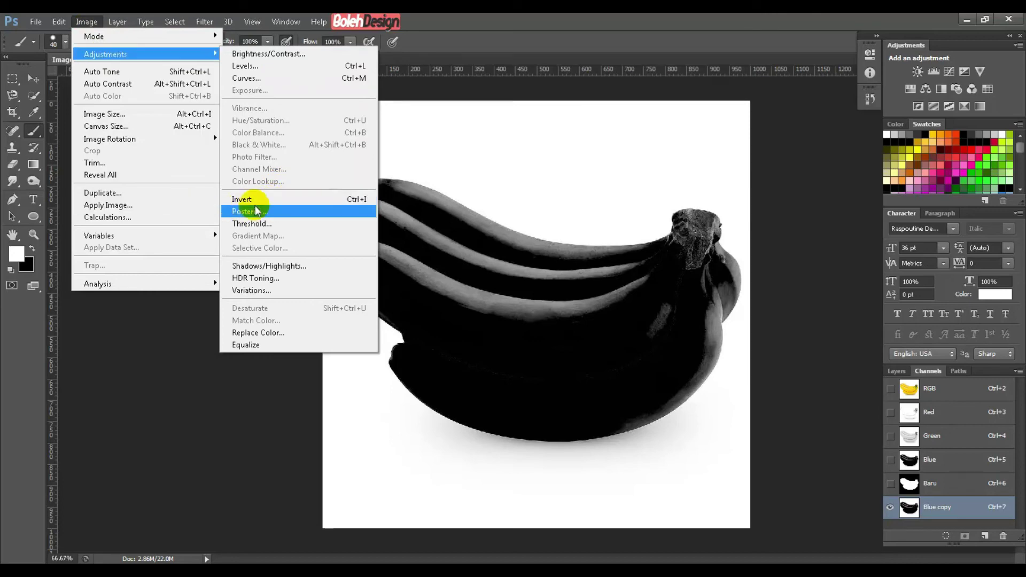
{"action": "left_click", "coordinate": [847, 202]}
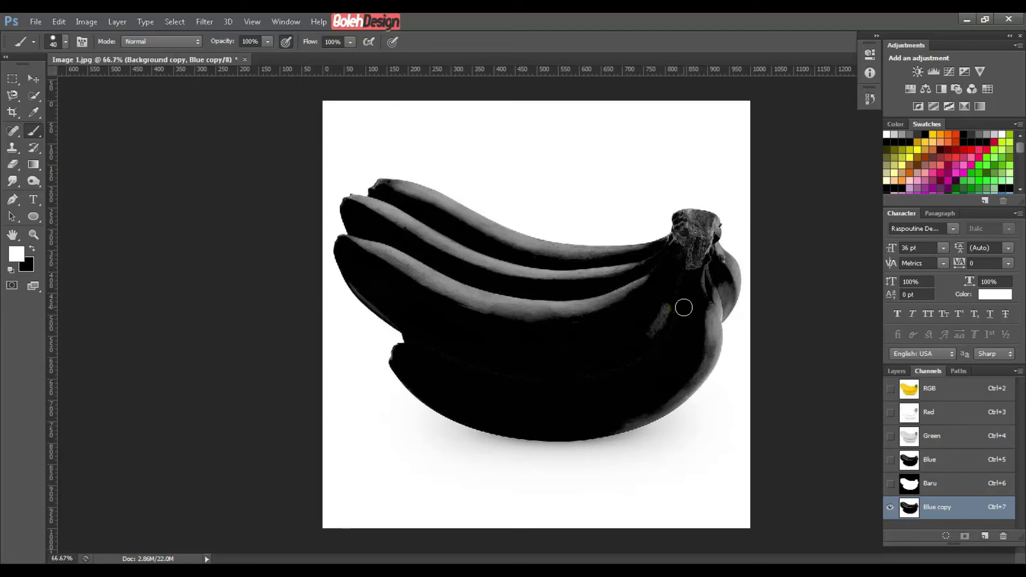
{"action": "key", "text": "ctrl+i"}
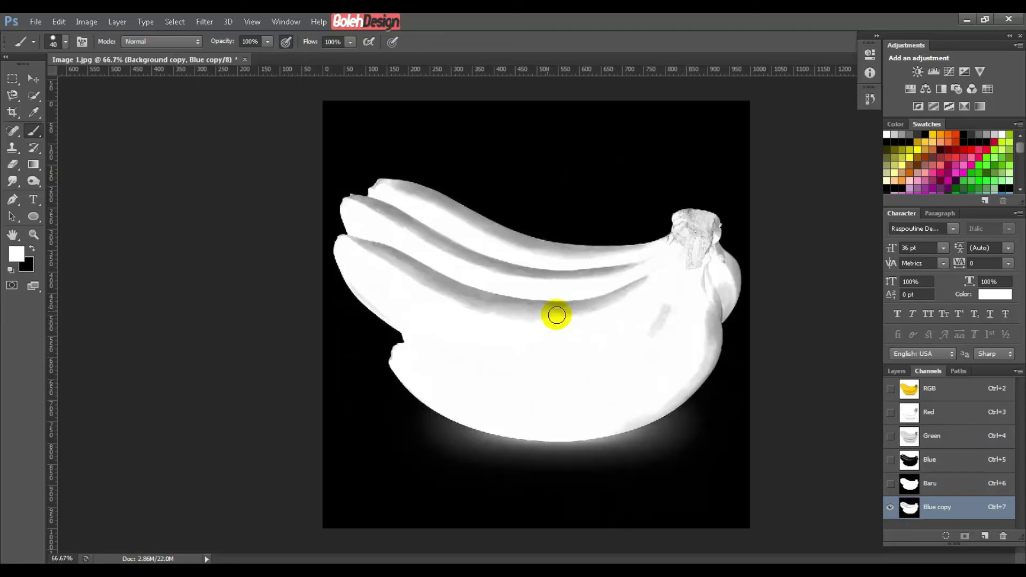
Step: Toggle the inversion of the Blue copy channel off and on again to compare both versions
{"action": "left_click", "coordinate": [86, 21]}
{"action": "mouse_move", "coordinate": [96, 53]}
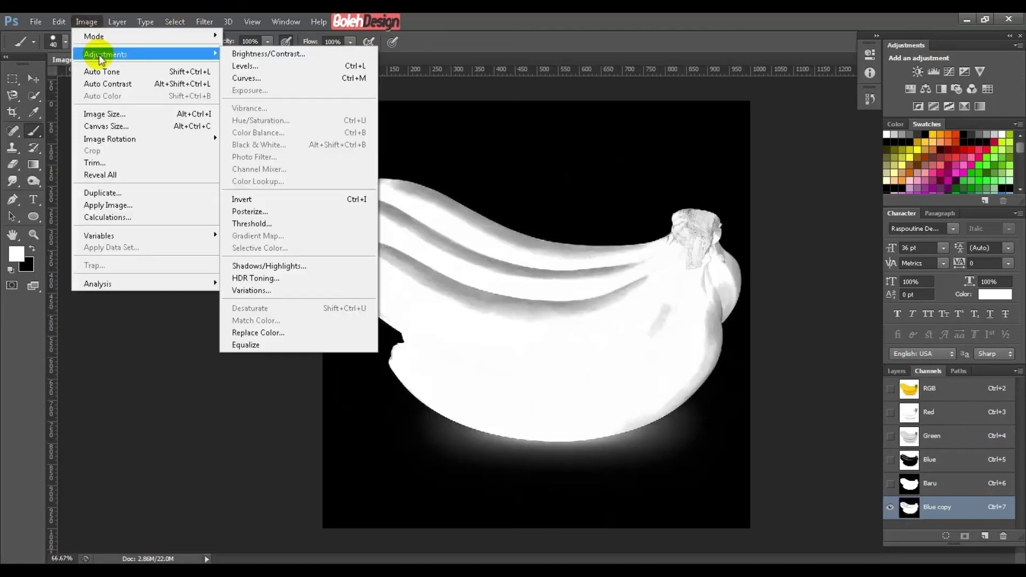
{"action": "left_click", "coordinate": [942, 505]}
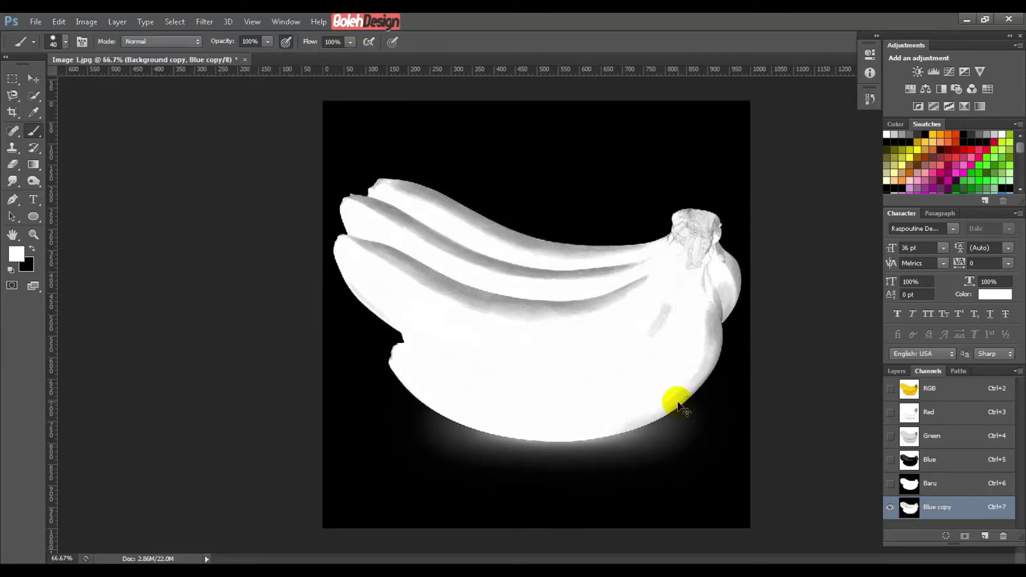
{"action": "key", "text": "ctrl+i"}
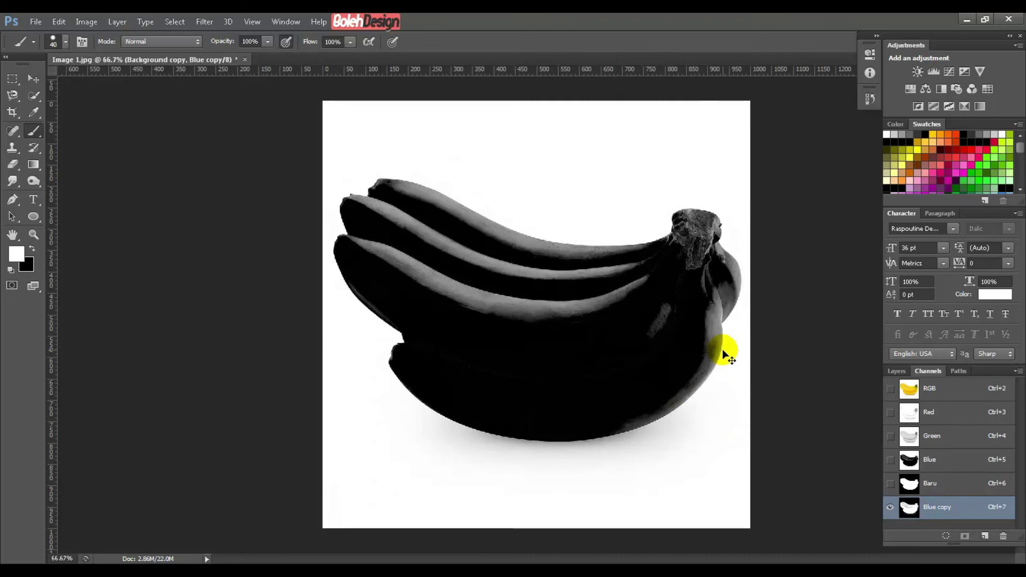
{"action": "key", "text": "ctrl+i"}
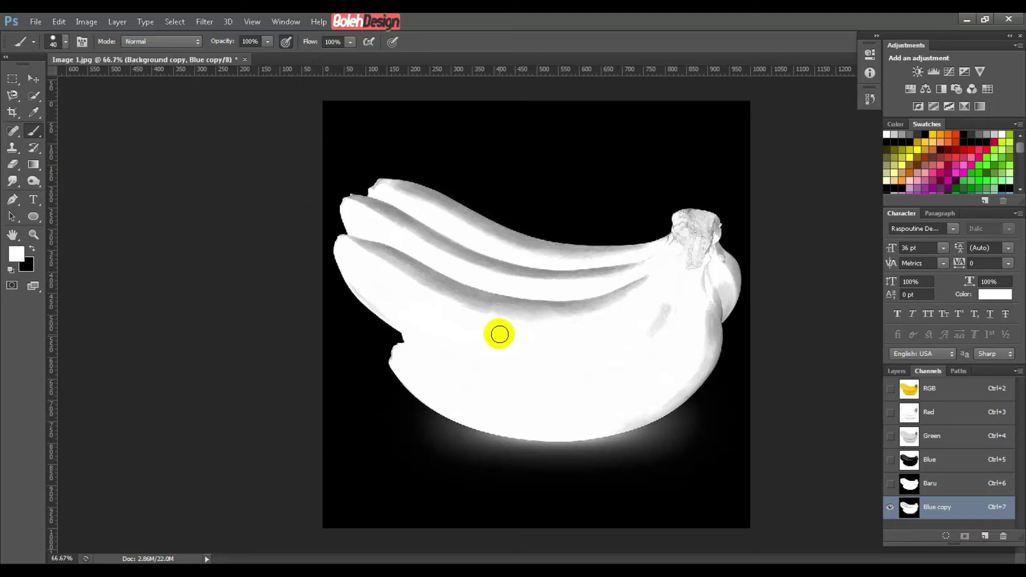
Step: Darken the grey shadow glow beneath the bananas to black using the Burn tool with a 175 px brush, Shadows range and 10% exposure
{"action": "left_click_drag", "start_coordinate": [454, 314], "coordinate": [398, 305]}
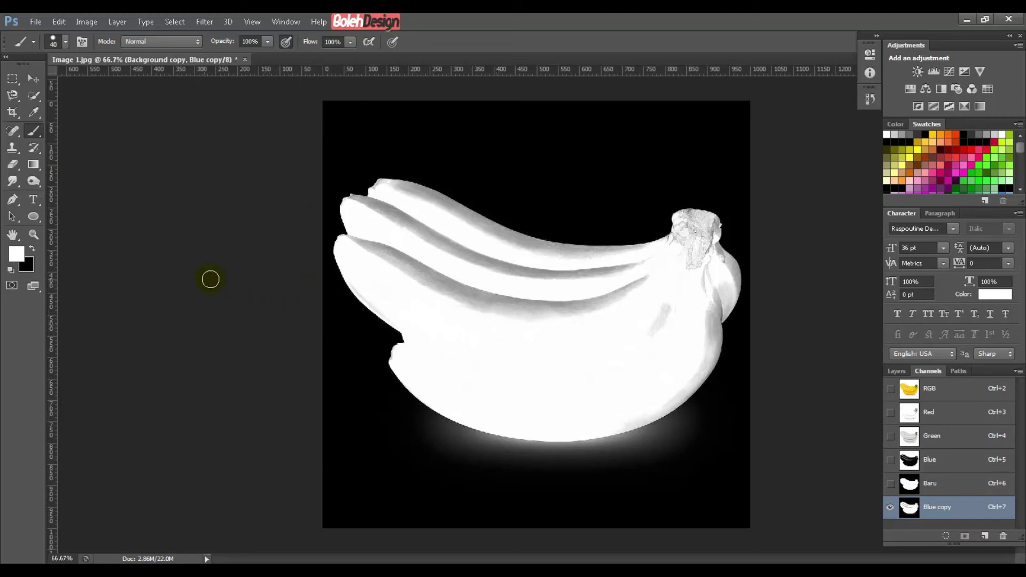
{"action": "left_click", "coordinate": [33, 184]}
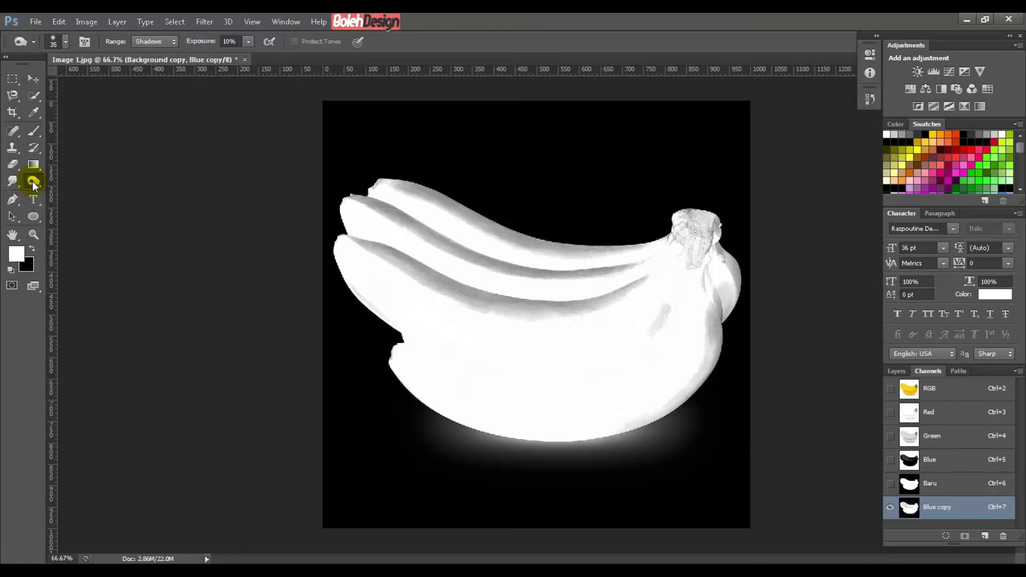
{"action": "left_click", "coordinate": [33, 182]}
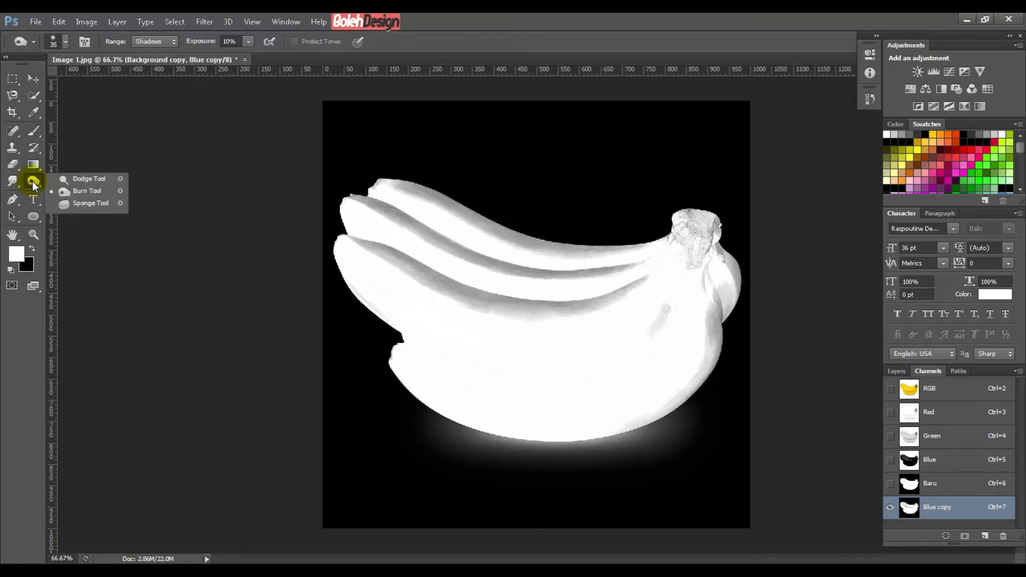
{"action": "left_click", "coordinate": [76, 191]}
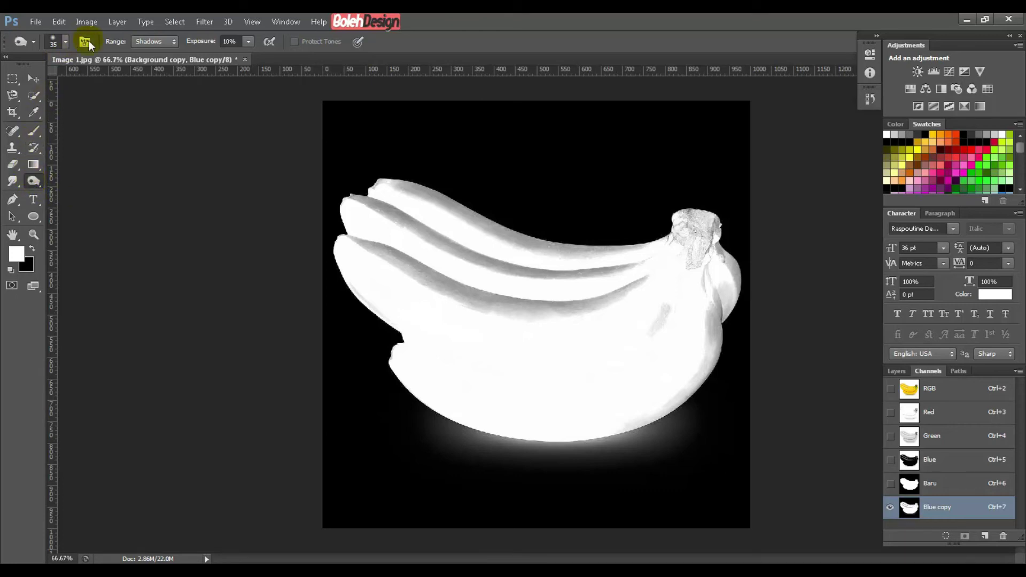
{"action": "left_click", "coordinate": [147, 42]}
{"action": "left_click", "coordinate": [64, 43]}
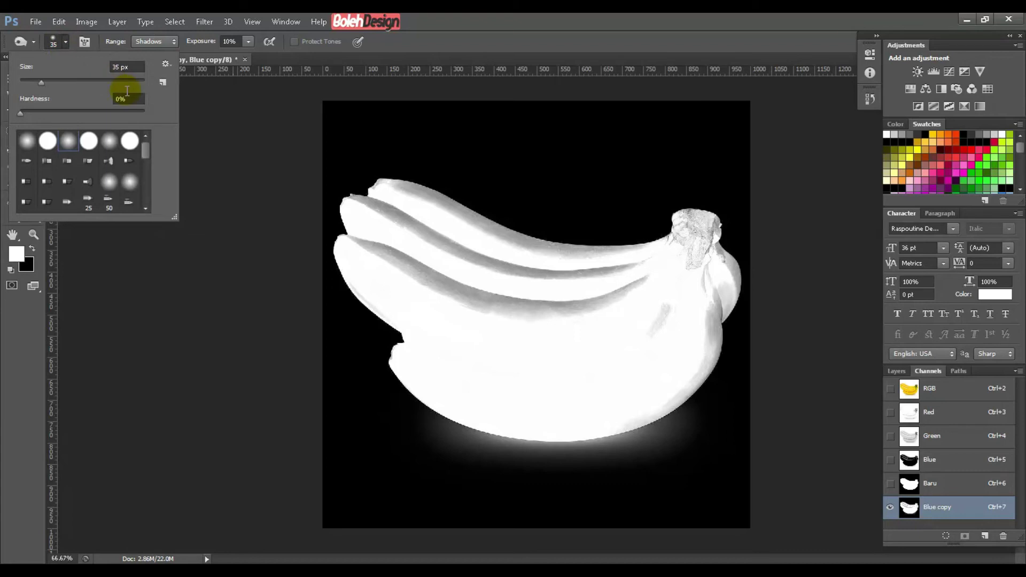
{"action": "left_click", "coordinate": [230, 248]}
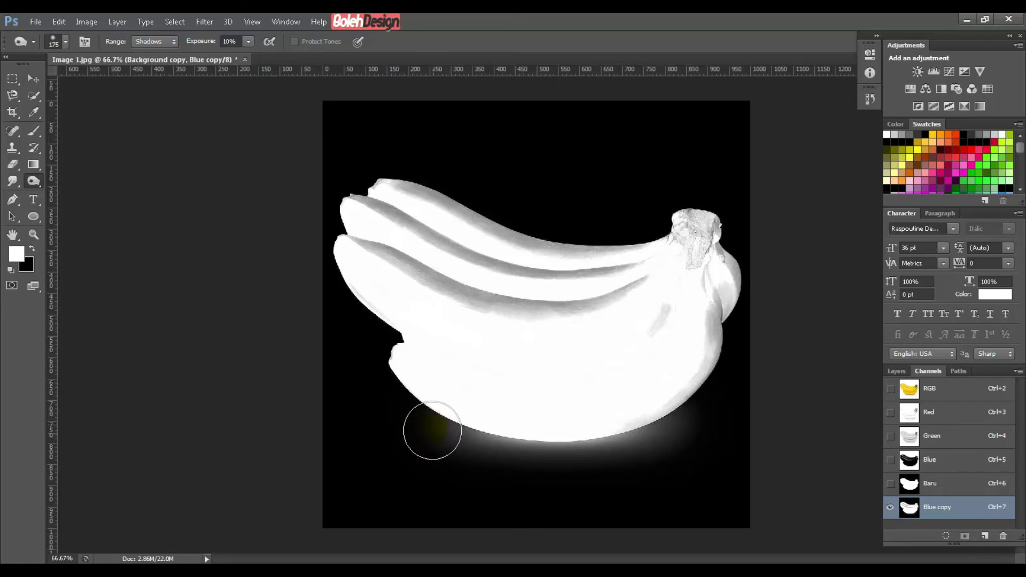
{"action": "mouse_move", "coordinate": [443, 460]}
{"action": "left_mouse_down"}
{"action": "mouse_move", "coordinate": [446, 414]}
{"action": "mouse_move", "coordinate": [433, 440]}
{"action": "left_mouse_up"}
{"action": "mouse_move", "coordinate": [396, 410]}
{"action": "left_mouse_down"}
{"action": "mouse_move", "coordinate": [531, 453]}
{"action": "mouse_move", "coordinate": [570, 446]}
{"action": "mouse_move", "coordinate": [488, 438]}
{"action": "mouse_move", "coordinate": [473, 412]}
{"action": "mouse_move", "coordinate": [417, 398]}
{"action": "mouse_move", "coordinate": [552, 436]}
{"action": "mouse_move", "coordinate": [516, 435]}
{"action": "mouse_move", "coordinate": [529, 437]}
{"action": "mouse_move", "coordinate": [502, 448]}
{"action": "mouse_move", "coordinate": [574, 458]}
{"action": "mouse_move", "coordinate": [597, 435]}
{"action": "mouse_move", "coordinate": [525, 440]}
{"action": "mouse_move", "coordinate": [571, 455]}
{"action": "mouse_move", "coordinate": [566, 436]}
{"action": "mouse_move", "coordinate": [521, 433]}
{"action": "mouse_move", "coordinate": [630, 446]}
{"action": "mouse_move", "coordinate": [671, 435]}
{"action": "mouse_move", "coordinate": [658, 421]}
{"action": "mouse_move", "coordinate": [666, 408]}
{"action": "mouse_move", "coordinate": [635, 444]}
{"action": "mouse_move", "coordinate": [602, 428]}
{"action": "mouse_move", "coordinate": [640, 417]}
{"action": "mouse_move", "coordinate": [593, 433]}
{"action": "mouse_move", "coordinate": [608, 432]}
{"action": "mouse_move", "coordinate": [607, 446]}
{"action": "mouse_move", "coordinate": [571, 439]}
{"action": "mouse_move", "coordinate": [660, 421]}
{"action": "mouse_move", "coordinate": [640, 406]}
{"action": "mouse_move", "coordinate": [576, 431]}
{"action": "mouse_move", "coordinate": [433, 403]}
{"action": "mouse_move", "coordinate": [572, 429]}
{"action": "mouse_move", "coordinate": [483, 423]}
{"action": "mouse_move", "coordinate": [455, 406]}
{"action": "mouse_move", "coordinate": [446, 376]}
{"action": "left_mouse_up"}
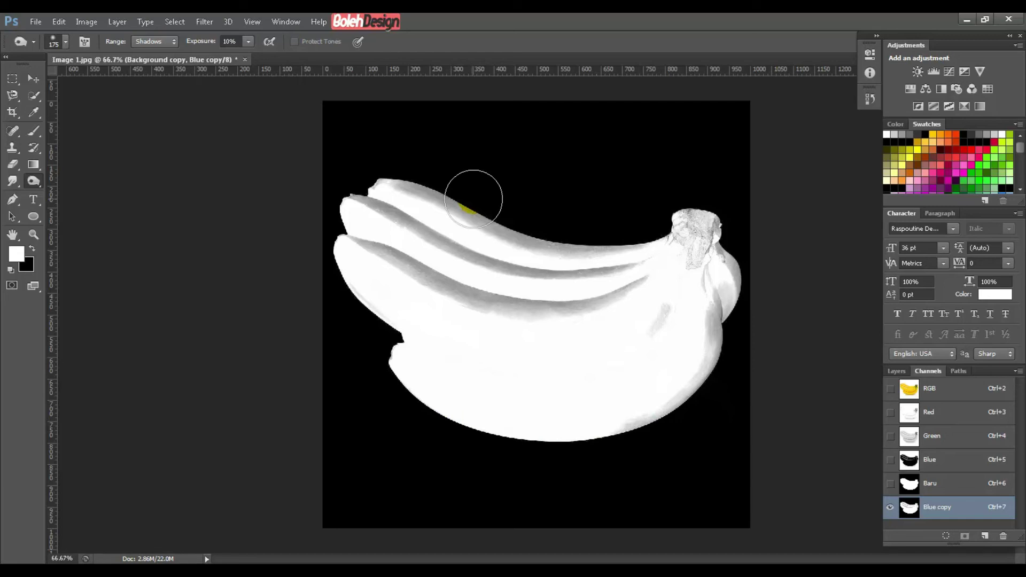
Step: Whiten the grey areas inside the bananas using the Dodge tool with a 175 px brush, Highlights range and 40% exposure
{"action": "left_click", "coordinate": [36, 180]}
{"action": "left_click", "coordinate": [86, 178]}
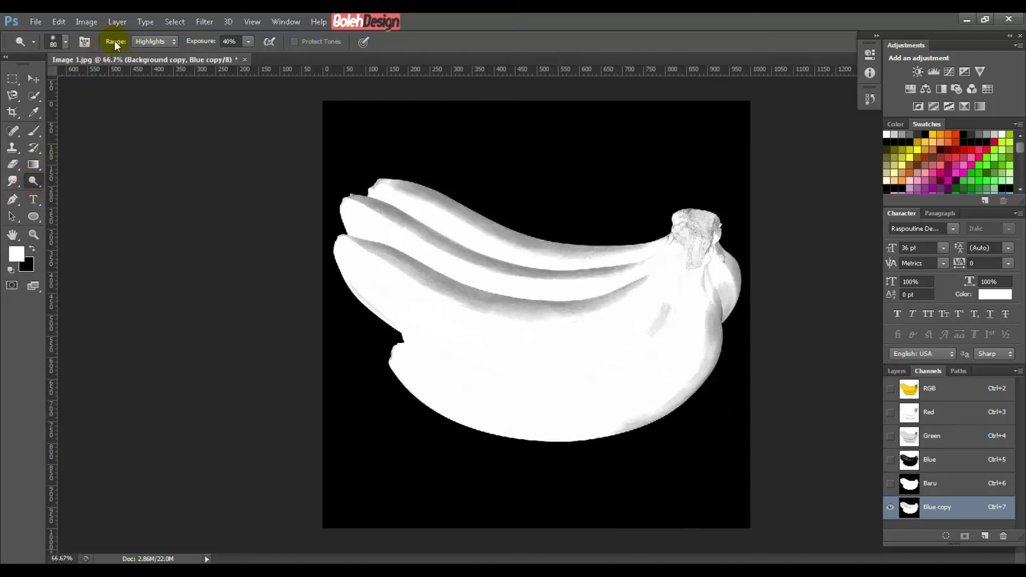
{"action": "left_click", "coordinate": [157, 45]}
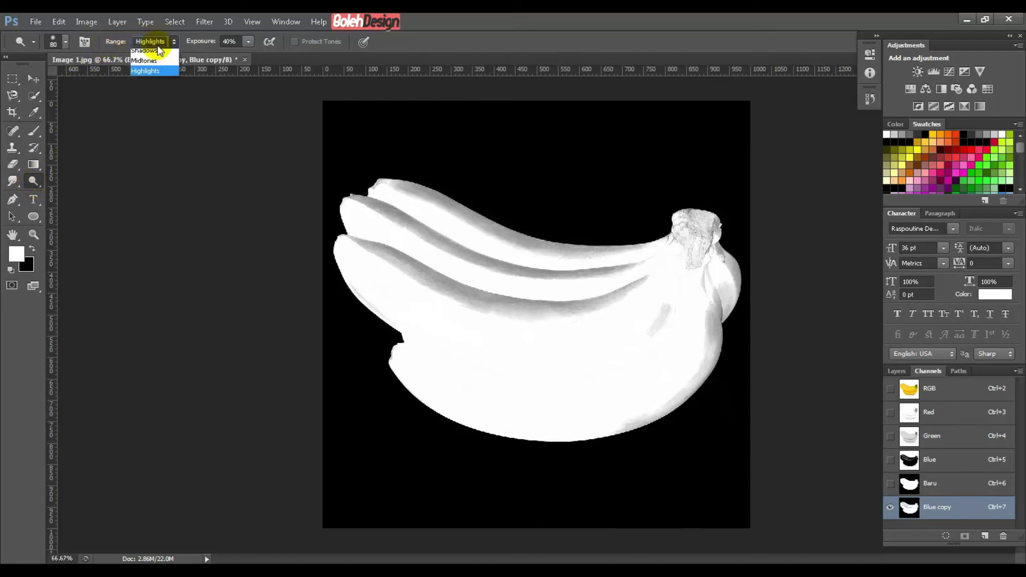
{"action": "left_click", "coordinate": [152, 76]}
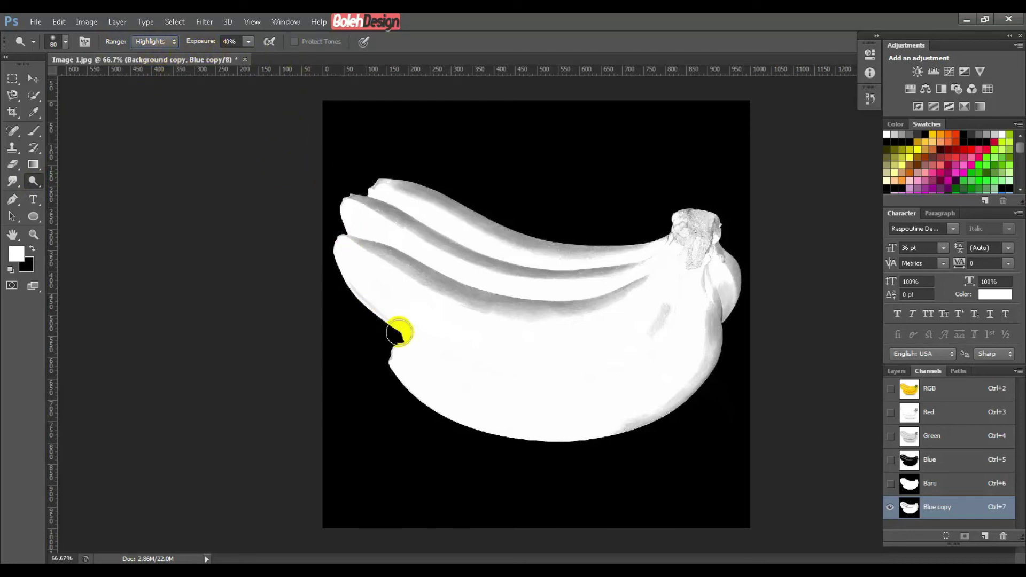
{"action": "left_click", "coordinate": [296, 43]}
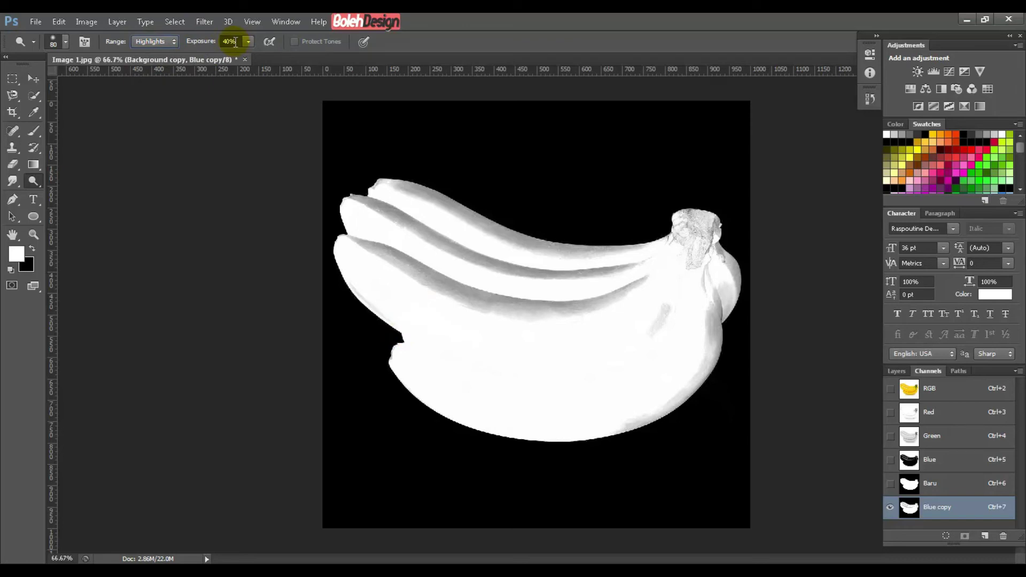
{"action": "mouse_move", "coordinate": [431, 276]}
{"action": "left_mouse_down"}
{"action": "mouse_move", "coordinate": [448, 332]}
{"action": "mouse_move", "coordinate": [437, 351]}
{"action": "mouse_move", "coordinate": [400, 340]}
{"action": "mouse_move", "coordinate": [398, 361]}
{"action": "mouse_move", "coordinate": [407, 342]}
{"action": "mouse_move", "coordinate": [426, 393]}
{"action": "mouse_move", "coordinate": [440, 367]}
{"action": "mouse_move", "coordinate": [470, 362]}
{"action": "mouse_move", "coordinate": [438, 411]}
{"action": "mouse_move", "coordinate": [463, 367]}
{"action": "mouse_move", "coordinate": [583, 442]}
{"action": "mouse_move", "coordinate": [626, 363]}
{"action": "mouse_move", "coordinate": [650, 369]}
{"action": "mouse_move", "coordinate": [661, 309]}
{"action": "mouse_move", "coordinate": [664, 327]}
{"action": "mouse_move", "coordinate": [681, 316]}
{"action": "mouse_move", "coordinate": [702, 371]}
{"action": "mouse_move", "coordinate": [703, 317]}
{"action": "mouse_move", "coordinate": [718, 347]}
{"action": "mouse_move", "coordinate": [718, 304]}
{"action": "mouse_move", "coordinate": [721, 360]}
{"action": "mouse_move", "coordinate": [708, 315]}
{"action": "mouse_move", "coordinate": [697, 403]}
{"action": "mouse_move", "coordinate": [676, 391]}
{"action": "mouse_move", "coordinate": [638, 436]}
{"action": "mouse_move", "coordinate": [616, 443]}
{"action": "mouse_move", "coordinate": [612, 429]}
{"action": "mouse_move", "coordinate": [616, 440]}
{"action": "mouse_move", "coordinate": [670, 381]}
{"action": "mouse_move", "coordinate": [658, 354]}
{"action": "mouse_move", "coordinate": [740, 246]}
{"action": "mouse_move", "coordinate": [742, 284]}
{"action": "mouse_move", "coordinate": [730, 283]}
{"action": "mouse_move", "coordinate": [717, 224]}
{"action": "mouse_move", "coordinate": [705, 262]}
{"action": "mouse_move", "coordinate": [709, 220]}
{"action": "mouse_move", "coordinate": [714, 256]}
{"action": "mouse_move", "coordinate": [723, 225]}
{"action": "mouse_move", "coordinate": [704, 211]}
{"action": "mouse_move", "coordinate": [687, 258]}
{"action": "mouse_move", "coordinate": [676, 246]}
{"action": "mouse_move", "coordinate": [679, 211]}
{"action": "mouse_move", "coordinate": [680, 223]}
{"action": "mouse_move", "coordinate": [658, 228]}
{"action": "mouse_move", "coordinate": [673, 239]}
{"action": "mouse_move", "coordinate": [664, 240]}
{"action": "mouse_move", "coordinate": [680, 213]}
{"action": "mouse_move", "coordinate": [660, 221]}
{"action": "mouse_move", "coordinate": [687, 204]}
{"action": "mouse_move", "coordinate": [697, 214]}
{"action": "mouse_move", "coordinate": [671, 253]}
{"action": "mouse_move", "coordinate": [547, 250]}
{"action": "mouse_move", "coordinate": [509, 266]}
{"action": "left_mouse_up"}
{"action": "key", "text": "bracketright"}
{"action": "key", "text": "bracketright"}
{"action": "mouse_move", "coordinate": [614, 268]}
{"action": "left_mouse_down"}
{"action": "mouse_move", "coordinate": [570, 242]}
{"action": "mouse_move", "coordinate": [417, 232]}
{"action": "mouse_move", "coordinate": [442, 237]}
{"action": "mouse_move", "coordinate": [398, 192]}
{"action": "mouse_move", "coordinate": [463, 211]}
{"action": "mouse_move", "coordinate": [521, 259]}
{"action": "mouse_move", "coordinate": [577, 248]}
{"action": "mouse_move", "coordinate": [412, 221]}
{"action": "mouse_move", "coordinate": [345, 183]}
{"action": "mouse_move", "coordinate": [390, 191]}
{"action": "mouse_move", "coordinate": [355, 229]}
{"action": "mouse_move", "coordinate": [382, 273]}
{"action": "mouse_move", "coordinate": [398, 229]}
{"action": "mouse_move", "coordinate": [391, 287]}
{"action": "mouse_move", "coordinate": [644, 271]}
{"action": "mouse_move", "coordinate": [602, 281]}
{"action": "mouse_move", "coordinate": [665, 266]}
{"action": "left_mouse_up"}
{"action": "mouse_move", "coordinate": [509, 290]}
{"action": "left_mouse_down"}
{"action": "mouse_move", "coordinate": [535, 294]}
{"action": "mouse_move", "coordinate": [394, 243]}
{"action": "mouse_move", "coordinate": [460, 230]}
{"action": "mouse_move", "coordinate": [418, 231]}
{"action": "mouse_move", "coordinate": [502, 232]}
{"action": "mouse_move", "coordinate": [343, 205]}
{"action": "mouse_move", "coordinate": [383, 347]}
{"action": "mouse_move", "coordinate": [642, 310]}
{"action": "mouse_move", "coordinate": [716, 320]}
{"action": "mouse_move", "coordinate": [731, 412]}
{"action": "mouse_move", "coordinate": [683, 262]}
{"action": "mouse_move", "coordinate": [565, 449]}
{"action": "mouse_move", "coordinate": [398, 321]}
{"action": "mouse_move", "coordinate": [392, 215]}
{"action": "mouse_move", "coordinate": [662, 286]}
{"action": "mouse_move", "coordinate": [707, 260]}
{"action": "mouse_move", "coordinate": [641, 263]}
{"action": "mouse_move", "coordinate": [666, 380]}
{"action": "mouse_move", "coordinate": [637, 356]}
{"action": "mouse_move", "coordinate": [331, 331]}
{"action": "mouse_move", "coordinate": [388, 290]}
{"action": "mouse_move", "coordinate": [384, 252]}
{"action": "mouse_move", "coordinate": [300, 142]}
{"action": "mouse_move", "coordinate": [288, 180]}
{"action": "mouse_move", "coordinate": [279, 131]}
{"action": "left_mouse_up"}
Step: Dodge the remaining grey spots at the banana stem and along the left-hand banana tips
{"action": "key", "text": "ctrl+plus"}
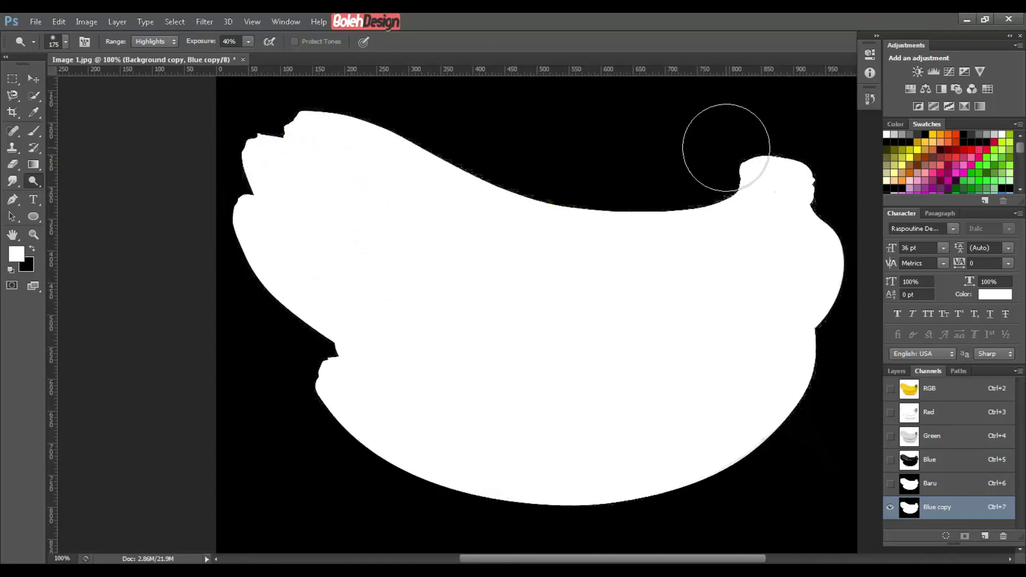
{"action": "left_click", "coordinate": [799, 219]}
{"action": "mouse_move", "coordinate": [278, 342]}
{"action": "left_mouse_down"}
{"action": "mouse_move", "coordinate": [270, 165]}
{"action": "mouse_move", "coordinate": [257, 152]}
{"action": "left_mouse_up"}
Step: Burn the background along the banana tips, upper edge and stem with Shadows range and 10% exposure
{"action": "mouse_move", "coordinate": [33, 181]}
{"action": "left_mouse_down"}
{"action": "mouse_move", "coordinate": [82, 185]}
{"action": "mouse_move", "coordinate": [89, 203]}
{"action": "left_mouse_up"}
{"action": "left_click", "coordinate": [87, 197]}
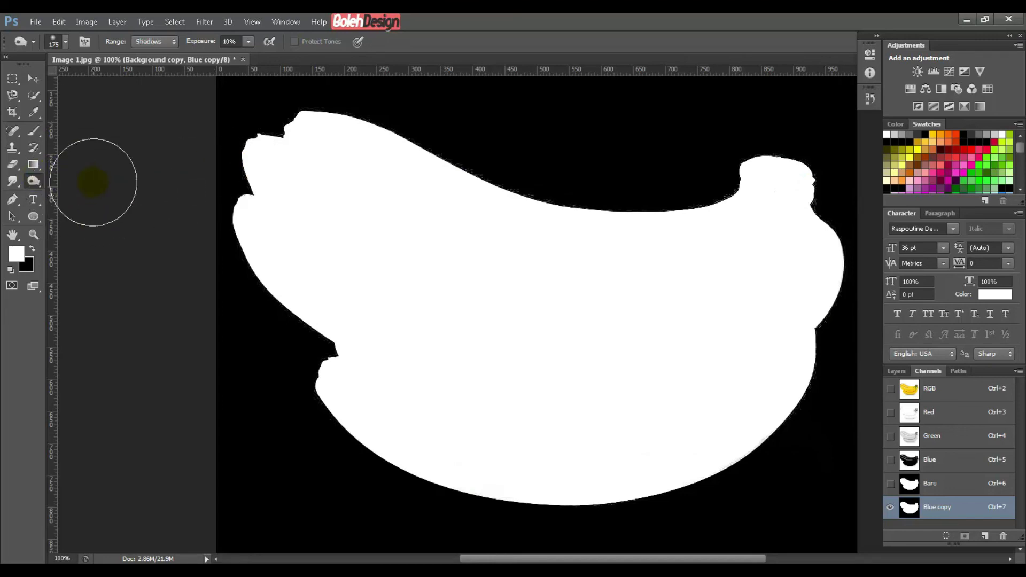
{"action": "mouse_move", "coordinate": [233, 184]}
{"action": "left_mouse_down"}
{"action": "mouse_move", "coordinate": [256, 178]}
{"action": "mouse_move", "coordinate": [284, 131]}
{"action": "mouse_move", "coordinate": [315, 120]}
{"action": "left_mouse_up"}
{"action": "mouse_move", "coordinate": [517, 161]}
{"action": "left_mouse_down"}
{"action": "mouse_move", "coordinate": [408, 146]}
{"action": "mouse_move", "coordinate": [590, 218]}
{"action": "mouse_move", "coordinate": [436, 153]}
{"action": "mouse_move", "coordinate": [387, 112]}
{"action": "left_mouse_up"}
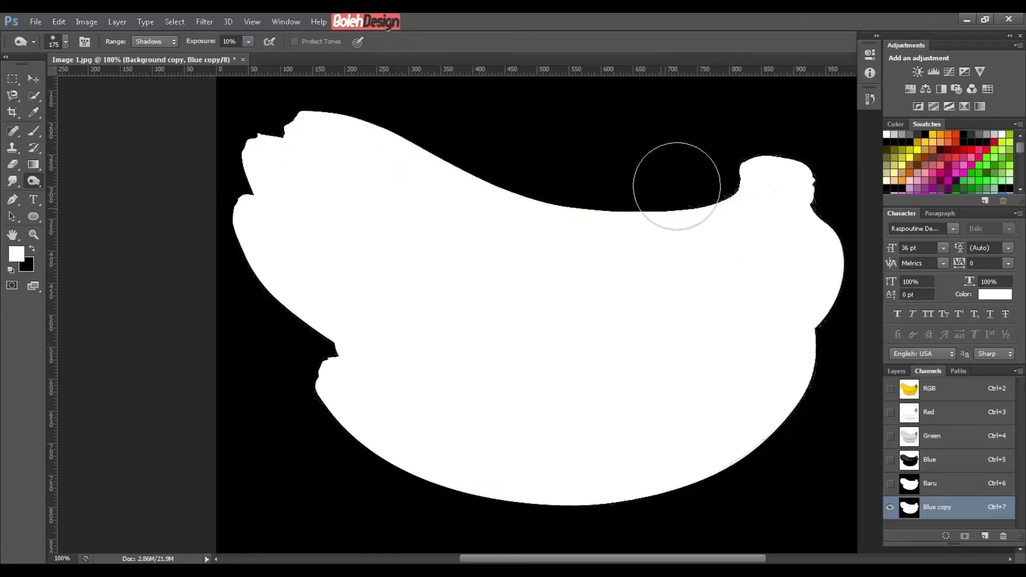
{"action": "mouse_move", "coordinate": [733, 214]}
{"action": "left_mouse_down"}
{"action": "mouse_move", "coordinate": [740, 191]}
{"action": "mouse_move", "coordinate": [736, 240]}
{"action": "left_mouse_up"}
{"action": "mouse_move", "coordinate": [796, 161]}
{"action": "left_mouse_down"}
{"action": "mouse_move", "coordinate": [801, 253]}
{"action": "mouse_move", "coordinate": [659, 202]}
{"action": "mouse_move", "coordinate": [648, 142]}
{"action": "mouse_move", "coordinate": [596, 224]}
{"action": "mouse_move", "coordinate": [591, 254]}
{"action": "left_mouse_up"}
Step: Burn the background black along the right side and lower edge of the bananas
{"action": "scroll", "coordinate": [595, 224], "scroll_direction": "up", "scroll_amount": 2}
{"action": "scroll", "coordinate": [591, 254], "scroll_direction": "up", "scroll_amount": 2}
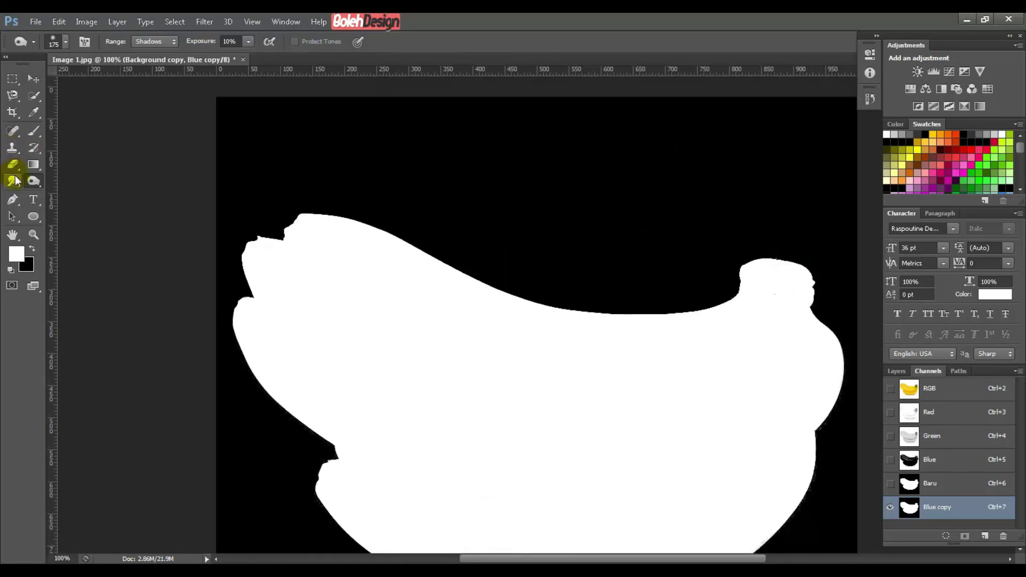
{"action": "mouse_move", "coordinate": [595, 412]}
{"action": "left_mouse_down"}
{"action": "mouse_move", "coordinate": [616, 442]}
{"action": "mouse_move", "coordinate": [582, 303]}
{"action": "mouse_move", "coordinate": [652, 322]}
{"action": "mouse_move", "coordinate": [712, 264]}
{"action": "mouse_move", "coordinate": [732, 268]}
{"action": "mouse_move", "coordinate": [740, 303]}
{"action": "mouse_move", "coordinate": [610, 322]}
{"action": "mouse_move", "coordinate": [606, 367]}
{"action": "mouse_move", "coordinate": [609, 324]}
{"action": "mouse_move", "coordinate": [573, 395]}
{"action": "mouse_move", "coordinate": [521, 403]}
{"action": "mouse_move", "coordinate": [550, 394]}
{"action": "mouse_move", "coordinate": [570, 406]}
{"action": "mouse_move", "coordinate": [591, 361]}
{"action": "mouse_move", "coordinate": [603, 420]}
{"action": "mouse_move", "coordinate": [558, 423]}
{"action": "mouse_move", "coordinate": [407, 237]}
{"action": "mouse_move", "coordinate": [504, 317]}
{"action": "mouse_move", "coordinate": [634, 328]}
{"action": "mouse_move", "coordinate": [759, 292]}
{"action": "mouse_move", "coordinate": [327, 208]}
{"action": "mouse_move", "coordinate": [257, 248]}
{"action": "mouse_move", "coordinate": [300, 251]}
{"action": "mouse_move", "coordinate": [590, 407]}
{"action": "mouse_move", "coordinate": [527, 297]}
{"action": "left_mouse_up"}
{"action": "left_click_drag", "start_coordinate": [712, 202], "coordinate": [748, 208]}
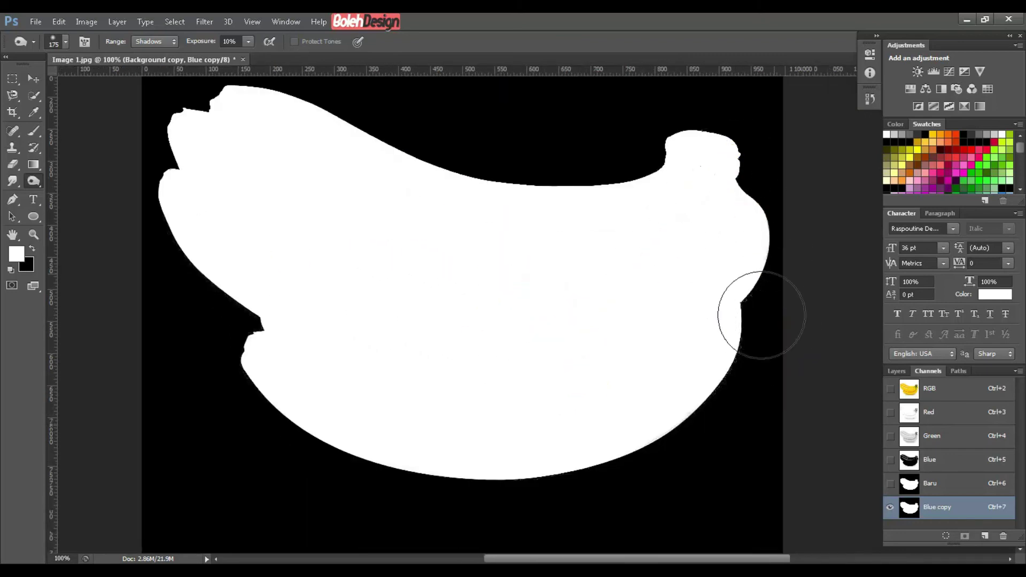
{"action": "mouse_move", "coordinate": [732, 314]}
{"action": "left_mouse_down"}
{"action": "mouse_move", "coordinate": [719, 337]}
{"action": "mouse_move", "coordinate": [732, 302]}
{"action": "mouse_move", "coordinate": [698, 409]}
{"action": "mouse_move", "coordinate": [753, 327]}
{"action": "mouse_move", "coordinate": [735, 288]}
{"action": "mouse_move", "coordinate": [758, 237]}
{"action": "mouse_move", "coordinate": [675, 393]}
{"action": "mouse_move", "coordinate": [350, 419]}
{"action": "mouse_move", "coordinate": [242, 314]}
{"action": "mouse_move", "coordinate": [240, 213]}
{"action": "mouse_move", "coordinate": [230, 236]}
{"action": "mouse_move", "coordinate": [175, 257]}
{"action": "mouse_move", "coordinate": [153, 348]}
{"action": "left_mouse_up"}
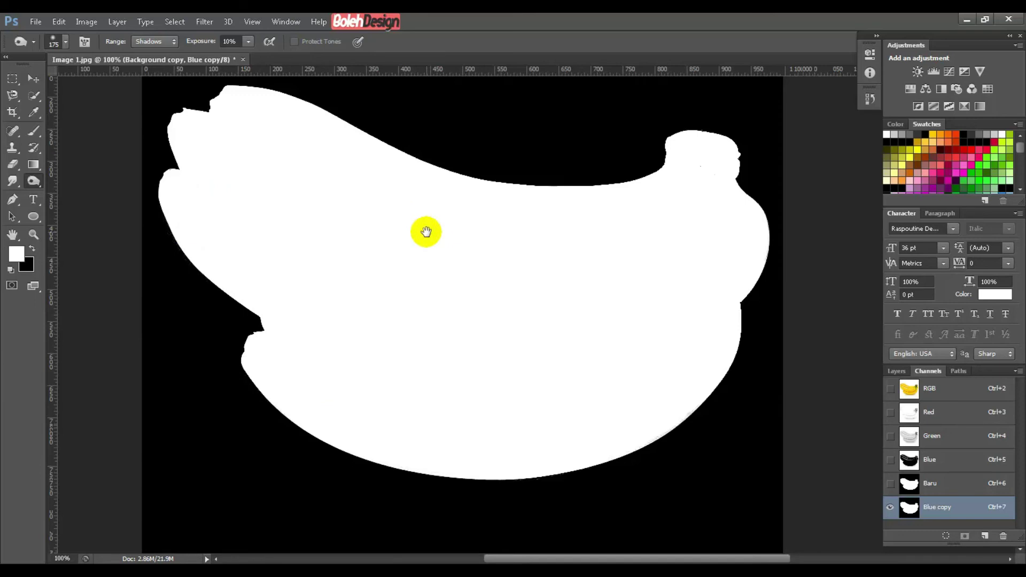
{"action": "left_click_drag", "start_coordinate": [426, 231], "coordinate": [189, 233]}
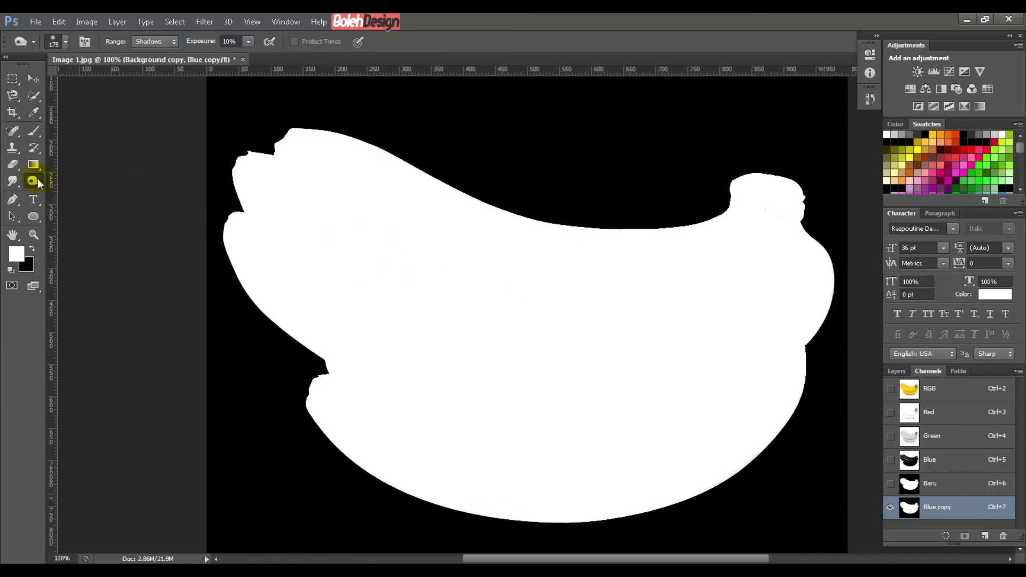
Step: Clean up the remaining specks inside the white banana shape with the Dodge tool and a white 40 px brush
{"action": "left_click_drag", "start_coordinate": [39, 183], "coordinate": [64, 178]}
{"action": "mouse_move", "coordinate": [701, 307]}
{"action": "left_mouse_down"}
{"action": "mouse_move", "coordinate": [682, 273]}
{"action": "mouse_move", "coordinate": [495, 252]}
{"action": "mouse_move", "coordinate": [483, 320]}
{"action": "mouse_move", "coordinate": [270, 183]}
{"action": "mouse_move", "coordinate": [340, 218]}
{"action": "mouse_move", "coordinate": [251, 209]}
{"action": "mouse_move", "coordinate": [328, 252]}
{"action": "mouse_move", "coordinate": [570, 277]}
{"action": "mouse_move", "coordinate": [84, 249]}
{"action": "left_mouse_up"}
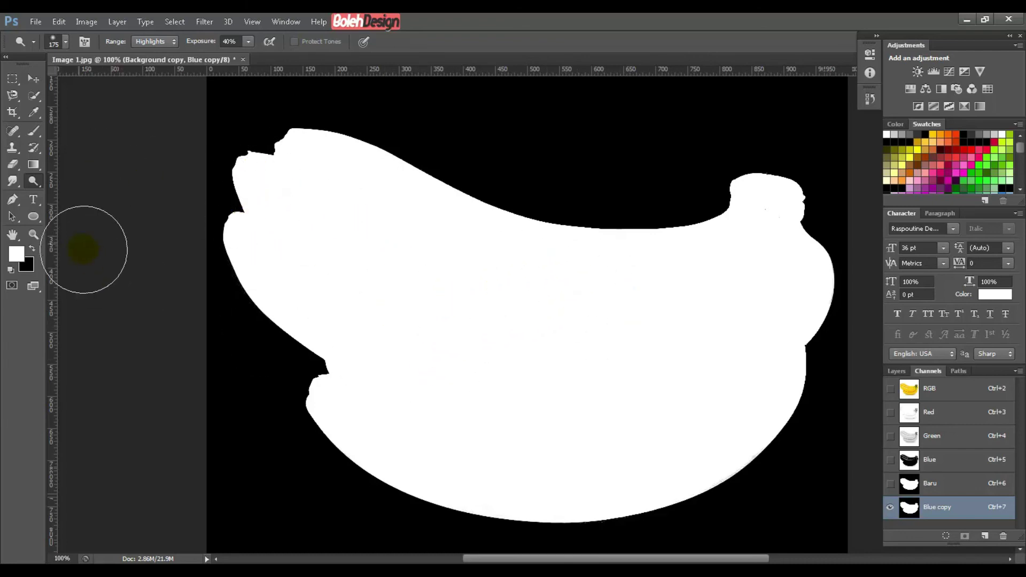
{"action": "left_click", "coordinate": [34, 131]}
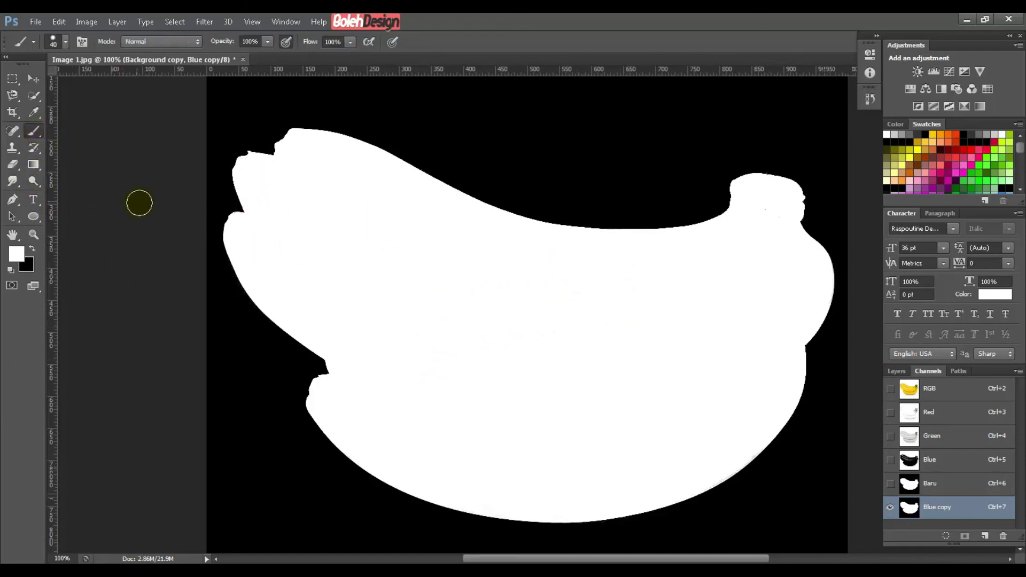
{"action": "mouse_move", "coordinate": [401, 281]}
{"action": "left_mouse_down"}
{"action": "mouse_move", "coordinate": [470, 253]}
{"action": "mouse_move", "coordinate": [687, 290]}
{"action": "mouse_move", "coordinate": [706, 284]}
{"action": "mouse_move", "coordinate": [694, 260]}
{"action": "mouse_move", "coordinate": [758, 258]}
{"action": "mouse_move", "coordinate": [764, 217]}
{"action": "mouse_move", "coordinate": [753, 268]}
{"action": "mouse_move", "coordinate": [595, 410]}
{"action": "mouse_move", "coordinate": [481, 330]}
{"action": "mouse_move", "coordinate": [432, 310]}
{"action": "mouse_move", "coordinate": [325, 213]}
{"action": "left_mouse_up"}
{"action": "left_click", "coordinate": [30, 79]}
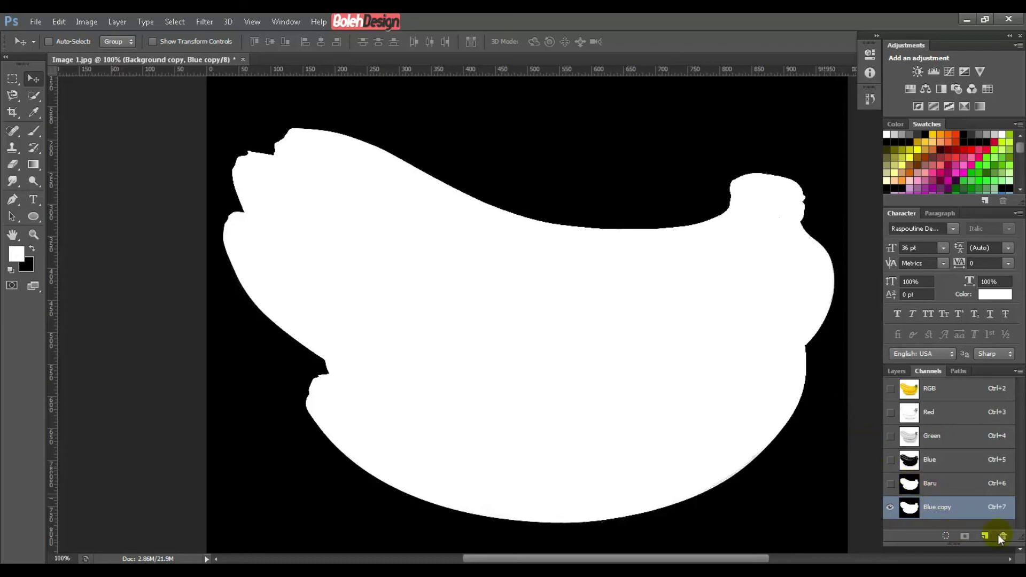
Step: Load the Blue copy channel as a selection and add it as a layer mask to the Background copy layer
{"action": "left_click_drag", "start_coordinate": [929, 508], "coordinate": [932, 511]}
{"action": "left_click", "coordinate": [908, 510], "text": "ctrl"}
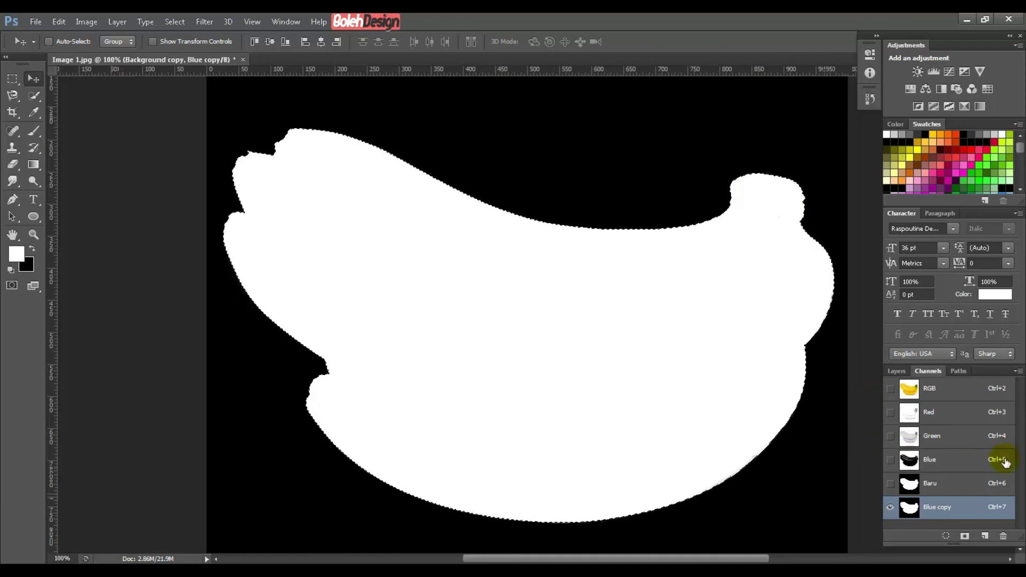
{"action": "left_click", "coordinate": [896, 372]}
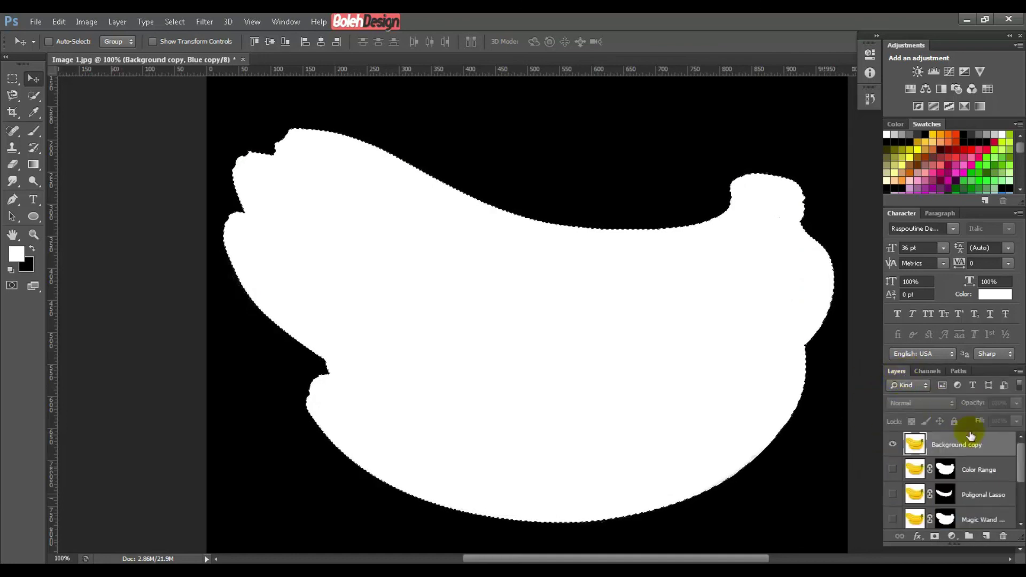
{"action": "left_click", "coordinate": [987, 444]}
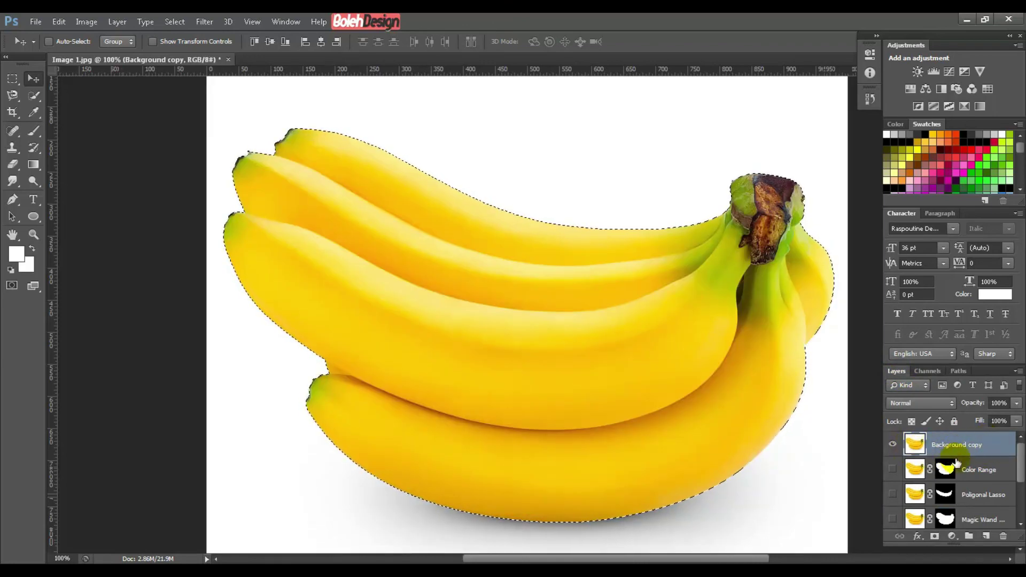
{"action": "left_click", "coordinate": [933, 536]}
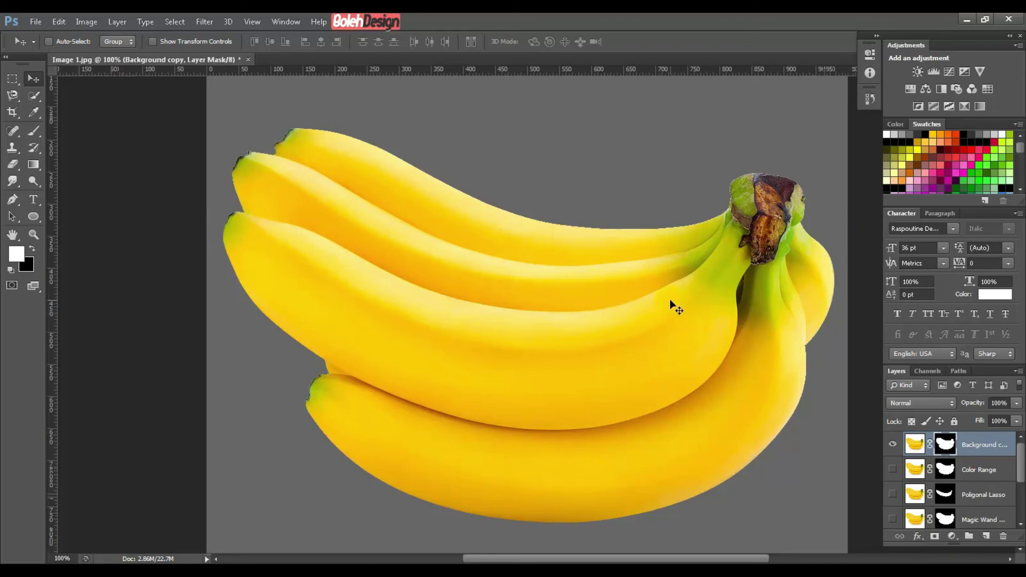
Step: Hide the newly masked banana layer and rename it Channels
{"action": "left_click_drag", "start_coordinate": [716, 334], "coordinate": [677, 314]}
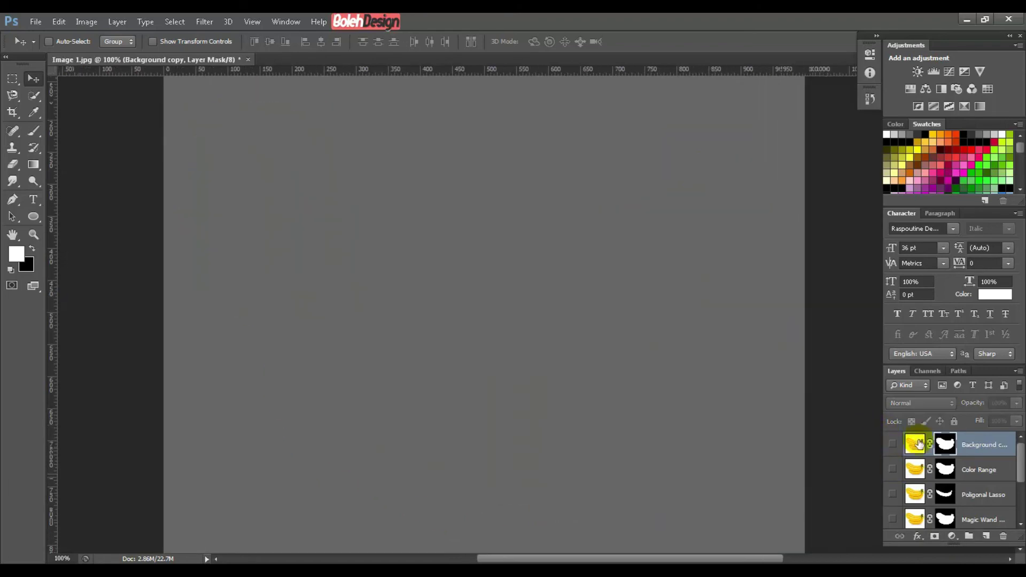
{"action": "double_click", "coordinate": [988, 444]}
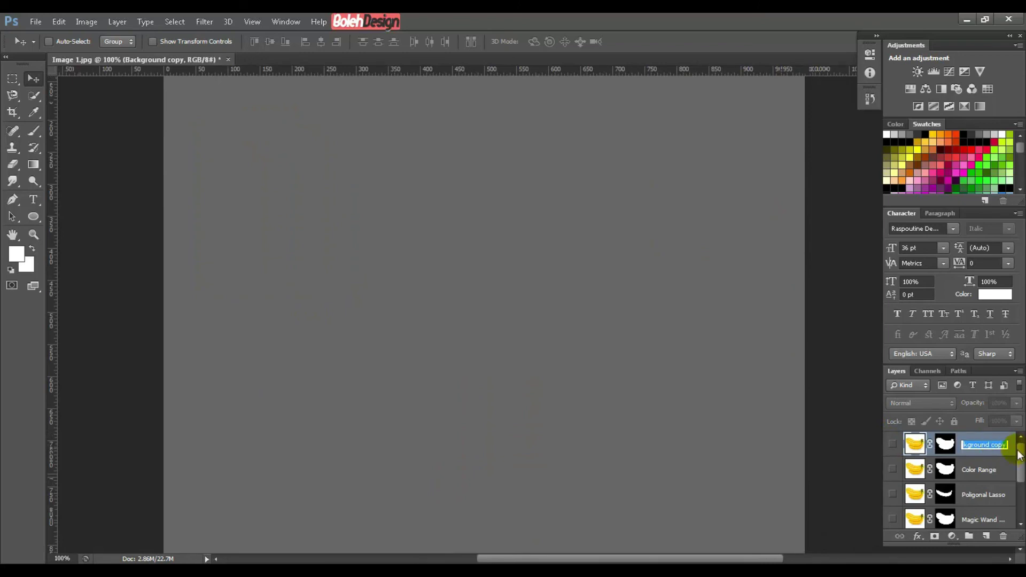
{"action": "type", "text": "Ch"}
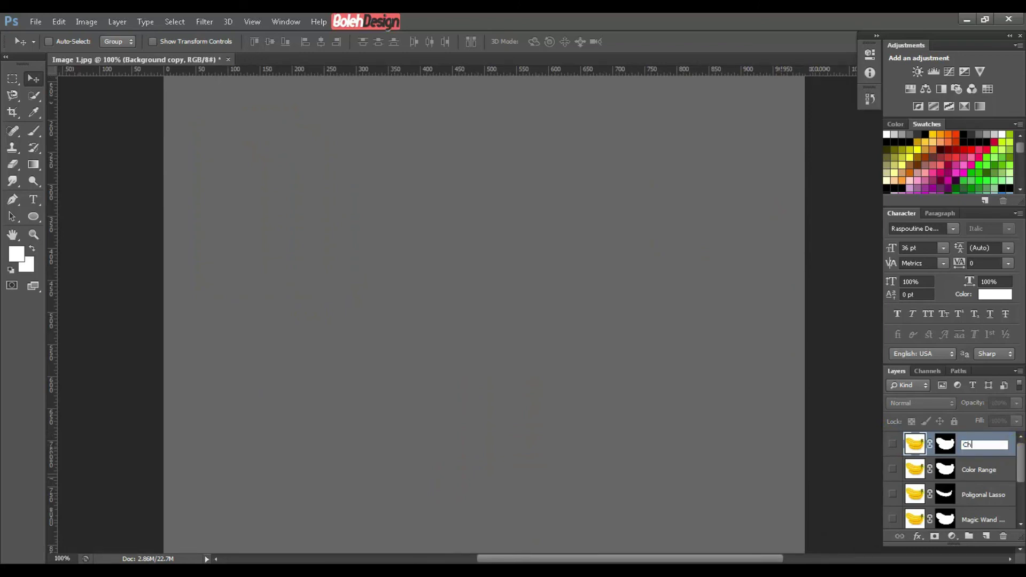
{"action": "type", "text": "annels"}
{"action": "left_click", "coordinate": [998, 470]}
{"action": "scroll", "coordinate": [986, 477], "scroll_direction": "down", "scroll_amount": 1}
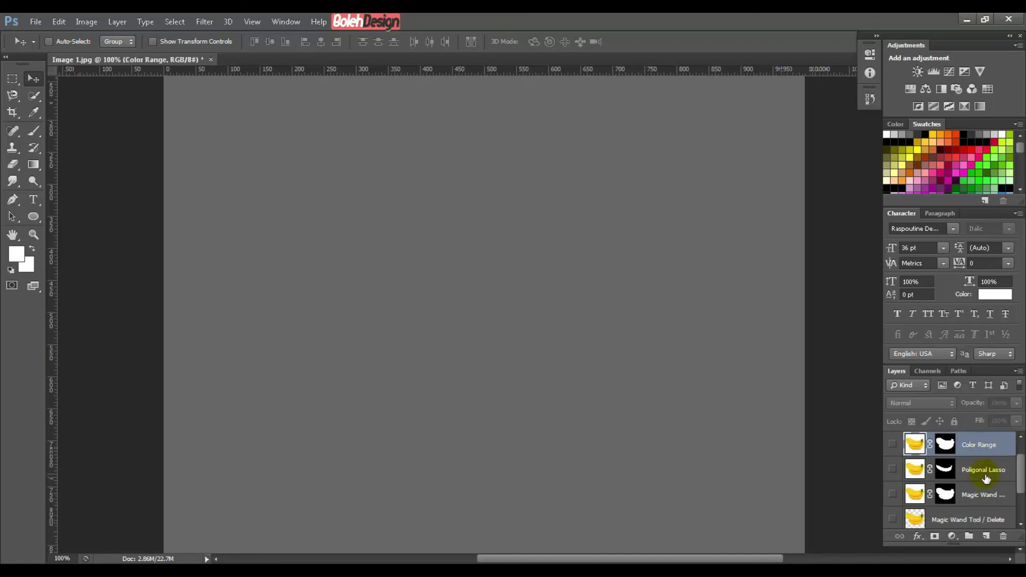
{"action": "scroll", "coordinate": [986, 477], "scroll_direction": "up", "scroll_amount": 1}
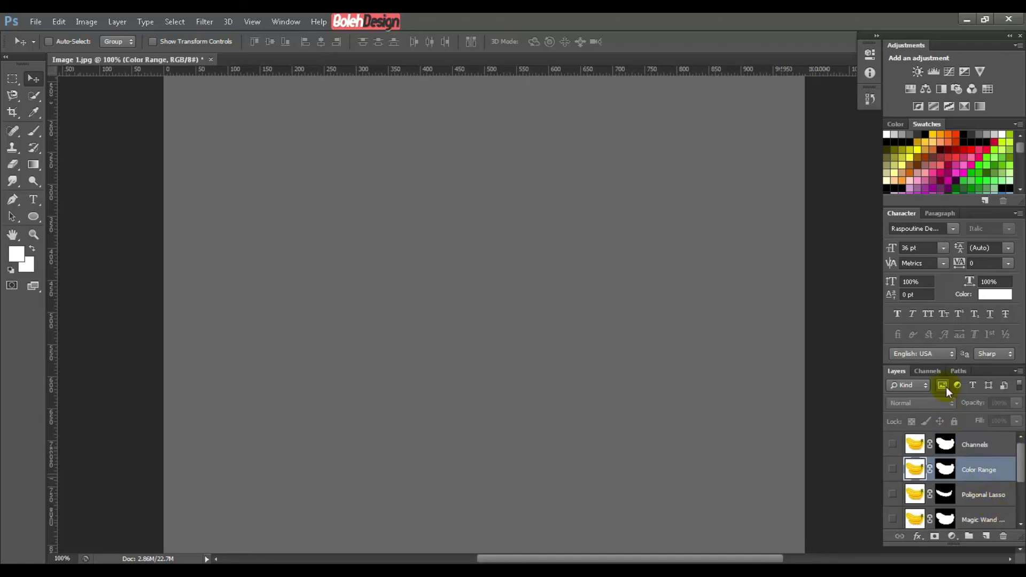
Step: Float and enlarge the Layers panel clear of the bananas, and show the Magic Wand Tool / Delete layer
{"action": "left_click_drag", "start_coordinate": [898, 374], "coordinate": [704, 133]}
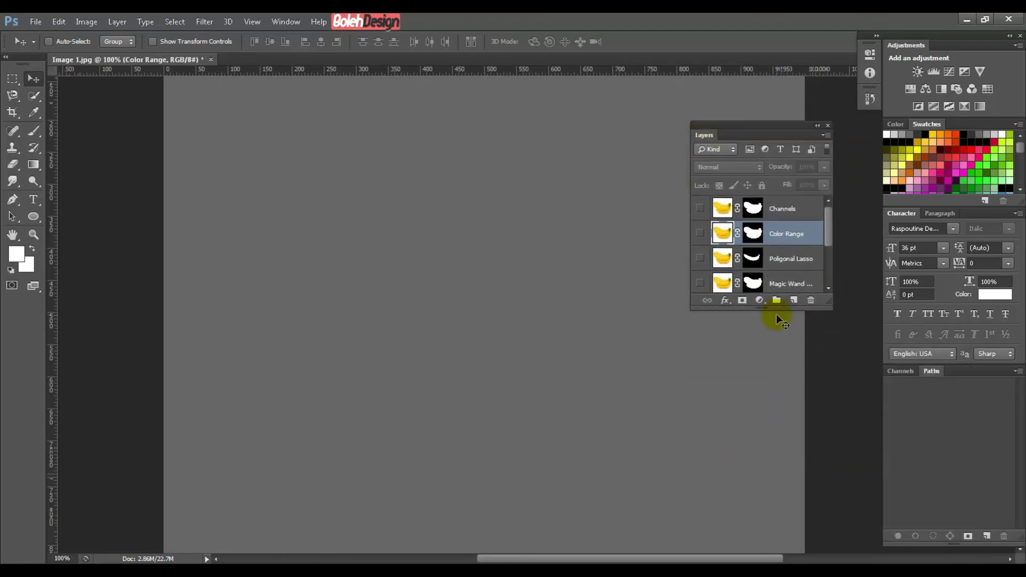
{"action": "left_click_drag", "start_coordinate": [776, 313], "coordinate": [783, 435]}
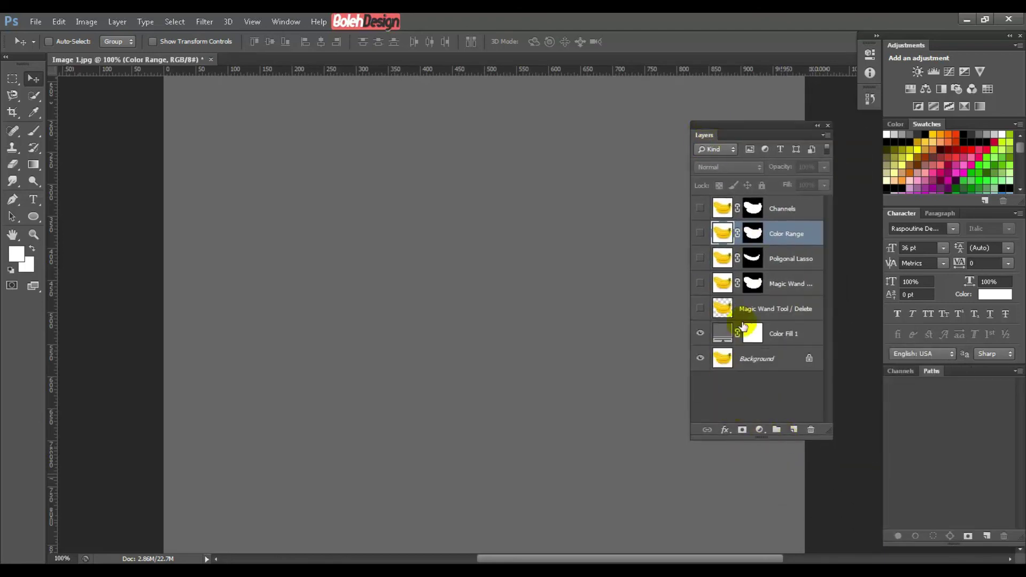
{"action": "left_click", "coordinate": [699, 309]}
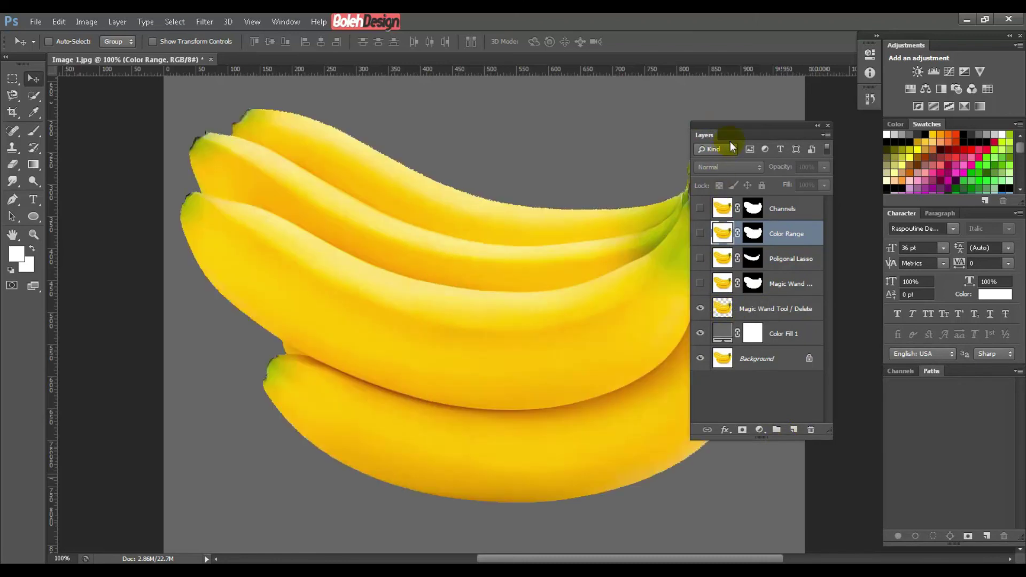
{"action": "left_click_drag", "start_coordinate": [730, 137], "coordinate": [850, 160]}
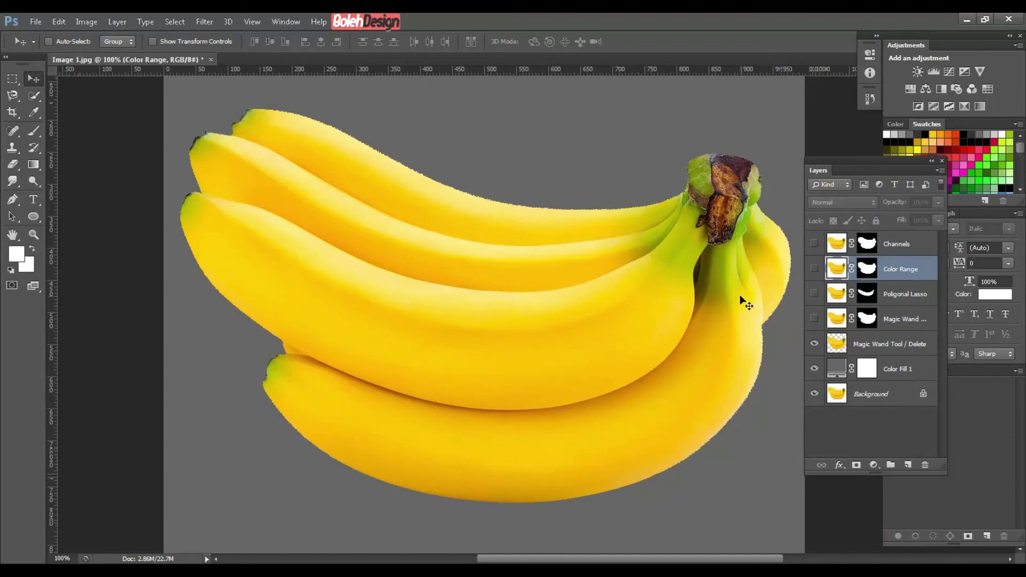
Step: View the masked Magic Wand layer in place of the Magic Wand Tool / Delete version, leaving both hidden
{"action": "left_click", "coordinate": [837, 345]}
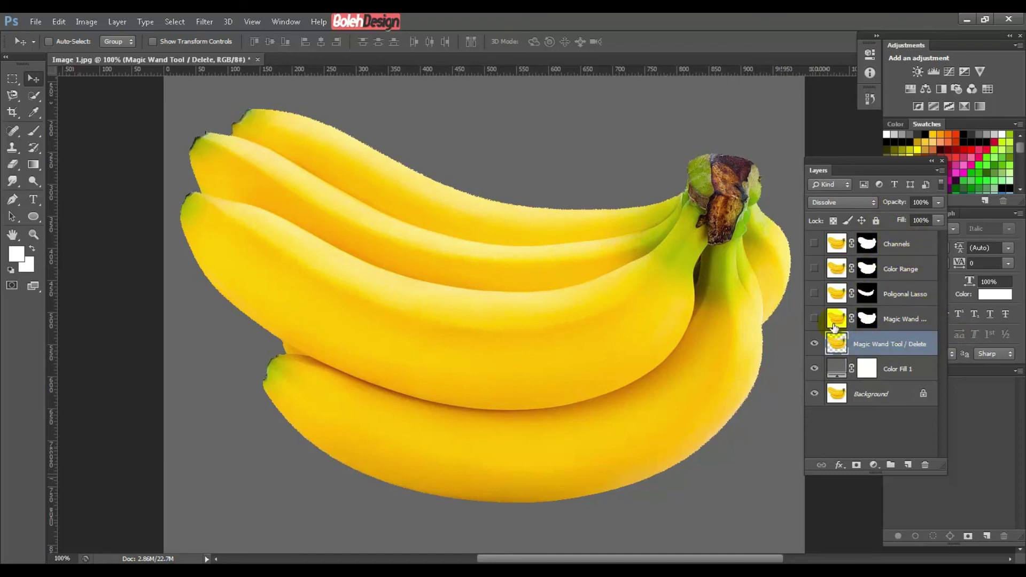
{"action": "left_click", "coordinate": [814, 318]}
{"action": "left_click", "coordinate": [814, 343]}
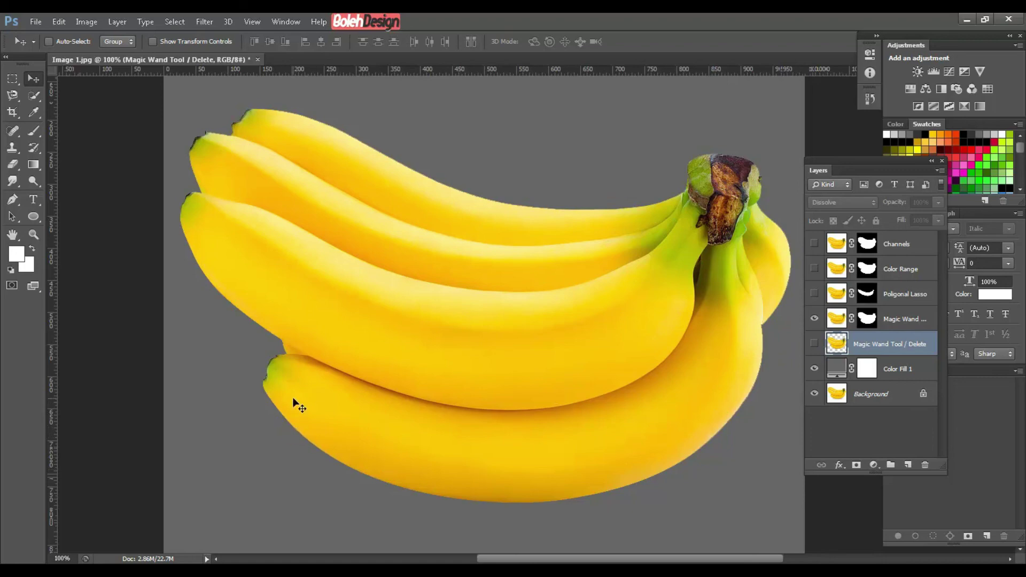
{"action": "left_click", "coordinate": [814, 318]}
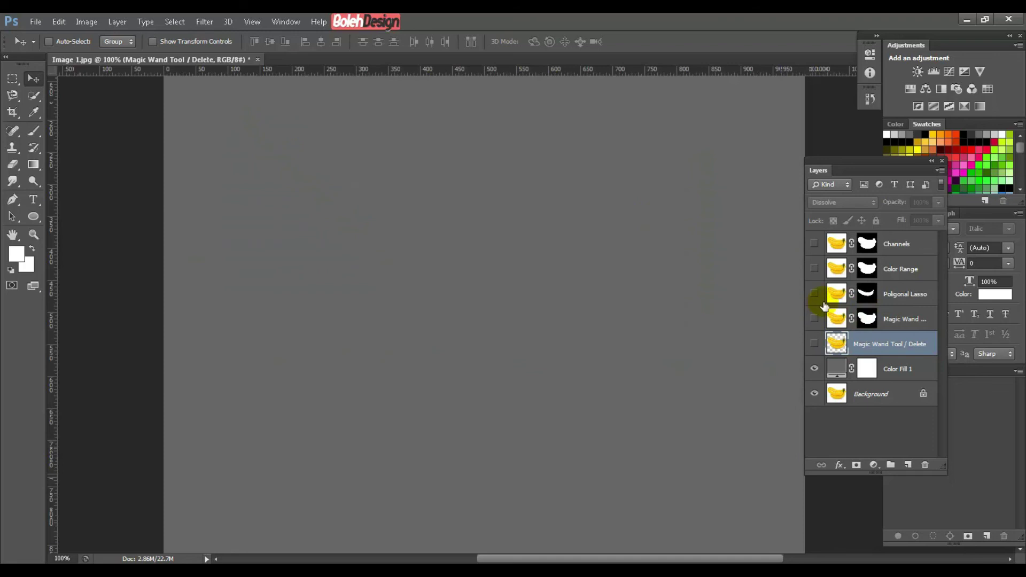
Step: Show and select the Poligonal Lasso layer to inspect the edges of the single banana cutout
{"action": "left_click", "coordinate": [898, 297]}
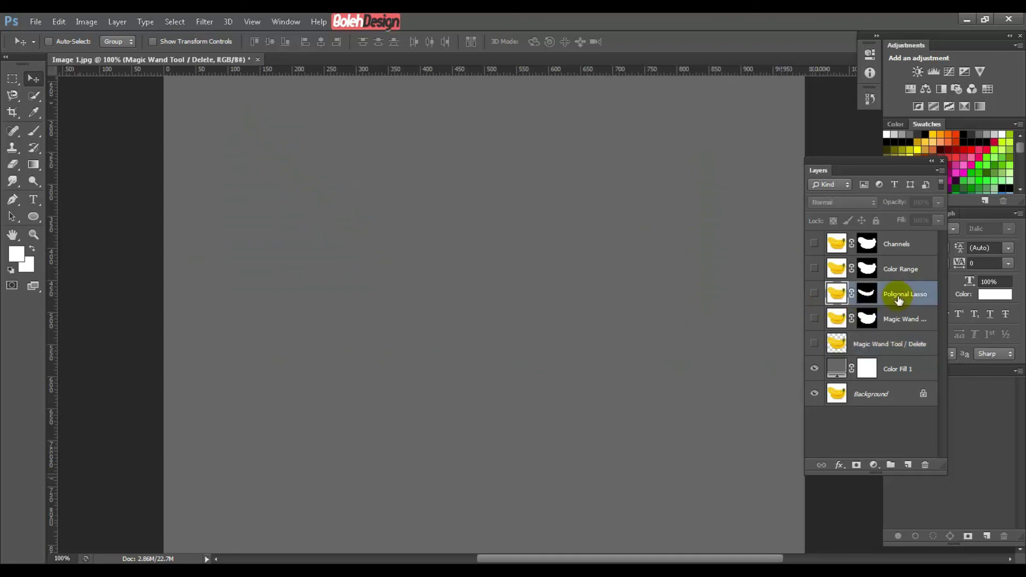
{"action": "left_click", "coordinate": [813, 294]}
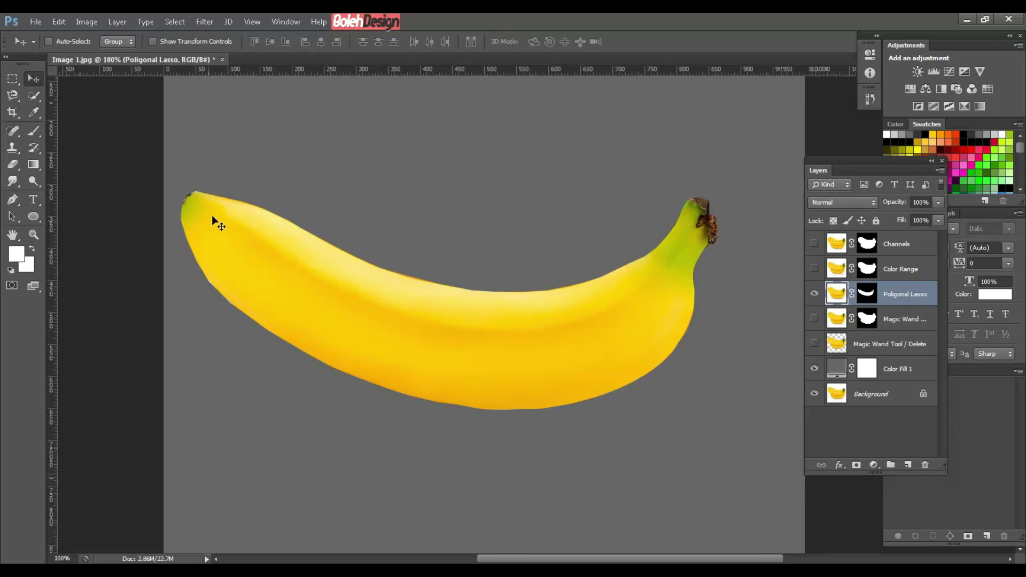
{"action": "left_click", "coordinate": [662, 422]}
Step: Show the Color Range layer in place of the Poligonal Lasso layer and select it
{"action": "left_click", "coordinate": [813, 269]}
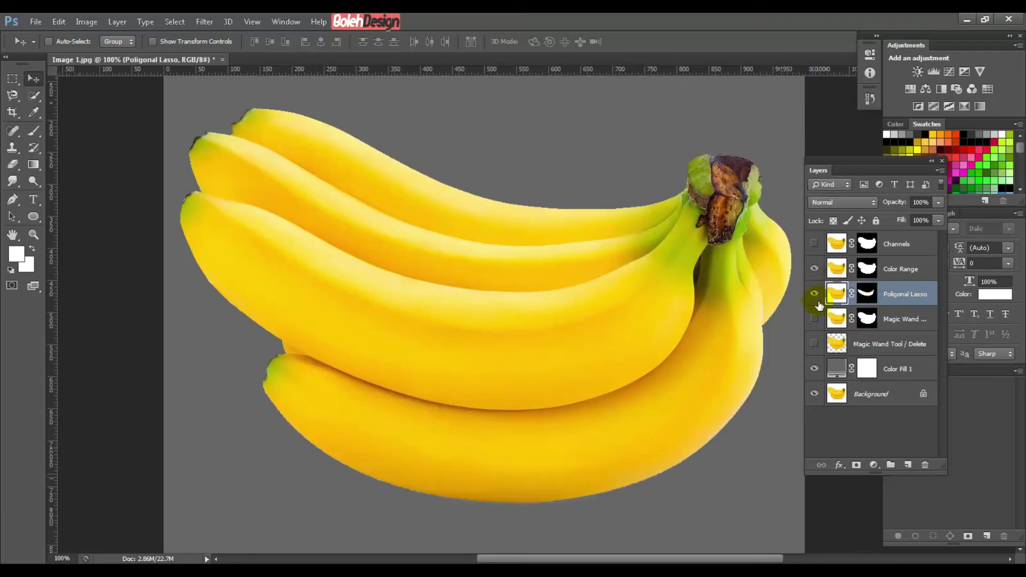
{"action": "left_click", "coordinate": [813, 293]}
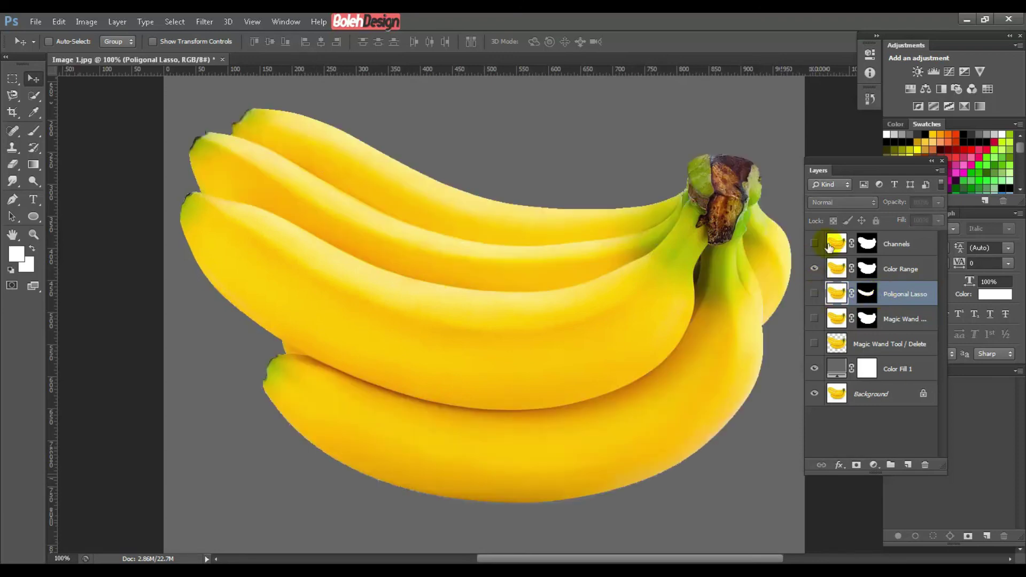
{"action": "left_click", "coordinate": [904, 269]}
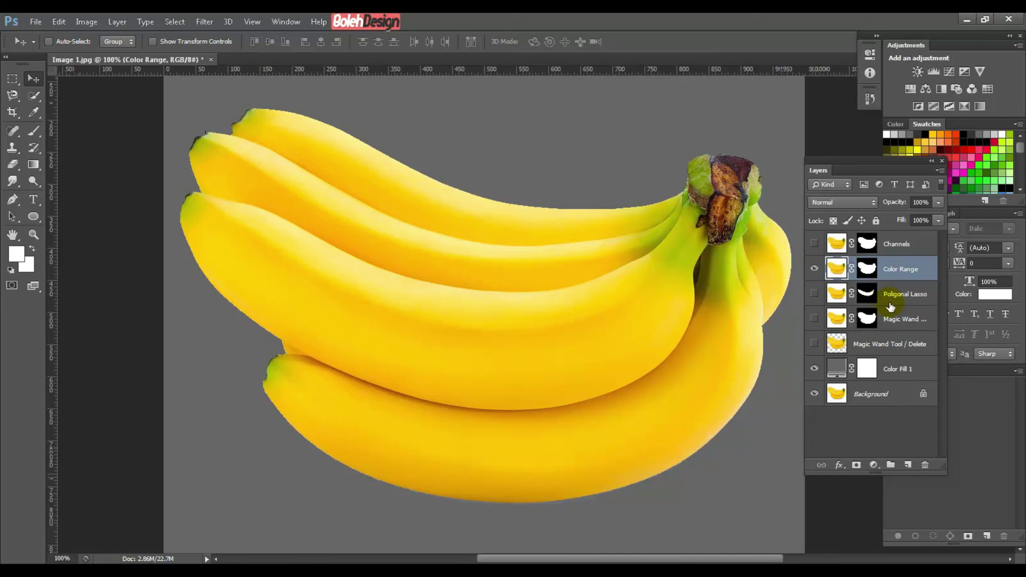
Step: Replace the visible Color Range layer with the Channels layer and make Channels the active layer
{"action": "left_click", "coordinate": [813, 269]}
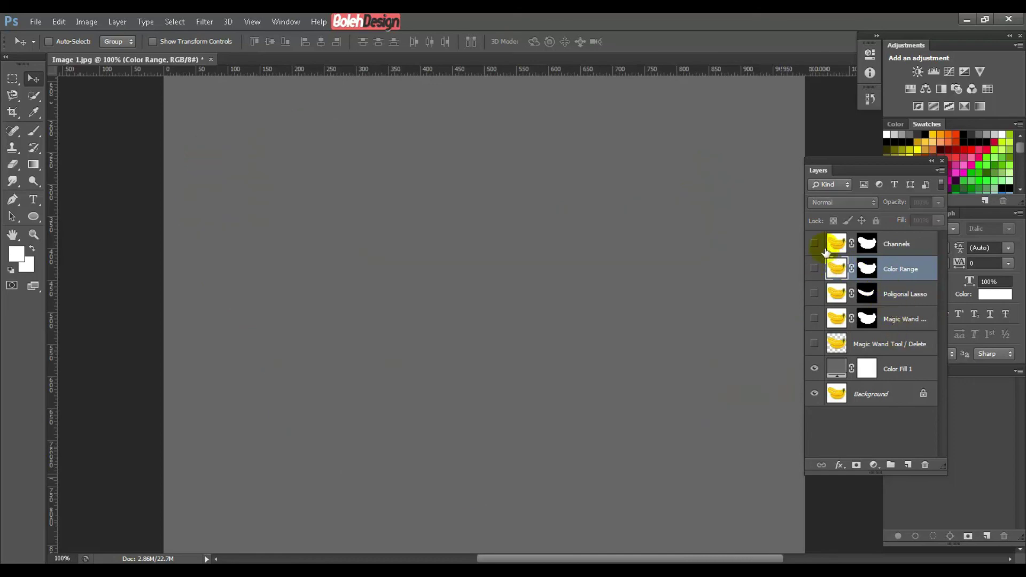
{"action": "left_click", "coordinate": [814, 243]}
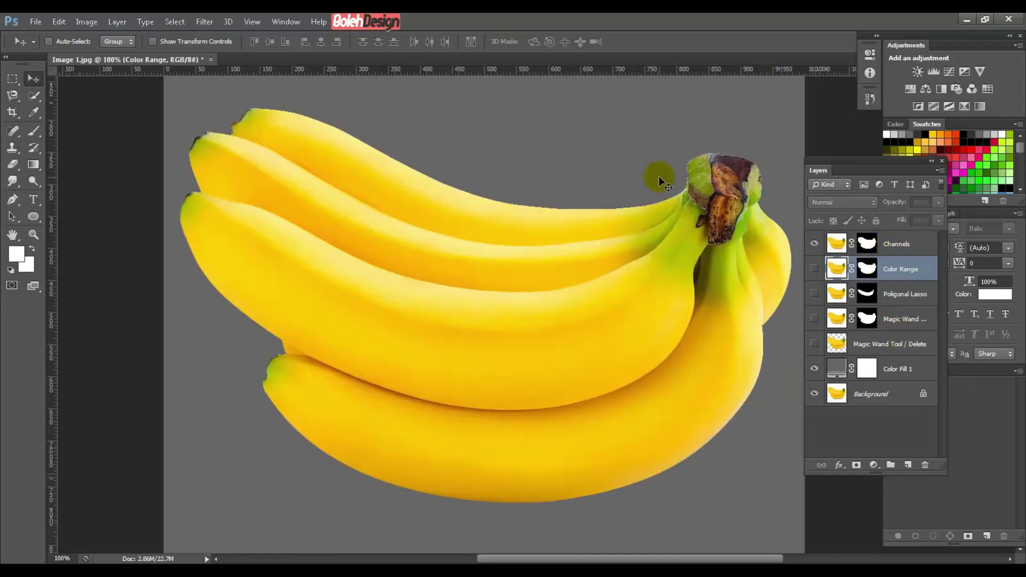
{"action": "left_click", "coordinate": [900, 243]}
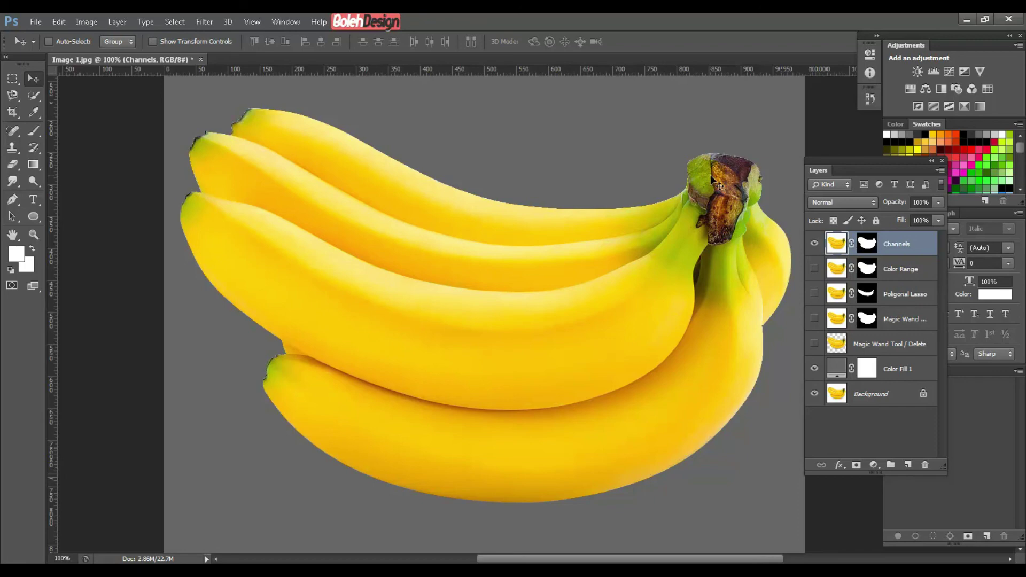
Step: Switch to the Polygonal Lasso tool and then to the Quick Selection tool, keeping the Channels layer active
{"action": "left_click", "coordinate": [18, 95]}
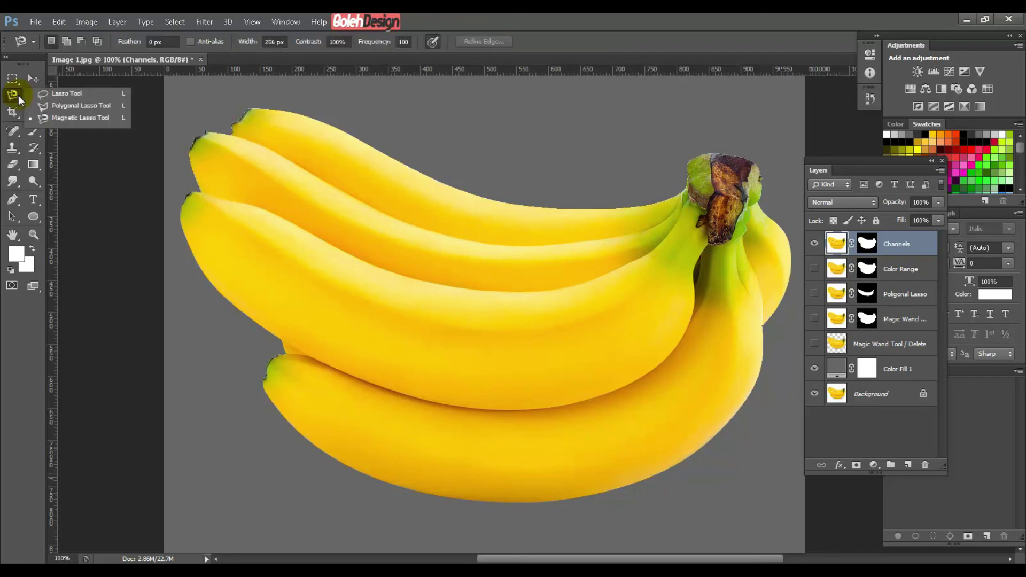
{"action": "left_click", "coordinate": [67, 107]}
{"action": "left_click", "coordinate": [377, 110]}
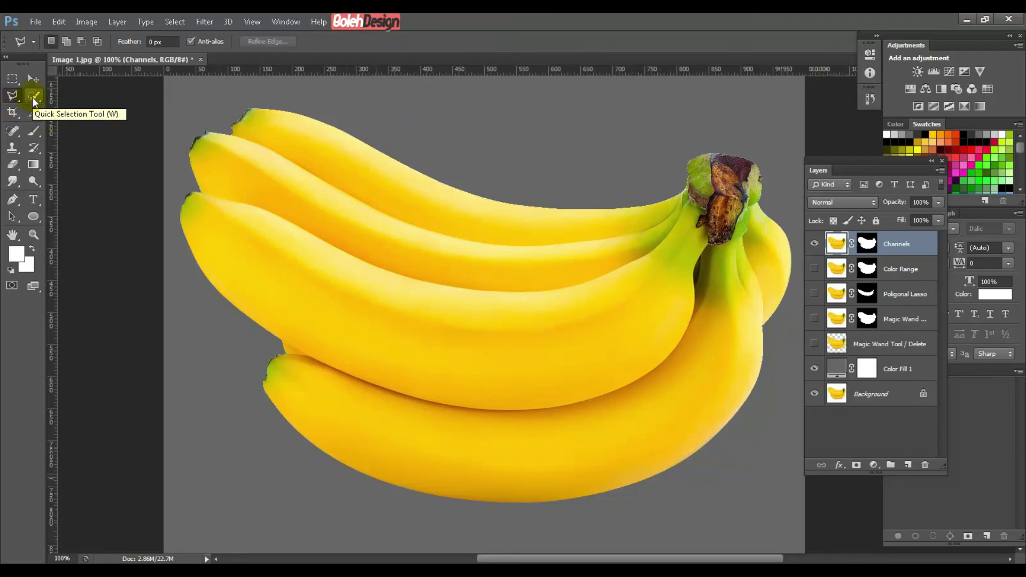
{"action": "left_click", "coordinate": [32, 97]}
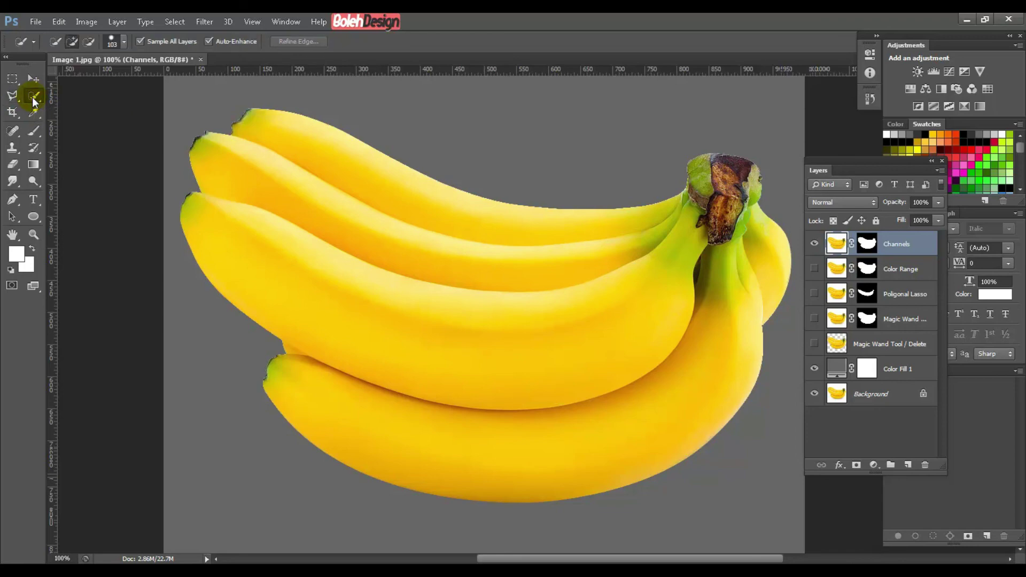
{"action": "left_click", "coordinate": [32, 99]}
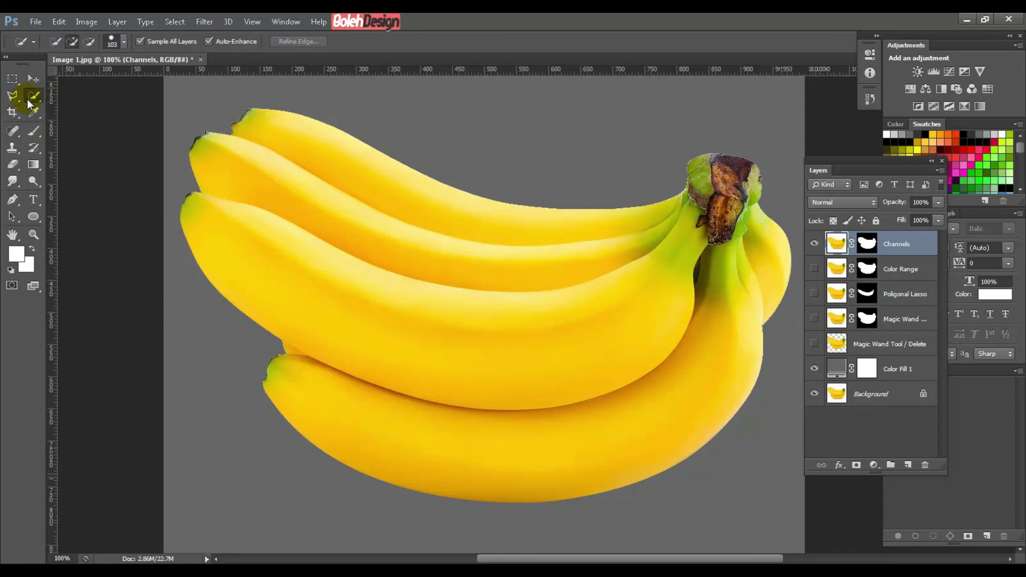
{"action": "left_click", "coordinate": [918, 245]}
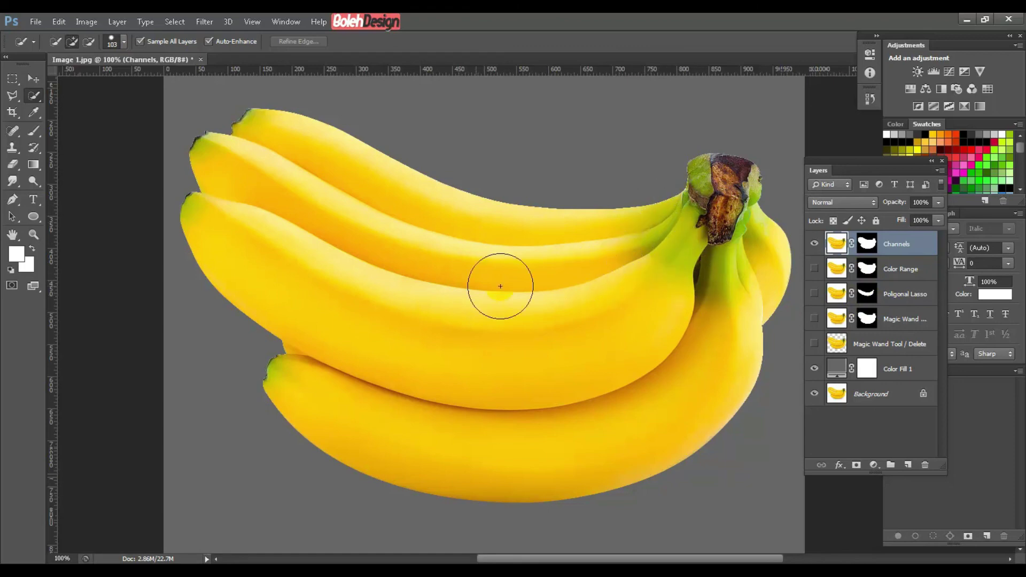
Step: Compare the Poligonal Lasso cutout with the Channels cutout, leaving only the Channels result shown above the grey fill
{"action": "left_click", "coordinate": [814, 293]}
{"action": "left_click", "coordinate": [814, 243]}
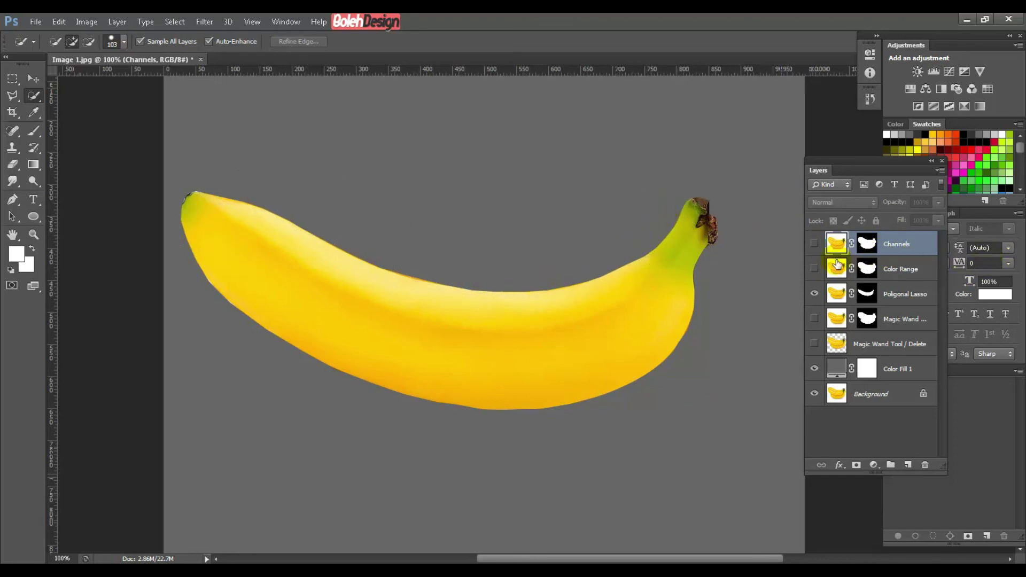
{"action": "left_click", "coordinate": [813, 243]}
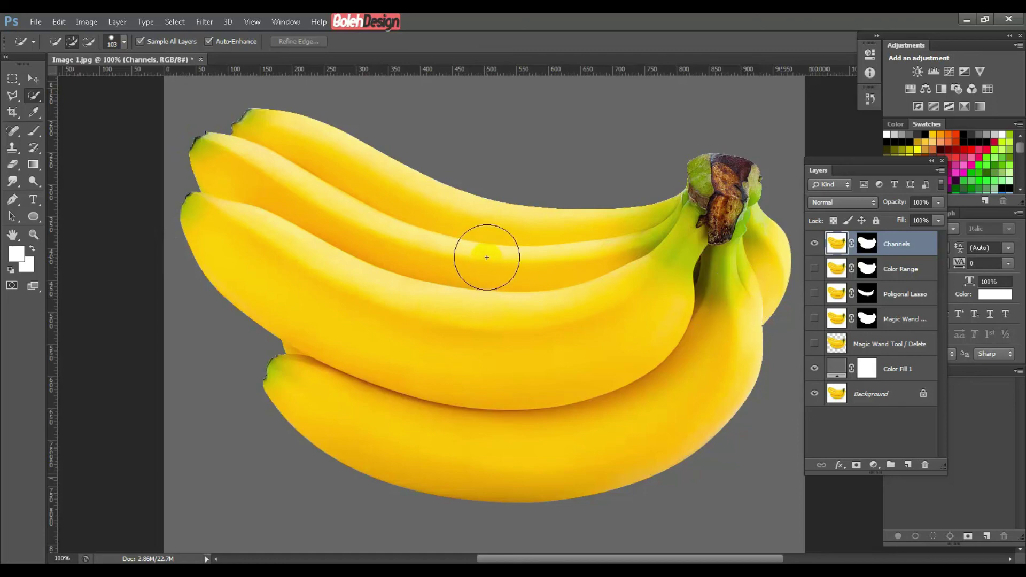
{"action": "key", "text": "ctrl+minus"}
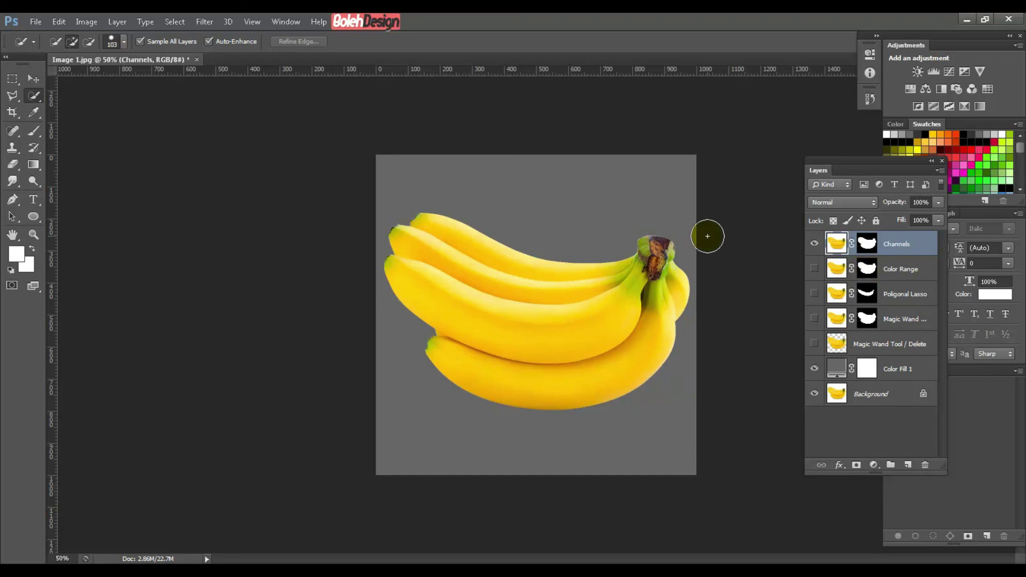
Step: Hide the Channels layer, duplicate the Background layer and move the copy to the top of the layer stack
{"action": "left_click", "coordinate": [814, 245]}
{"action": "left_click", "coordinate": [897, 396]}
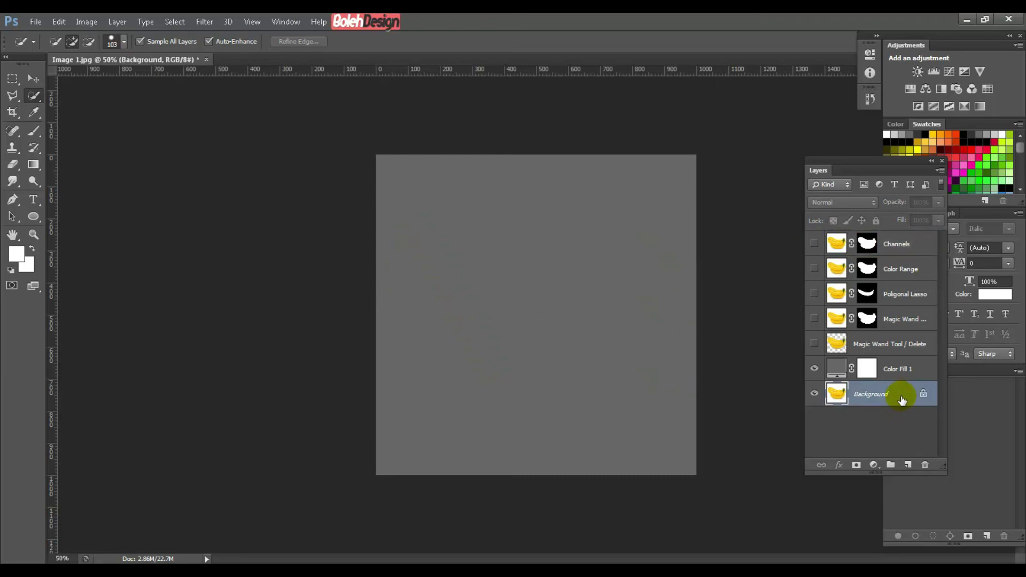
{"action": "key", "text": "ctrl+j"}
{"action": "left_click_drag", "start_coordinate": [903, 395], "coordinate": [882, 239]}
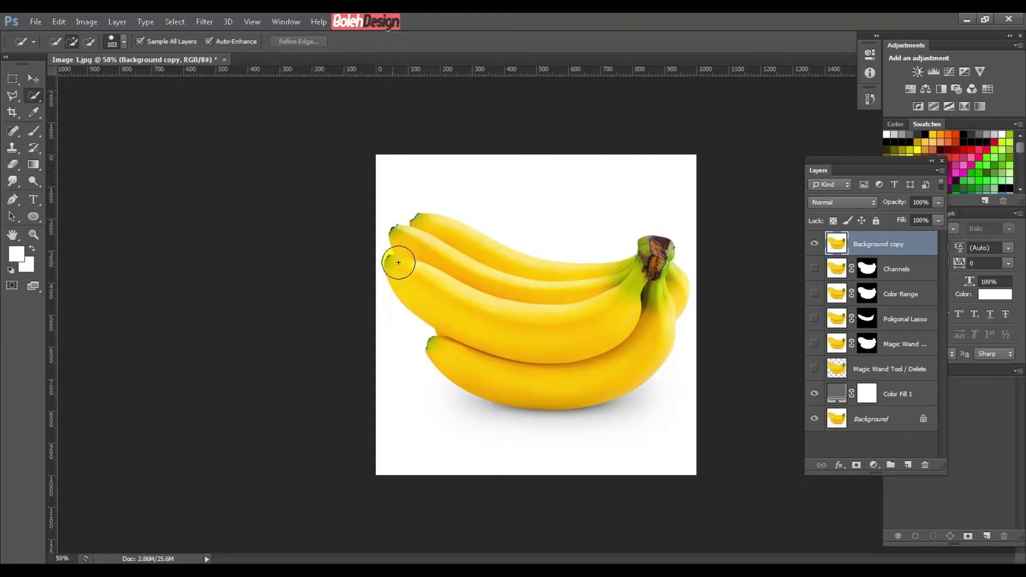
Step: Erase the white area above the bananas on the Background copy layer with a soft 80 px Eraser
{"action": "left_click", "coordinate": [18, 170]}
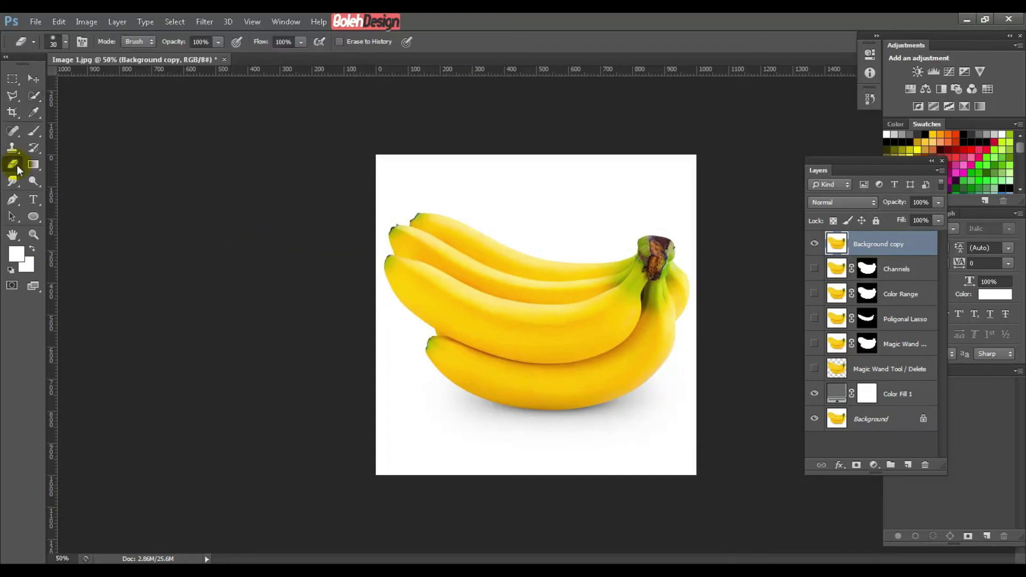
{"action": "left_click", "coordinate": [458, 188]}
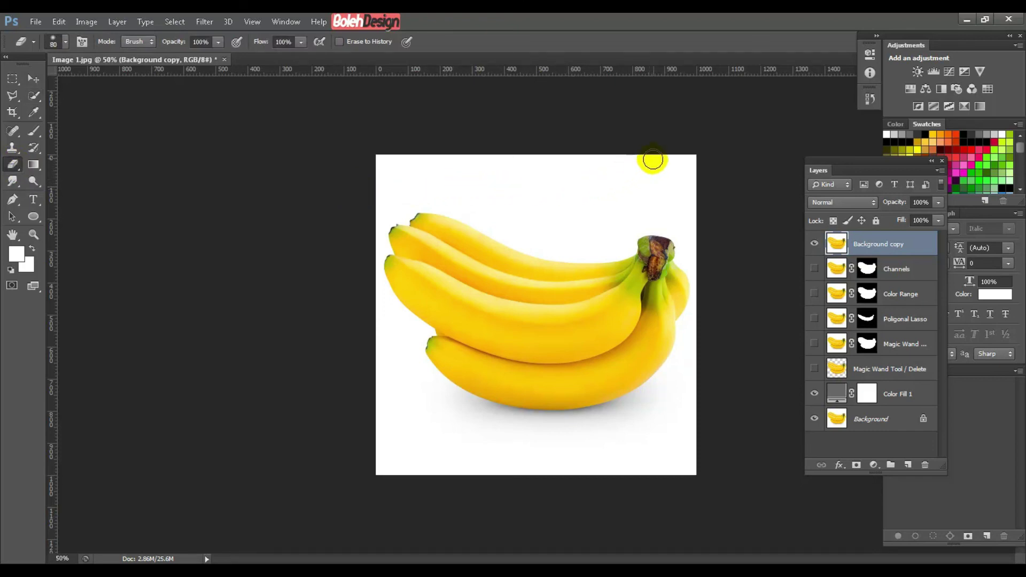
{"action": "key", "text": "bracketright"}
{"action": "key", "text": "bracketright"}
{"action": "key", "text": "bracketright"}
{"action": "key", "text": "bracketright"}
{"action": "key", "text": "bracketright"}
{"action": "key", "text": "bracketright"}
{"action": "mouse_move", "coordinate": [664, 158]}
{"action": "left_mouse_down"}
{"action": "mouse_move", "coordinate": [620, 198]}
{"action": "mouse_move", "coordinate": [570, 221]}
{"action": "mouse_move", "coordinate": [524, 215]}
{"action": "mouse_move", "coordinate": [441, 152]}
{"action": "mouse_move", "coordinate": [468, 173]}
{"action": "mouse_move", "coordinate": [637, 167]}
{"action": "left_mouse_up"}
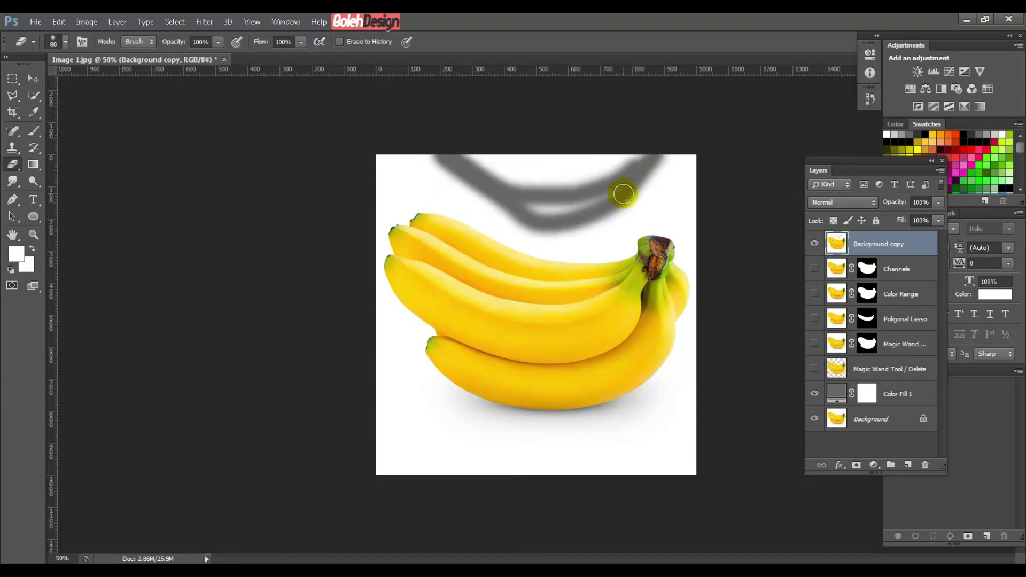
{"action": "mouse_move", "coordinate": [618, 192]}
{"action": "left_mouse_down"}
{"action": "mouse_move", "coordinate": [525, 208]}
{"action": "mouse_move", "coordinate": [559, 197]}
{"action": "mouse_move", "coordinate": [518, 179]}
{"action": "mouse_move", "coordinate": [536, 176]}
{"action": "mouse_move", "coordinate": [500, 208]}
{"action": "mouse_move", "coordinate": [611, 173]}
{"action": "mouse_move", "coordinate": [664, 143]}
{"action": "mouse_move", "coordinate": [683, 187]}
{"action": "mouse_move", "coordinate": [702, 155]}
{"action": "mouse_move", "coordinate": [683, 168]}
{"action": "mouse_move", "coordinate": [378, 178]}
{"action": "mouse_move", "coordinate": [403, 193]}
{"action": "mouse_move", "coordinate": [456, 188]}
{"action": "mouse_move", "coordinate": [462, 161]}
{"action": "mouse_move", "coordinate": [395, 177]}
{"action": "mouse_move", "coordinate": [419, 166]}
{"action": "mouse_move", "coordinate": [431, 179]}
{"action": "mouse_move", "coordinate": [325, 160]}
{"action": "mouse_move", "coordinate": [660, 159]}
{"action": "mouse_move", "coordinate": [682, 194]}
{"action": "mouse_move", "coordinate": [646, 179]}
{"action": "mouse_move", "coordinate": [499, 195]}
{"action": "mouse_move", "coordinate": [454, 174]}
{"action": "mouse_move", "coordinate": [415, 178]}
{"action": "mouse_move", "coordinate": [425, 188]}
{"action": "mouse_move", "coordinate": [513, 184]}
{"action": "left_mouse_up"}
Step: Give the 80 px Eraser a hard edge and trim the remaining white closer to the bananas' upper contour
{"action": "left_click", "coordinate": [65, 43]}
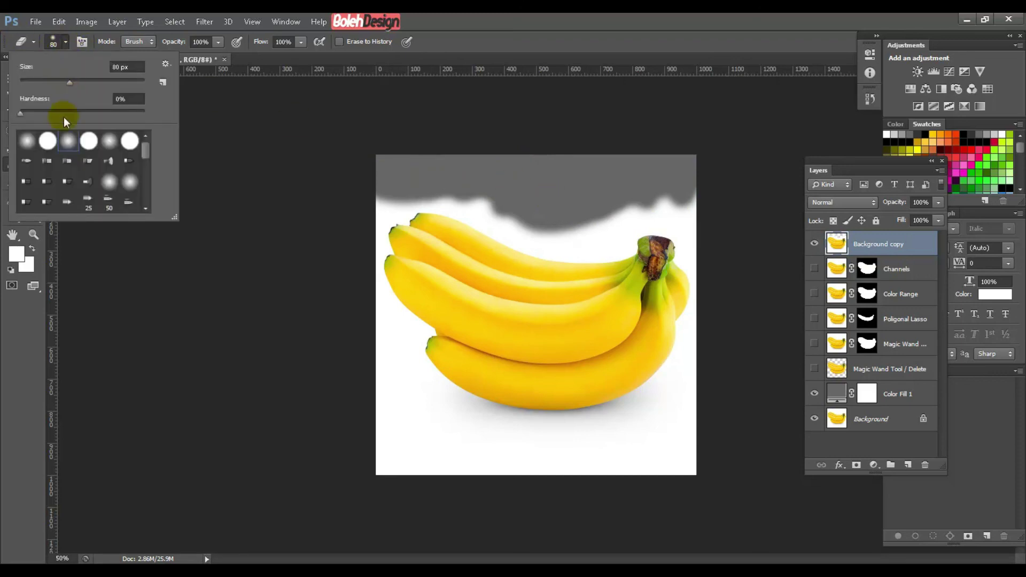
{"action": "mouse_move", "coordinate": [697, 192]}
{"action": "left_mouse_down"}
{"action": "mouse_move", "coordinate": [645, 207]}
{"action": "mouse_move", "coordinate": [676, 194]}
{"action": "mouse_move", "coordinate": [656, 194]}
{"action": "mouse_move", "coordinate": [620, 217]}
{"action": "mouse_move", "coordinate": [562, 229]}
{"action": "mouse_move", "coordinate": [455, 198]}
{"action": "mouse_move", "coordinate": [366, 197]}
{"action": "left_mouse_up"}
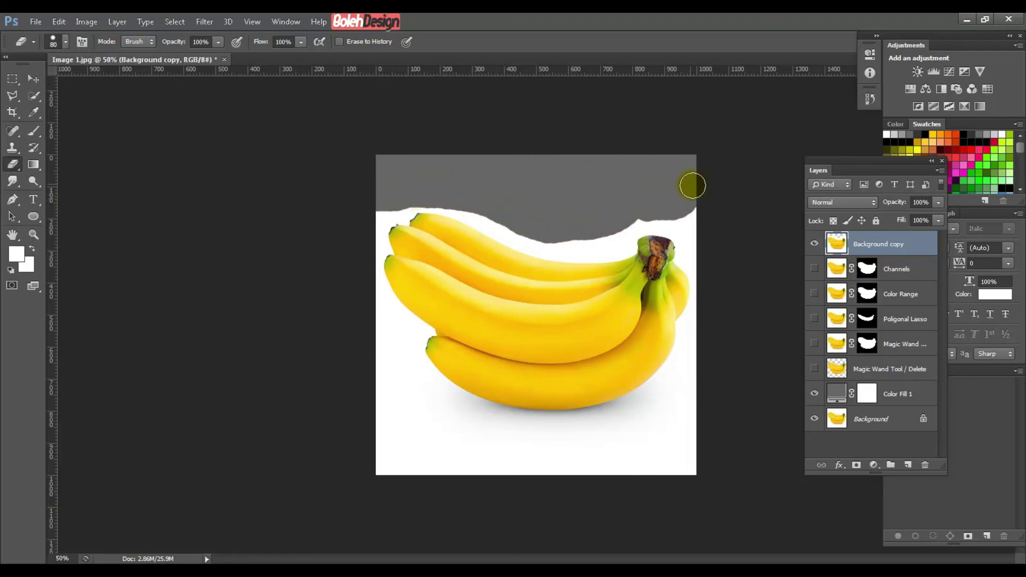
{"action": "mouse_move", "coordinate": [667, 209]}
{"action": "left_mouse_down"}
{"action": "mouse_move", "coordinate": [565, 233]}
{"action": "mouse_move", "coordinate": [450, 202]}
{"action": "left_mouse_up"}
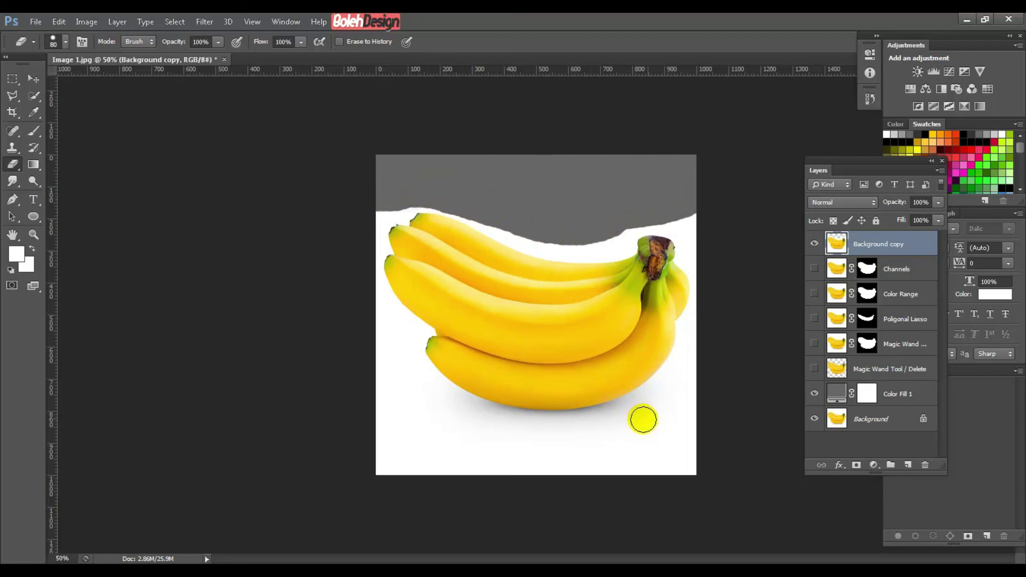
Step: Erase the white background around the sides and underneath the bananas with the hard-edged 80 px Eraser
{"action": "mouse_move", "coordinate": [696, 367]}
{"action": "left_mouse_down"}
{"action": "mouse_move", "coordinate": [646, 409]}
{"action": "mouse_move", "coordinate": [592, 434]}
{"action": "mouse_move", "coordinate": [531, 442]}
{"action": "mouse_move", "coordinate": [457, 433]}
{"action": "mouse_move", "coordinate": [403, 377]}
{"action": "mouse_move", "coordinate": [360, 264]}
{"action": "mouse_move", "coordinate": [368, 222]}
{"action": "mouse_move", "coordinate": [401, 196]}
{"action": "mouse_move", "coordinate": [501, 190]}
{"action": "mouse_move", "coordinate": [598, 215]}
{"action": "mouse_move", "coordinate": [697, 200]}
{"action": "mouse_move", "coordinate": [680, 201]}
{"action": "mouse_move", "coordinate": [705, 231]}
{"action": "left_mouse_up"}
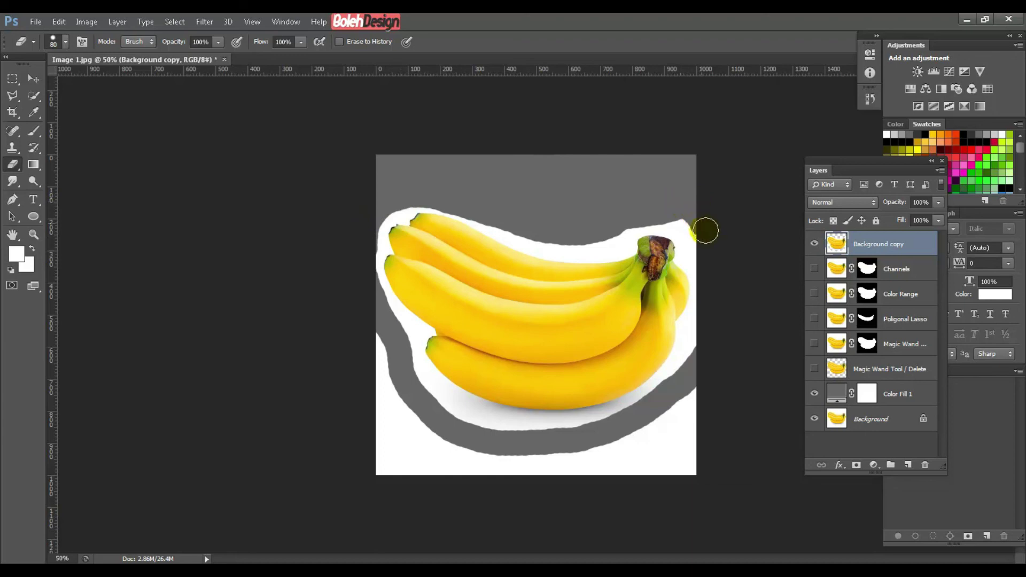
{"action": "left_click_drag", "start_coordinate": [705, 332], "coordinate": [681, 398]}
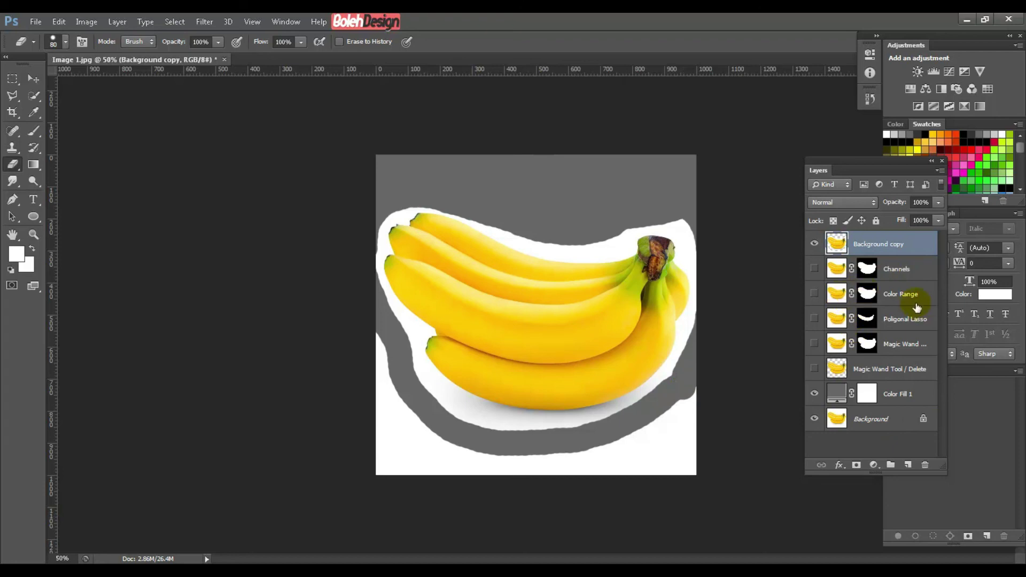
{"action": "mouse_move", "coordinate": [711, 389]}
{"action": "left_mouse_down"}
{"action": "mouse_move", "coordinate": [663, 439]}
{"action": "mouse_move", "coordinate": [686, 470]}
{"action": "mouse_move", "coordinate": [656, 432]}
{"action": "mouse_move", "coordinate": [643, 455]}
{"action": "mouse_move", "coordinate": [666, 419]}
{"action": "mouse_move", "coordinate": [619, 475]}
{"action": "mouse_move", "coordinate": [624, 451]}
{"action": "mouse_move", "coordinate": [591, 477]}
{"action": "mouse_move", "coordinate": [544, 470]}
{"action": "mouse_move", "coordinate": [571, 459]}
{"action": "mouse_move", "coordinate": [496, 471]}
{"action": "mouse_move", "coordinate": [366, 437]}
{"action": "left_mouse_up"}
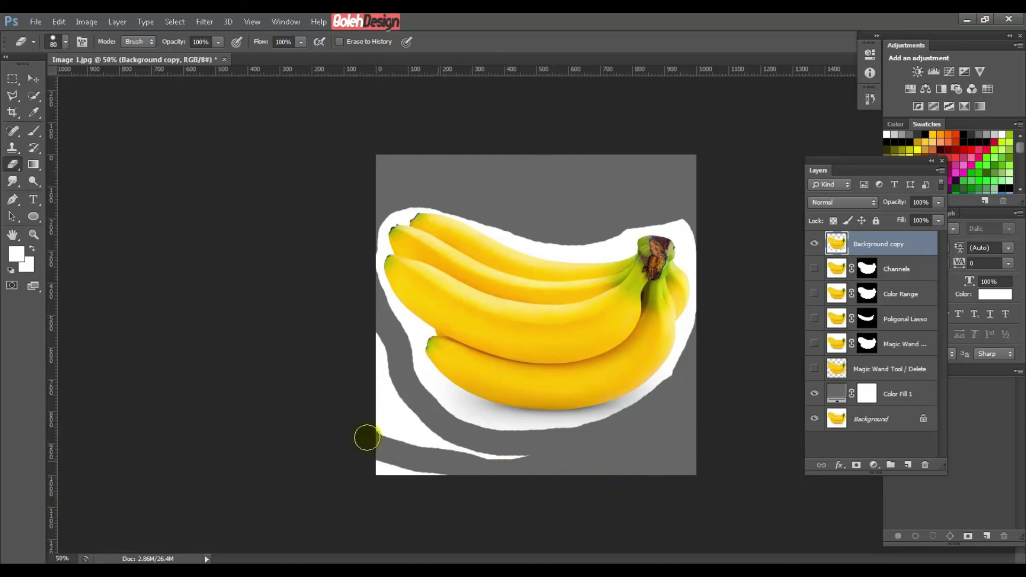